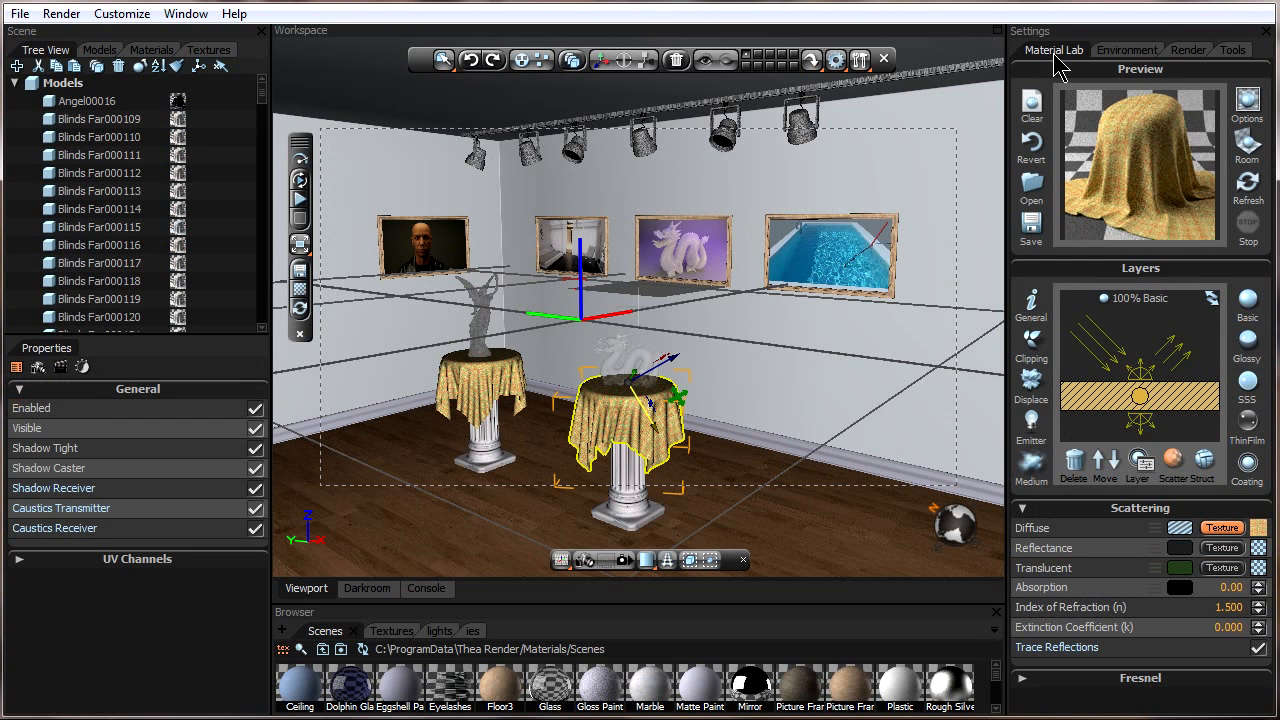
Enable High Resolution for the tablecloth material preview and refresh the preview
left_click(1250, 104)
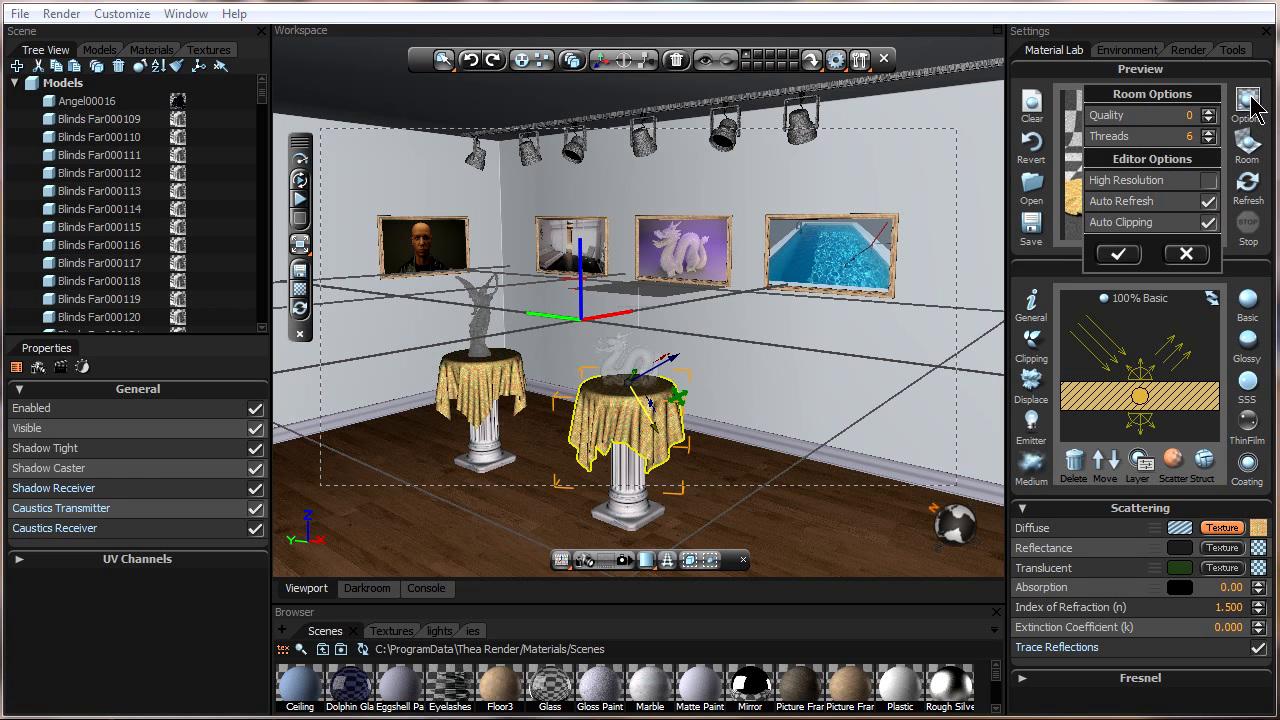
left_click(1208, 180)
left_click(1119, 254)
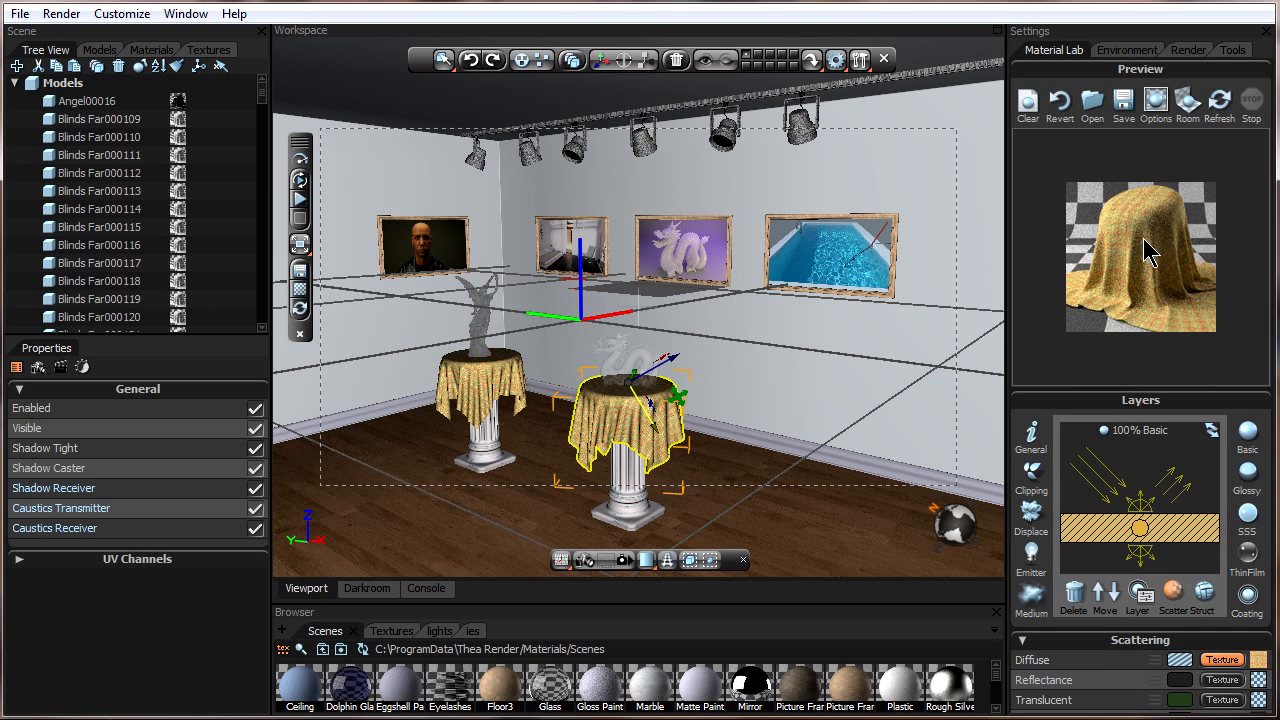
left_click(1219, 100)
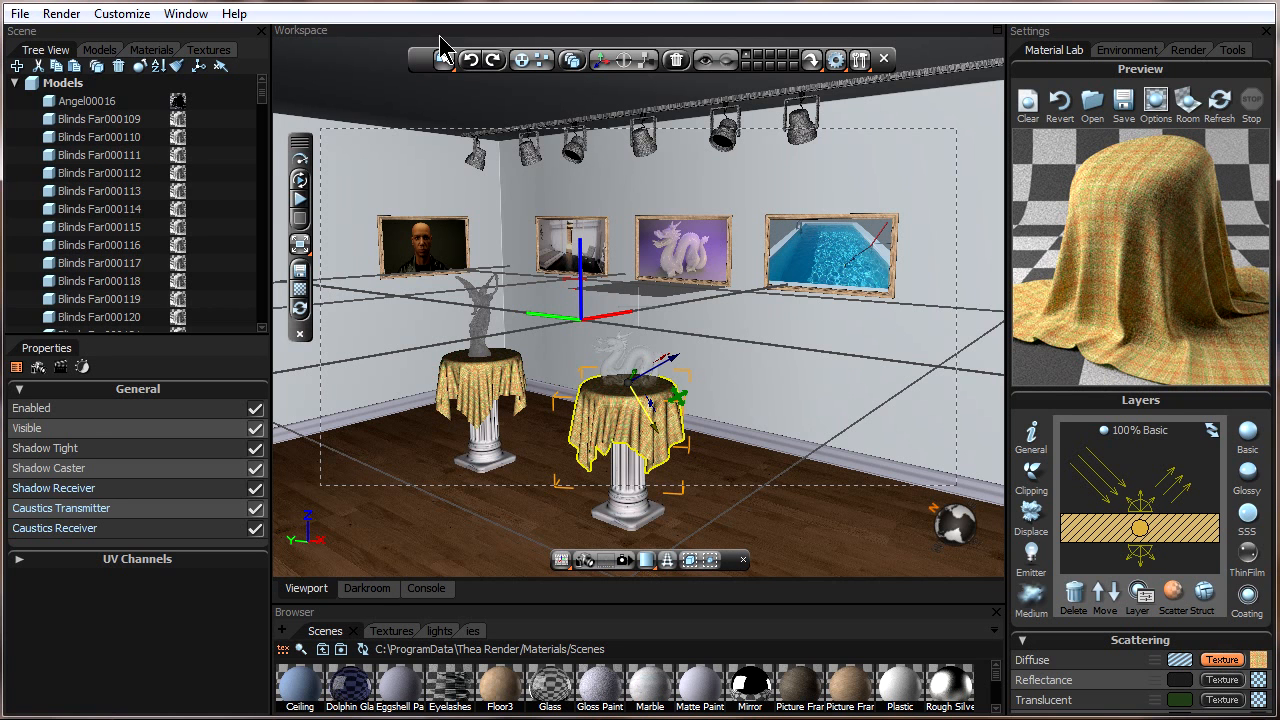
Show More Settings beside the current settings and turn off High Resolution for the texture preview
left_click(186, 14)
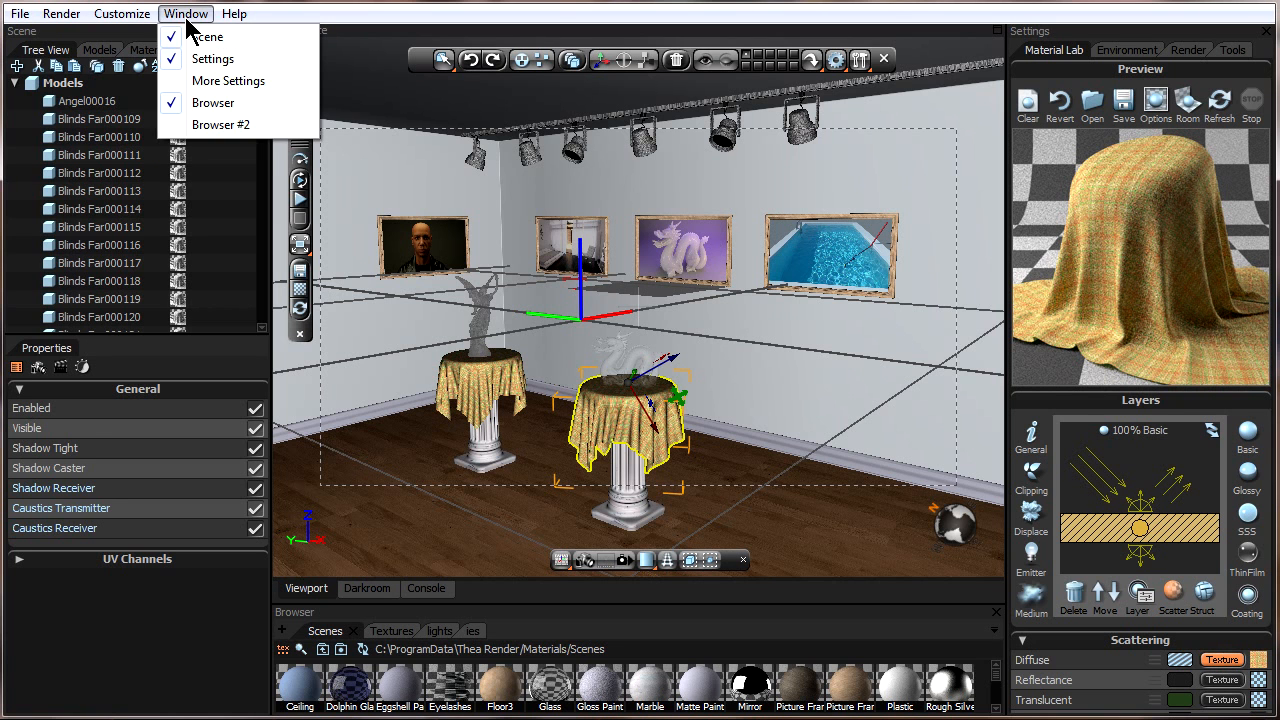
left_click(230, 81)
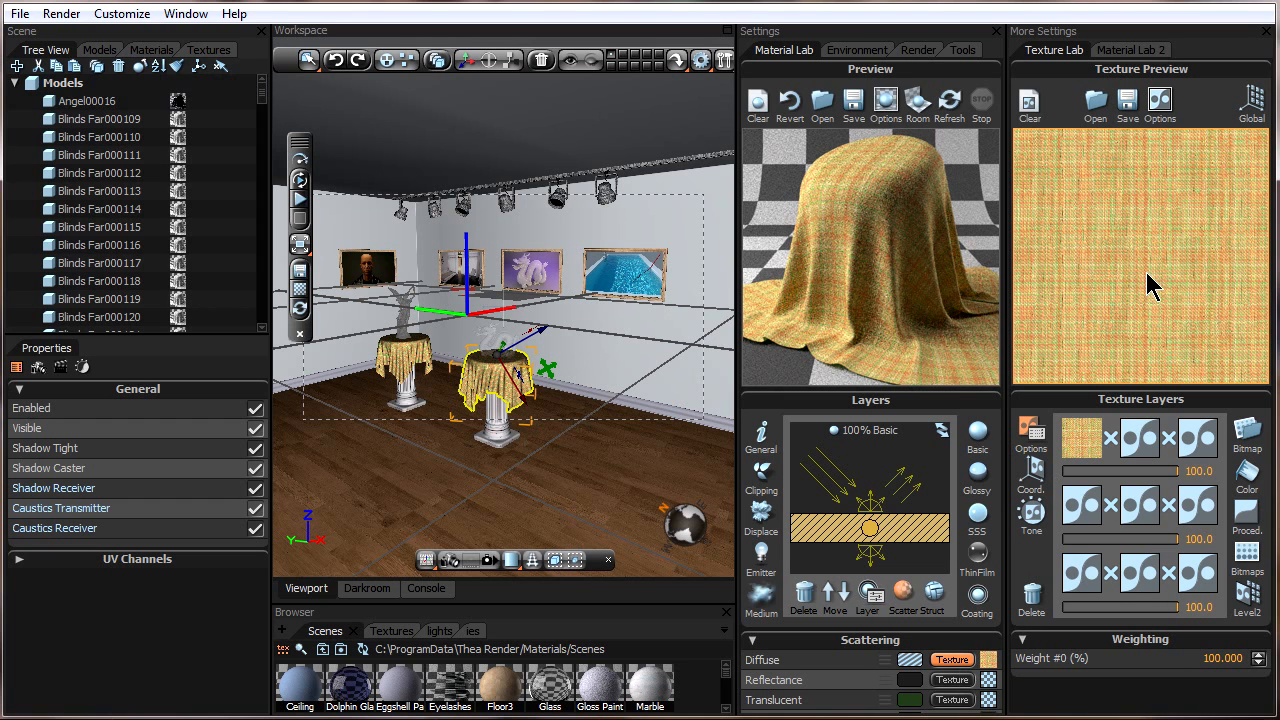
left_click(1176, 98)
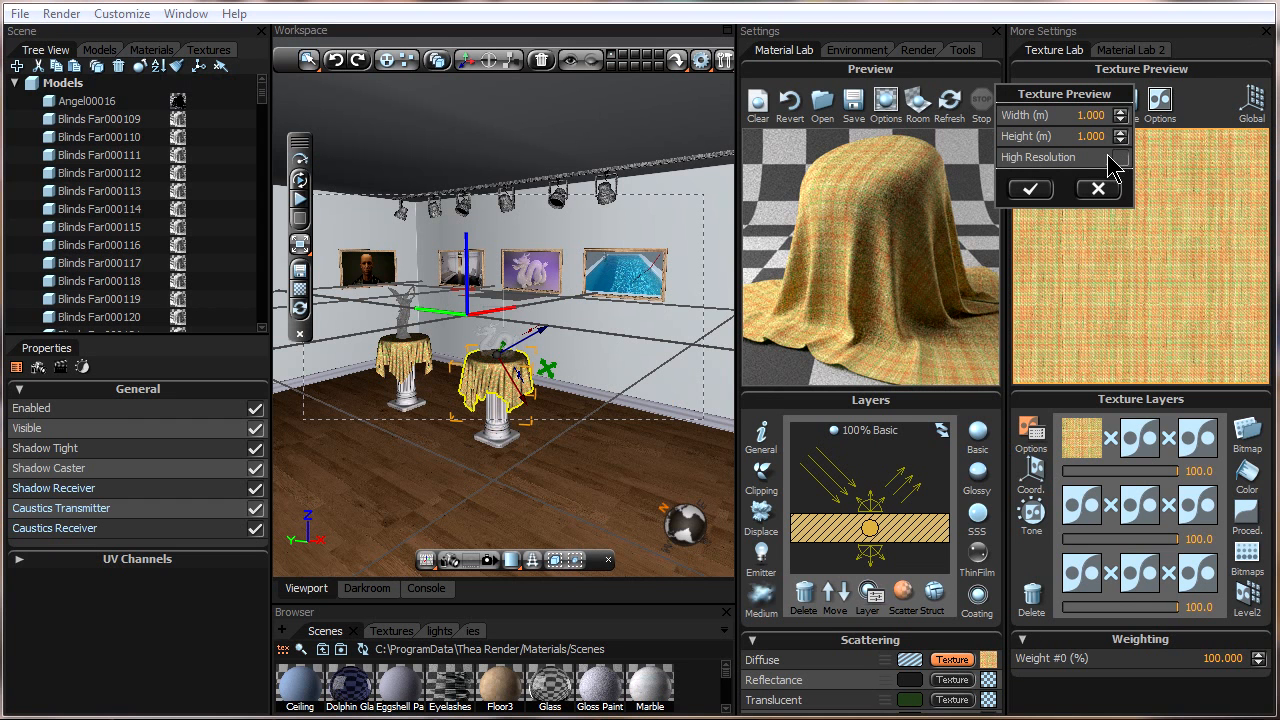
left_click(1032, 189)
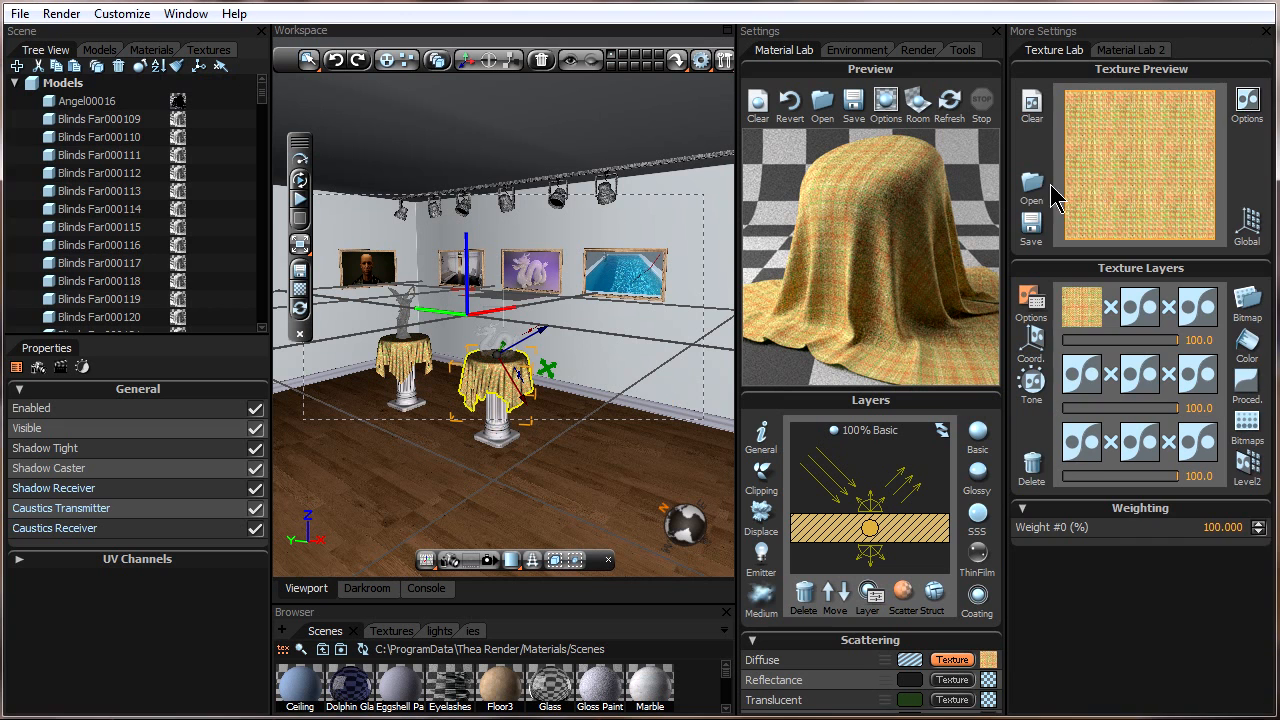
Re-enable High Resolution for the texture preview and close More Settings
left_click(1247, 103)
left_click(1208, 158)
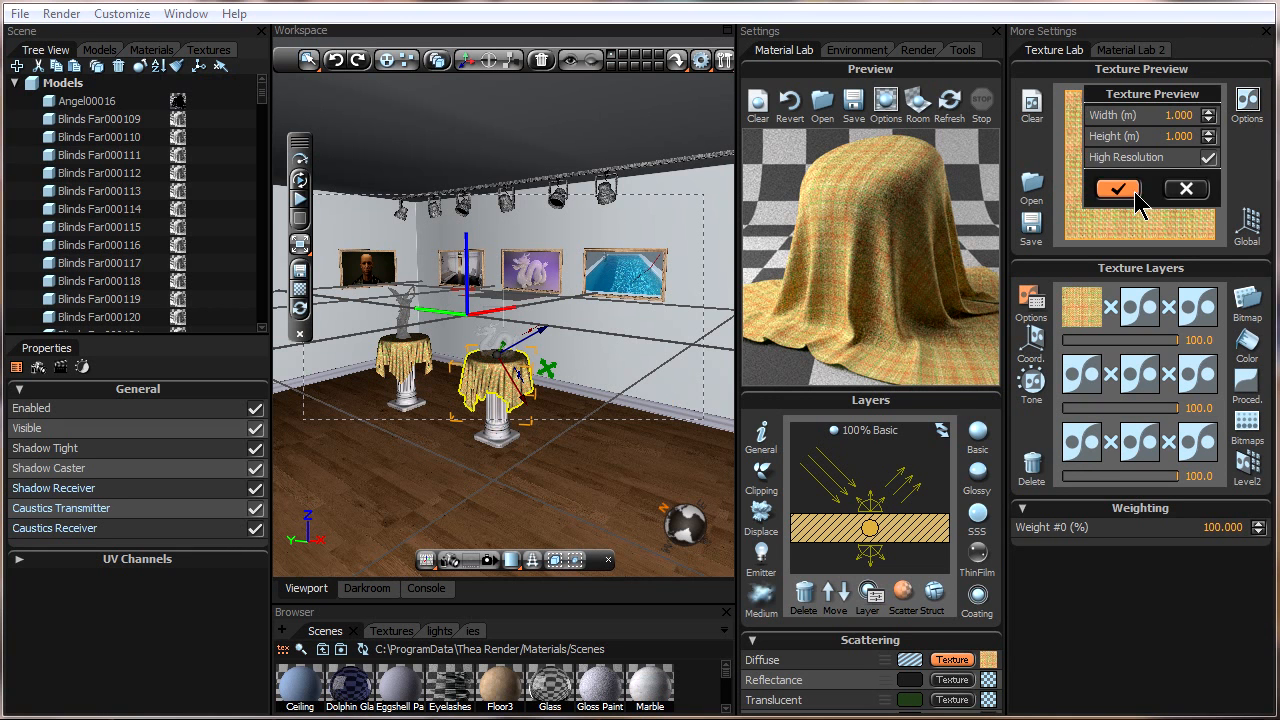
left_click(1117, 189)
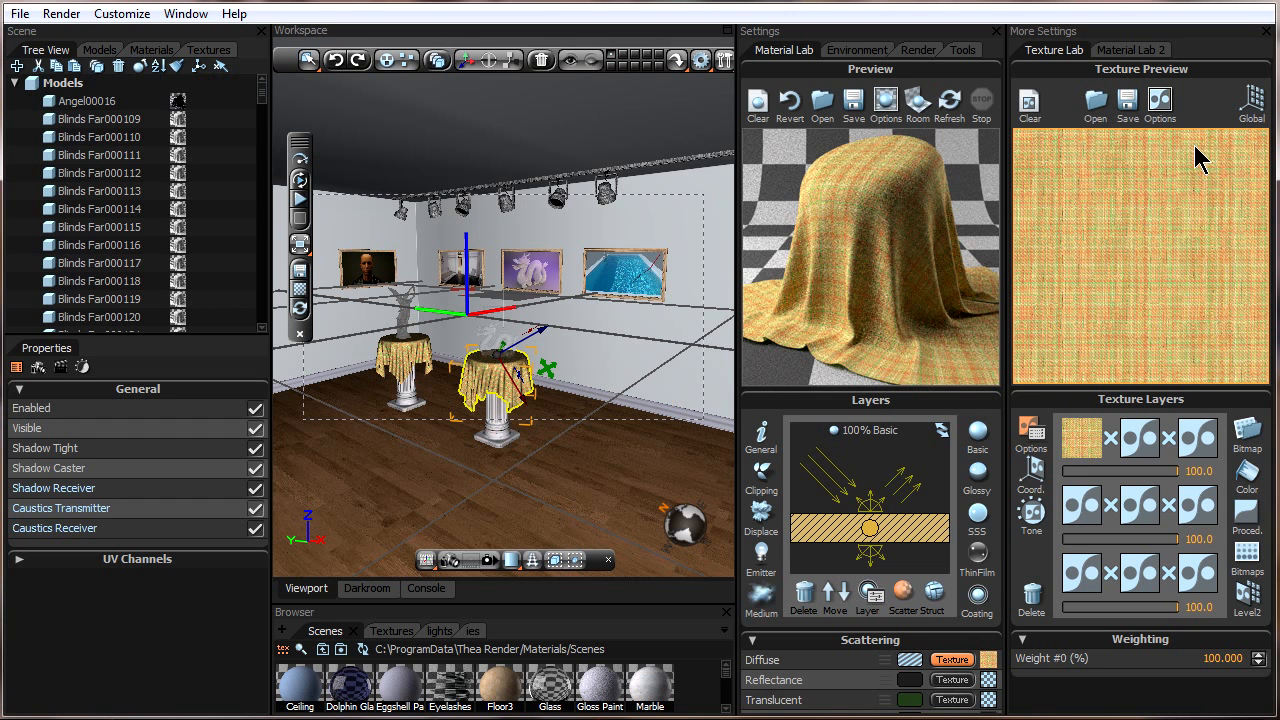
left_click(1264, 31)
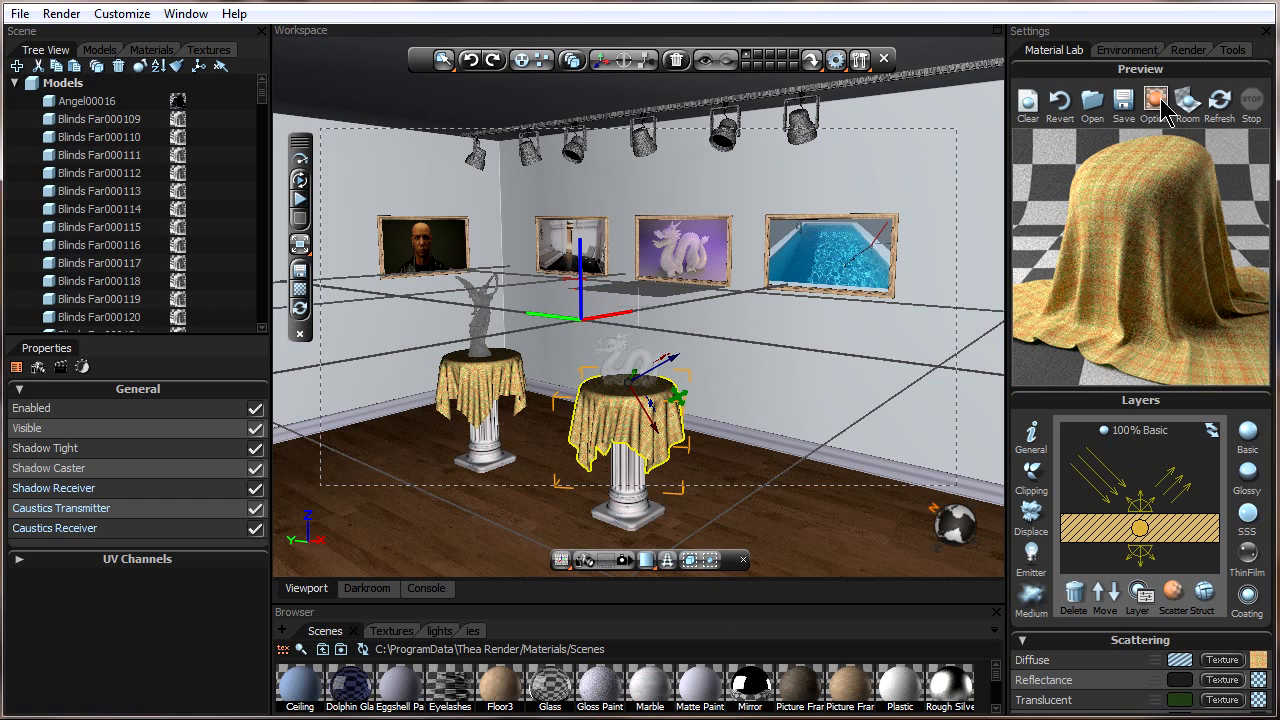
Turn off High Resolution in the material preview's editor options
left_click(1185, 98)
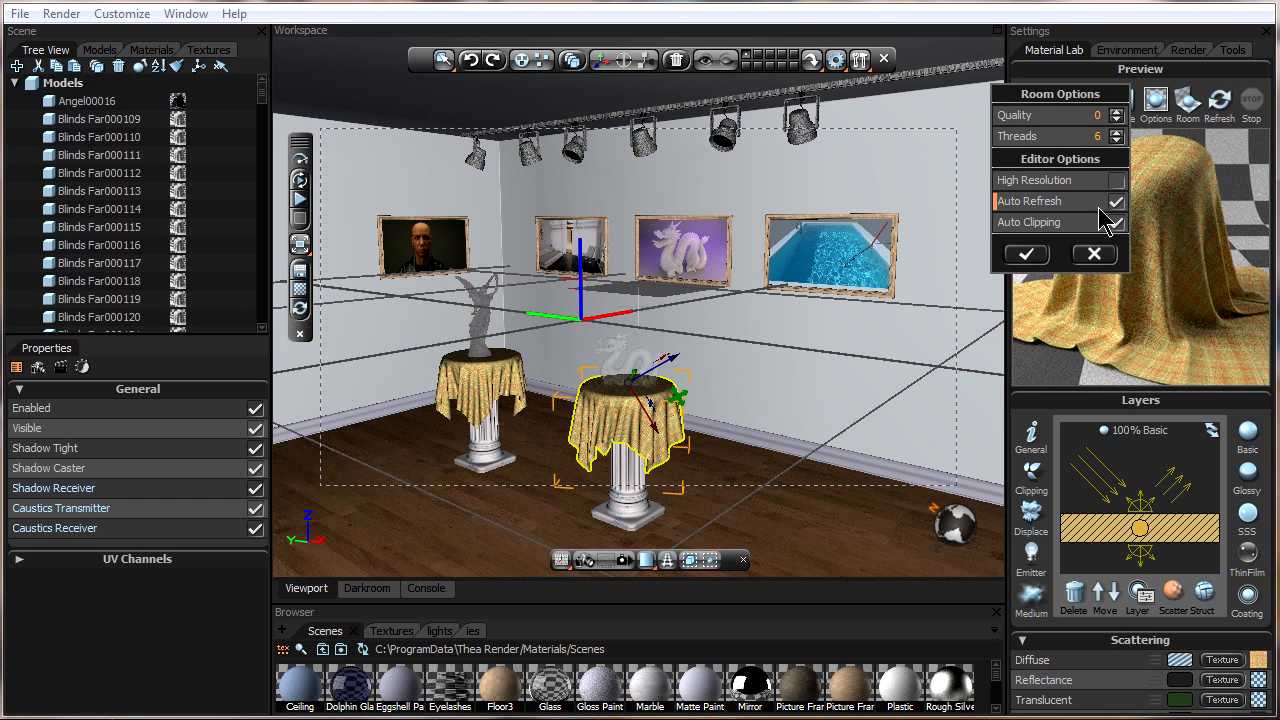
left_click(1026, 254)
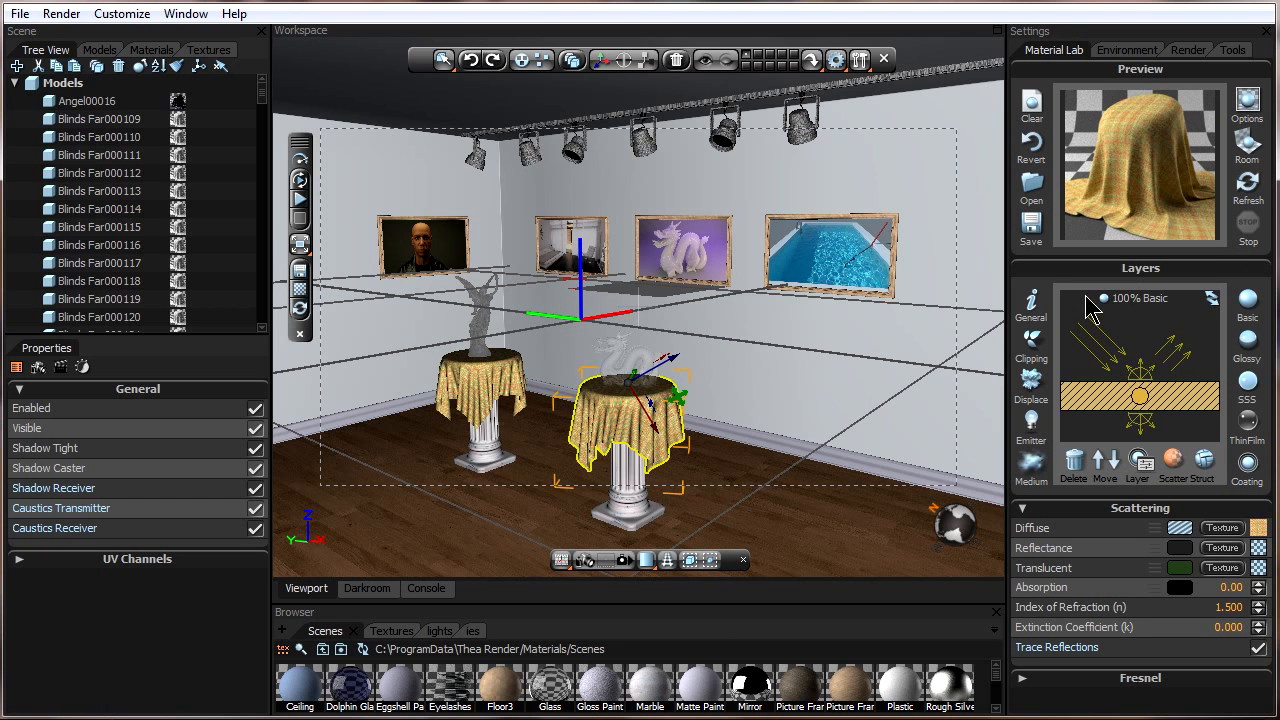
Open the tablecloth material's general properties and enable Repaintable
left_click(1033, 310)
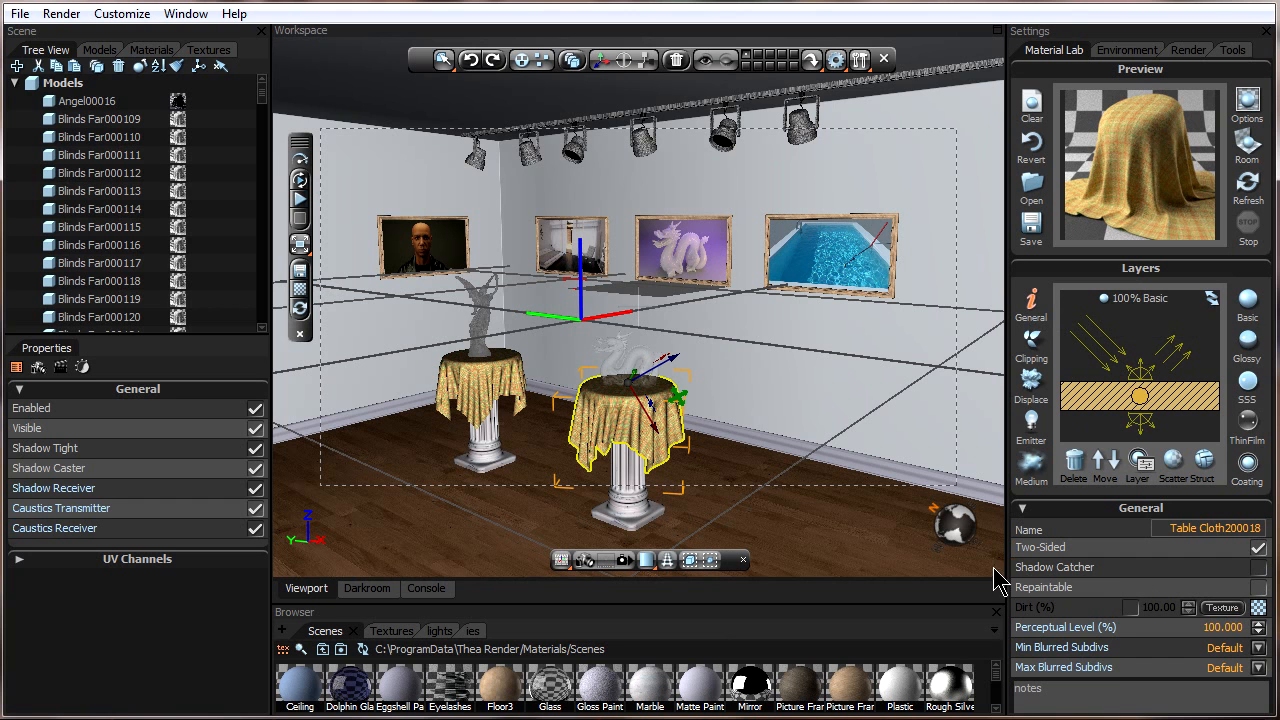
left_click(1260, 589)
left_click(1258, 587)
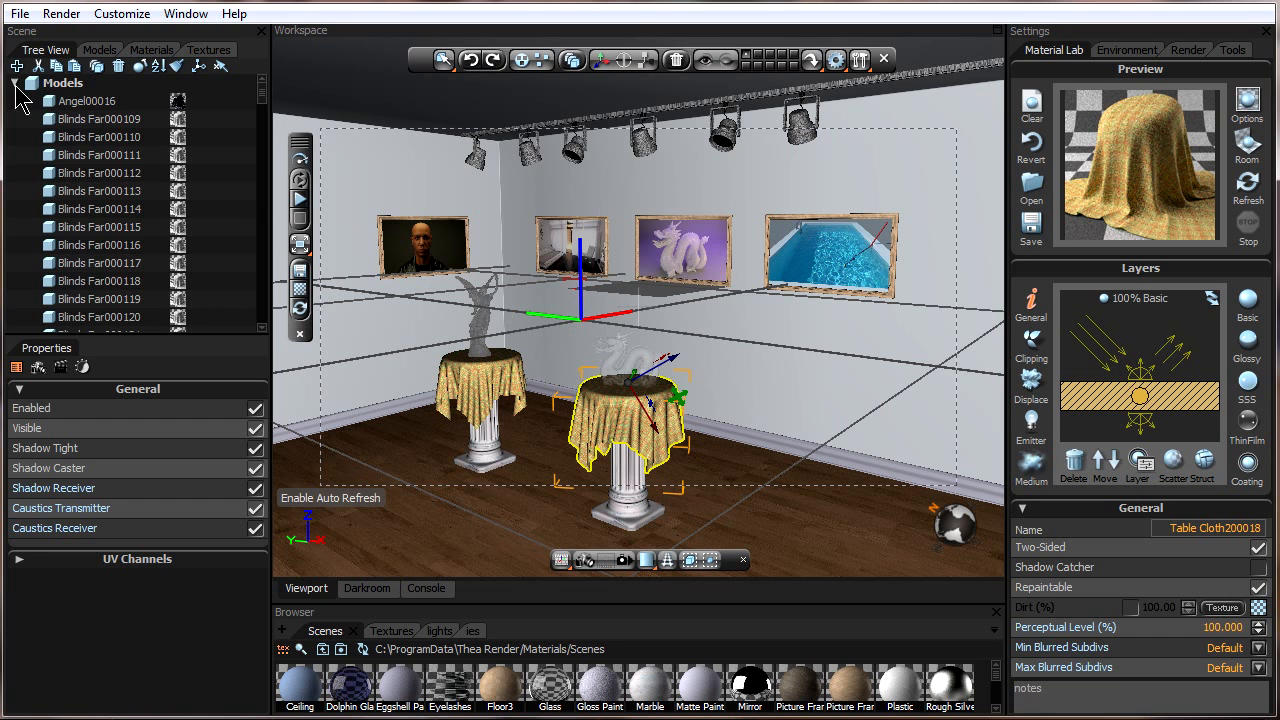
Collapse the Models list and toggle Repaintable for Blinds Cloth15.xml, Blinds17.xml and Default Mat together
left_click(14, 83)
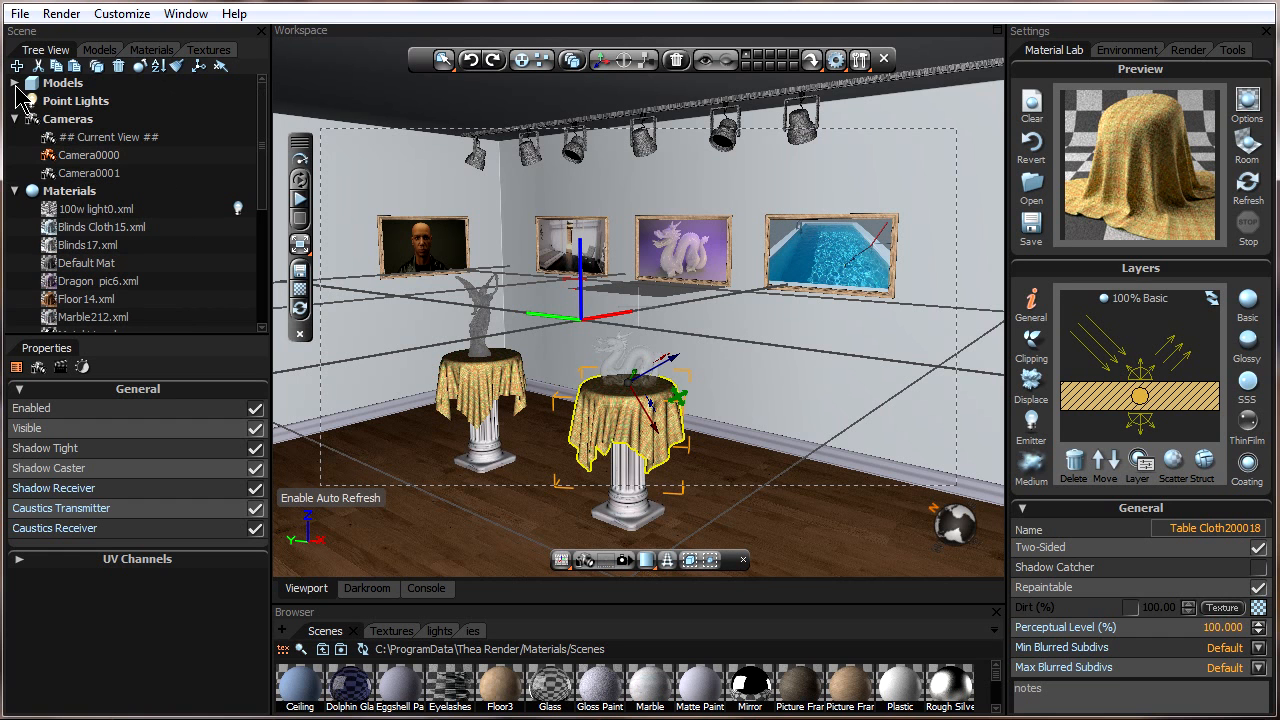
left_click(80, 212)
left_click(100, 228)
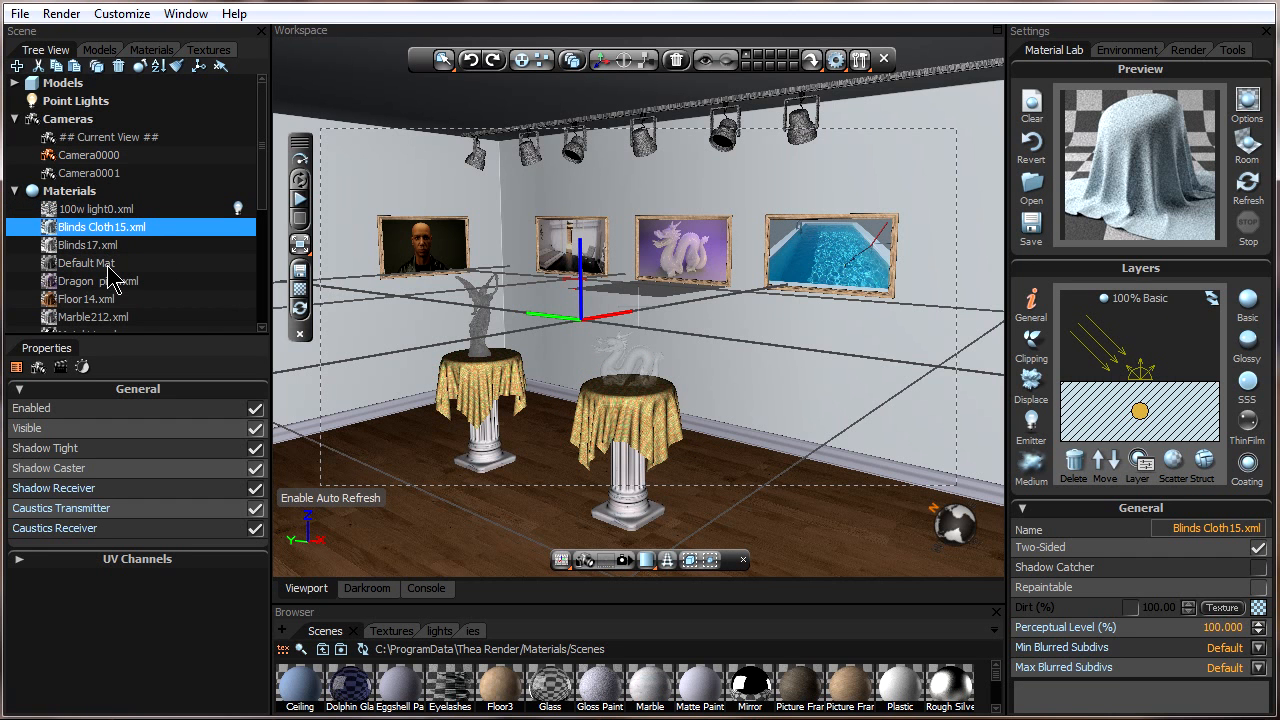
left_click(88, 245, "ctrl")
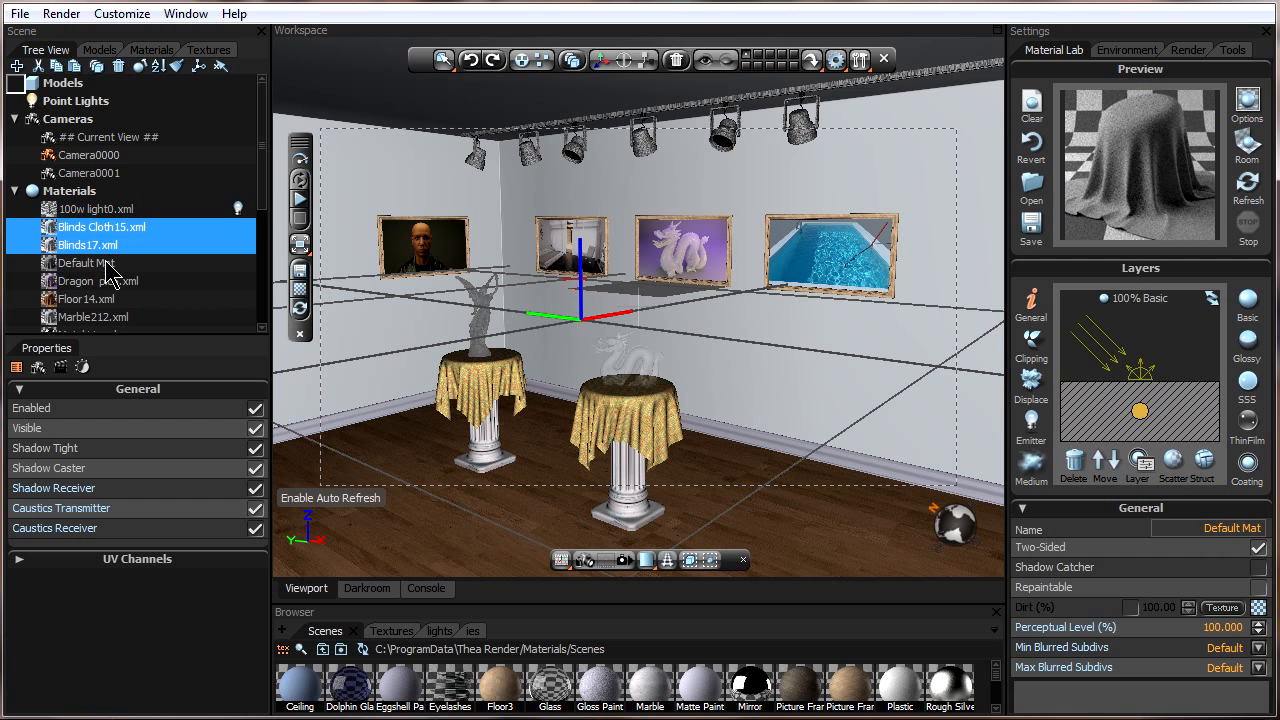
left_click(110, 264, "ctrl")
right_click(113, 254)
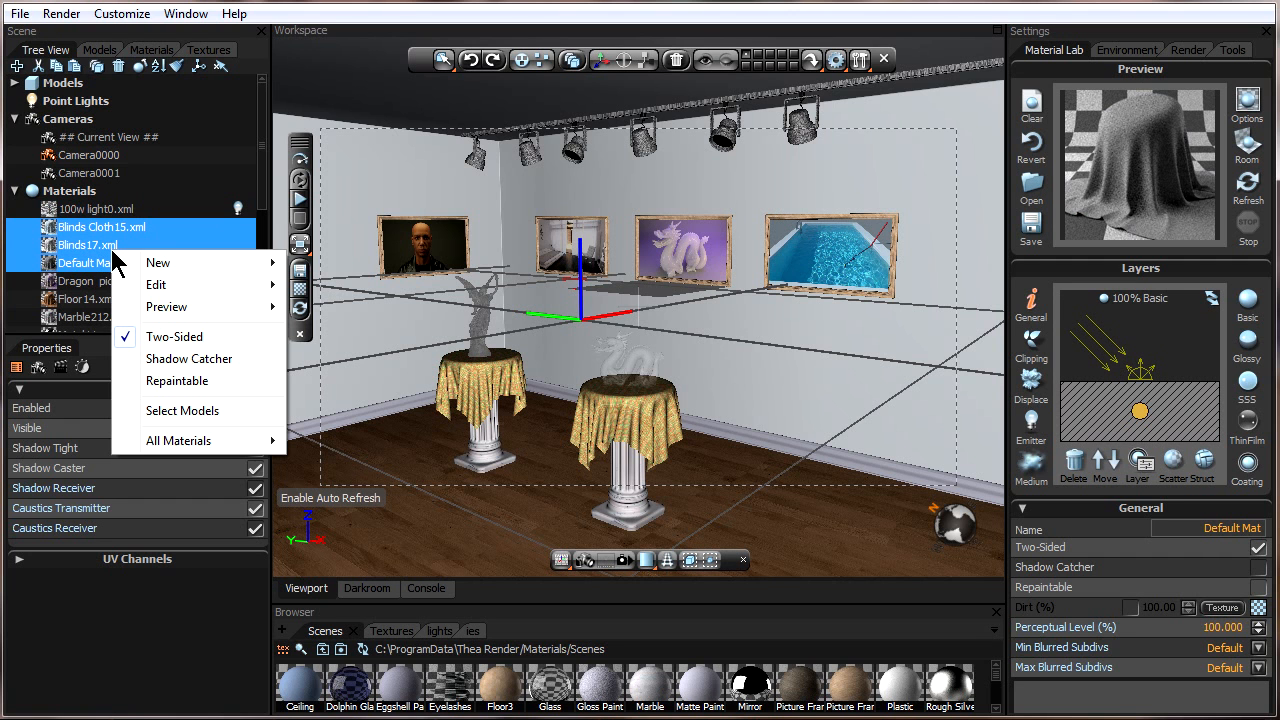
left_click(199, 383)
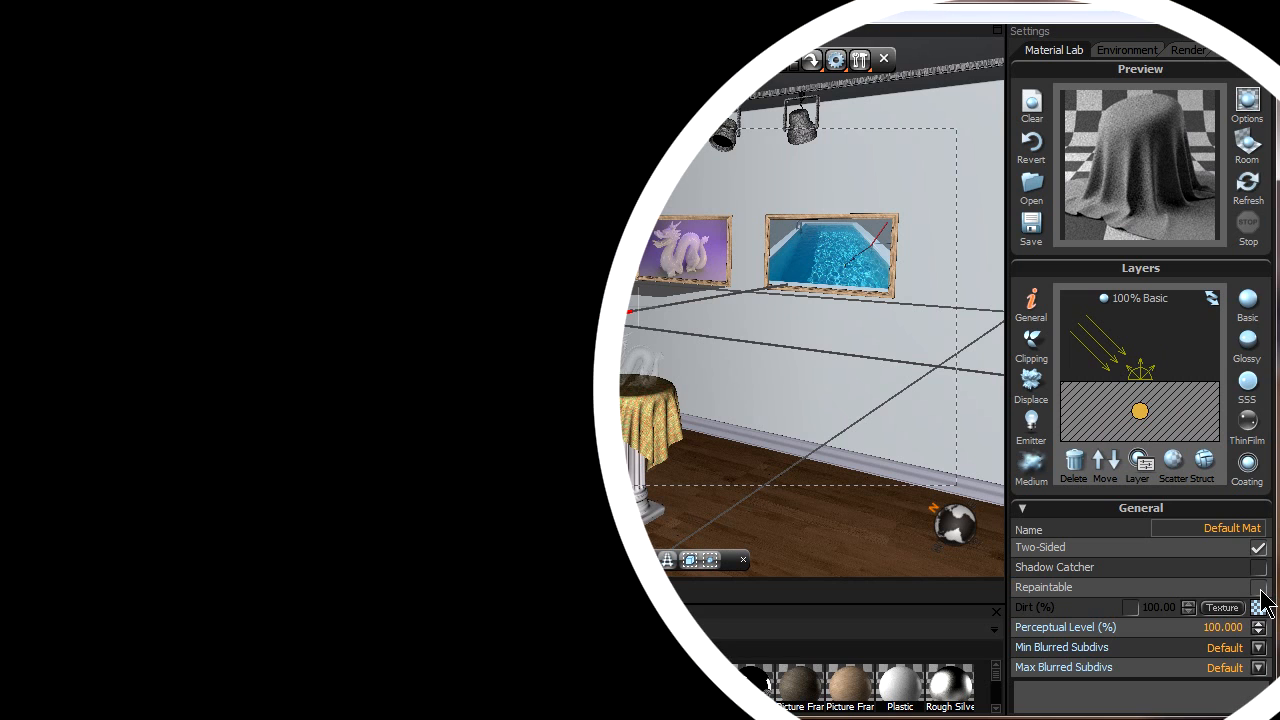
Enable Repaintable for Default Mat and compare its entry in the materials list with Blinds17.xml
left_click(1258, 589)
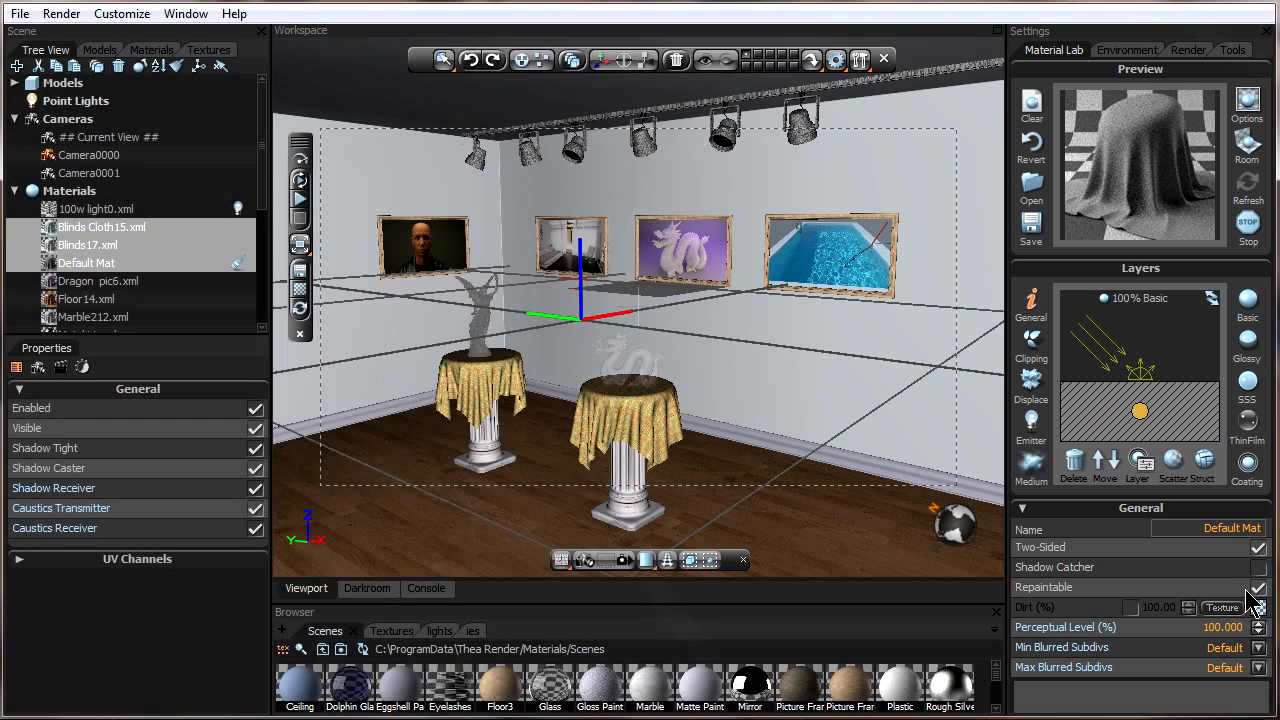
left_click(234, 267)
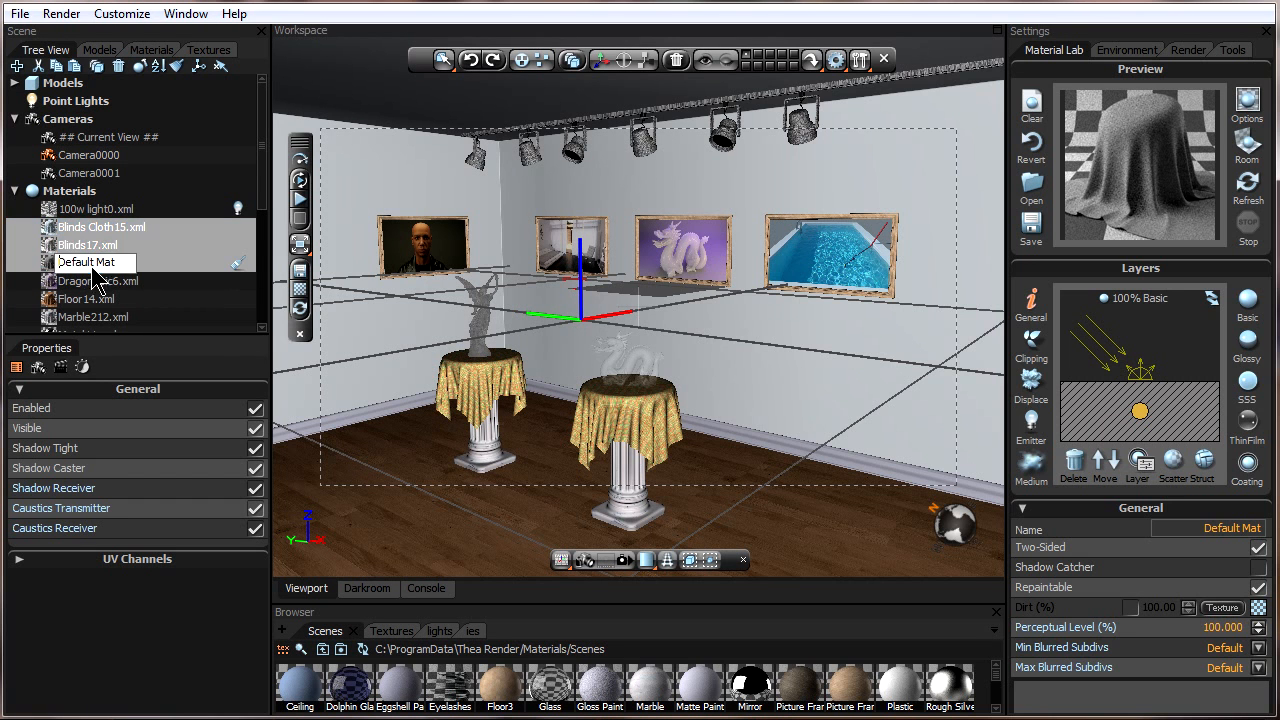
left_click(178, 246)
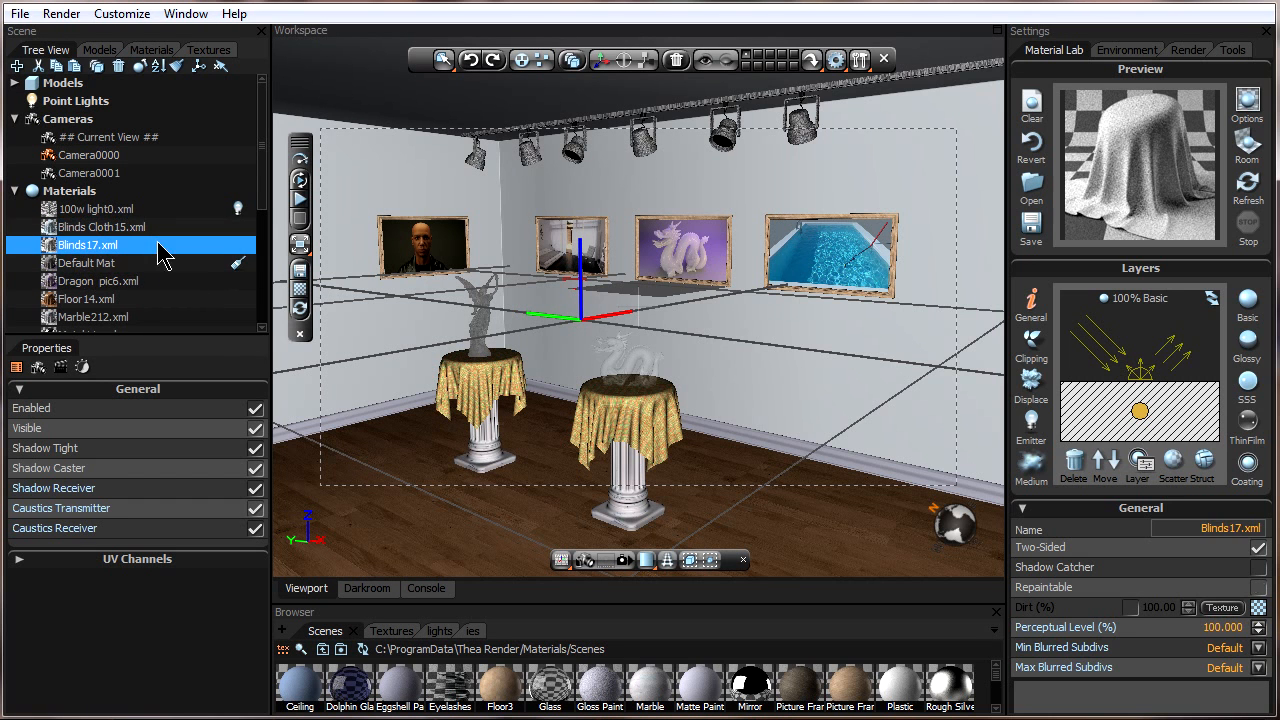
left_click(235, 264)
left_click(231, 251)
left_click(232, 265)
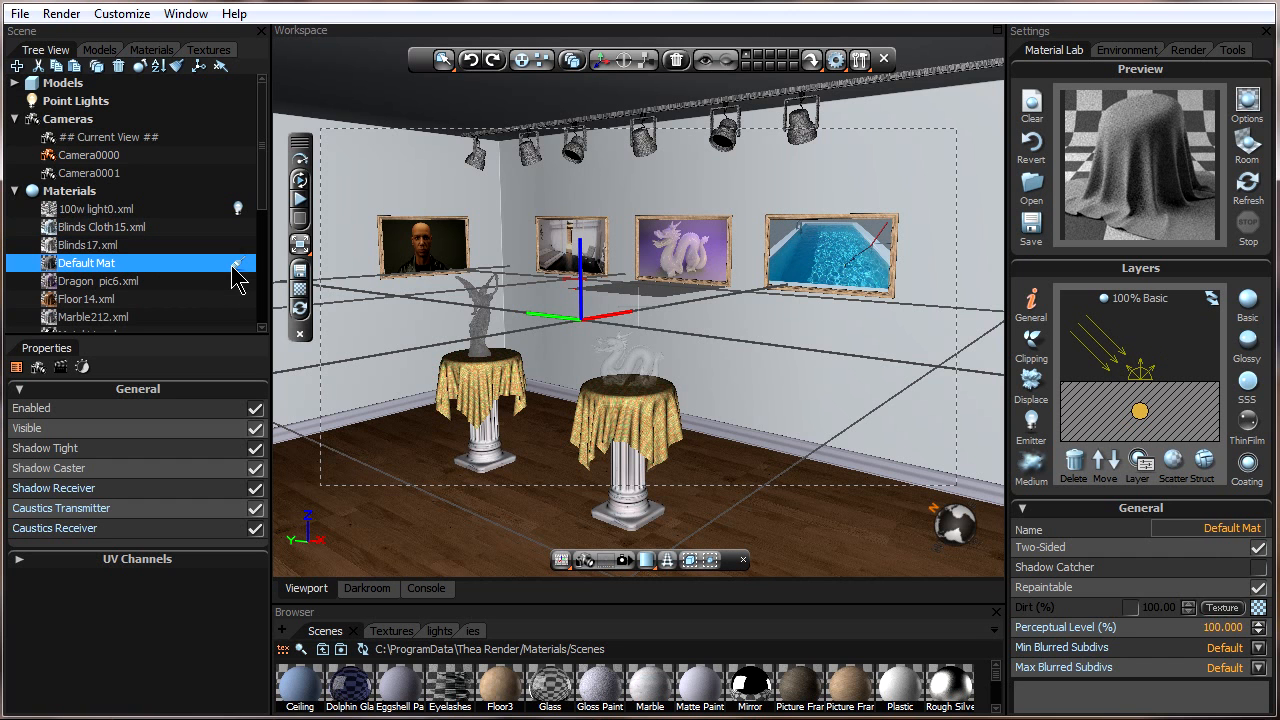
Disable Repaintable for Default Mat and switch its Shadow Catcher option on and back off
left_click(1256, 589)
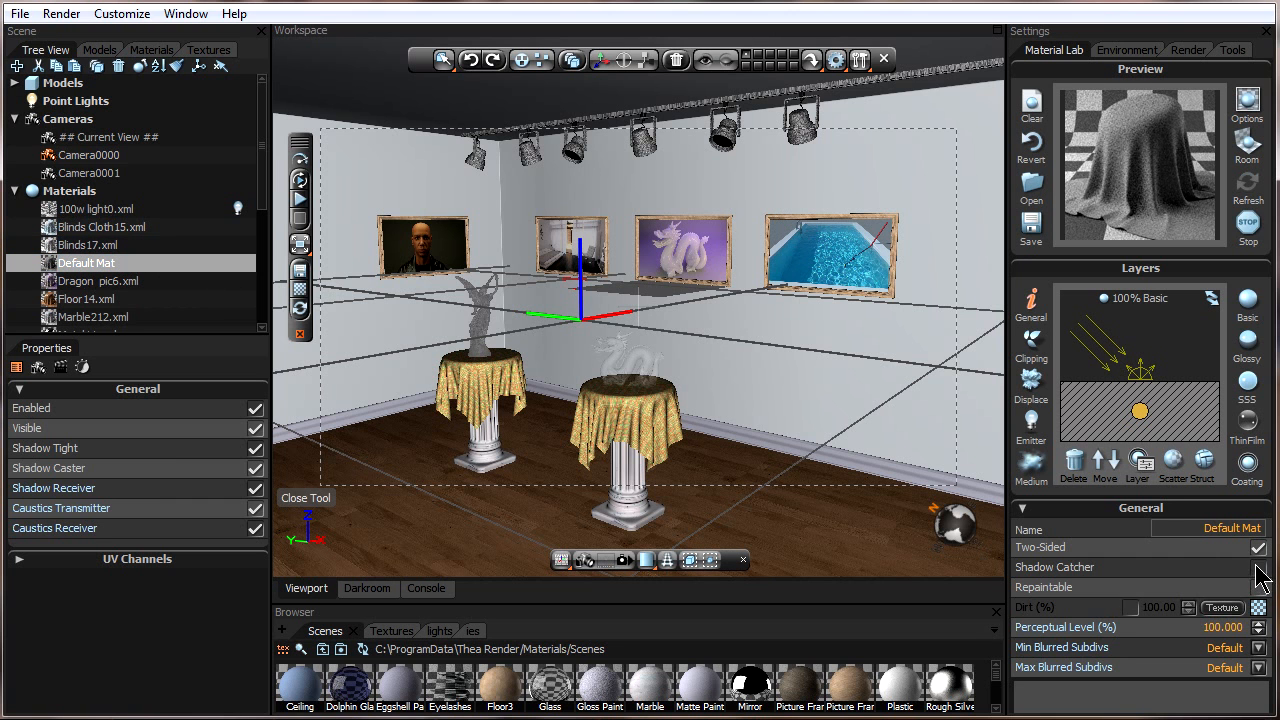
left_click(1258, 567)
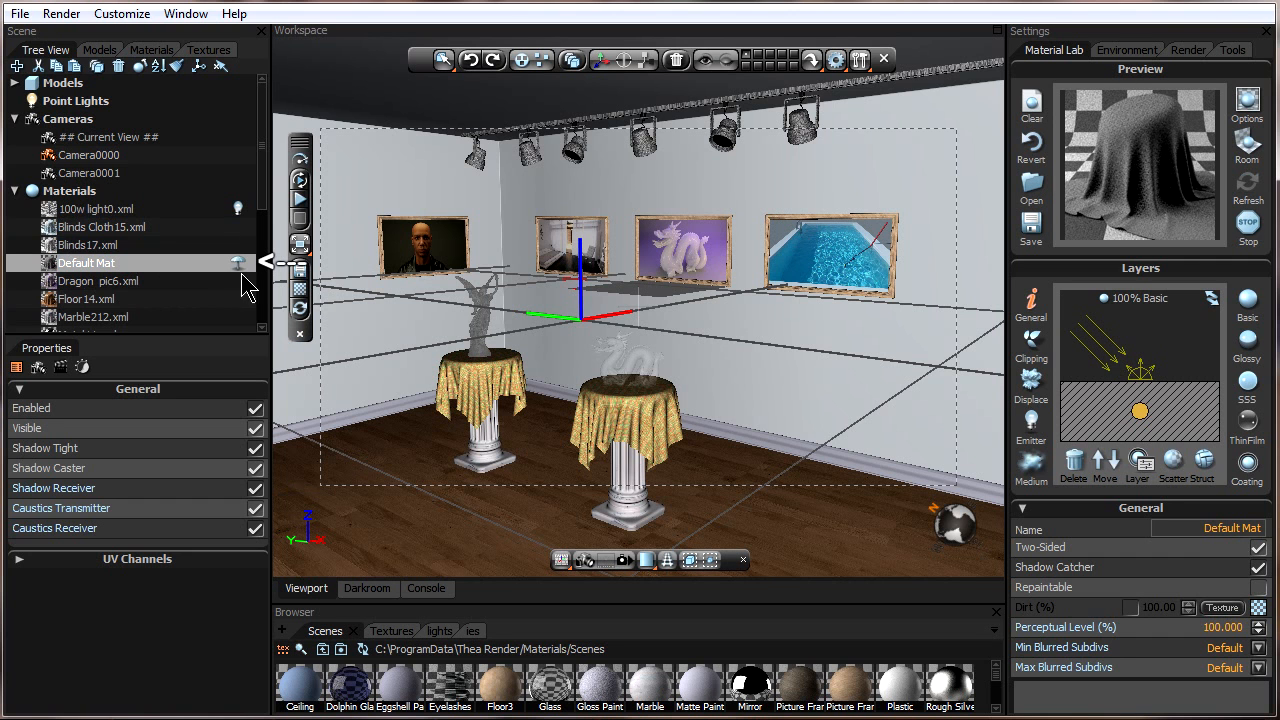
left_click(1259, 567)
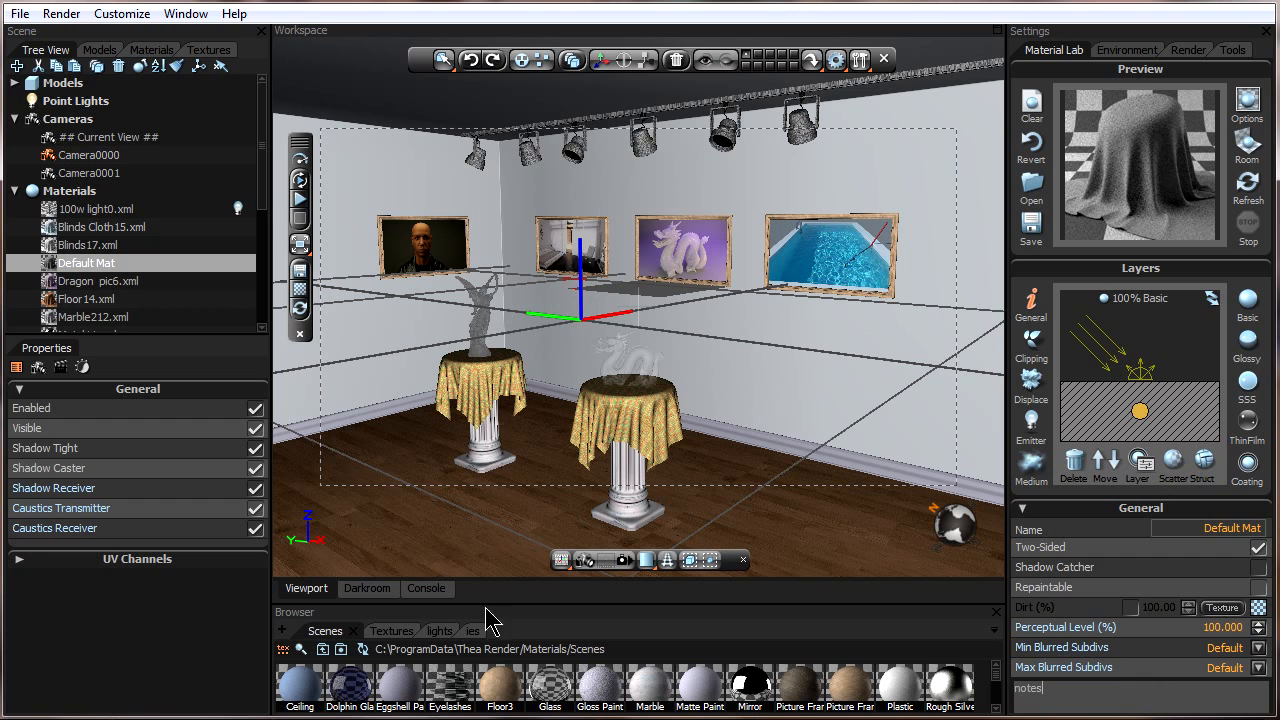
Browse the Textures, lights and ies folders in the browser and return to the Scenes materials
left_click(994, 627)
left_click(943, 581)
left_click(994, 630)
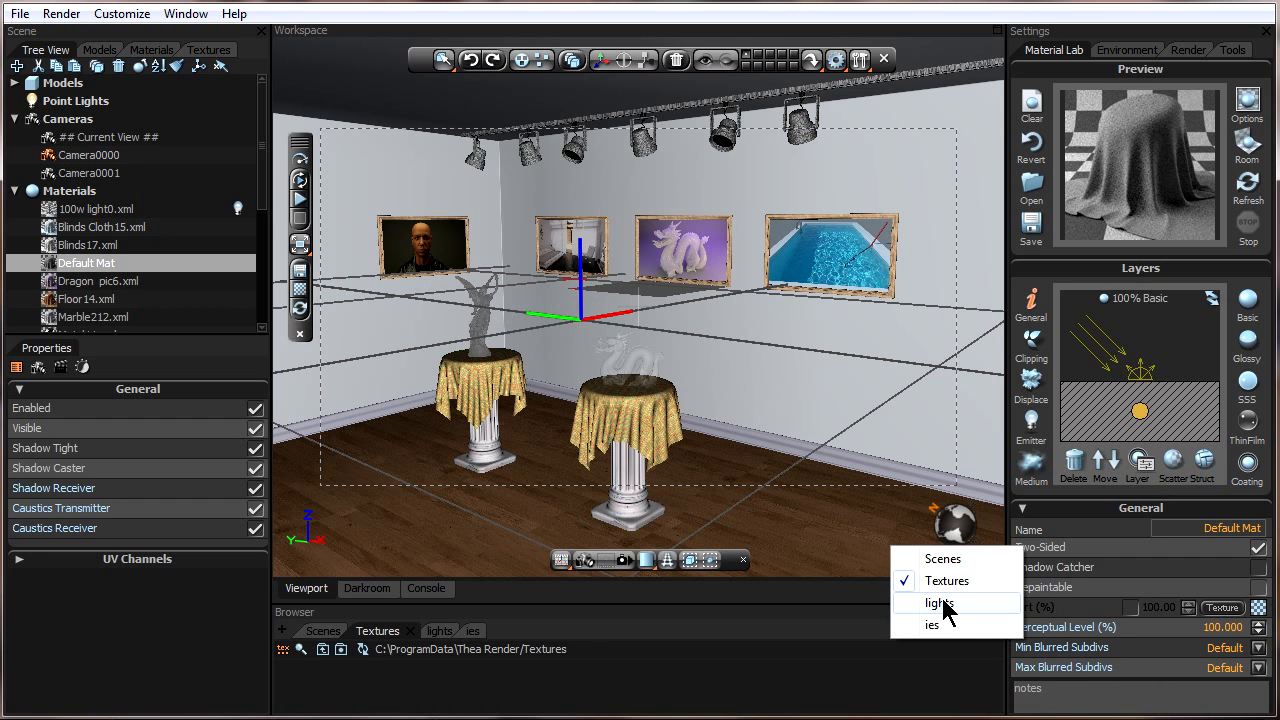
left_click(943, 603)
left_click(995, 628)
left_click(323, 631)
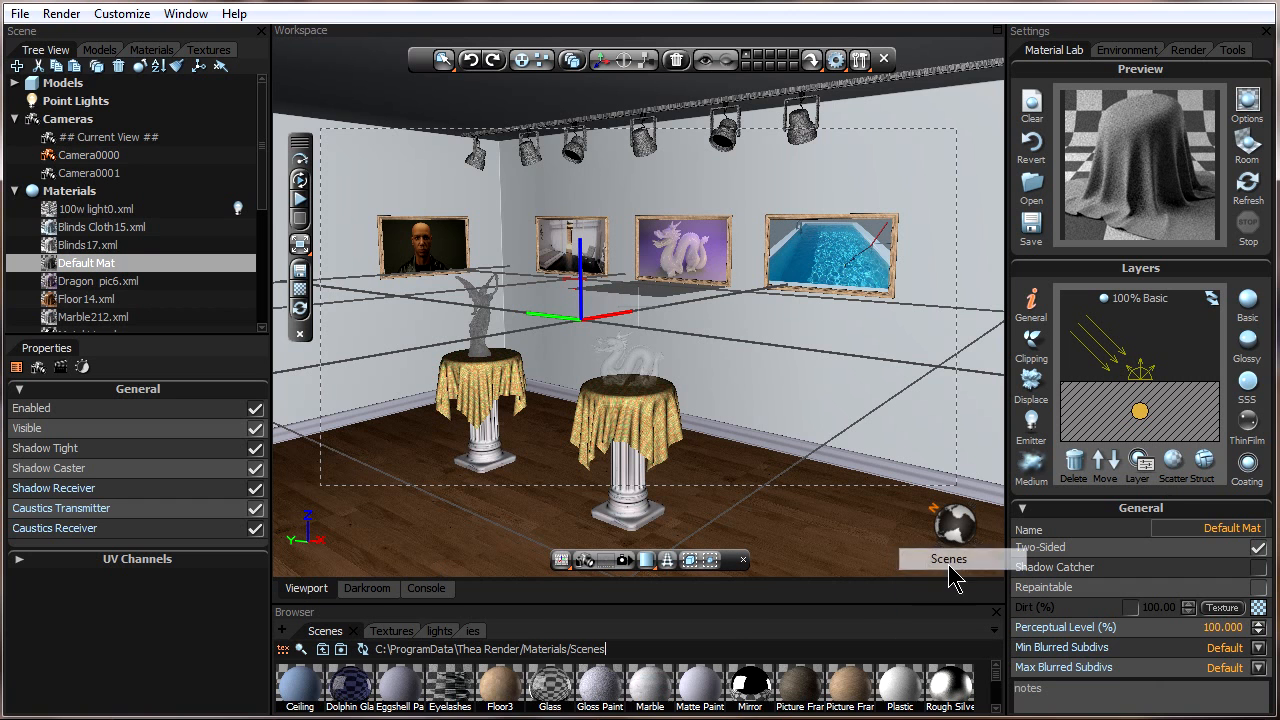
left_click(377, 631)
left_click(440, 633)
left_click(472, 631)
left_click(323, 631)
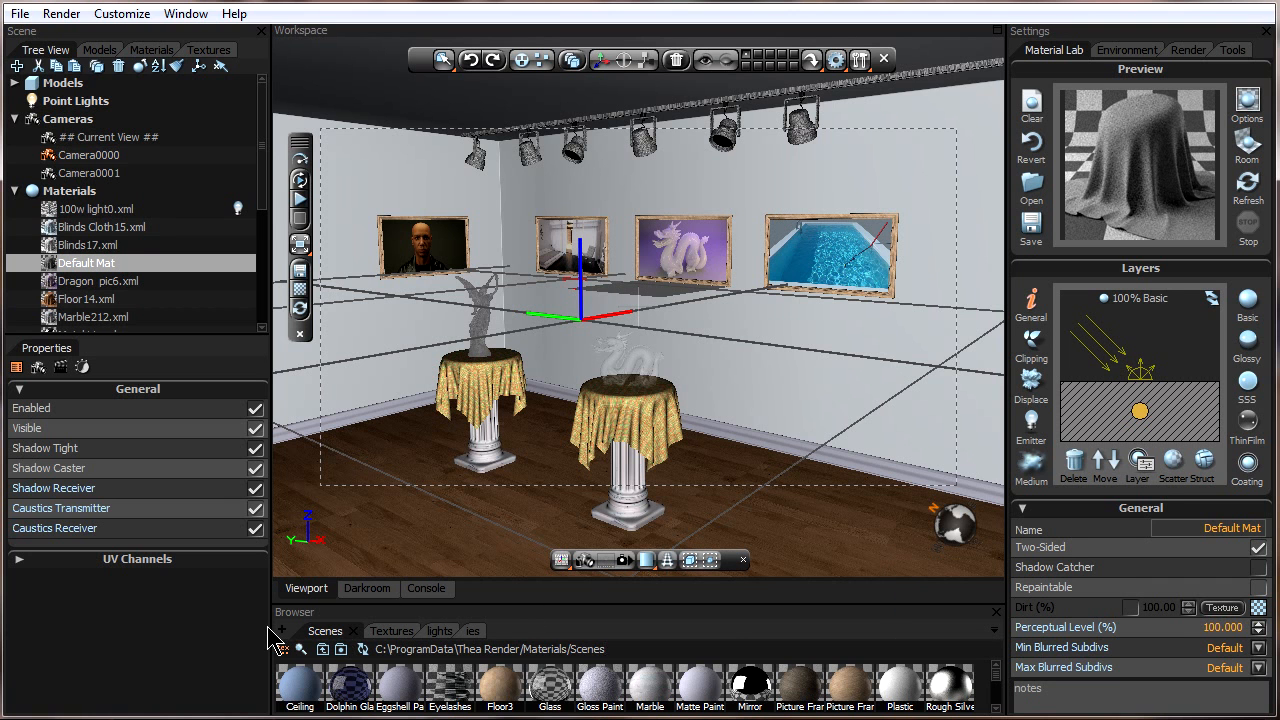
Enlarge the scene tree's area and sort the expanded Models list alphabetically
left_click_drag(218, 338, 207, 410)
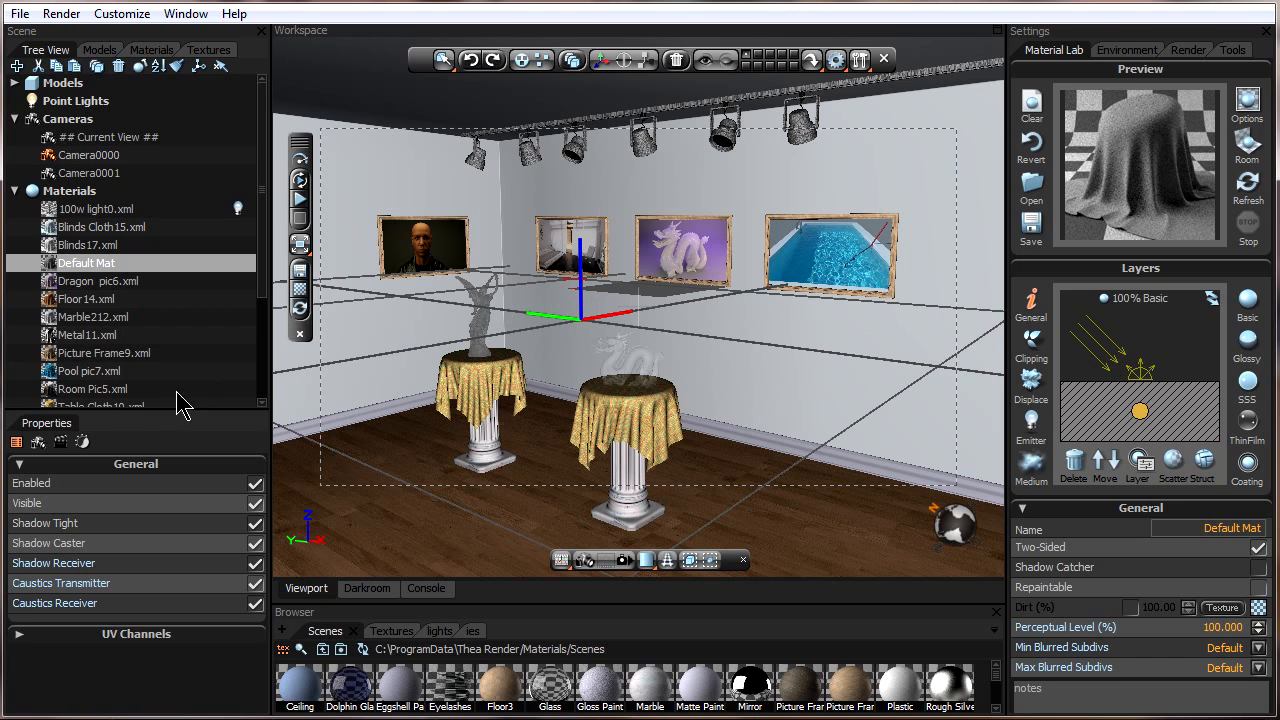
left_click(15, 83)
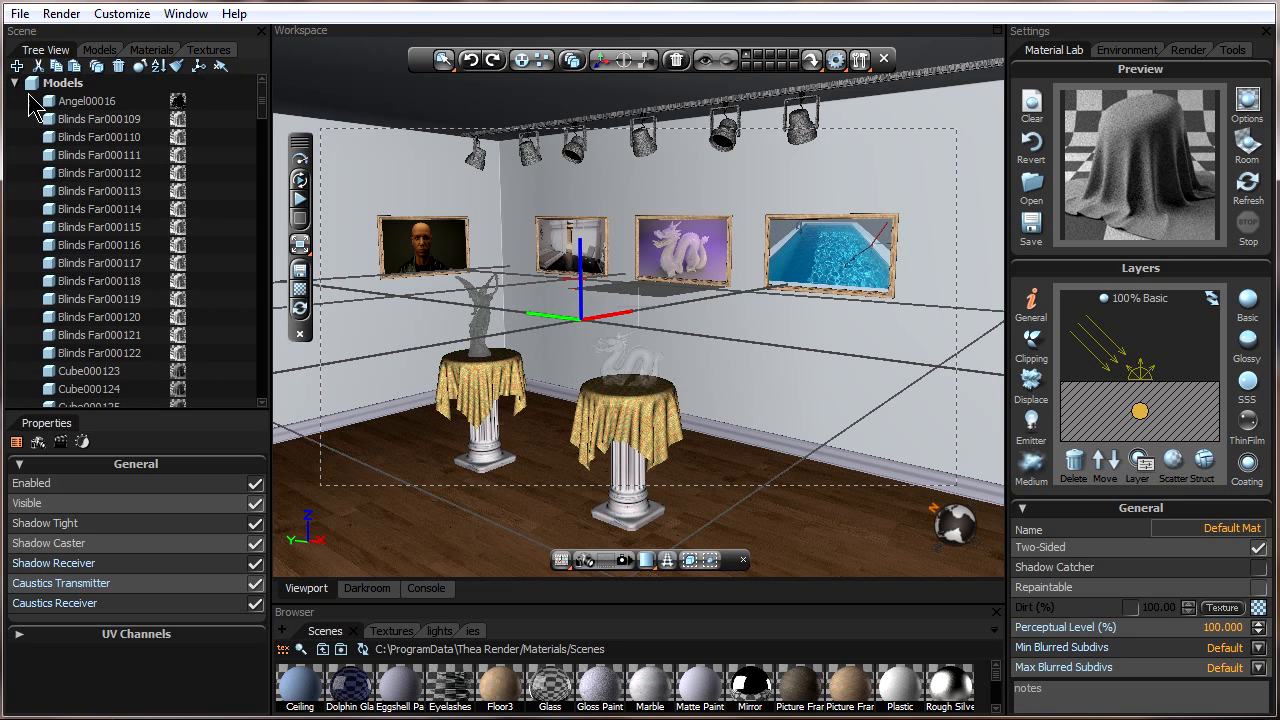
left_click(157, 65)
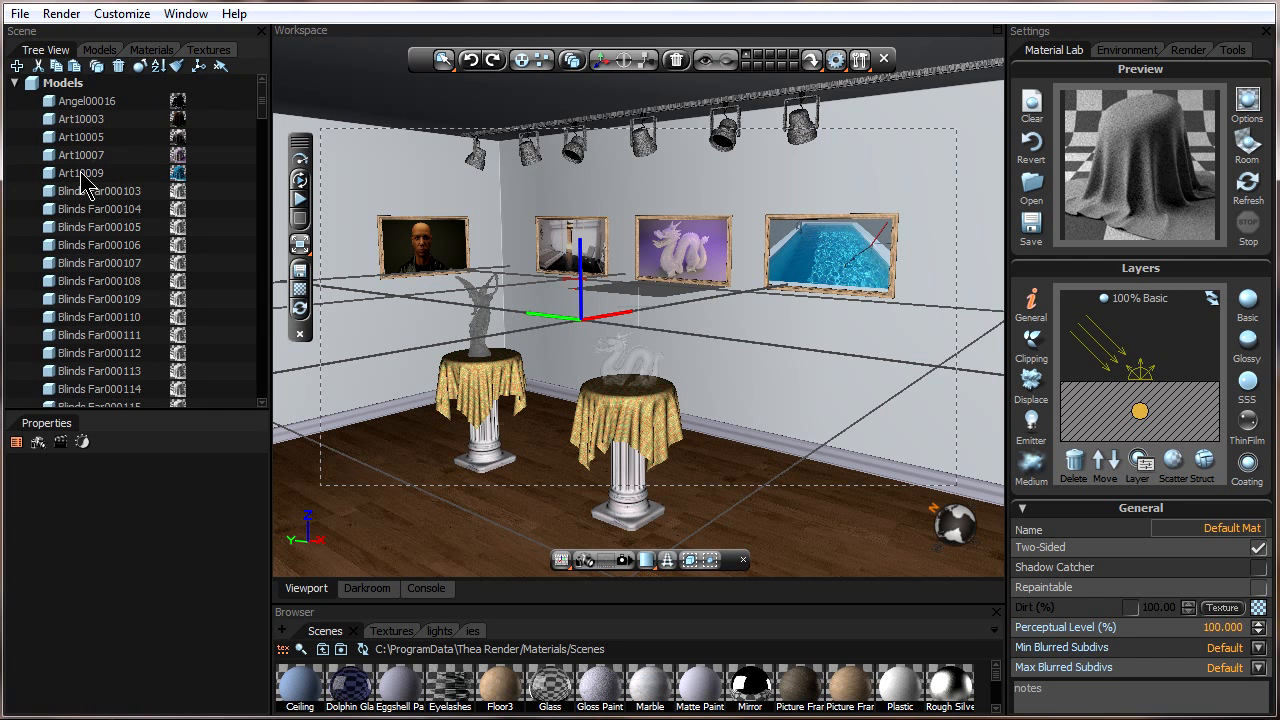
left_click_drag(263, 114, 263, 80)
left_click_drag(264, 90, 262, 94)
Select the Art10003 model and view the transform commands available for it
left_click(199, 68)
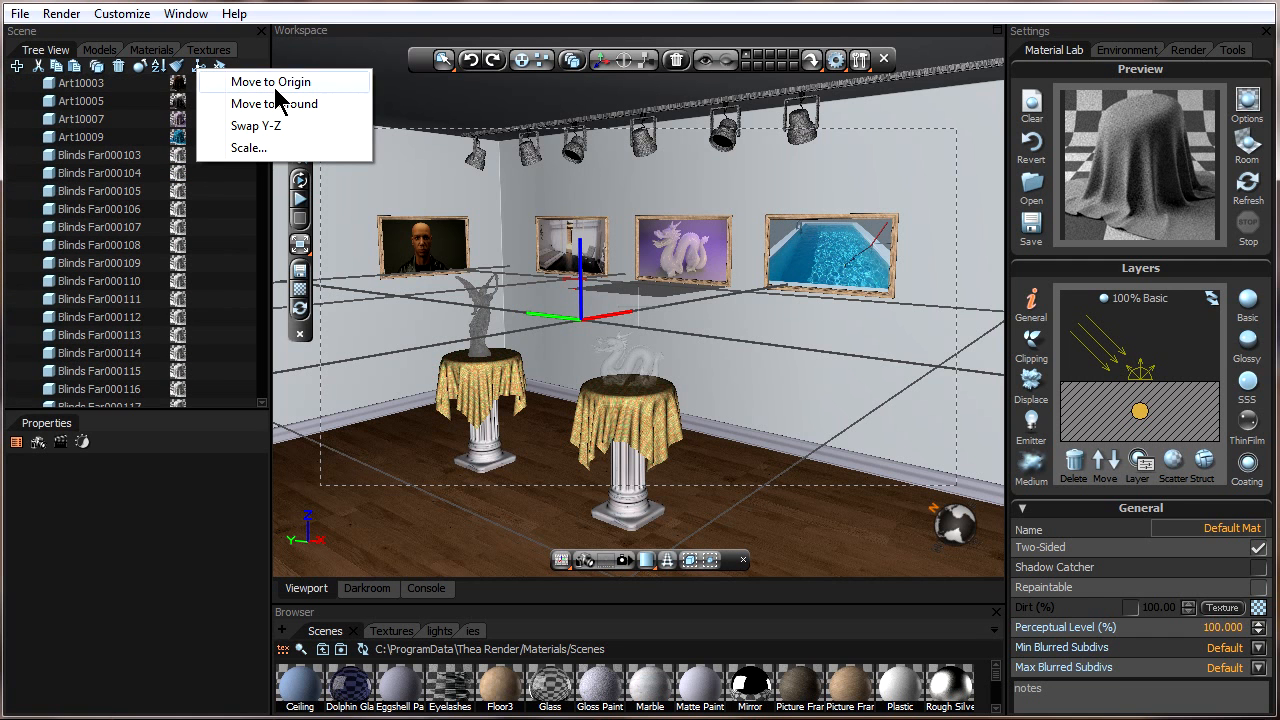
left_click(134, 83)
left_click(200, 67)
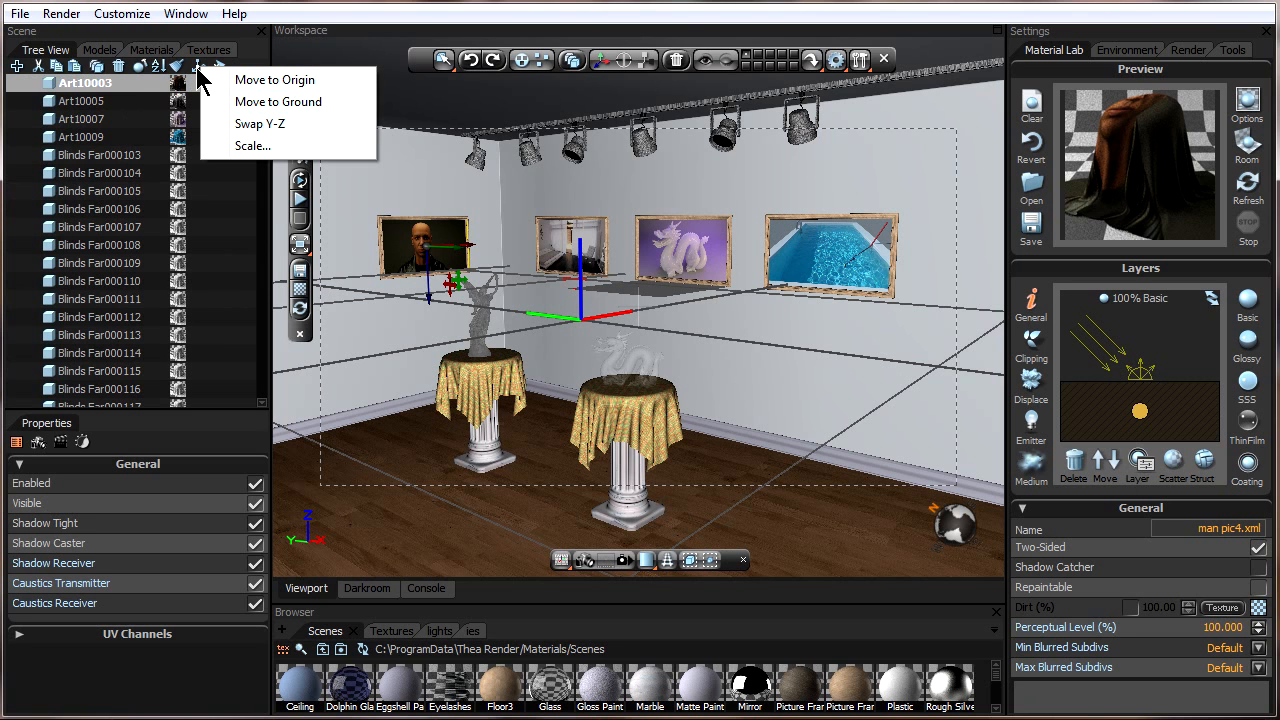
left_click(195, 68)
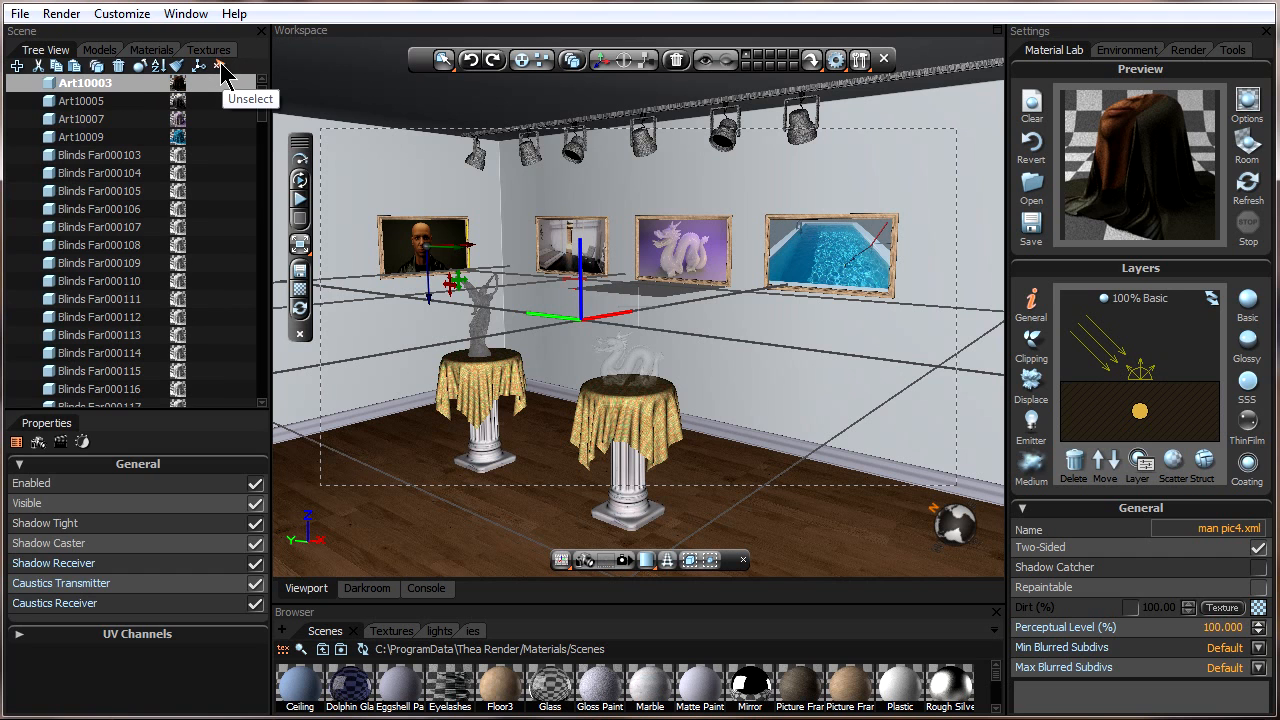
Clear the Art10003 selection, then select the dragon on the front table and deselect it
left_click(220, 66)
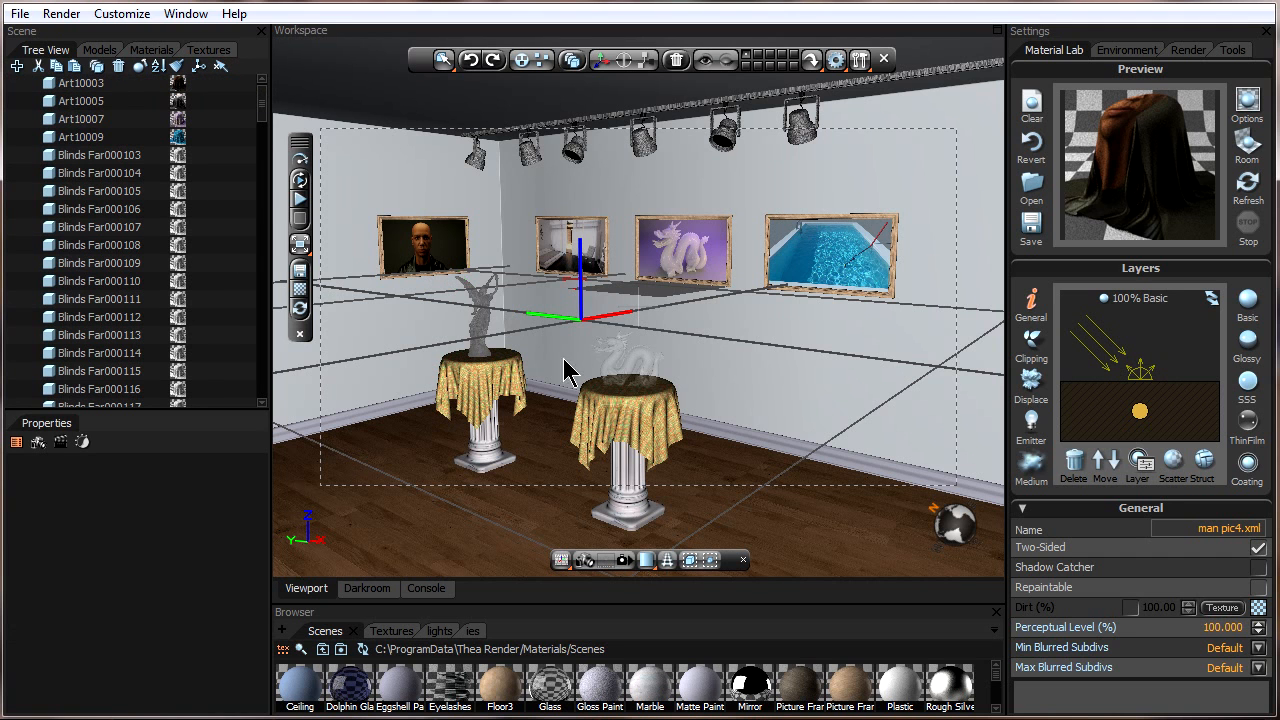
left_click(622, 389)
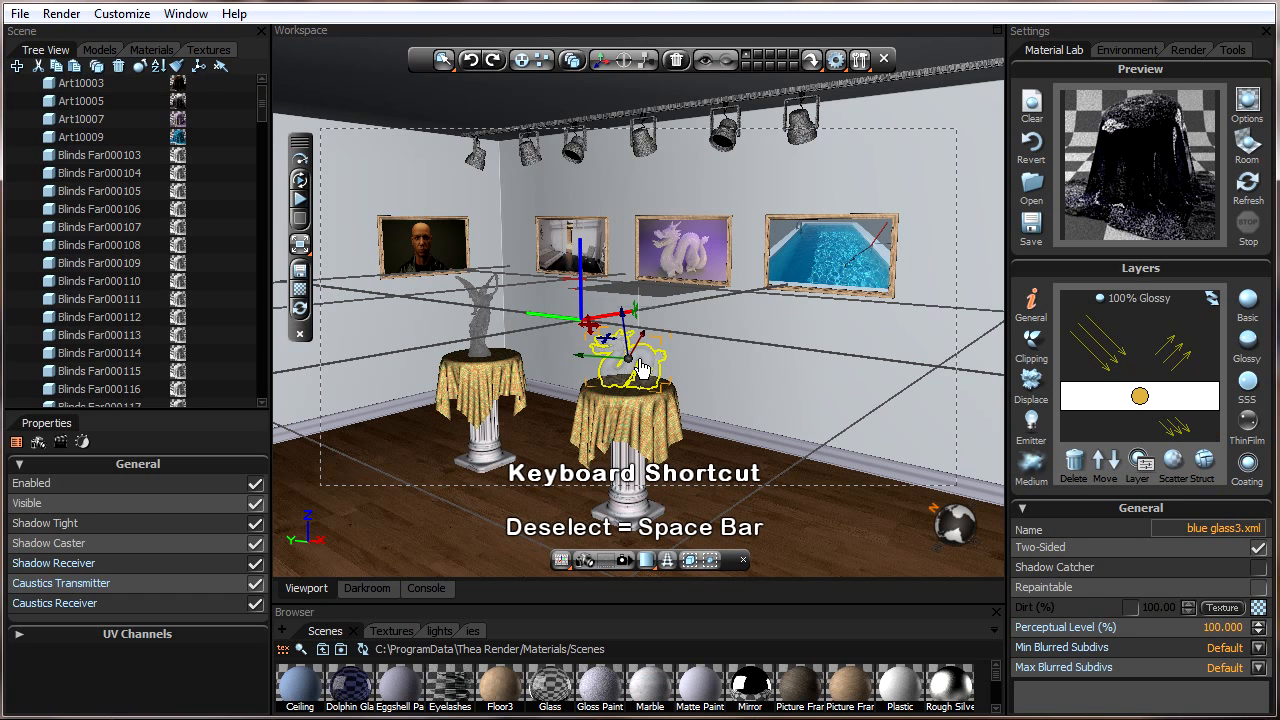
key("space")
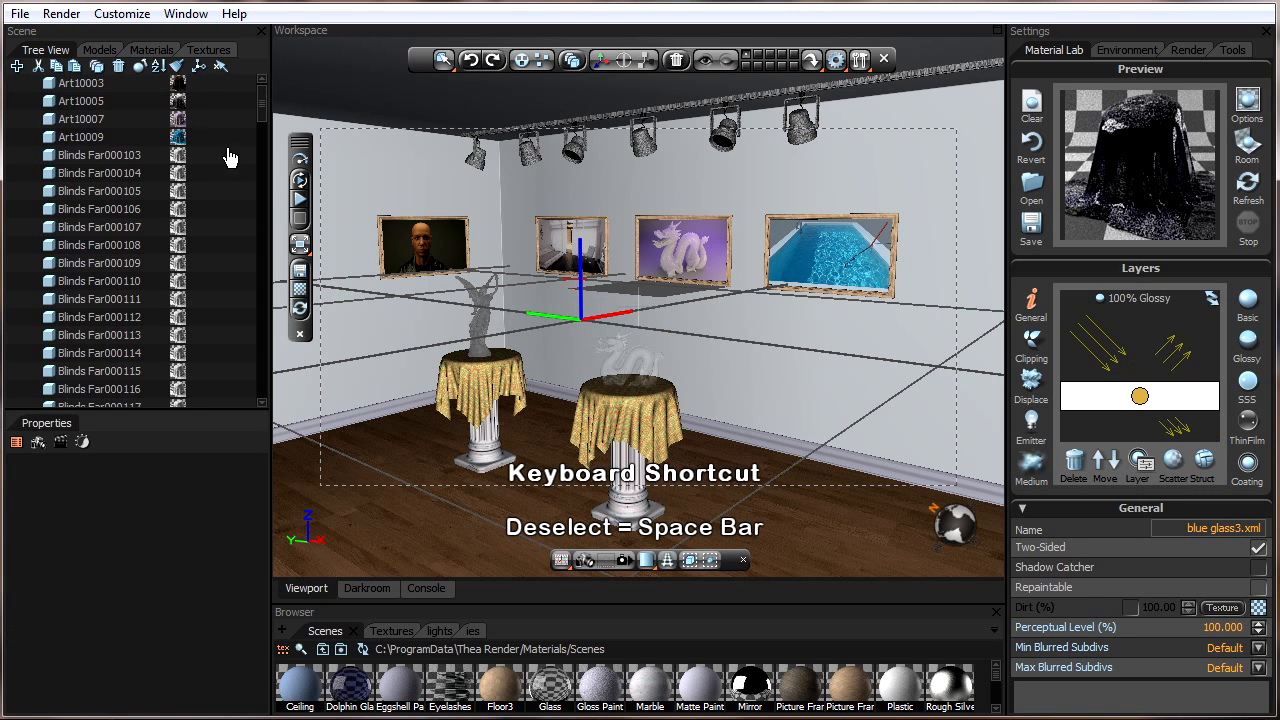
Delete the Art10003 model from the scene and undo the deletion
left_click(116, 82)
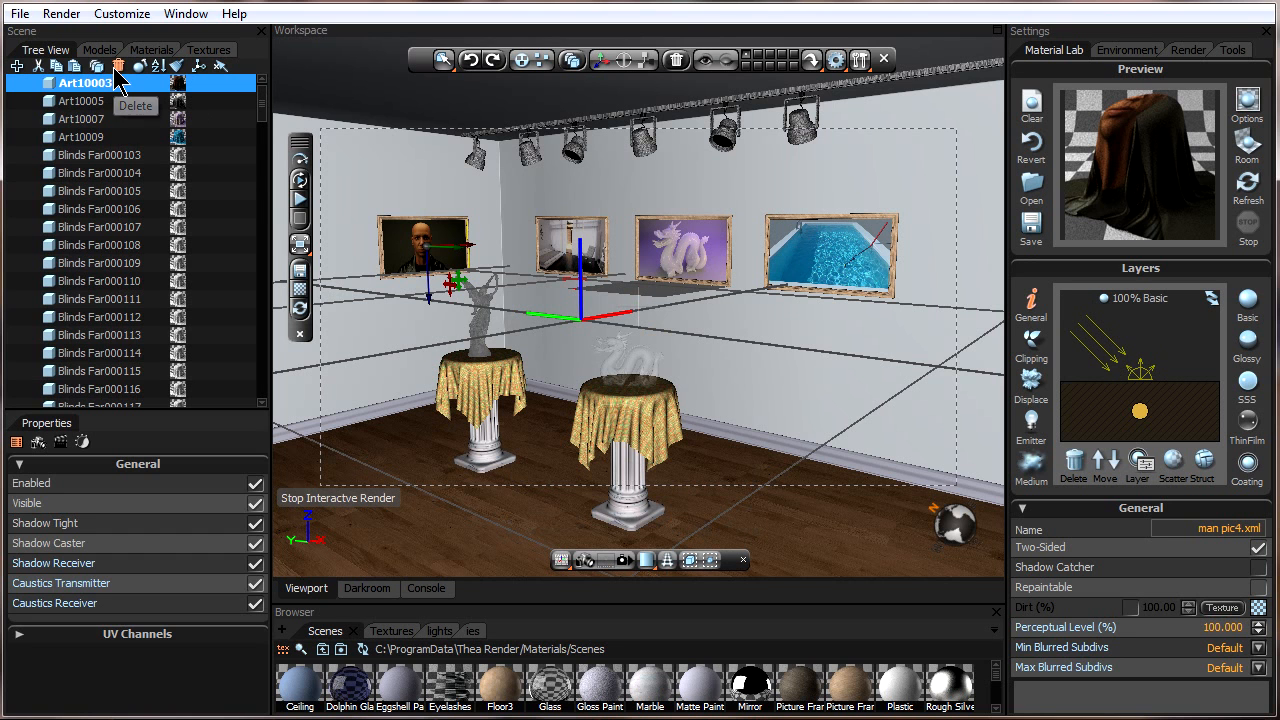
left_click(118, 66)
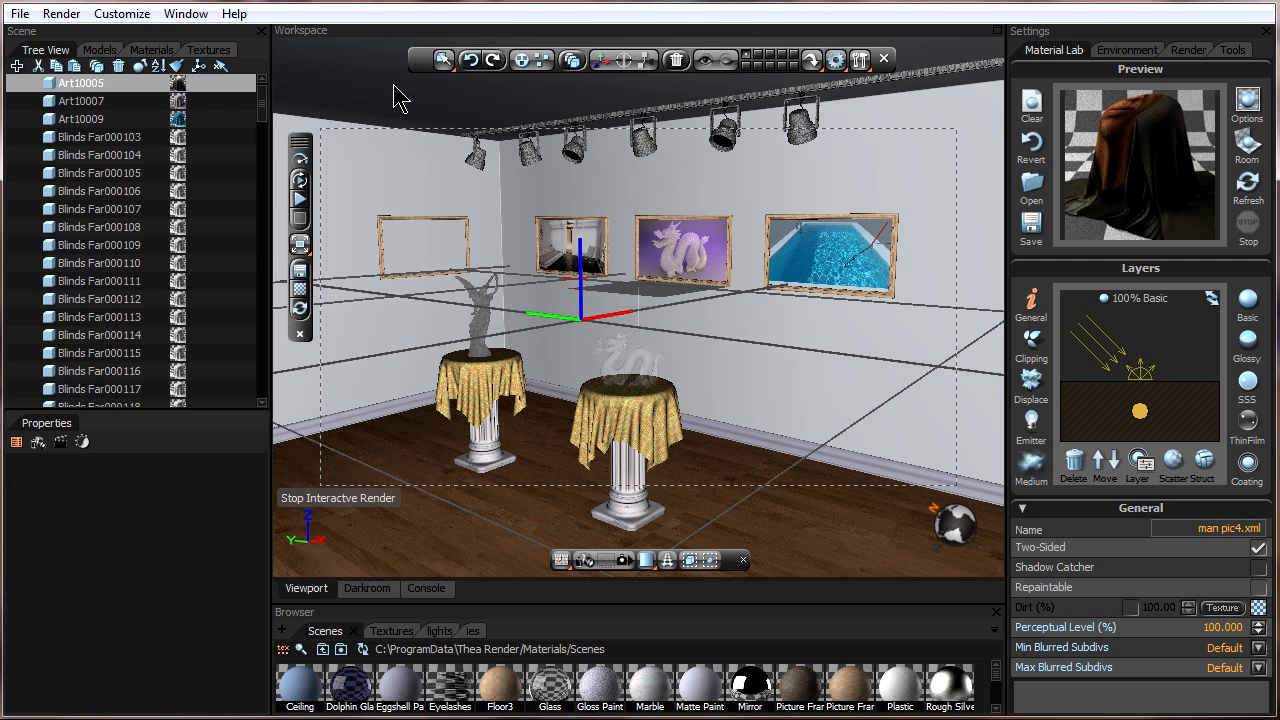
left_click(473, 64)
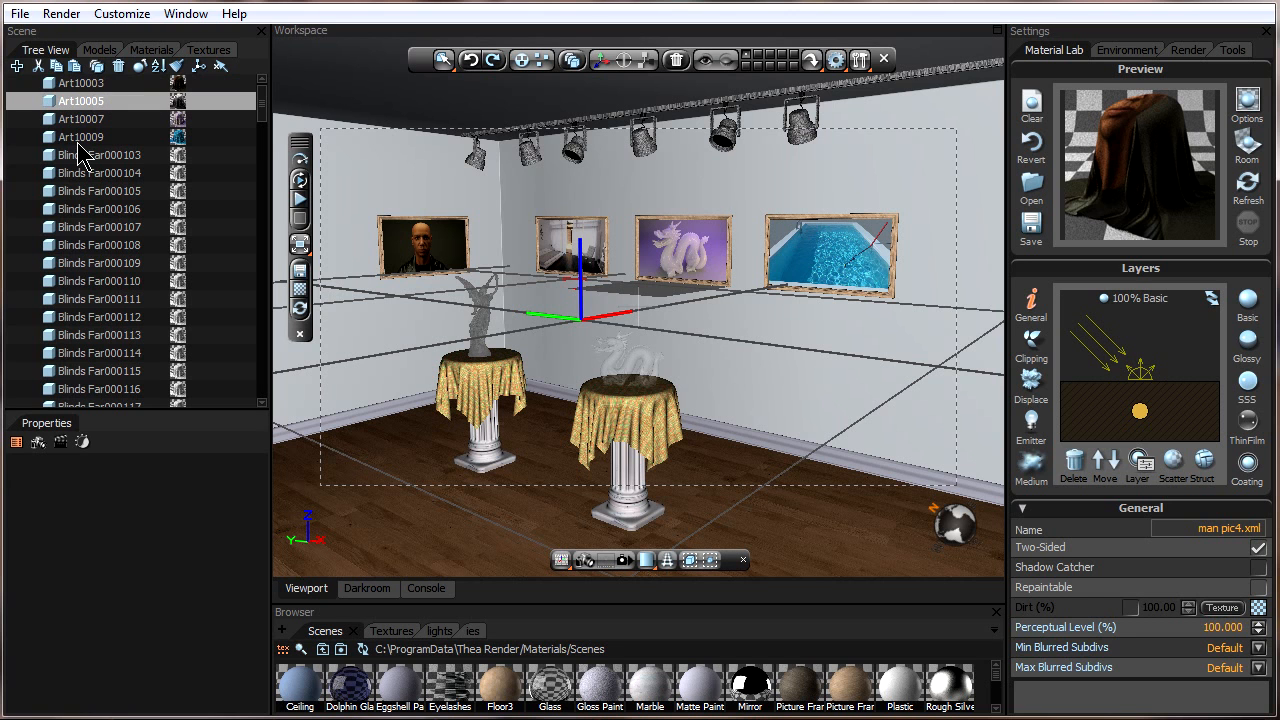
Duplicate the Art10005 model and sort the Models list alphabetically
left_click_drag(260, 110, 250, 355)
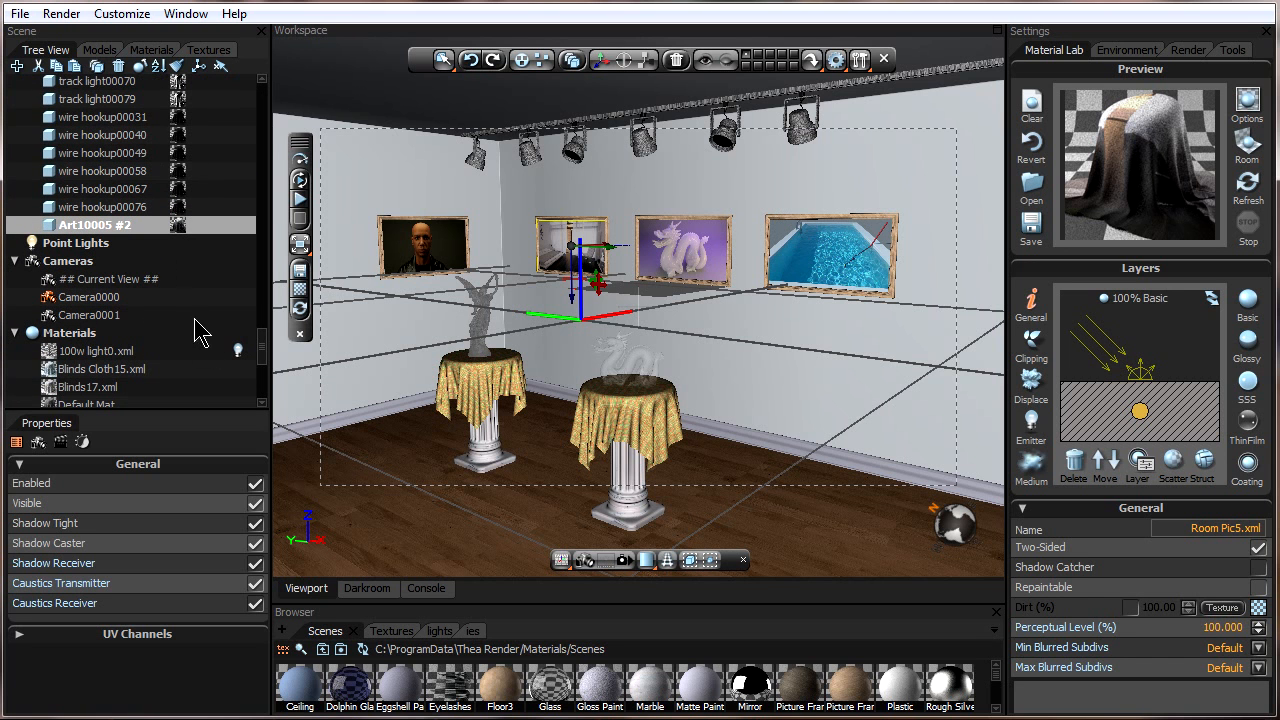
left_click_drag(261, 352, 268, 110)
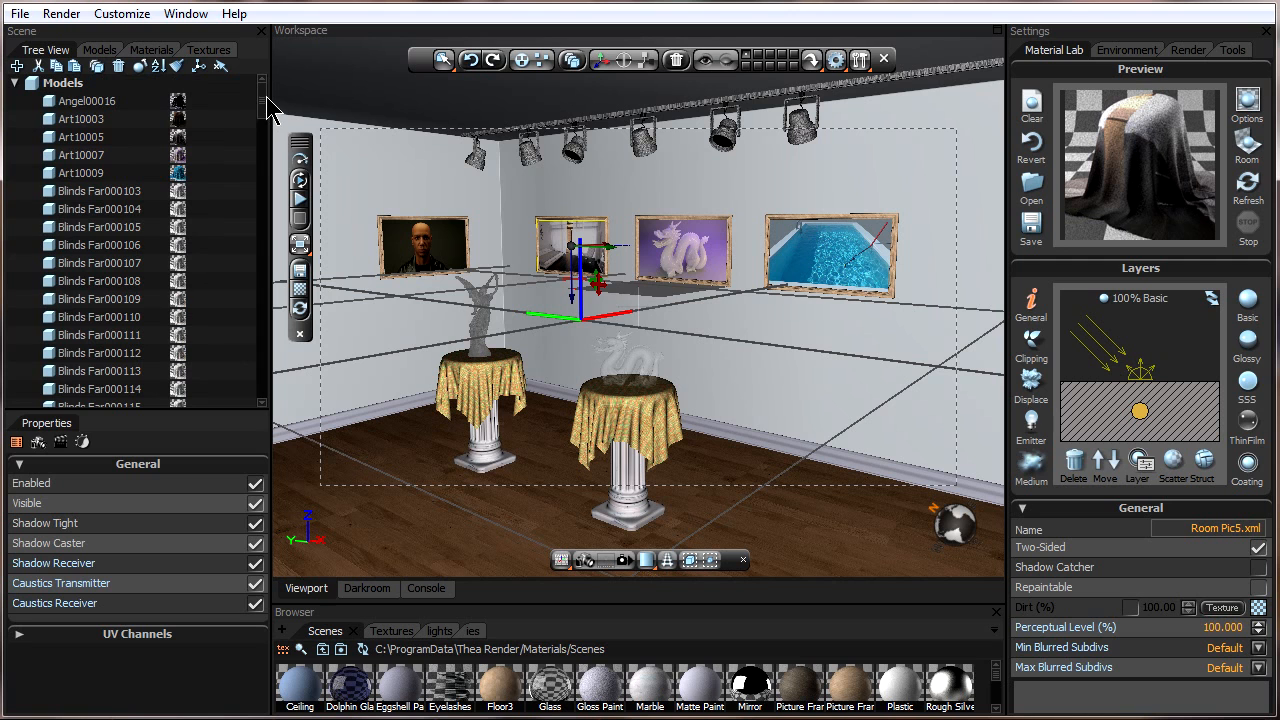
left_click(160, 65)
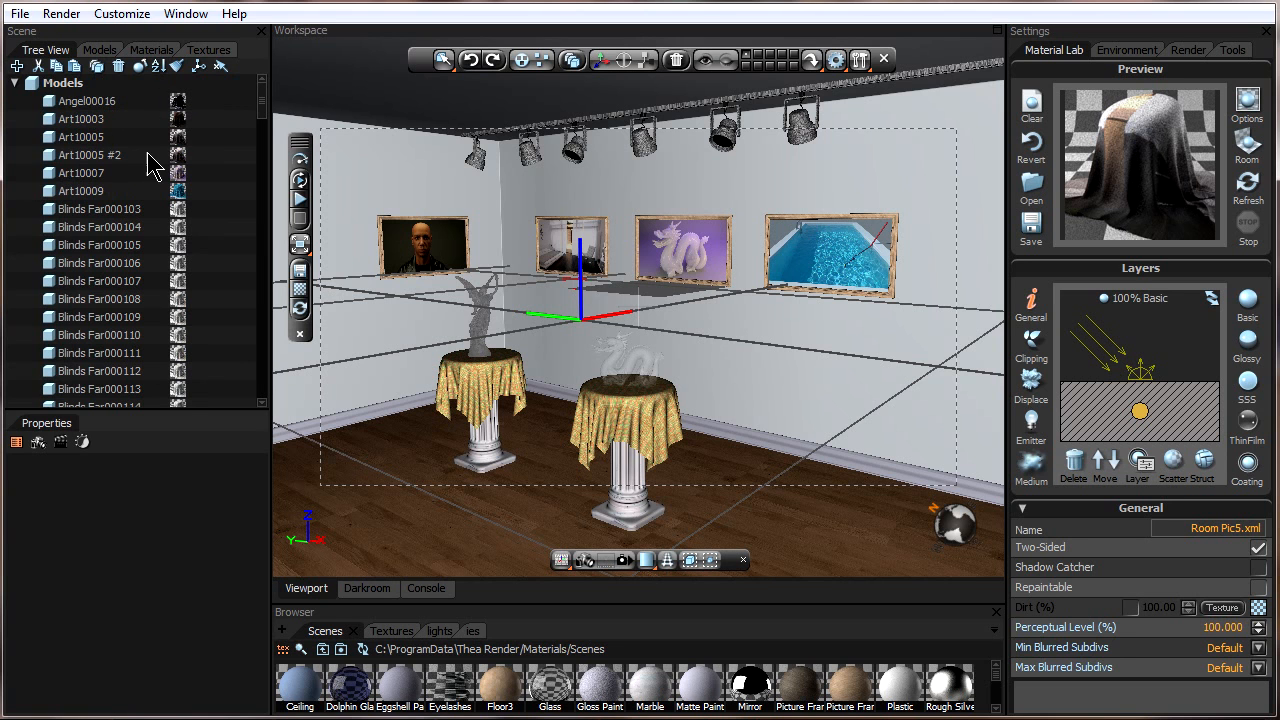
Delete the duplicate Art10005 #2 from the Models list
left_click(121, 160)
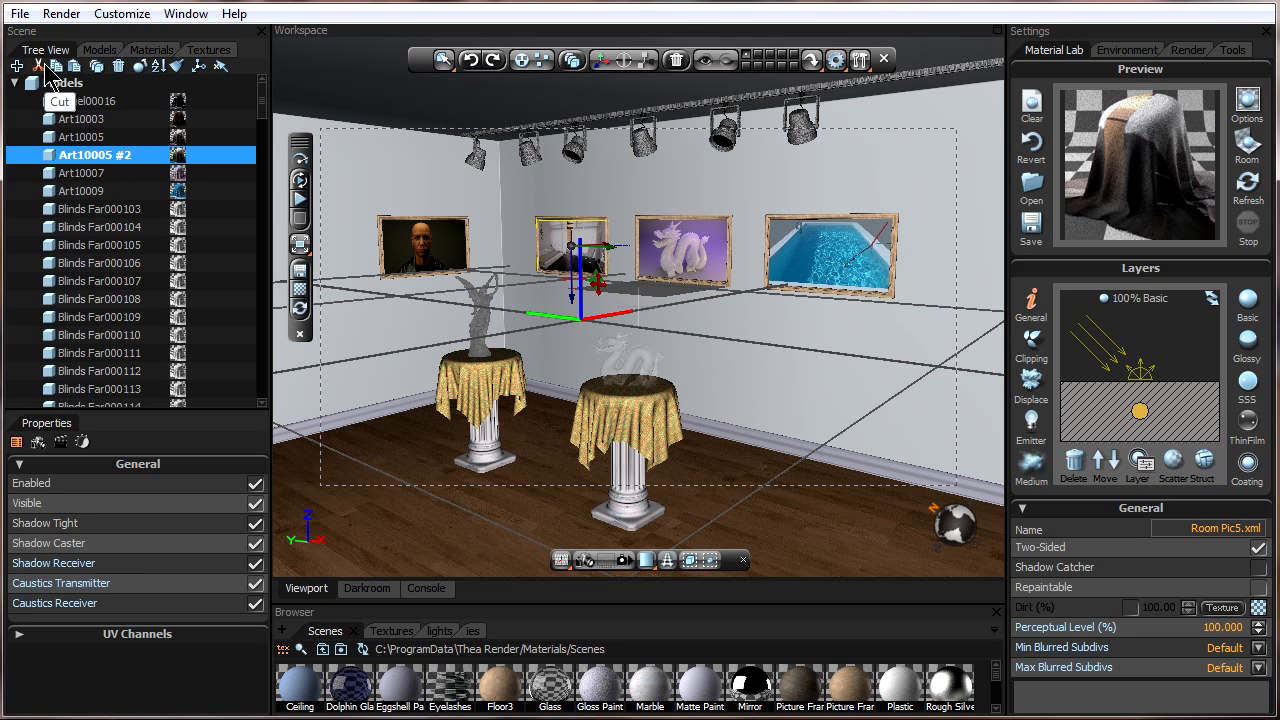
left_click(118, 65)
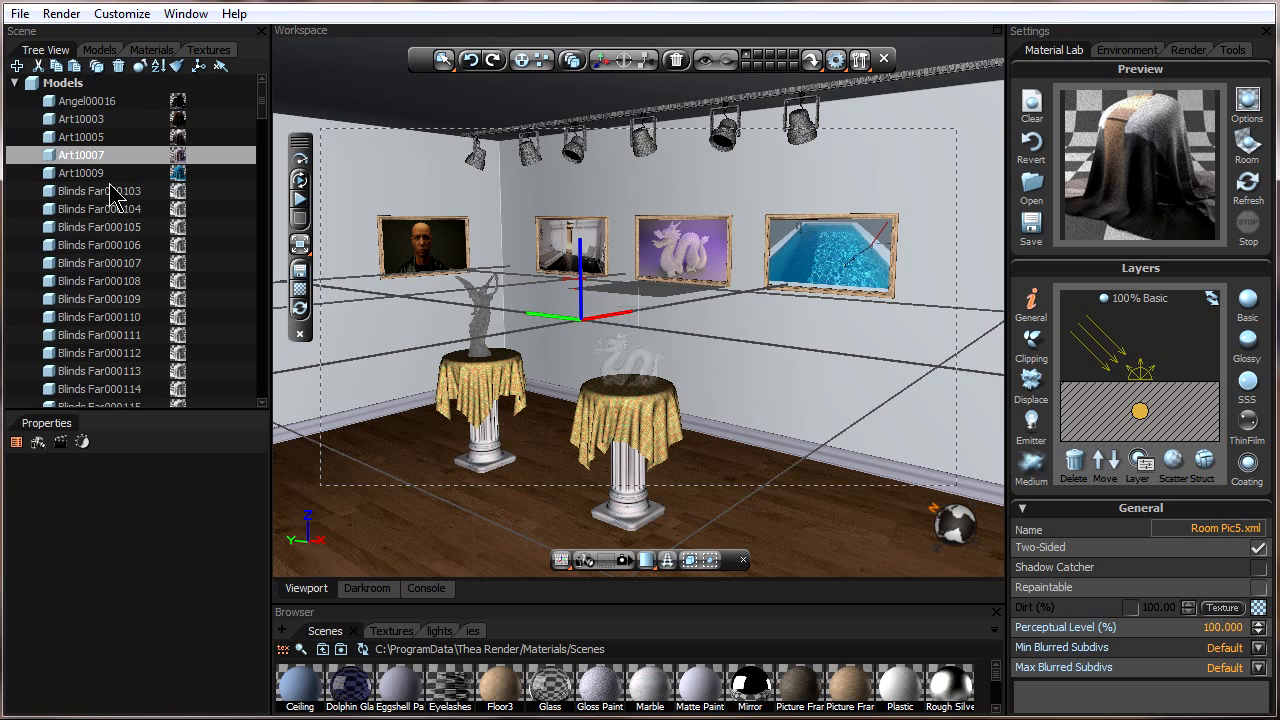
Cut the Angel00016 model and paste it below Art10009 in the Models list
left_click(100, 104)
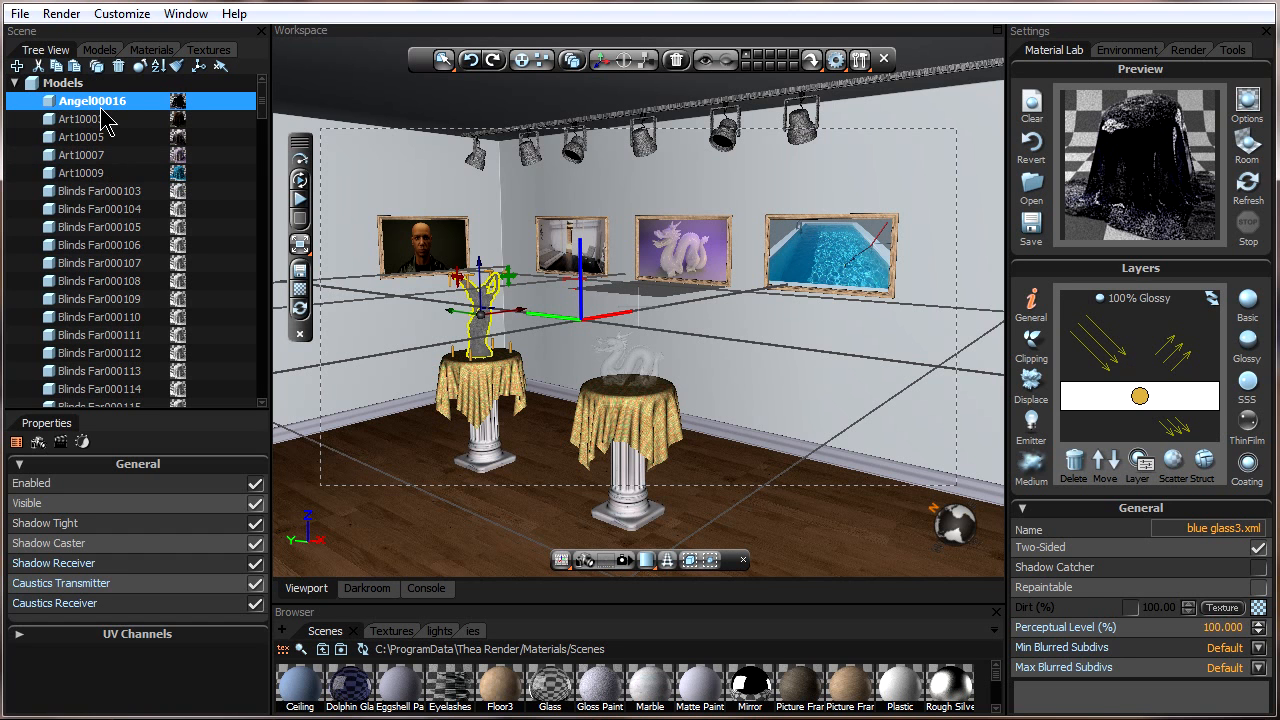
left_click(38, 66)
left_click(95, 173)
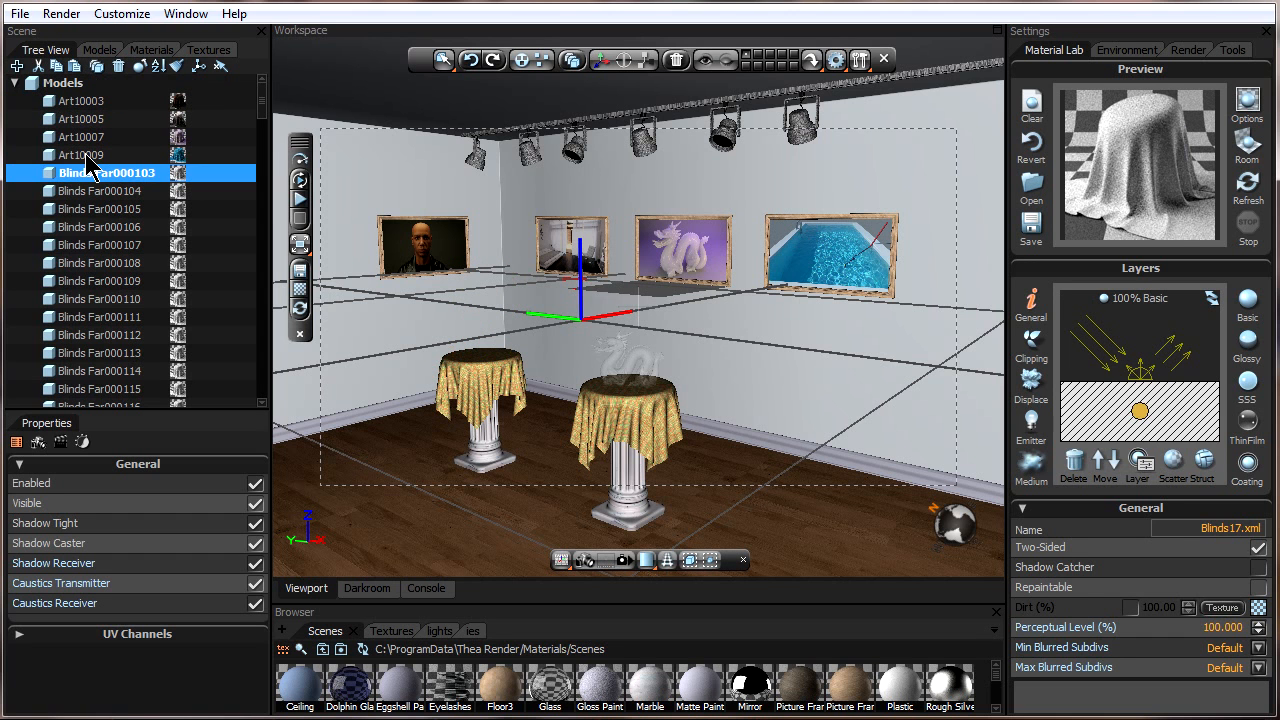
left_click(86, 157)
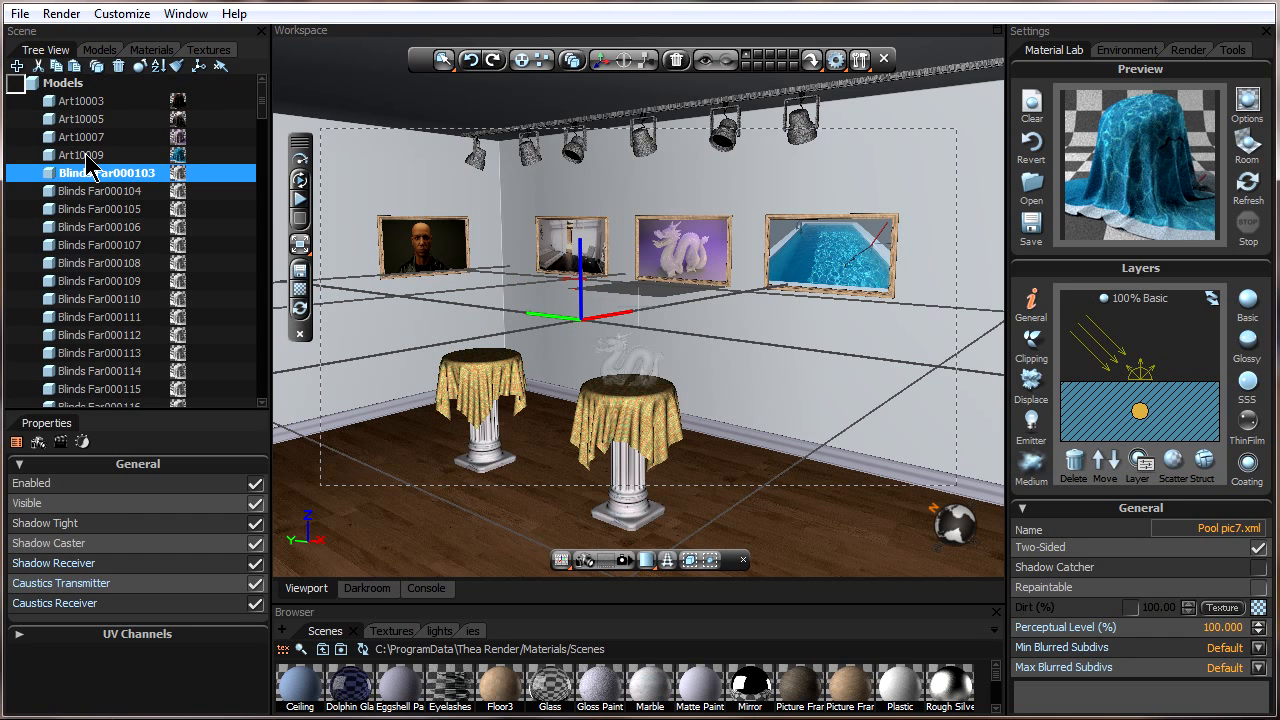
left_click(75, 67)
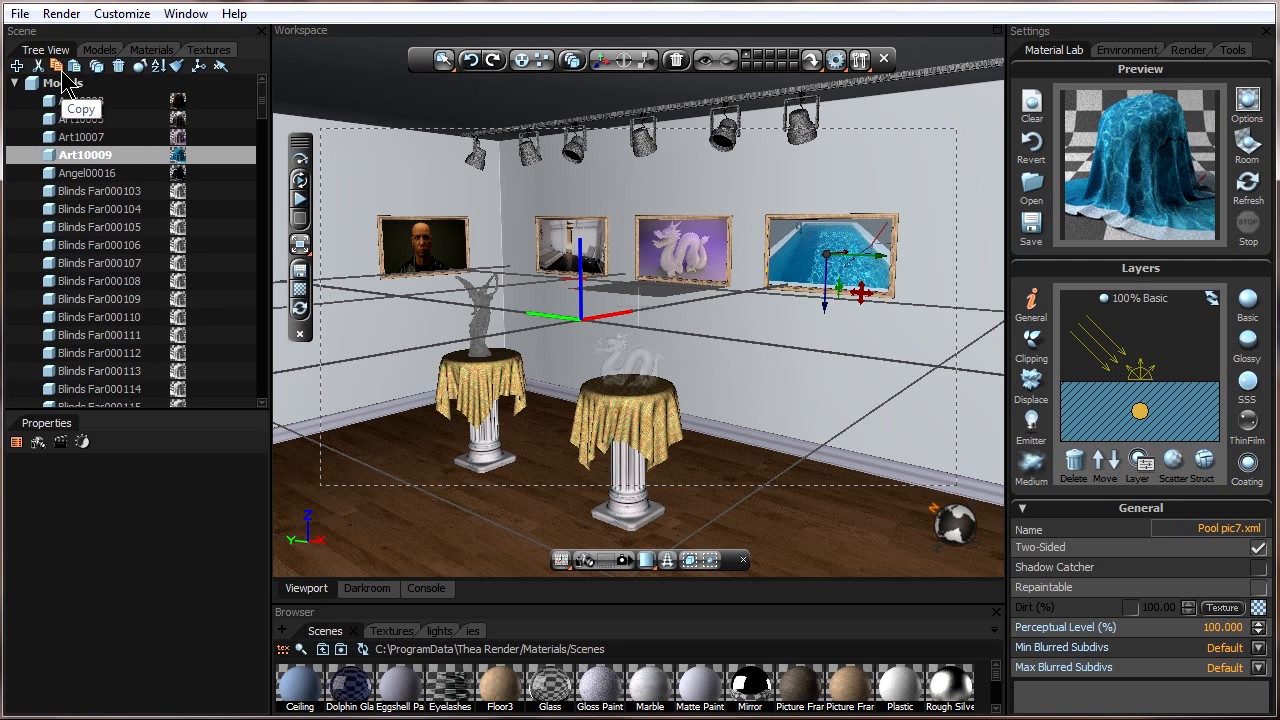
Copy the Angel00016 model and paste three copies of it into the Models list
left_click(84, 177)
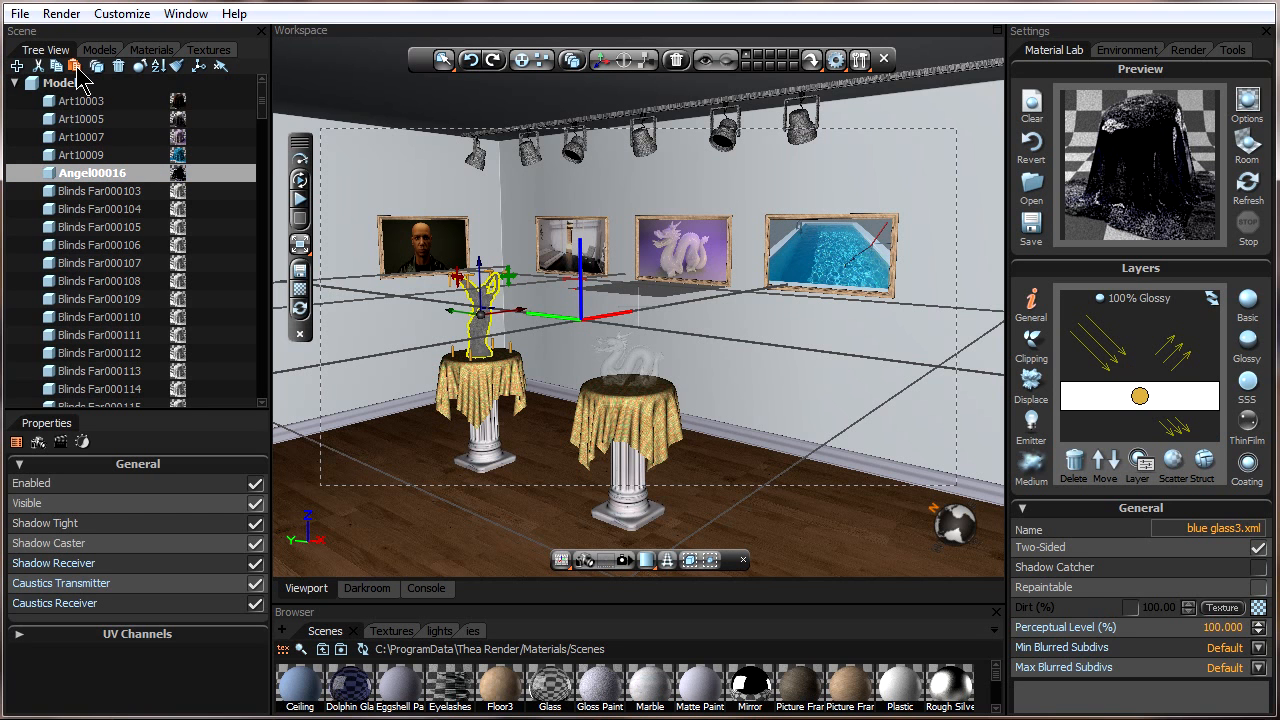
left_click(74, 66)
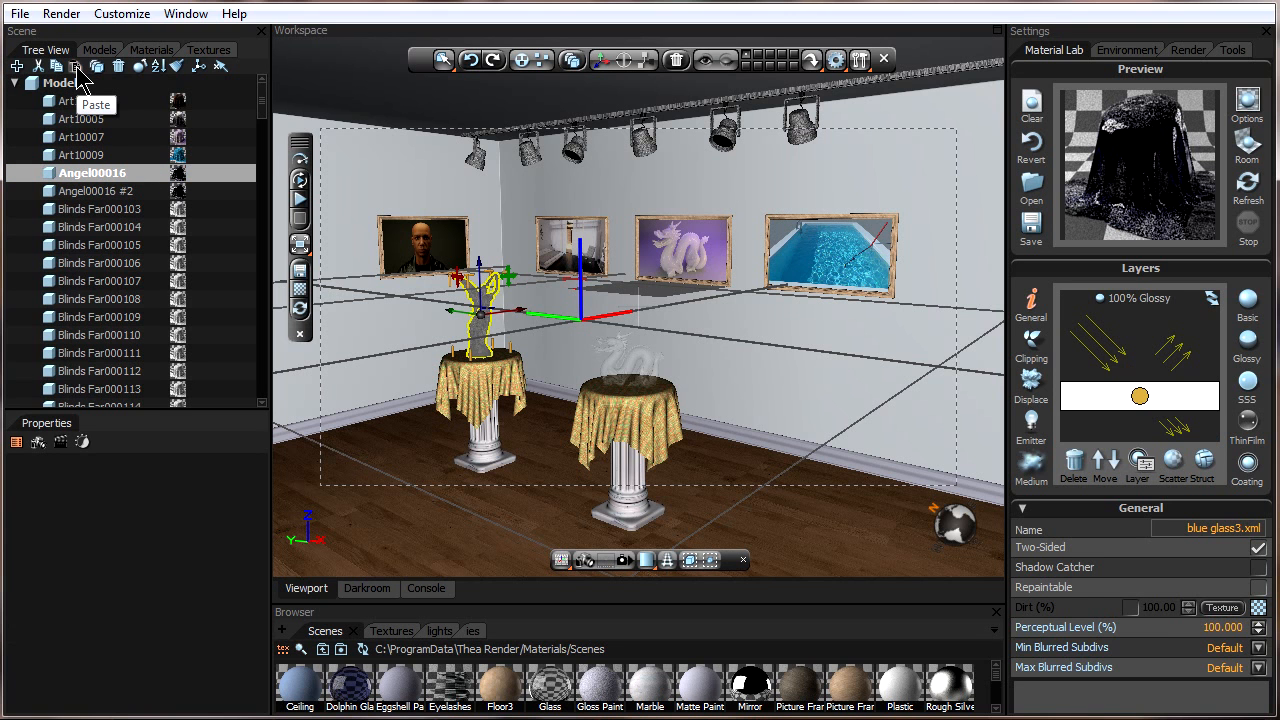
left_click(74, 66)
left_click(76, 68)
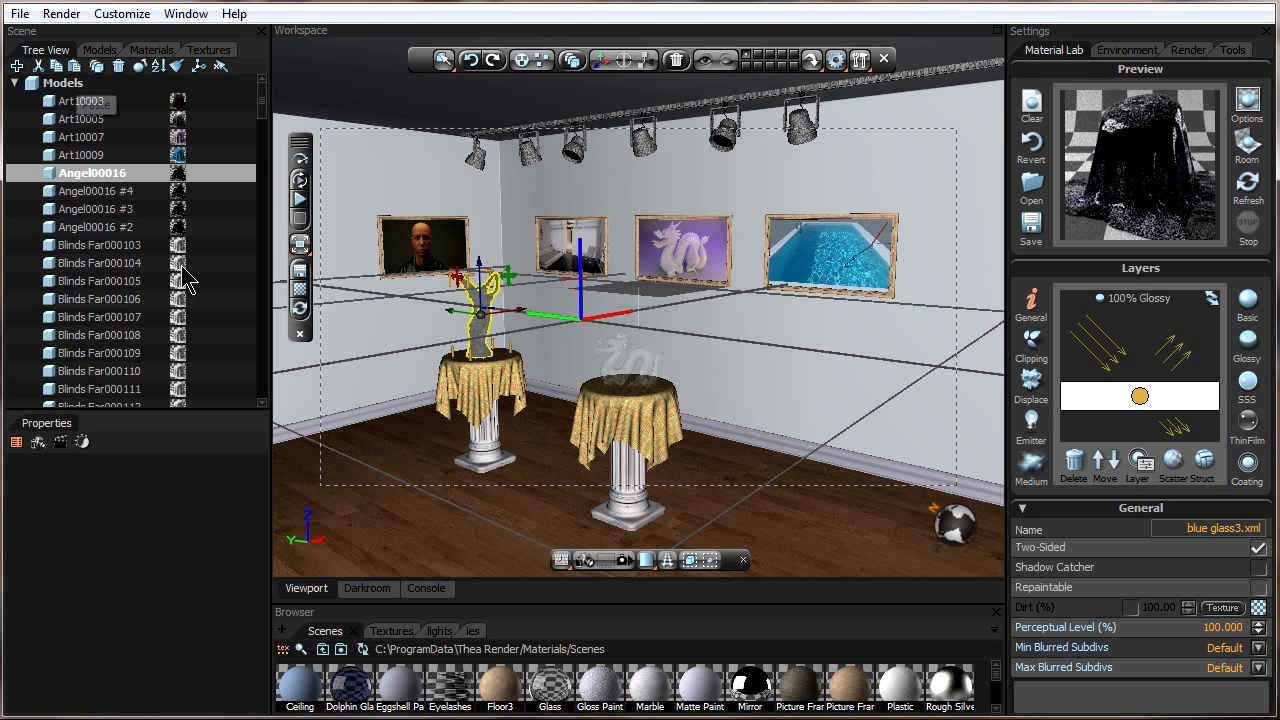
Delete the three pasted copies of Angel00016 from the Models list, keeping the original
left_click(134, 193)
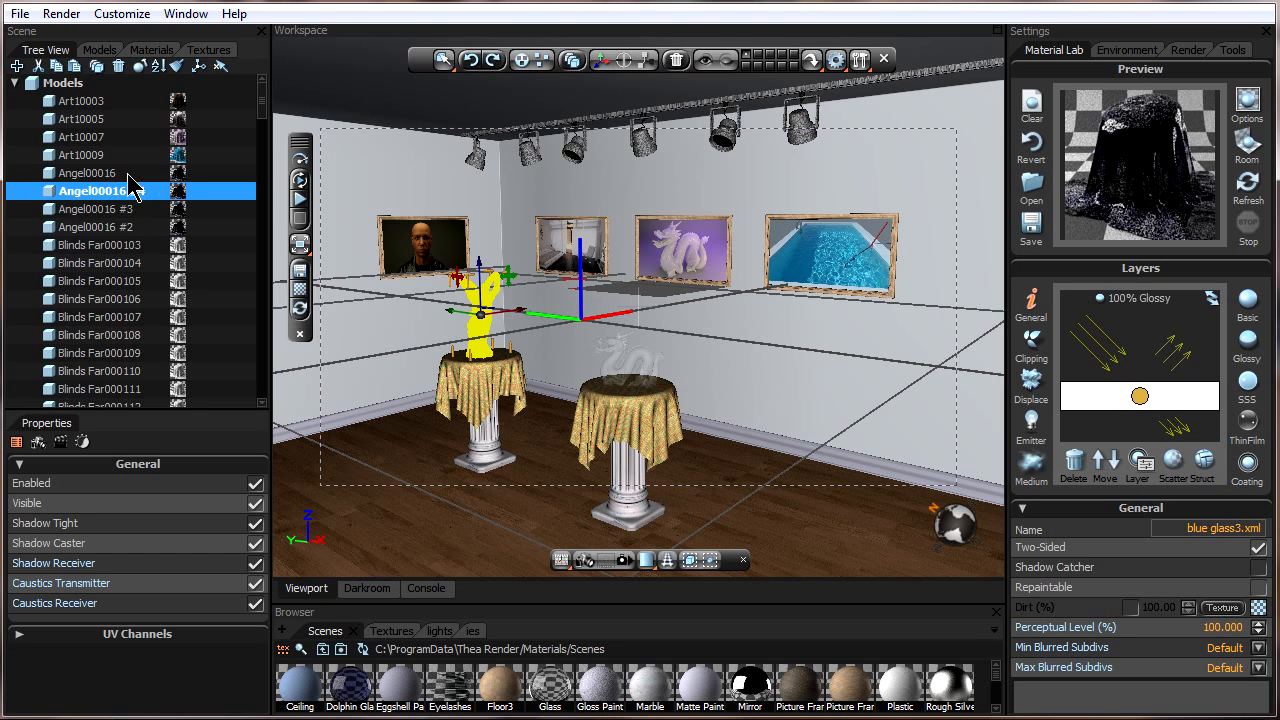
left_click(137, 227, "shift")
left_click(118, 66)
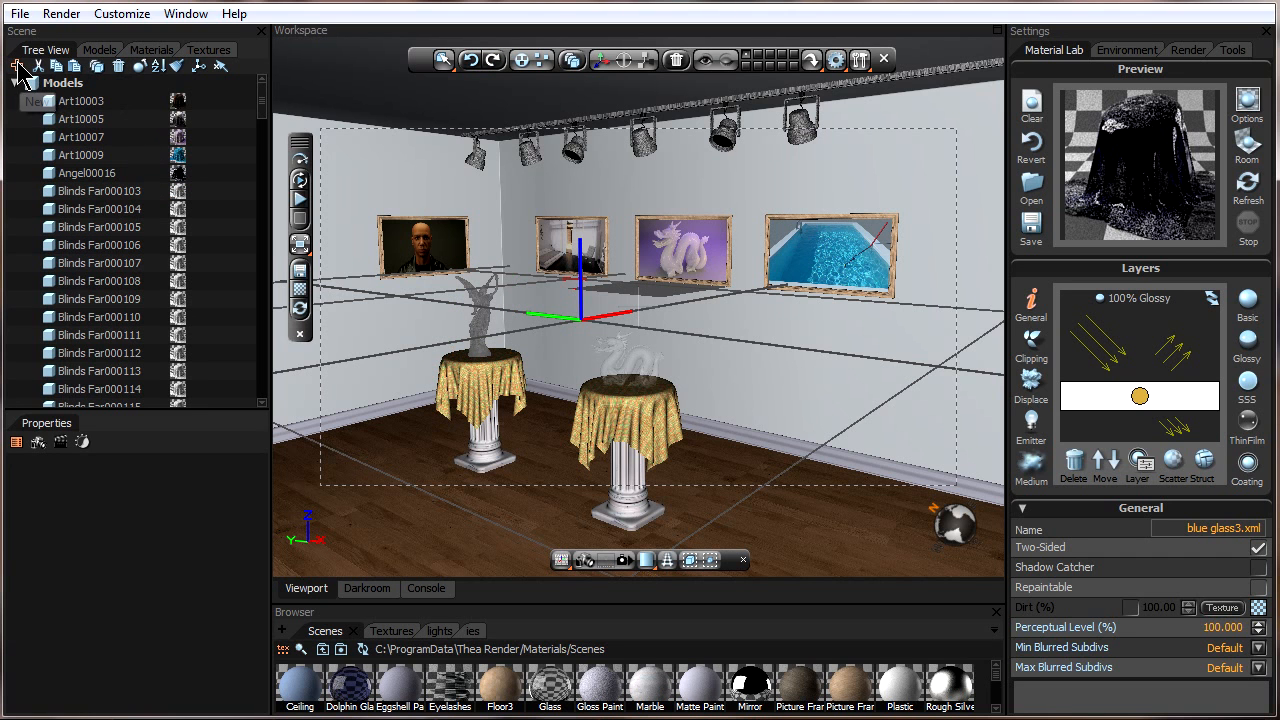
Create an empty model group below Art10003 and undo its creation
left_click(17, 66)
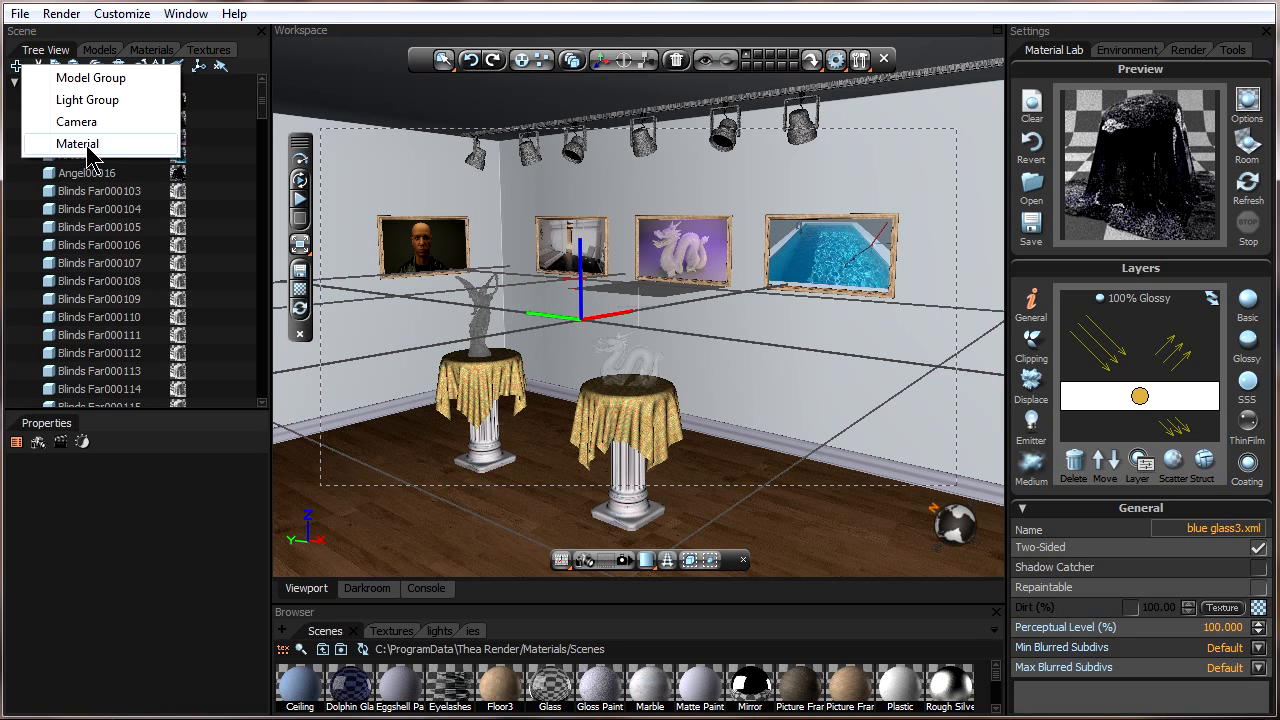
left_click(109, 82)
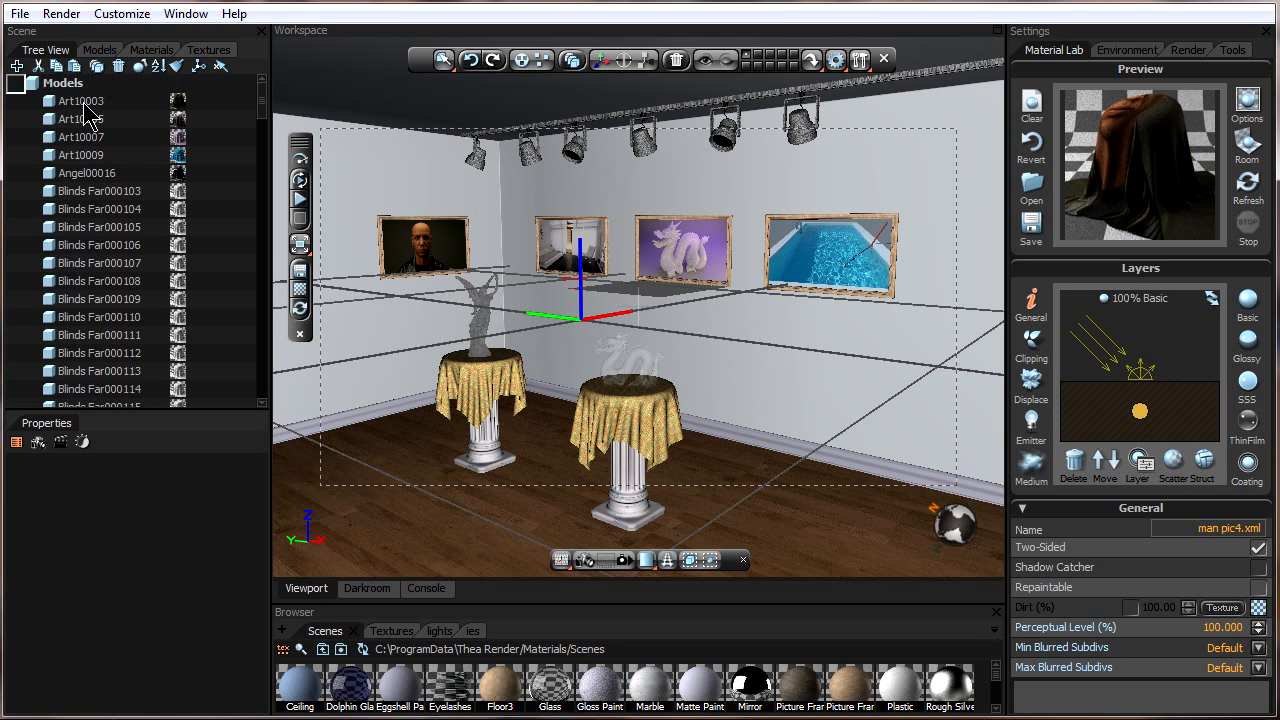
left_click(17, 66)
left_click(80, 84)
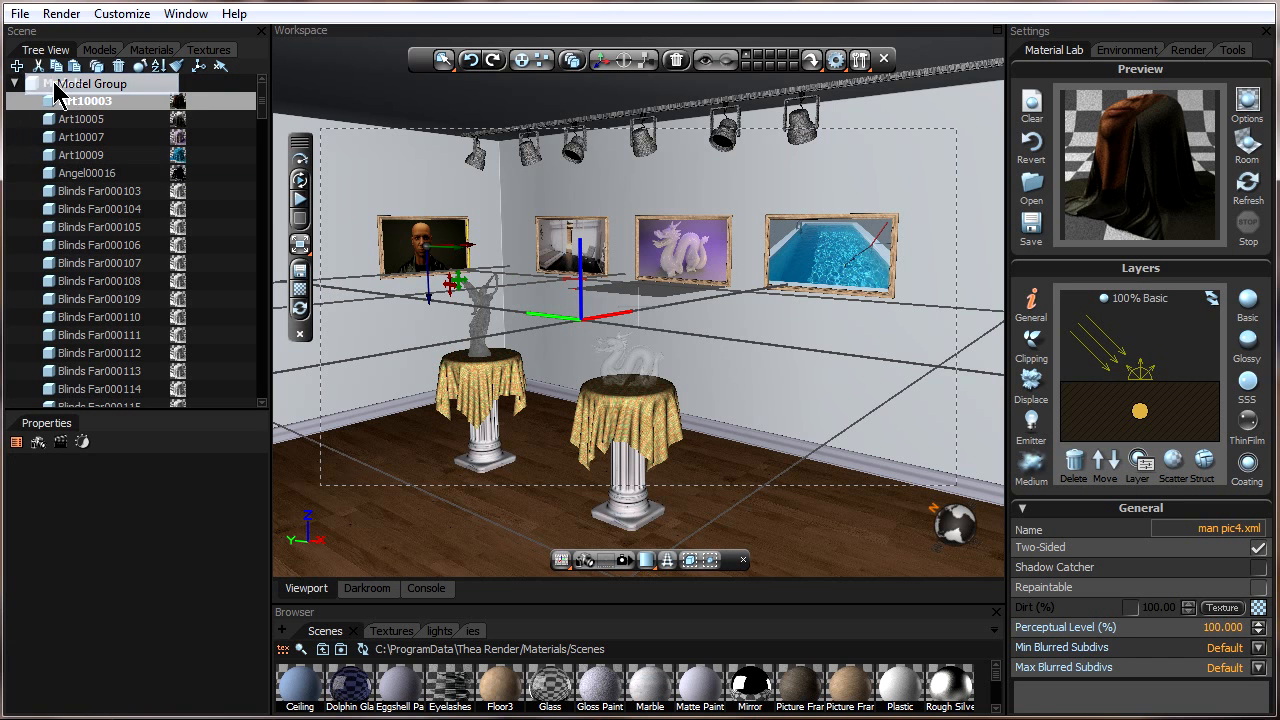
left_click(92, 120)
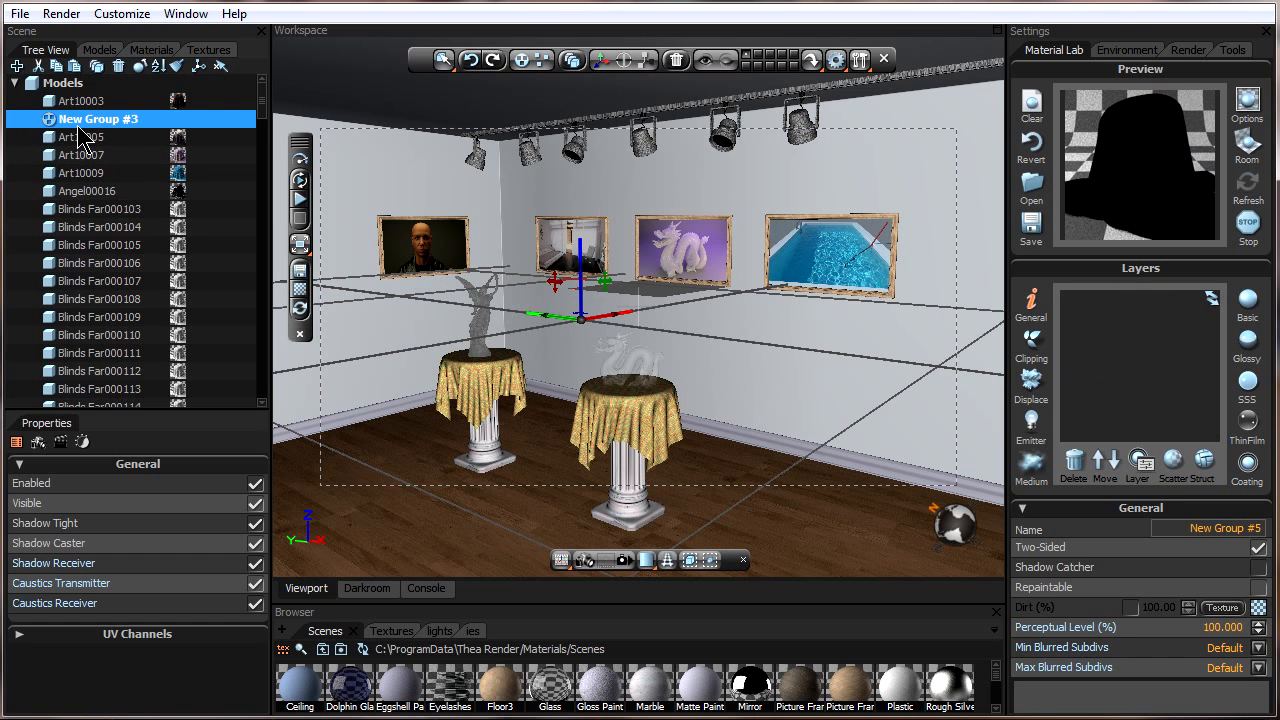
left_click(469, 62)
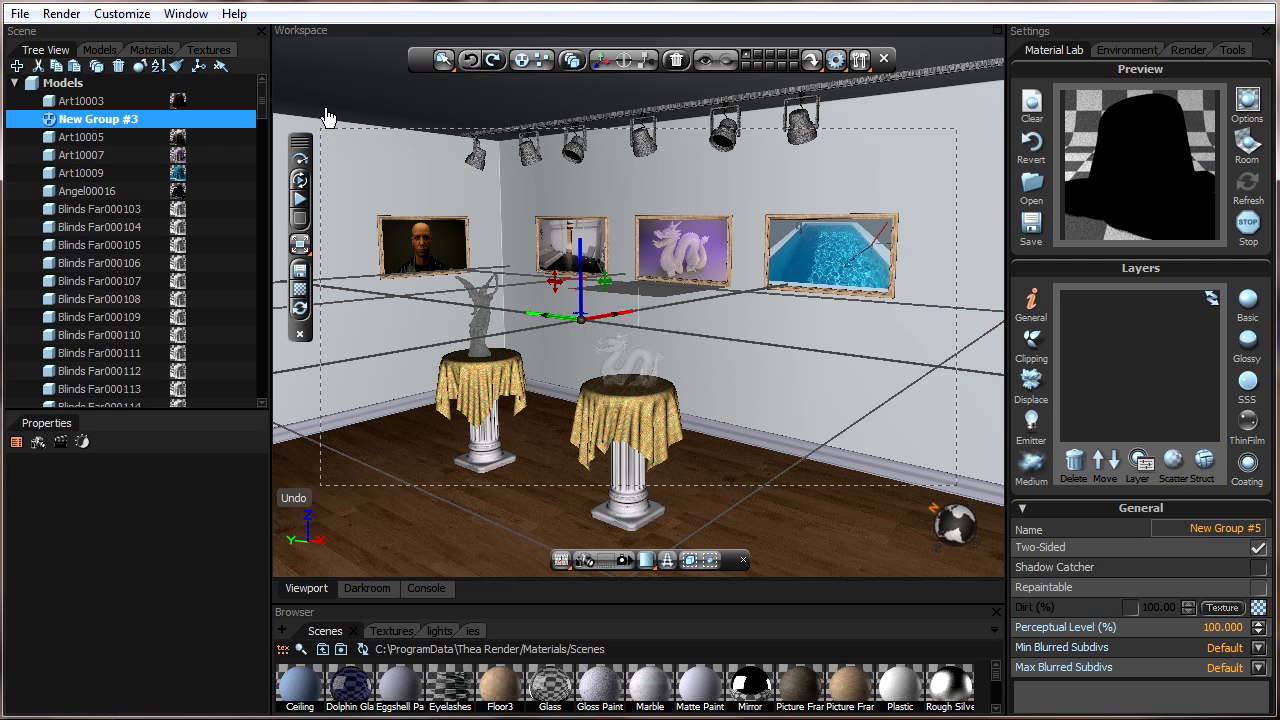
Group the models Art10003 through Art10009 and expand the new group in the tree
left_click(88, 101)
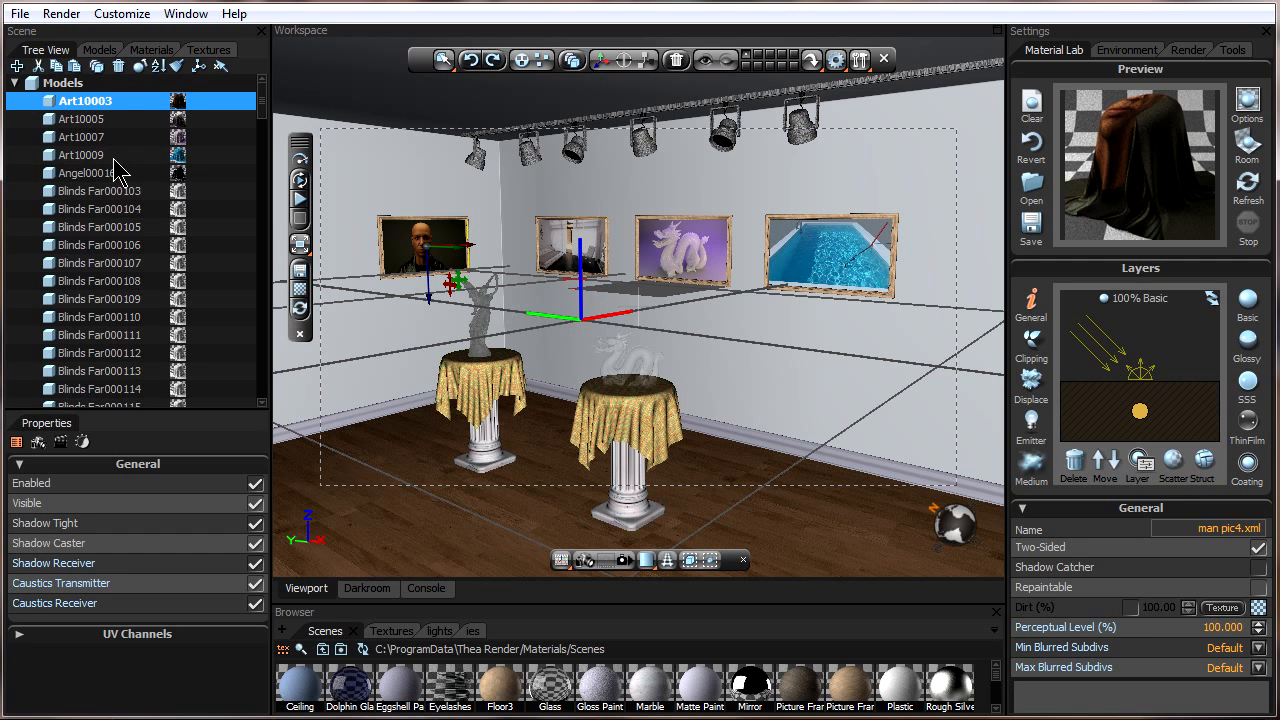
left_click(110, 155, "shift")
right_click(100, 130)
mouse_move(252, 170)
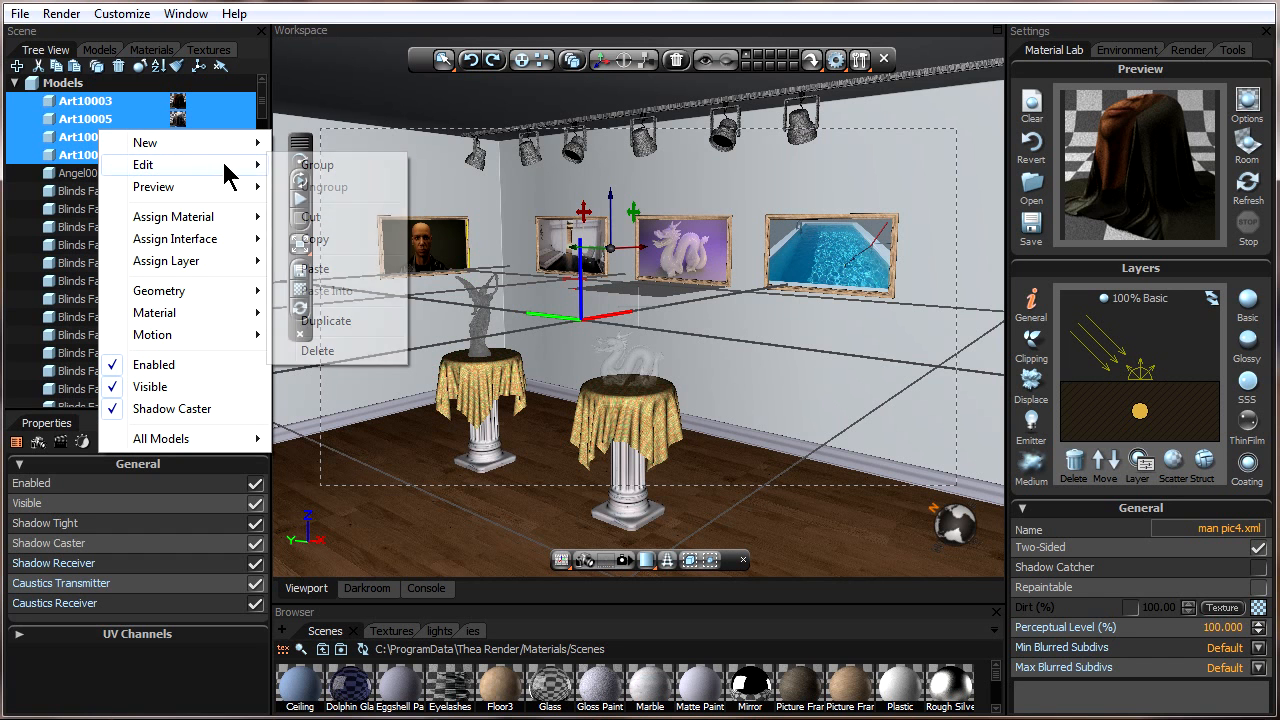
left_click(310, 168)
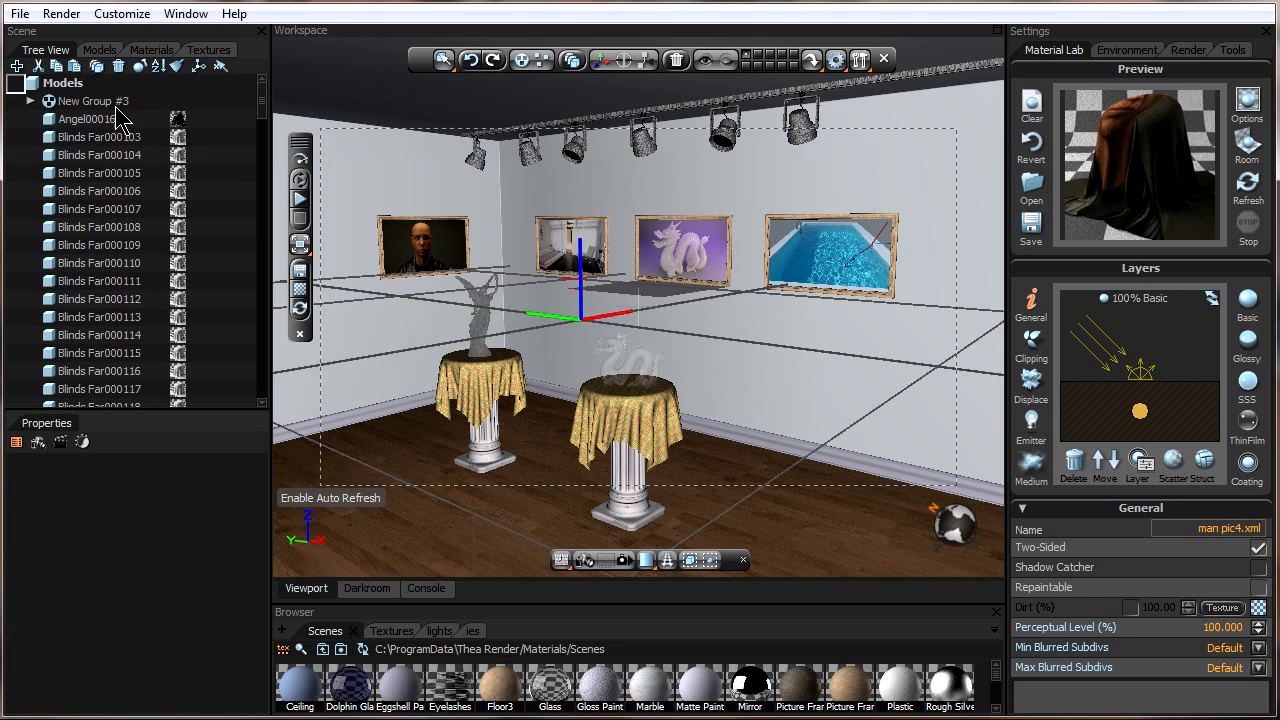
left_click(31, 101)
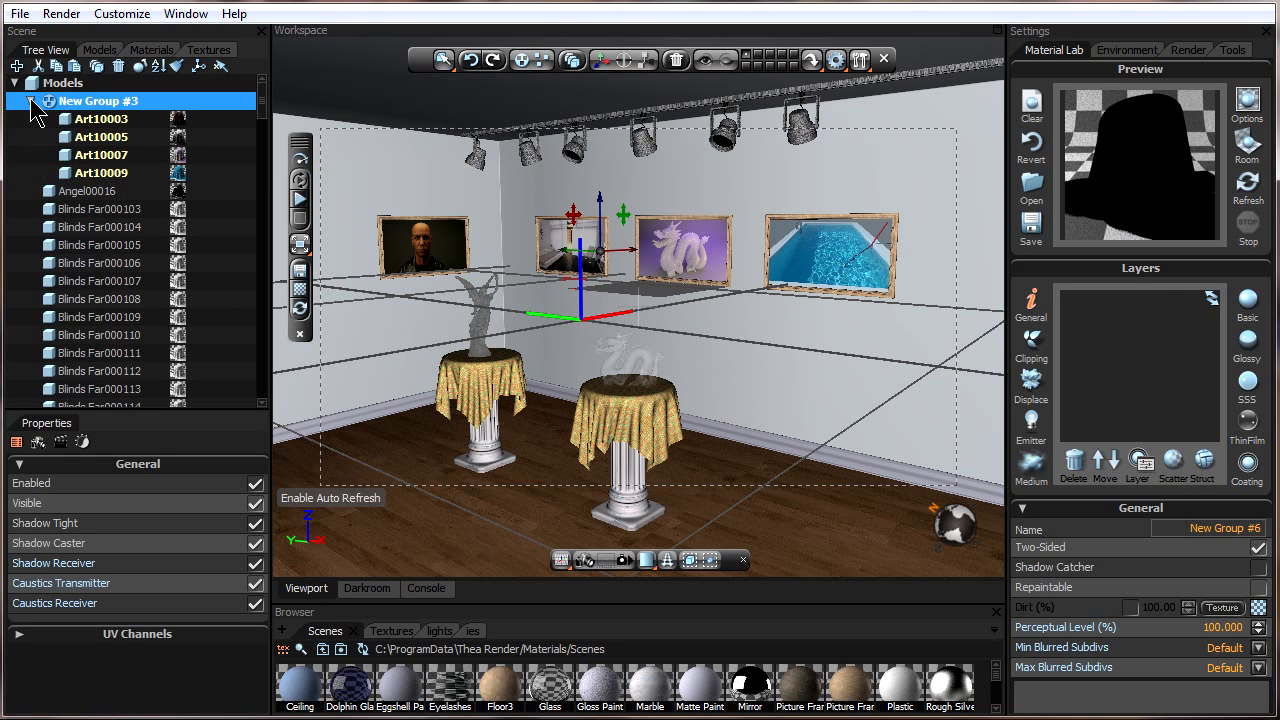
Group Angel00016 with Blinds Far000103, Blinds Far000104 and Blinds Far000105
left_click(122, 190)
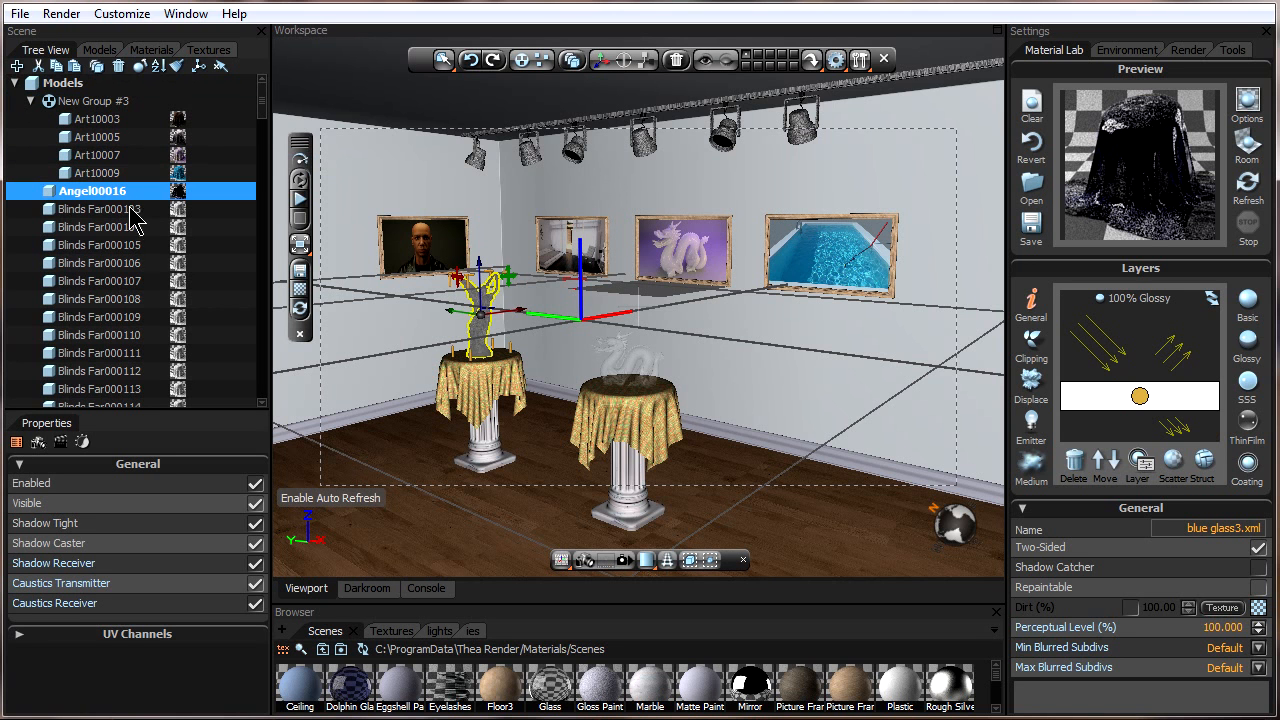
left_click(138, 244, "shift")
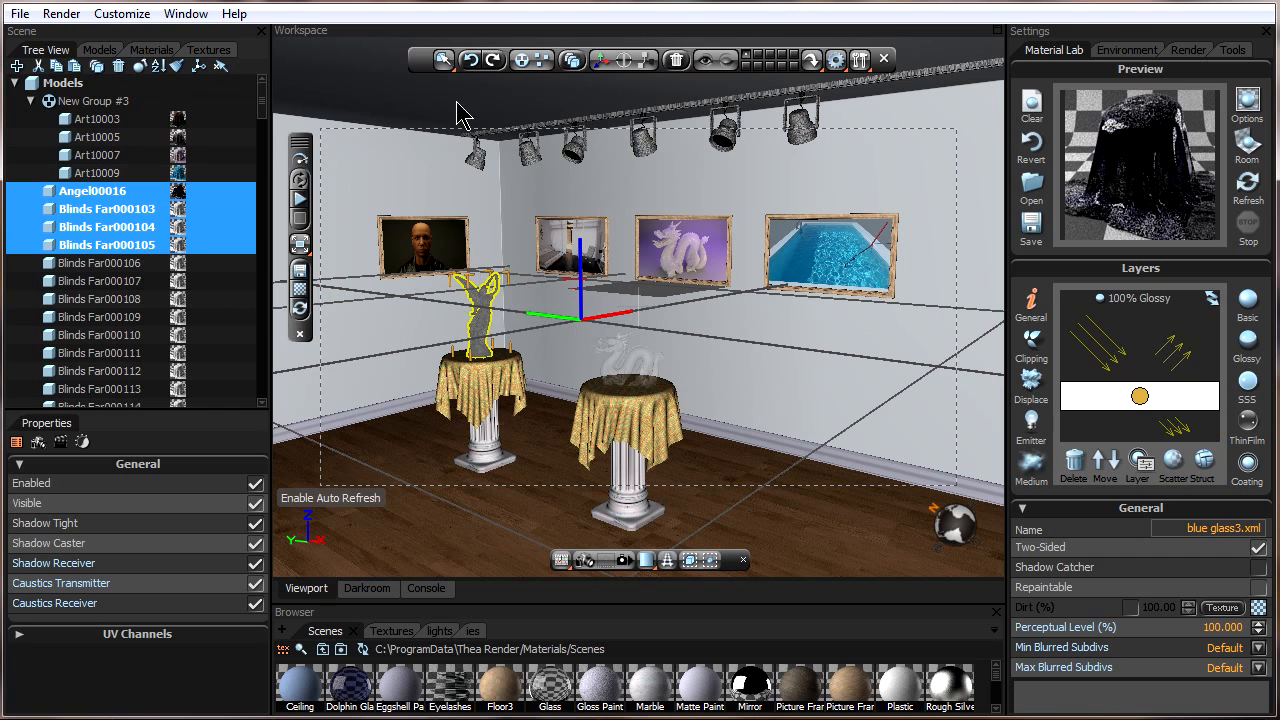
left_click(517, 78)
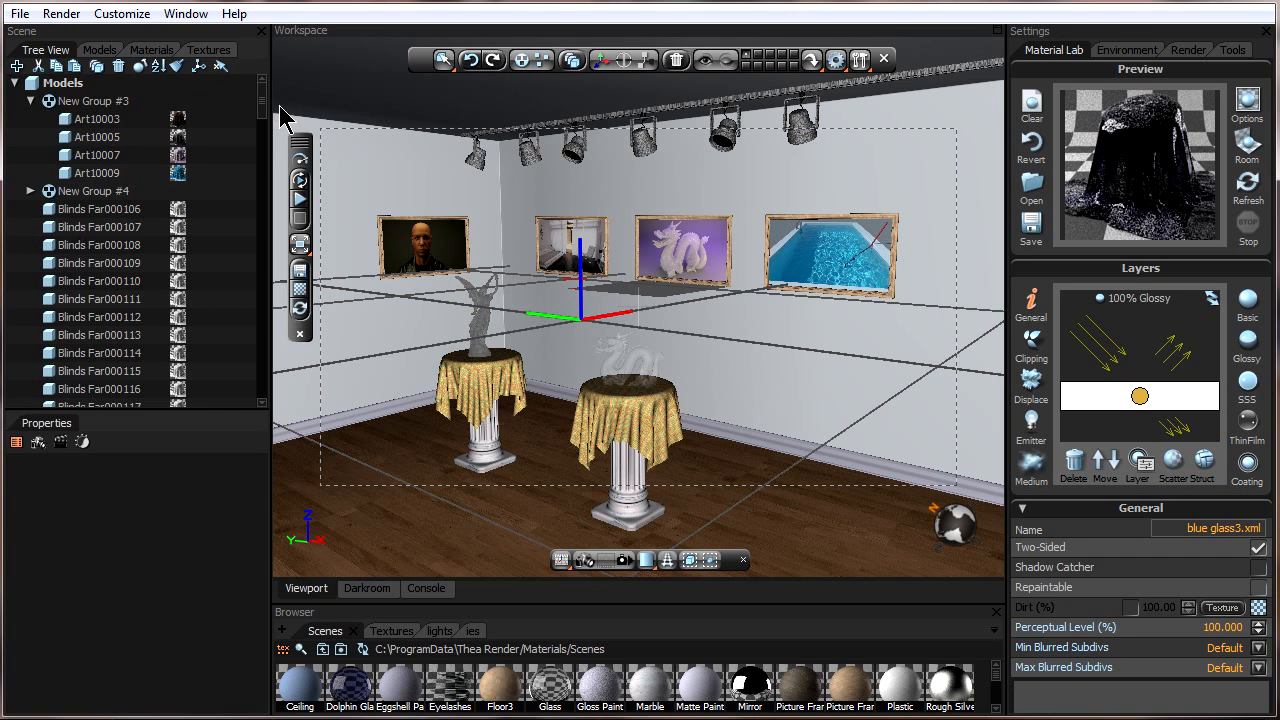
Undo both model groupings and sort the Models list alphabetically
left_click(470, 63)
left_click(470, 63)
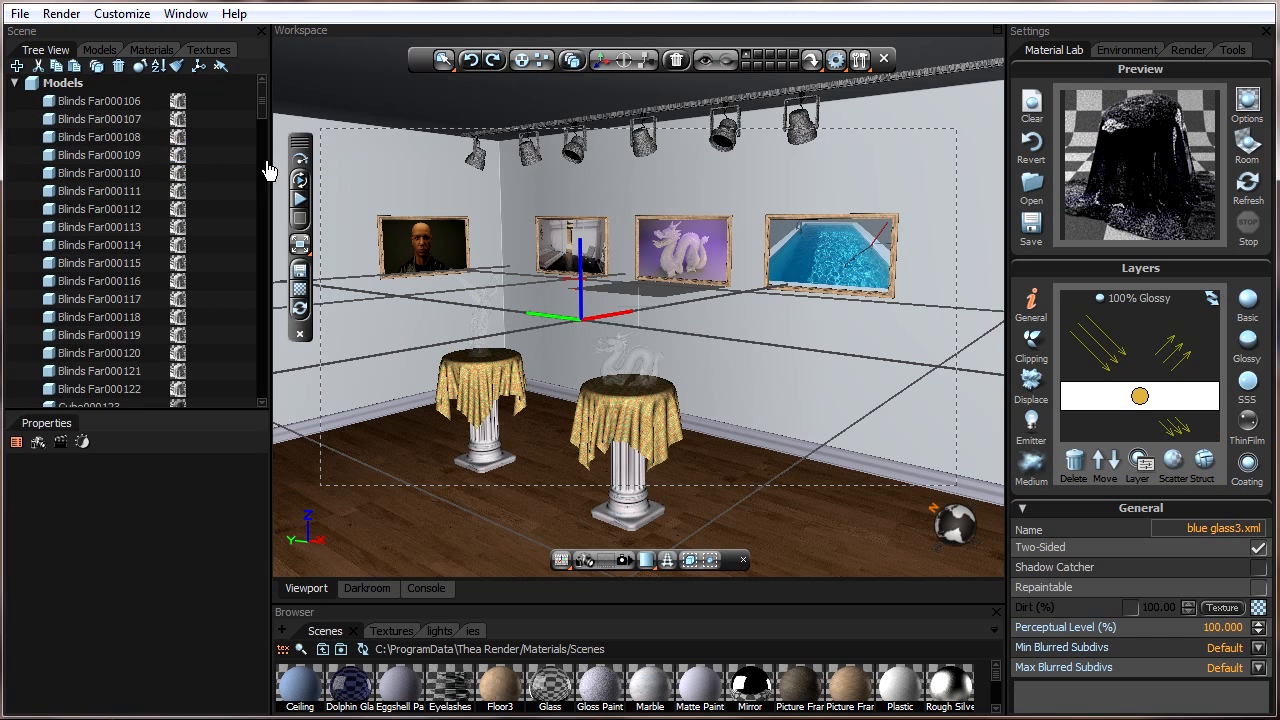
left_click(157, 66)
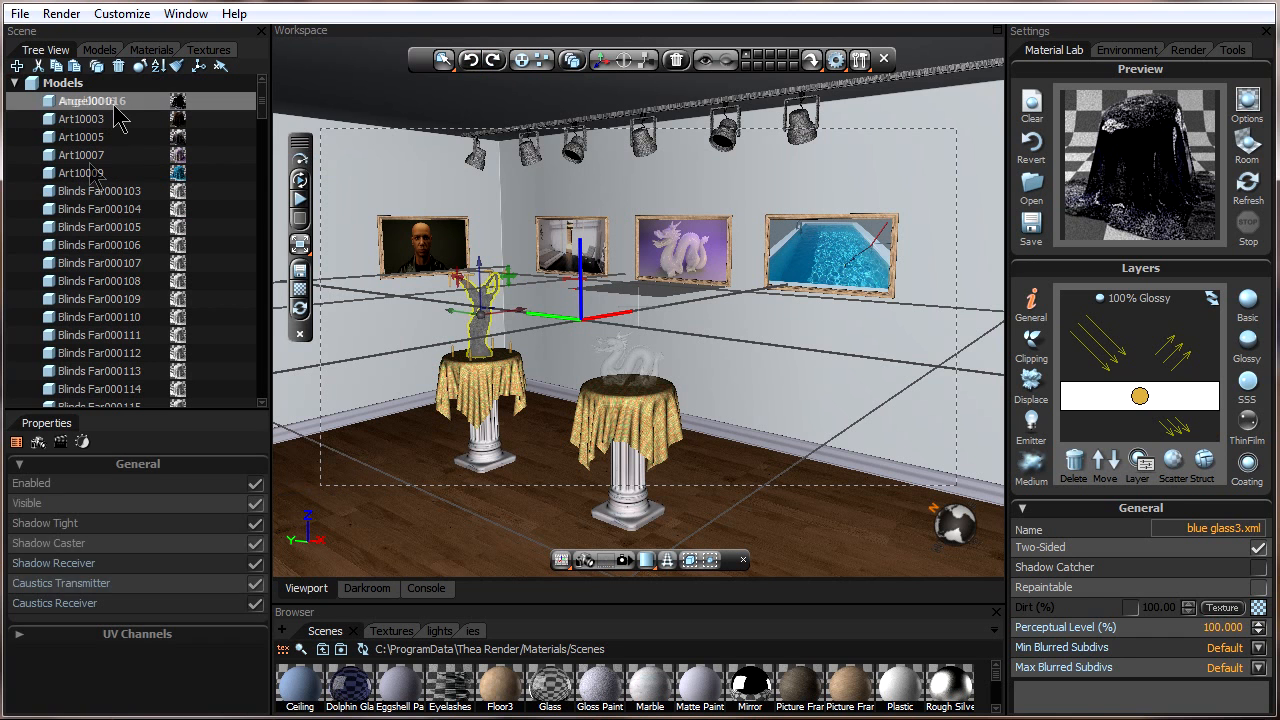
right_click(484, 305)
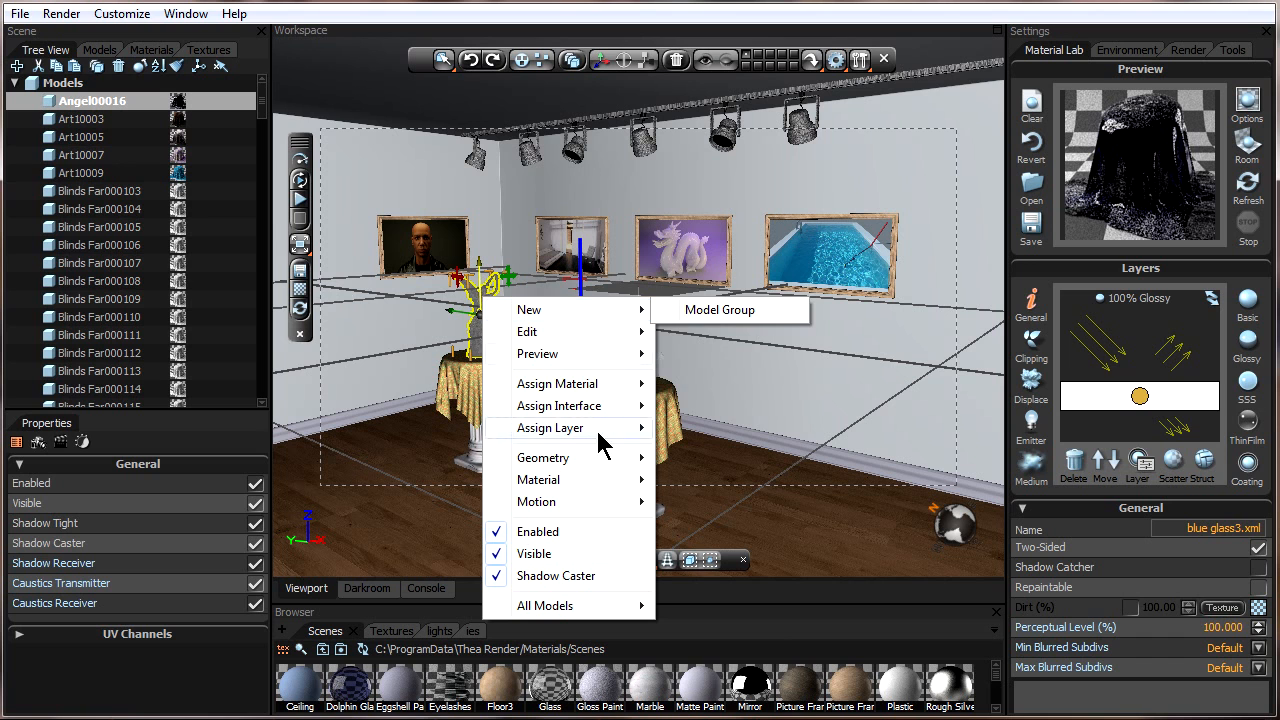
left_click(848, 418)
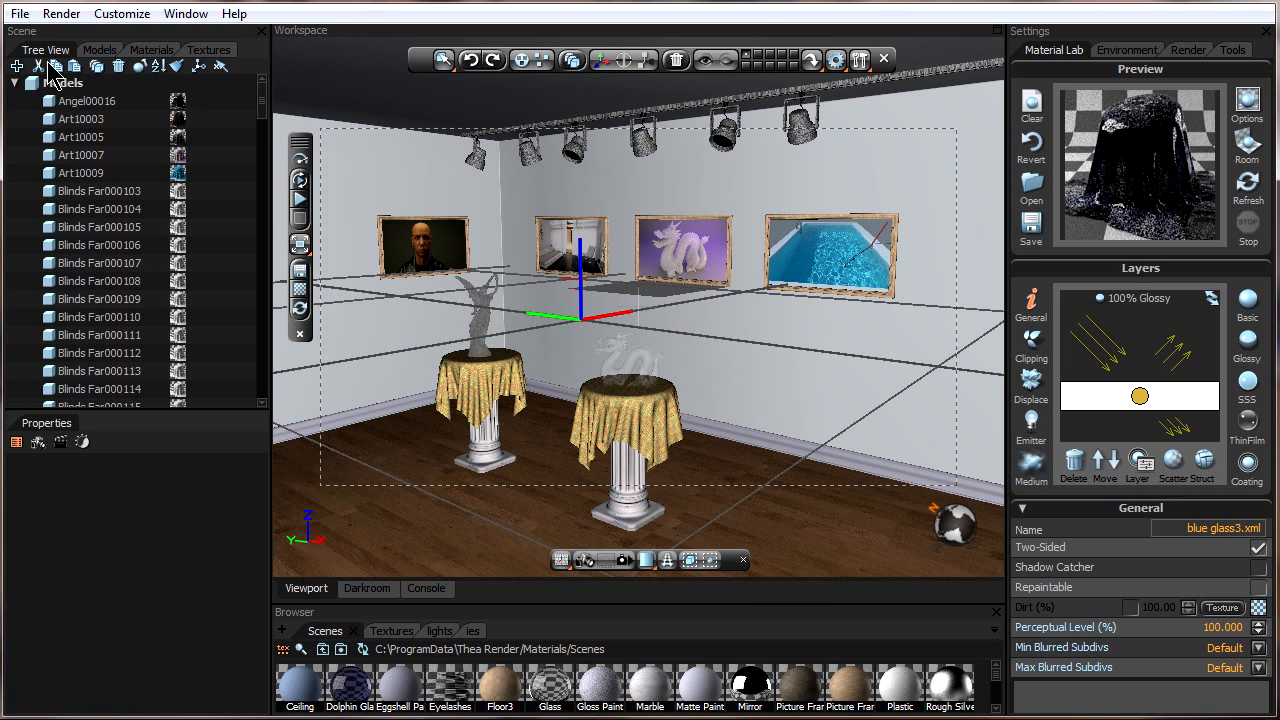
Display the scene's models as thumbnails and switch them to the enlarged thumbnail size
left_click(100, 50)
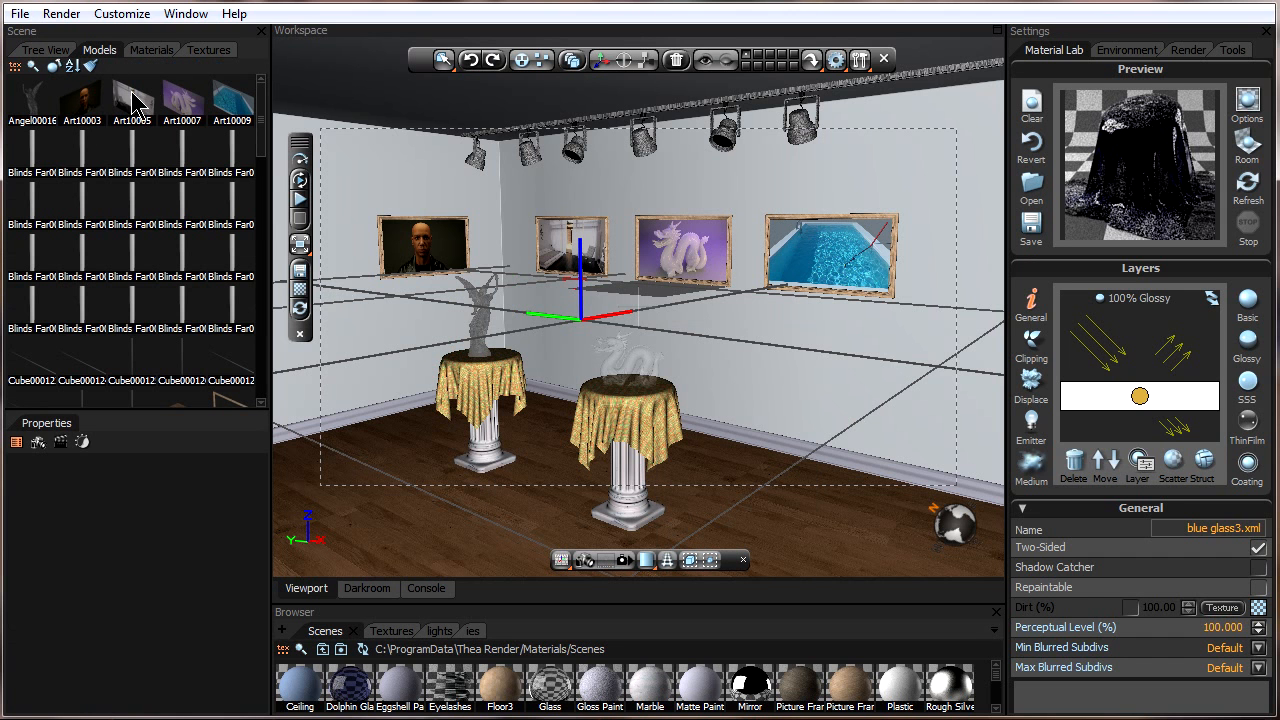
mouse_move(264, 120)
left_mouse_down()
mouse_move(266, 370)
mouse_move(283, 105)
left_mouse_up()
left_click(33, 67)
mouse_move(265, 95)
left_mouse_down()
mouse_move(280, 405)
mouse_move(270, 88)
left_mouse_up()
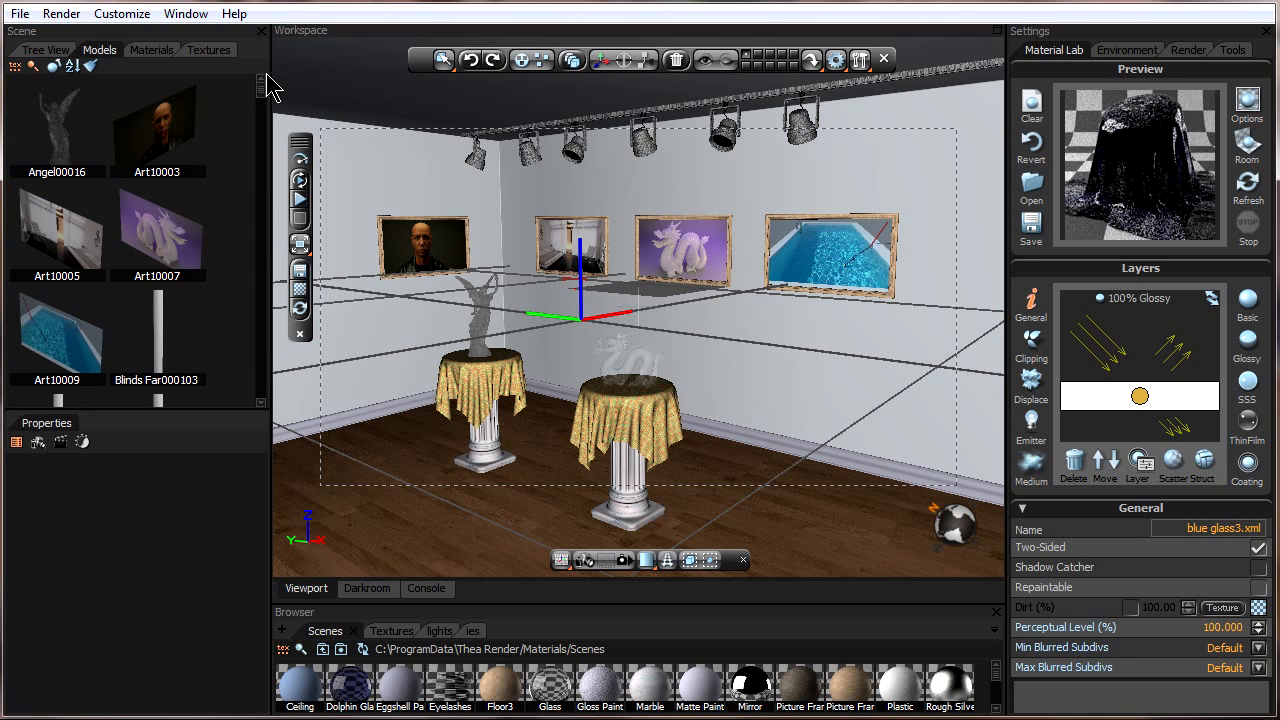
mouse_move(275, 88)
left_mouse_down()
mouse_move(257, 100)
mouse_move(258, 84)
left_mouse_up()
Select the front table's cloth in the viewport, and pick Pillar top00012 and Pillar top00019 from the model thumbnails
left_click(643, 418)
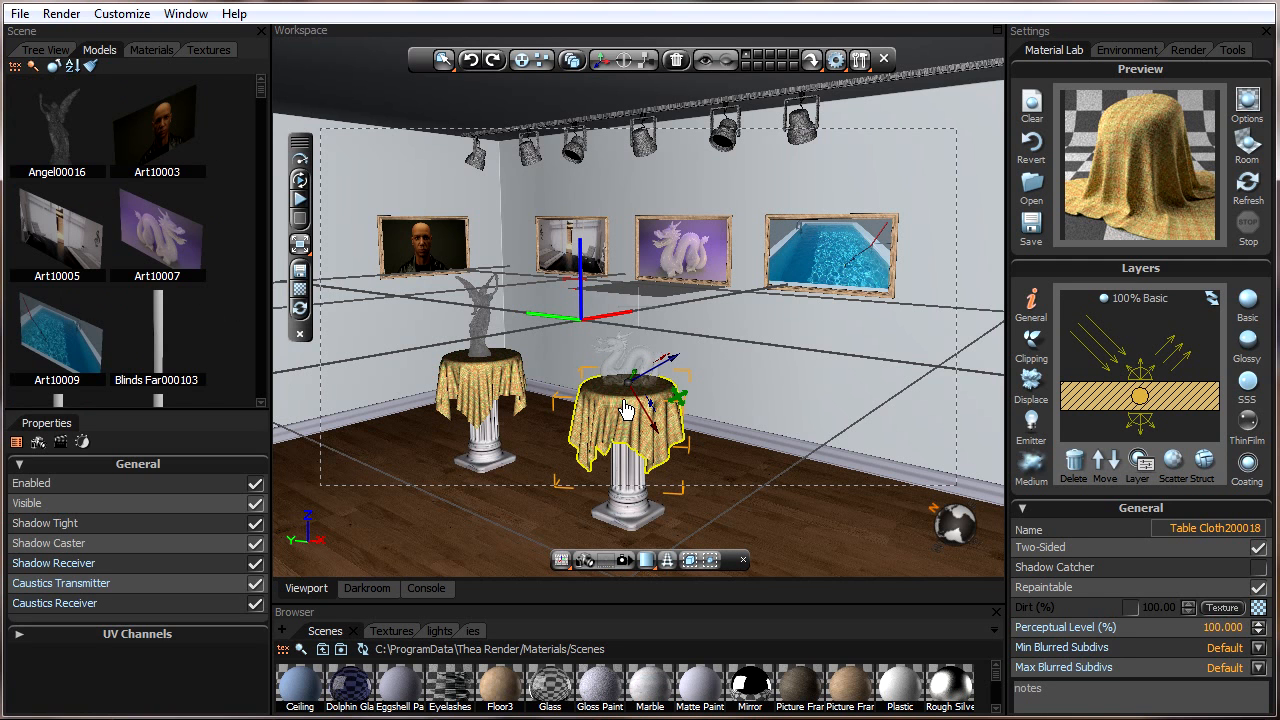
left_click(609, 418)
left_click_drag(263, 103, 255, 254)
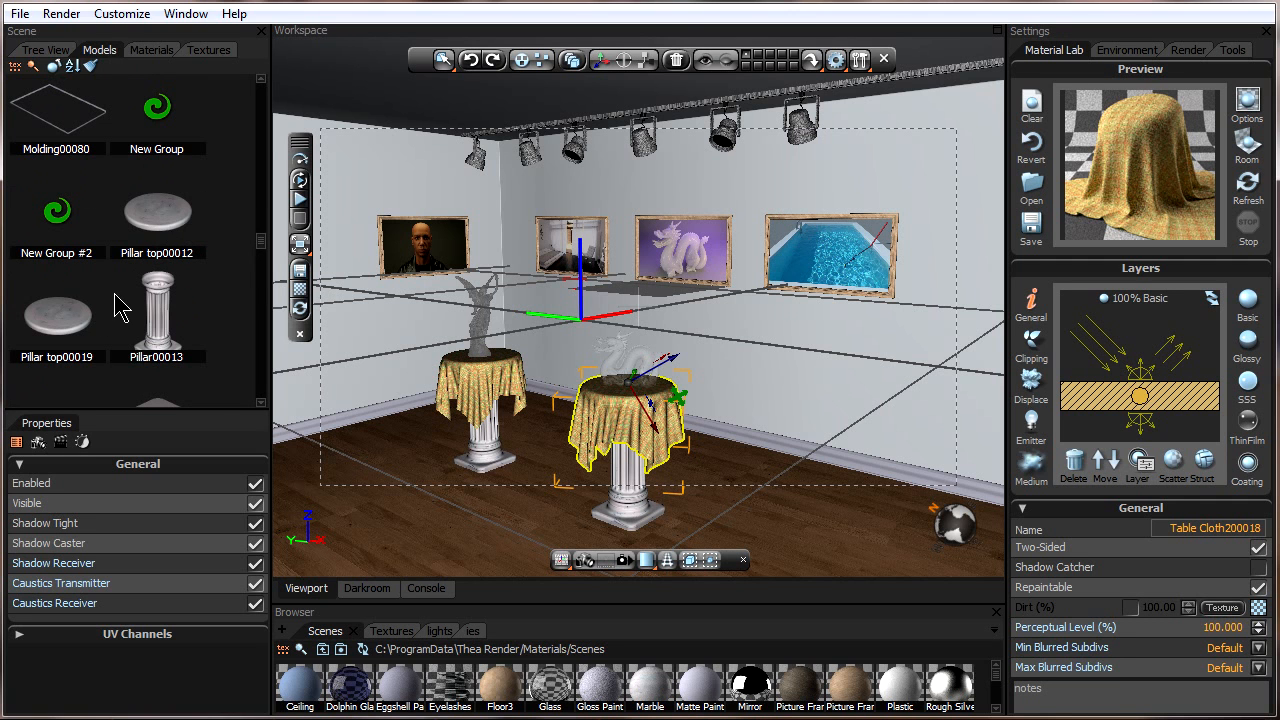
left_click(164, 240)
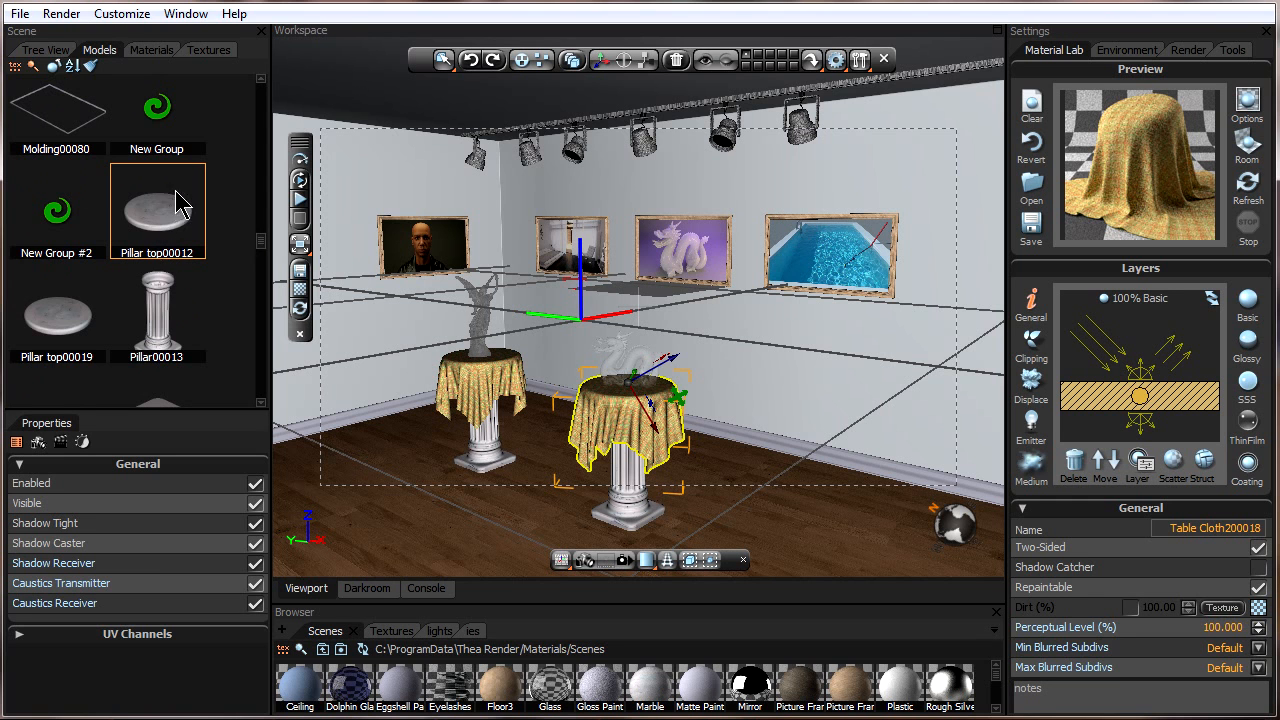
left_click(82, 338)
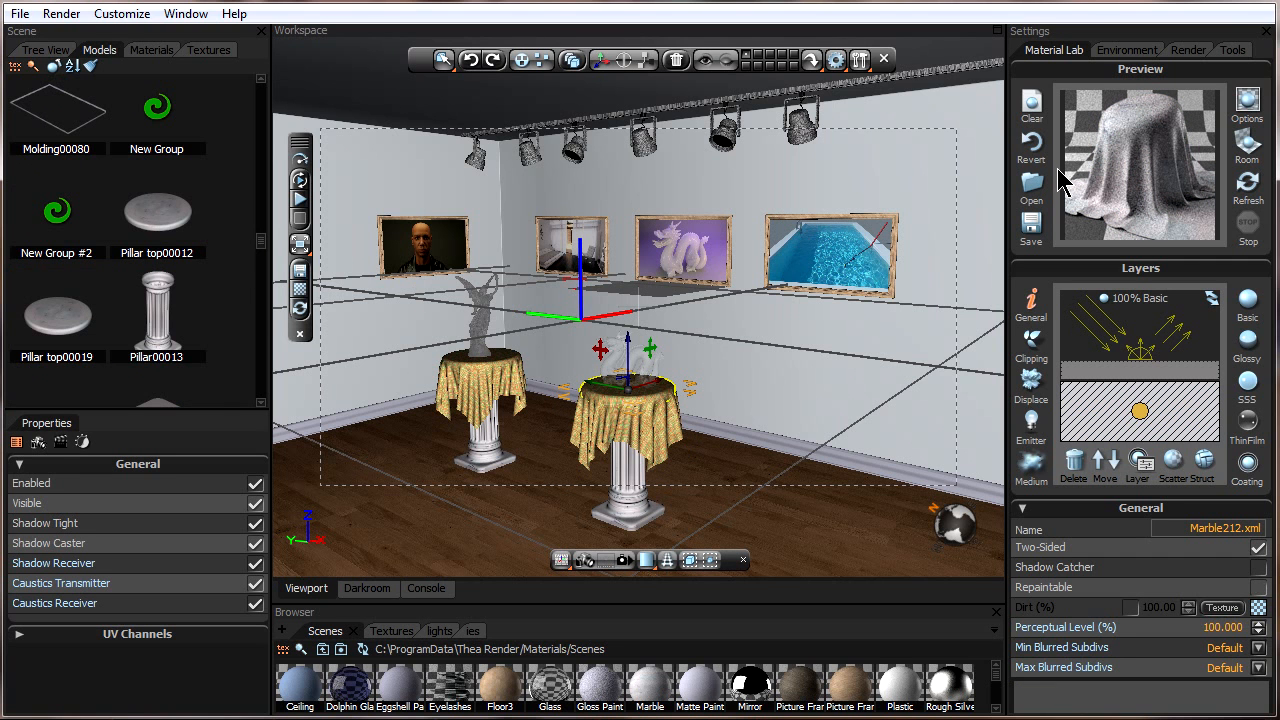
Select the Art10003 painting through its model thumbnail, and alternate between the Angel00016 and Art10003 thumbnails
left_click_drag(262, 252, 280, 76)
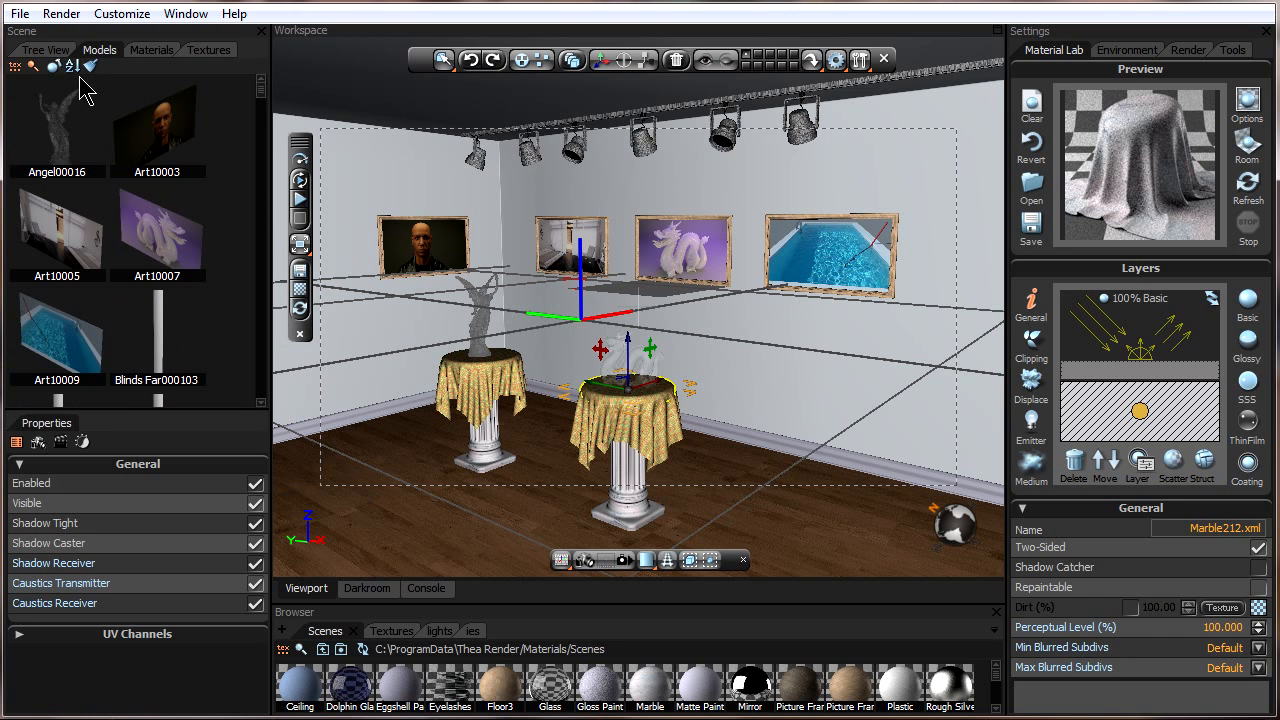
left_click(168, 130)
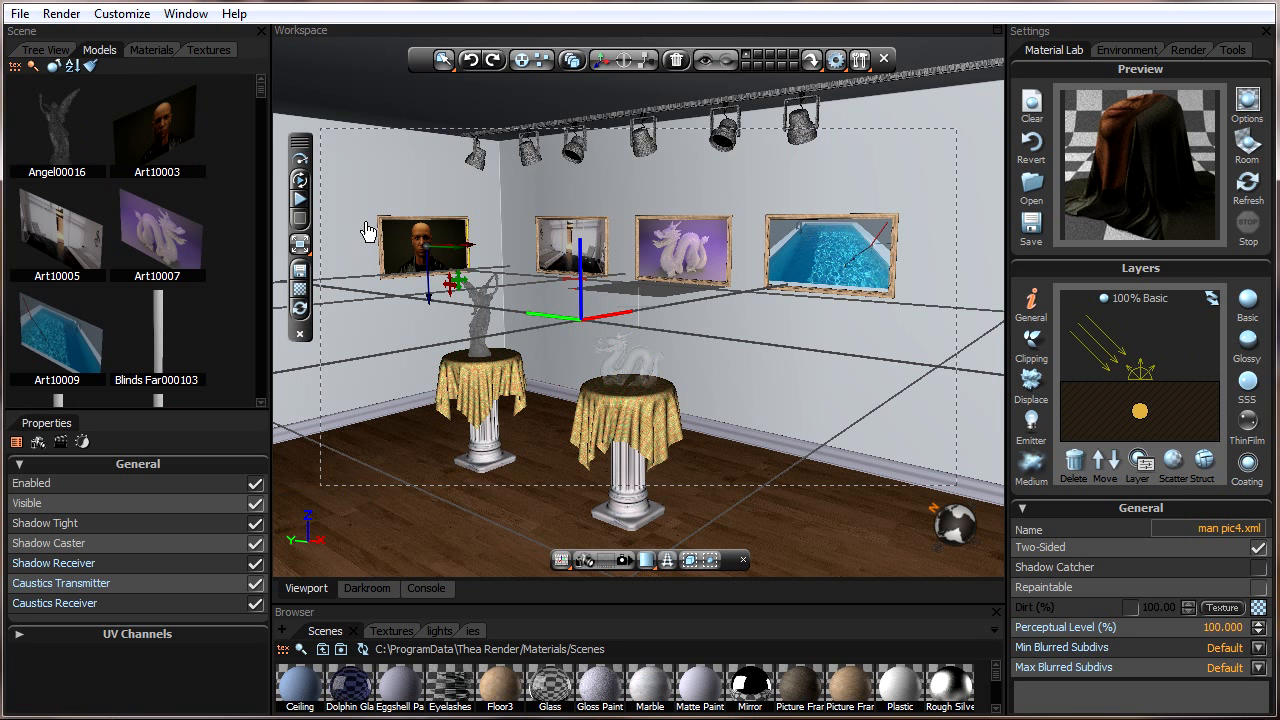
left_click(40, 50)
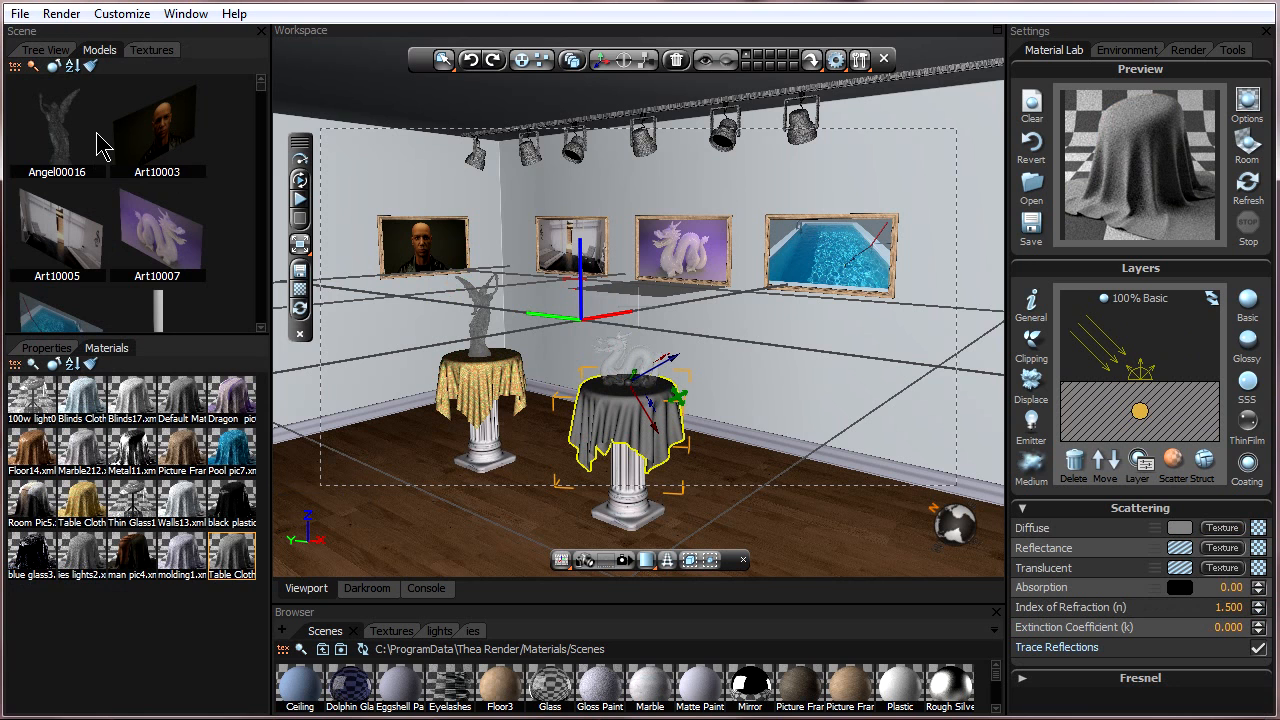
left_click(148, 160)
left_click(68, 152)
left_click(138, 155)
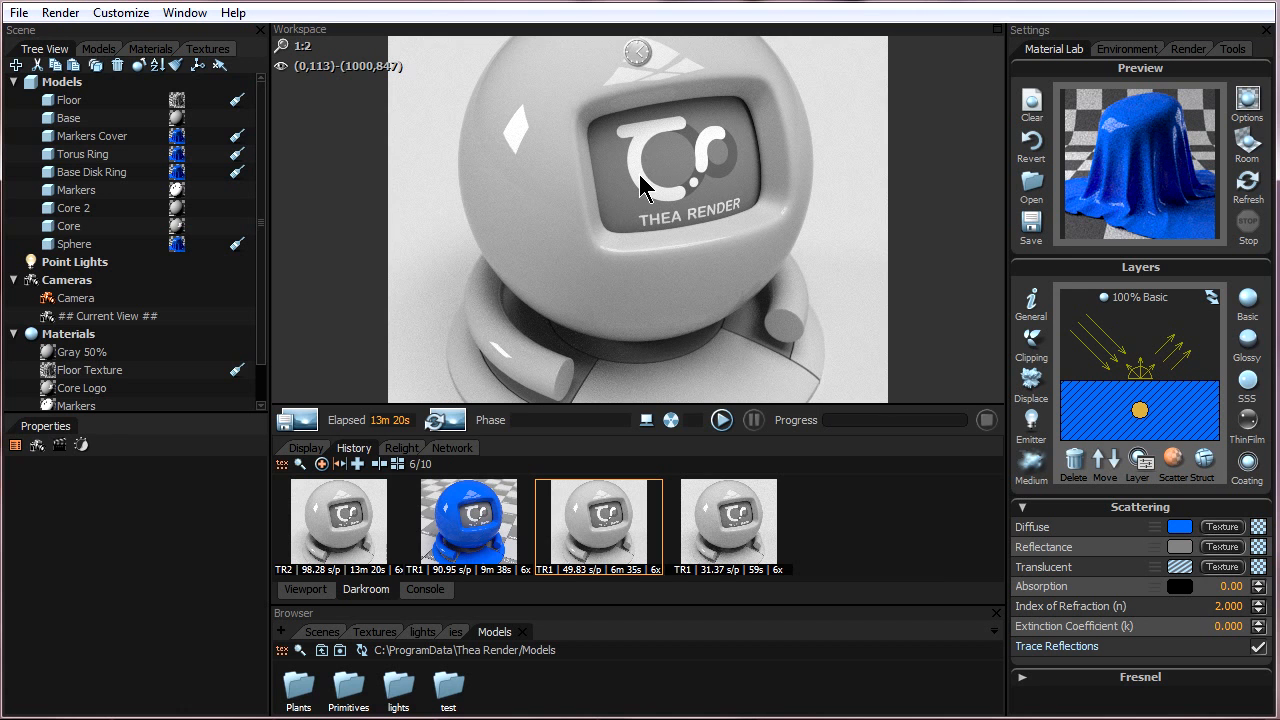
Show the 3D viewport instead of the rendered image, list the models as thumbnails and generate their previews
left_click(296, 590)
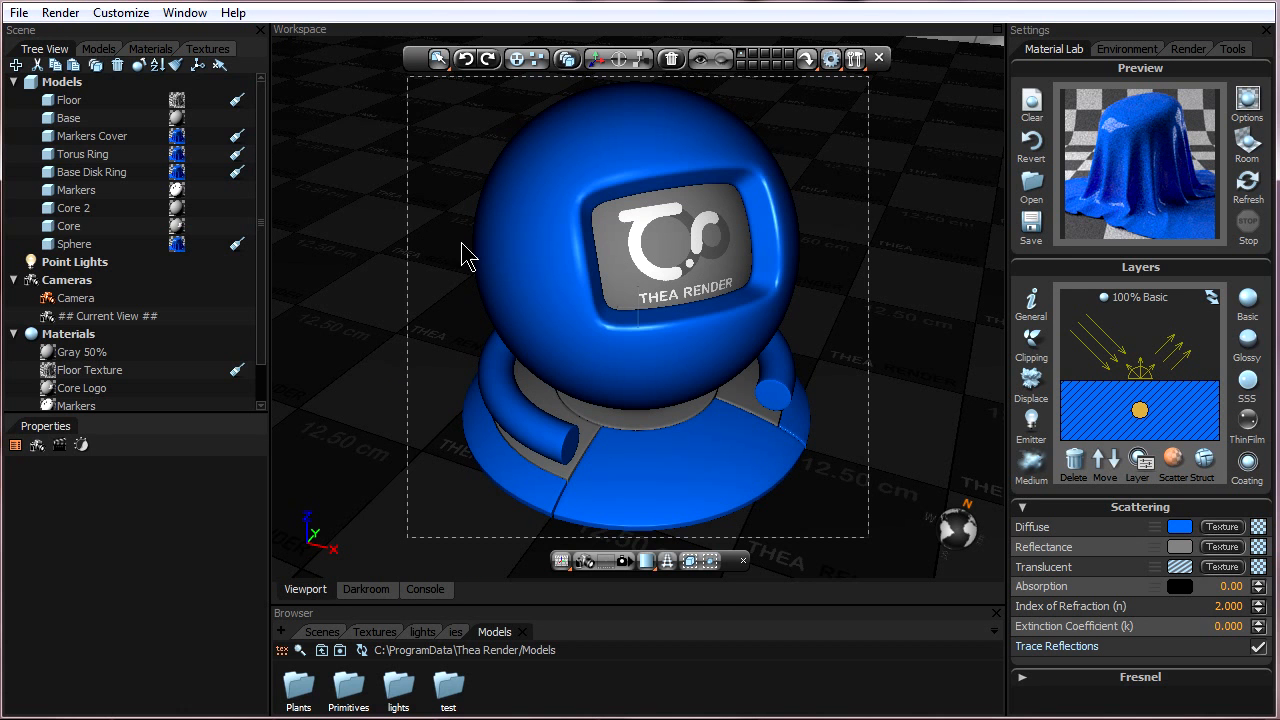
left_click(98, 49)
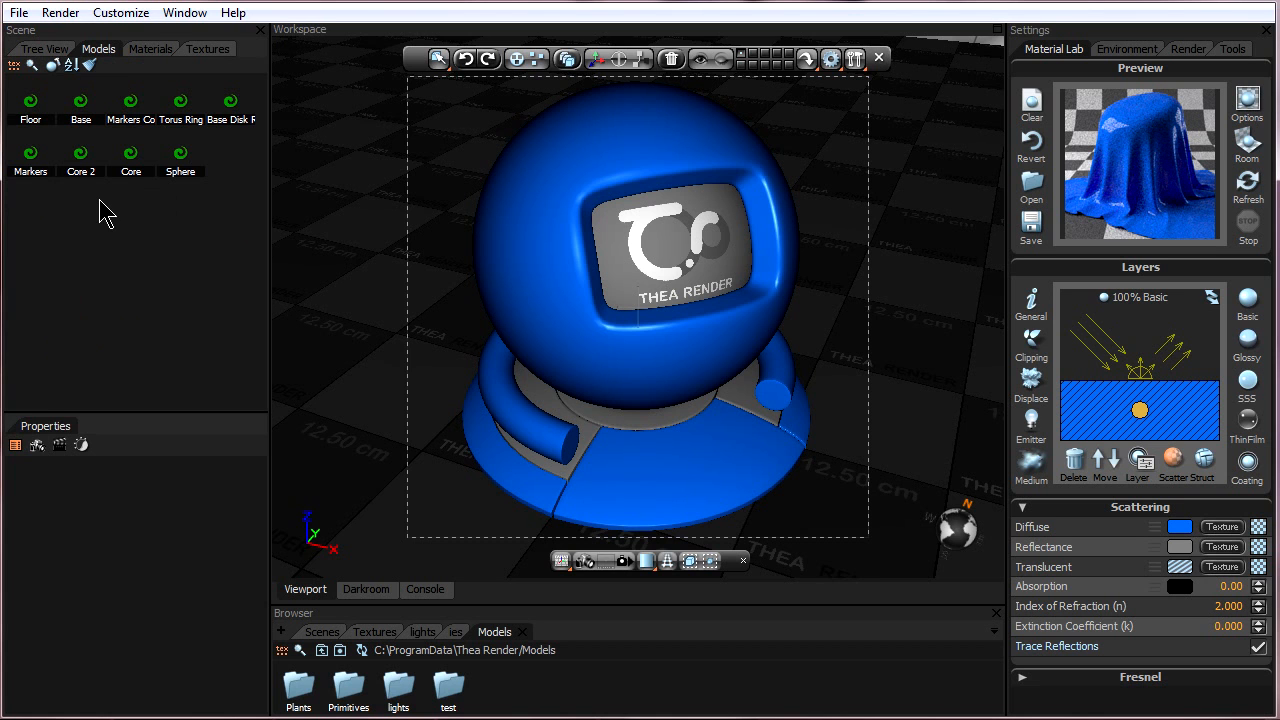
left_click(52, 67)
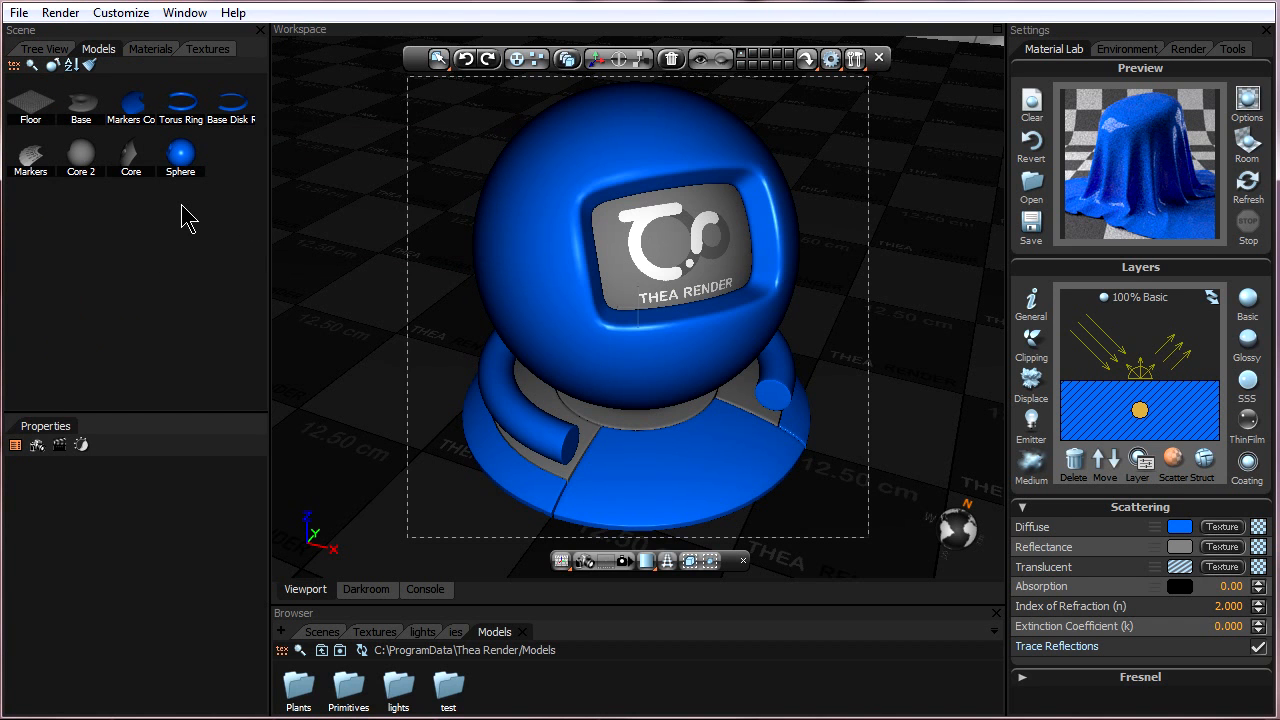
Bring up the export of the Floor model as a Thea Model Package (*.mod.pack) and cancel it
left_click(52, 110)
right_click(35, 110)
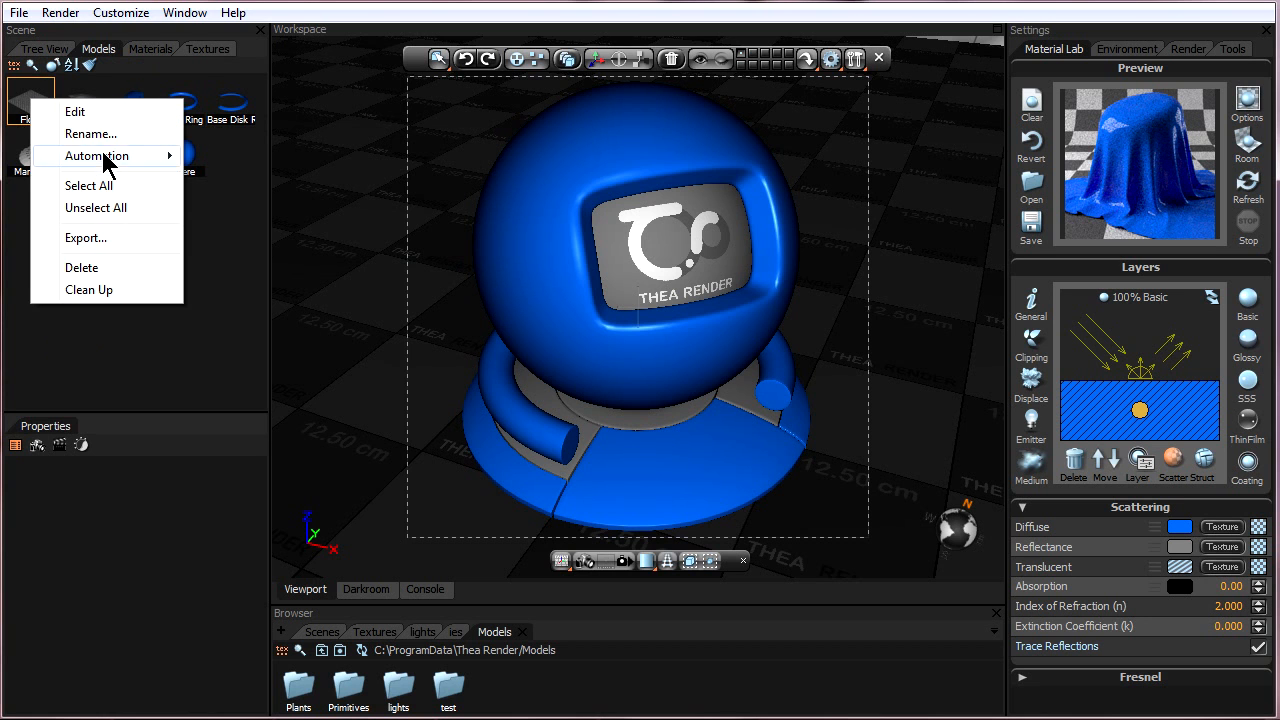
left_click(104, 242)
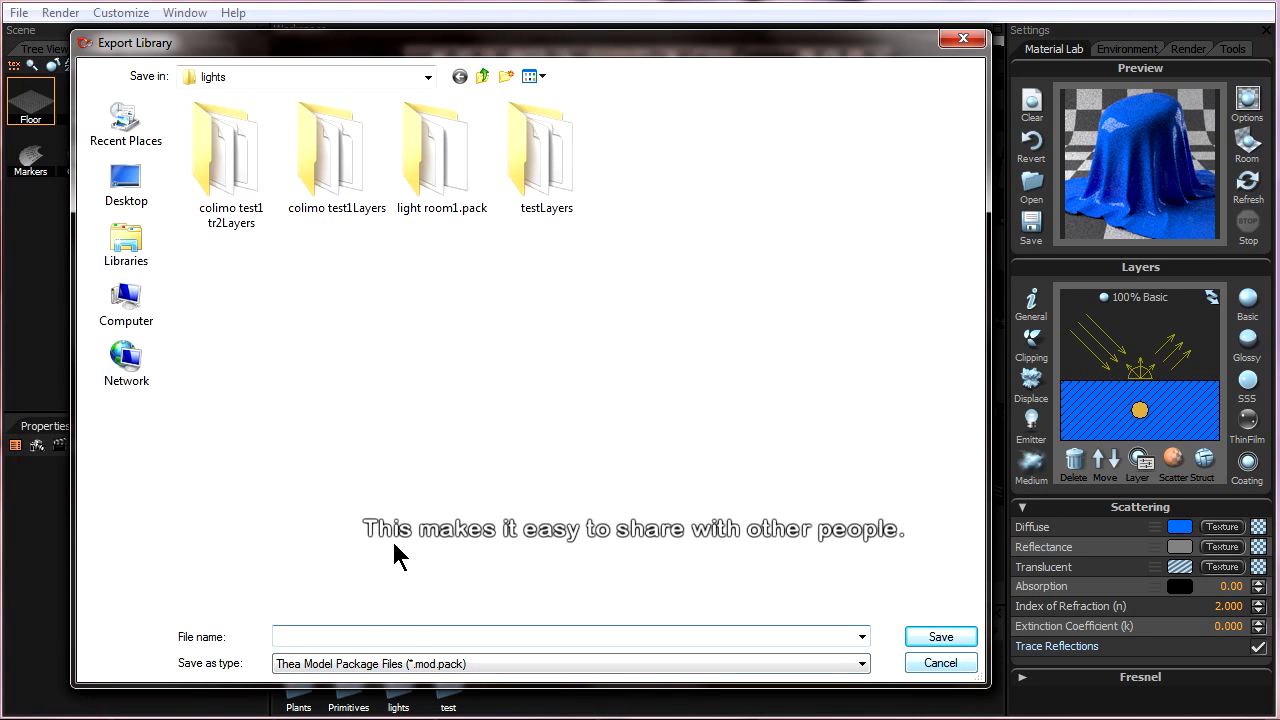
left_click(933, 665)
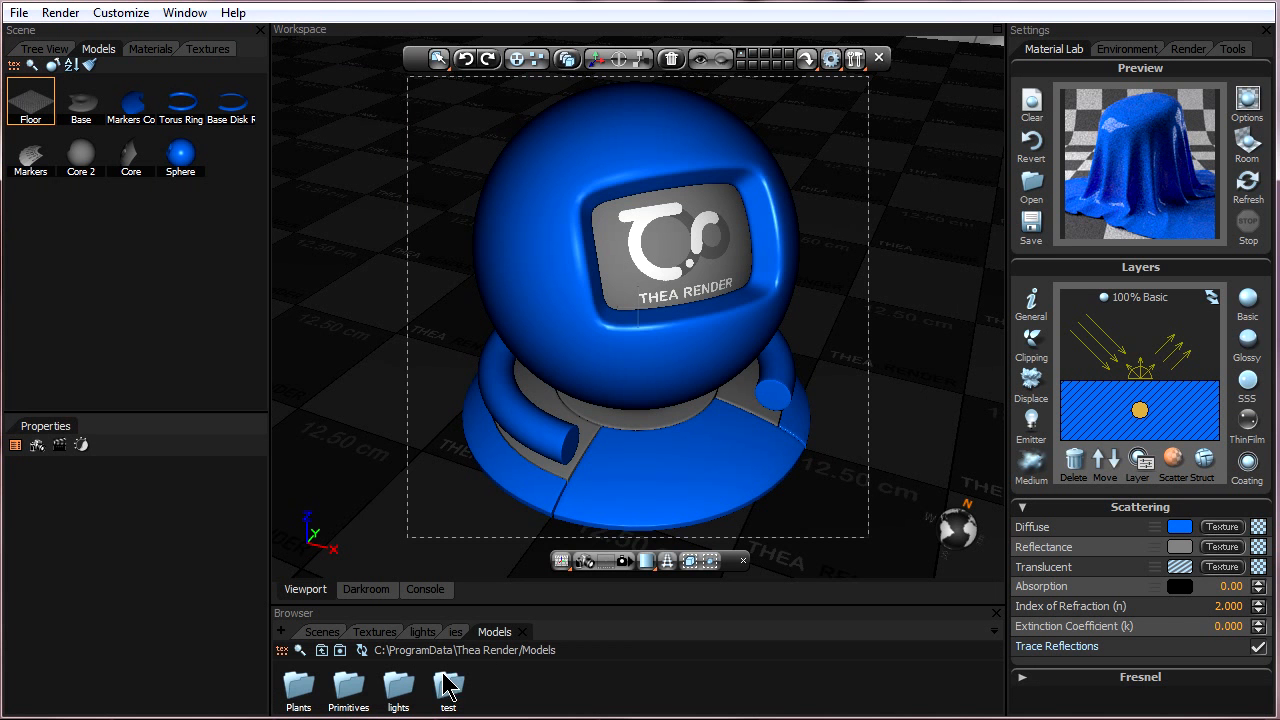
Browse the Scenes library, return to the Models library, open its Plants folder and select DryGrass03
left_click(338, 633)
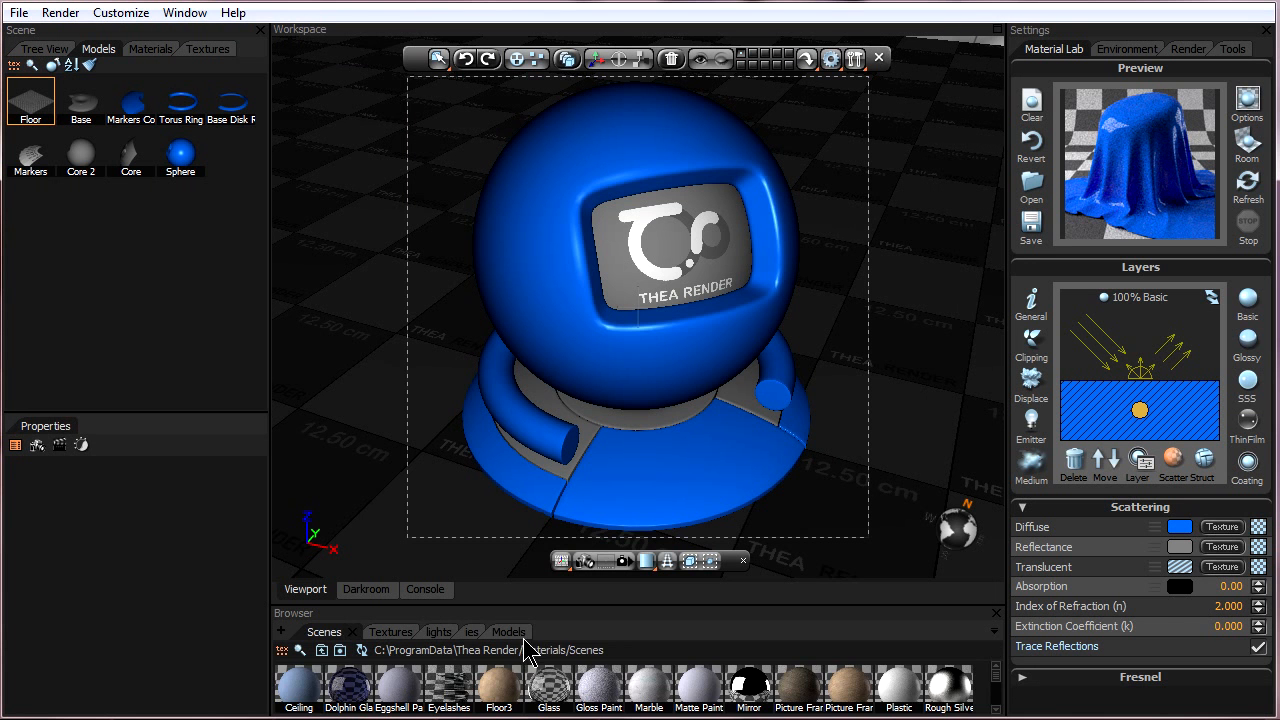
left_click(490, 633)
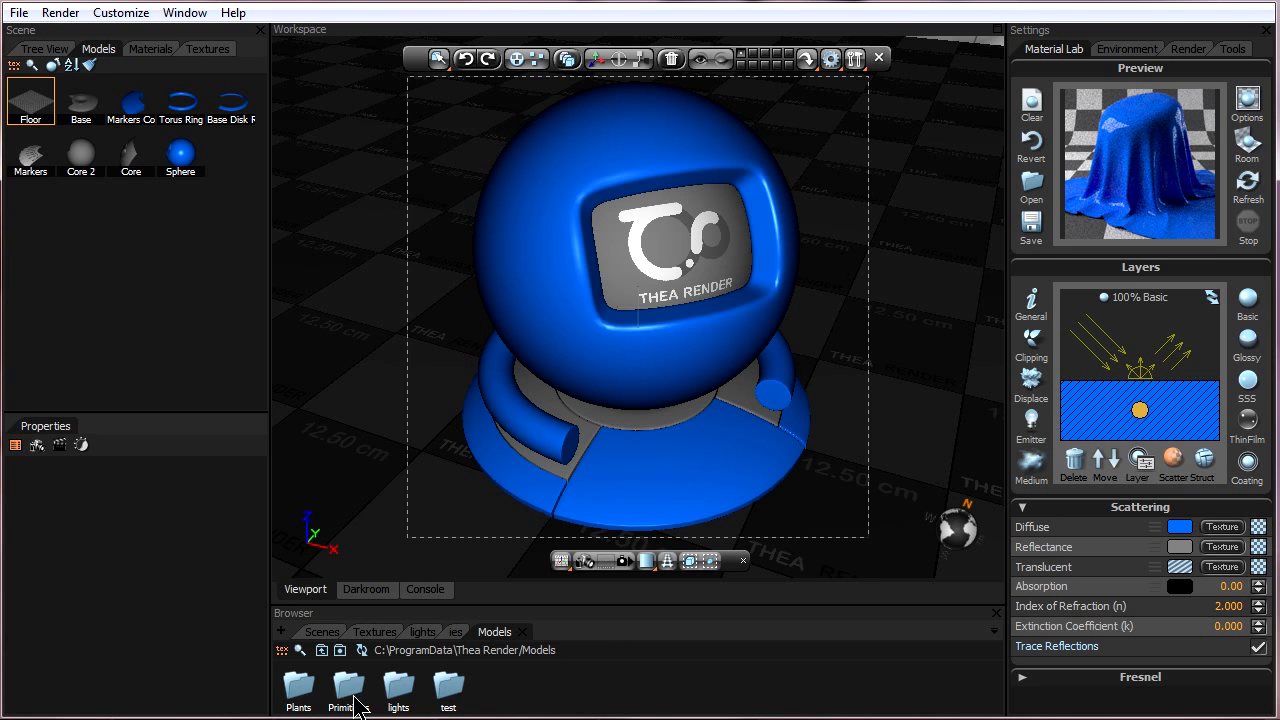
double_click(302, 688)
left_click(698, 690)
left_click(408, 692)
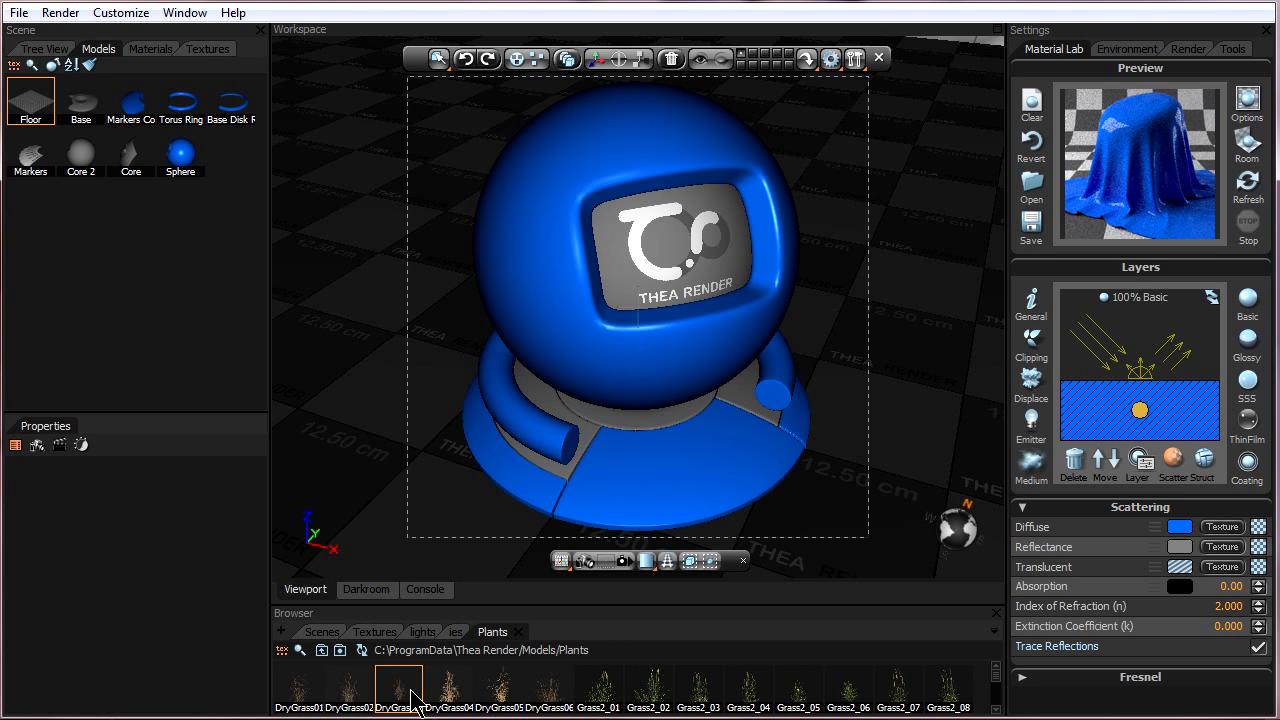
left_click(122, 210)
right_click(88, 118)
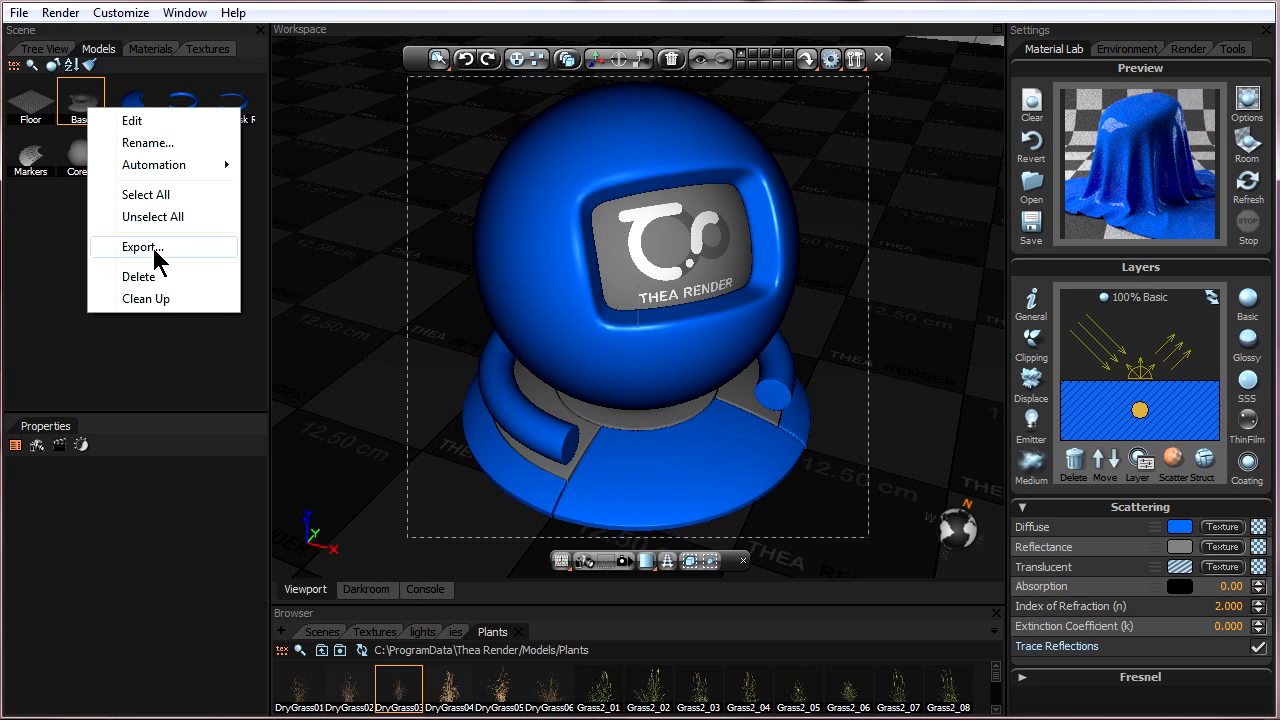
left_click(188, 360)
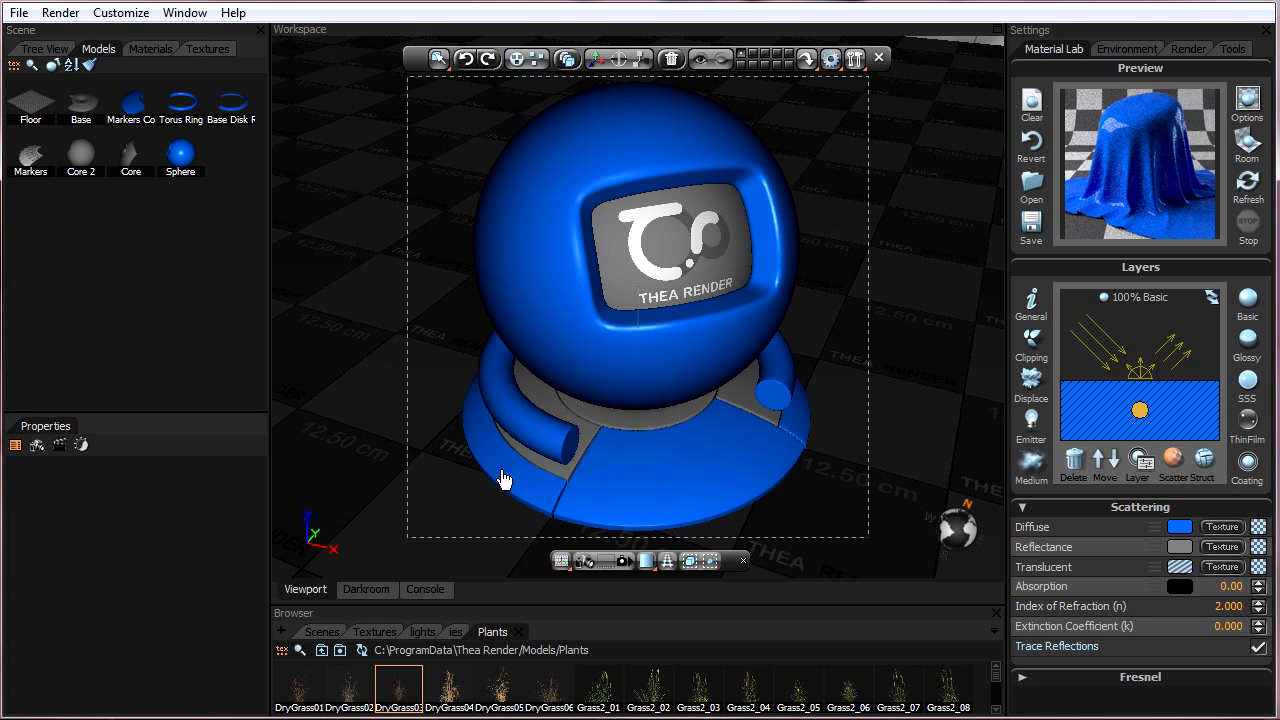
Bring up the export of the Core Logo material as a Thea Material Package (*.mat.pack) and cancel it
left_click(152, 52)
right_click(129, 106)
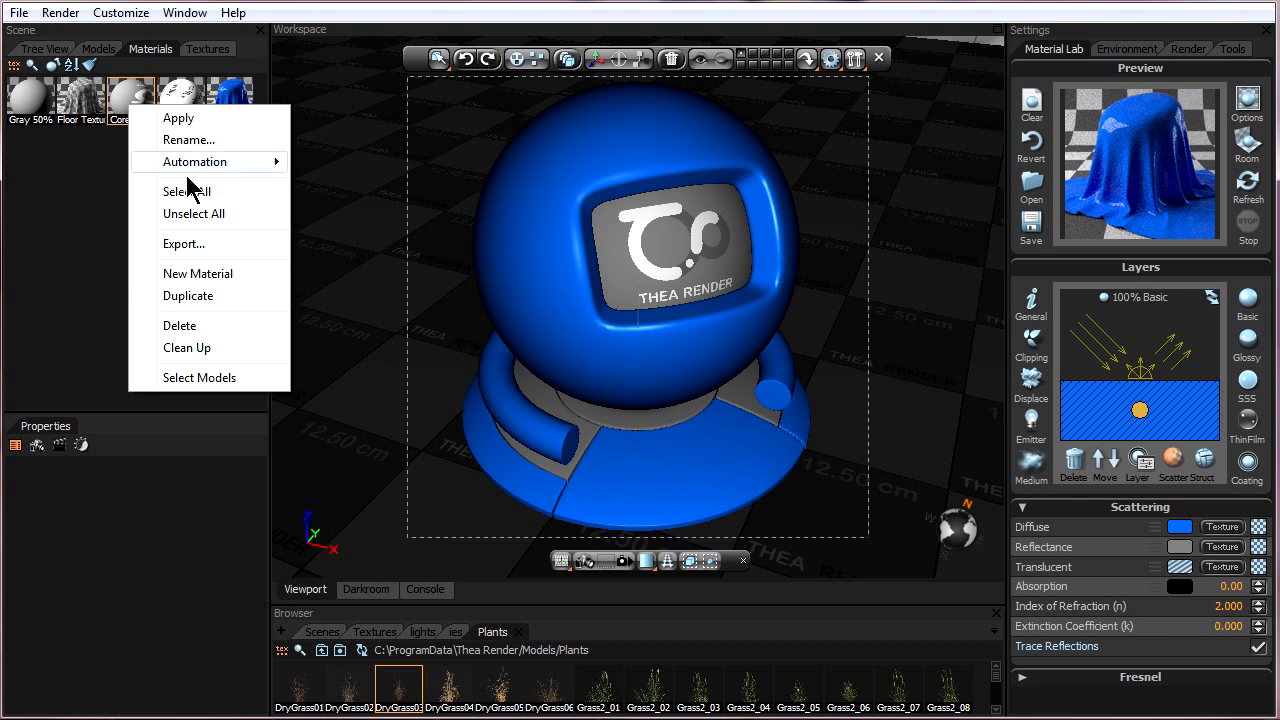
left_click(206, 246)
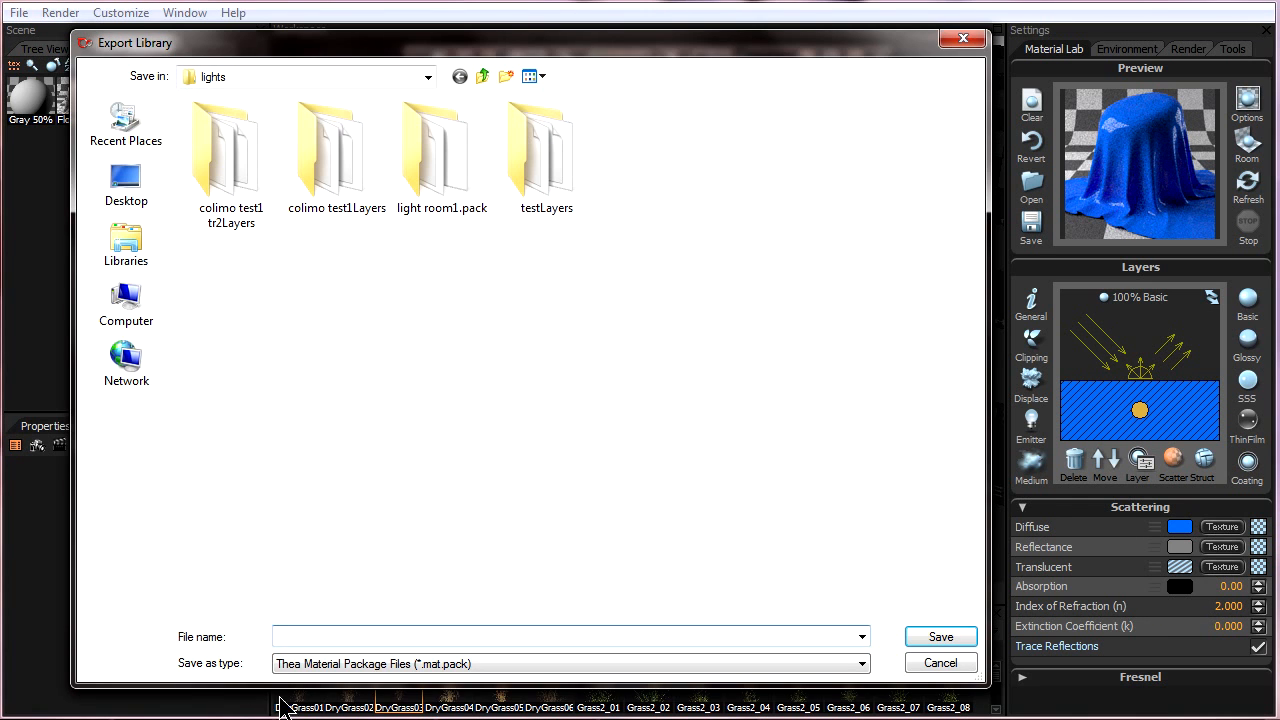
left_click(940, 663)
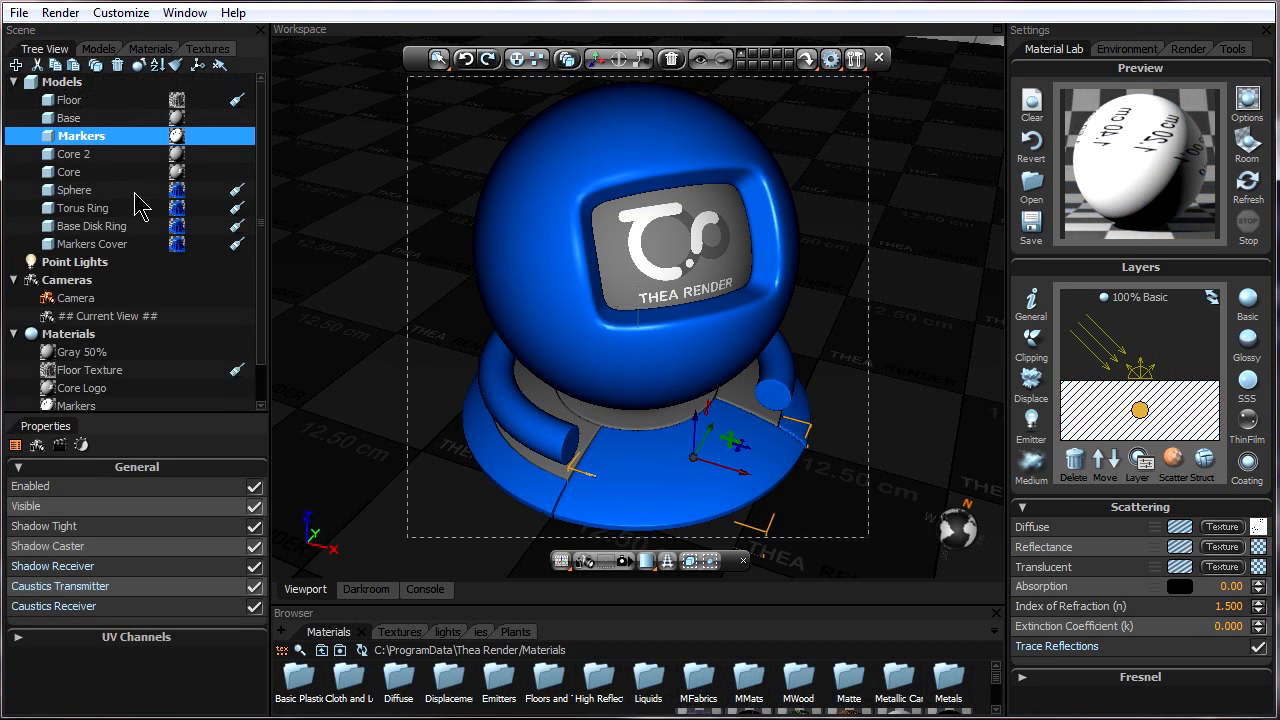
Group the models Sphere, Torus Ring, Base Disk Ring and Markers Cover
left_click(135, 192)
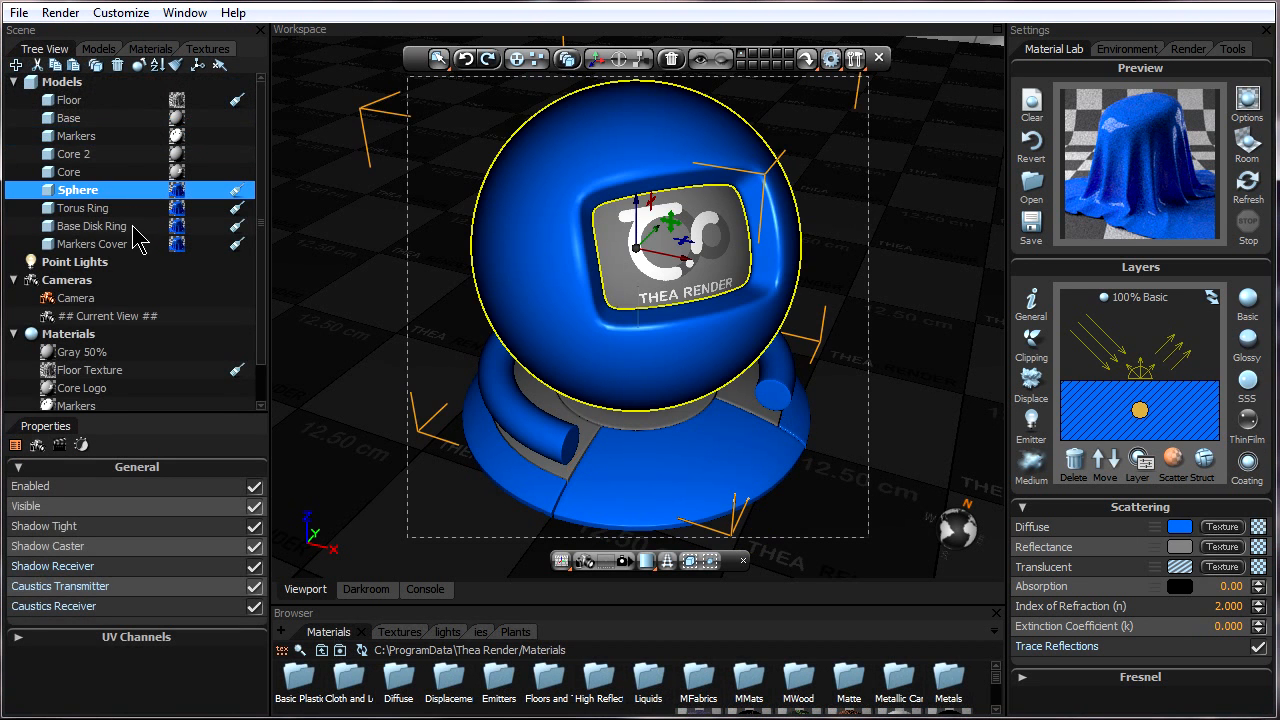
left_click(550, 445)
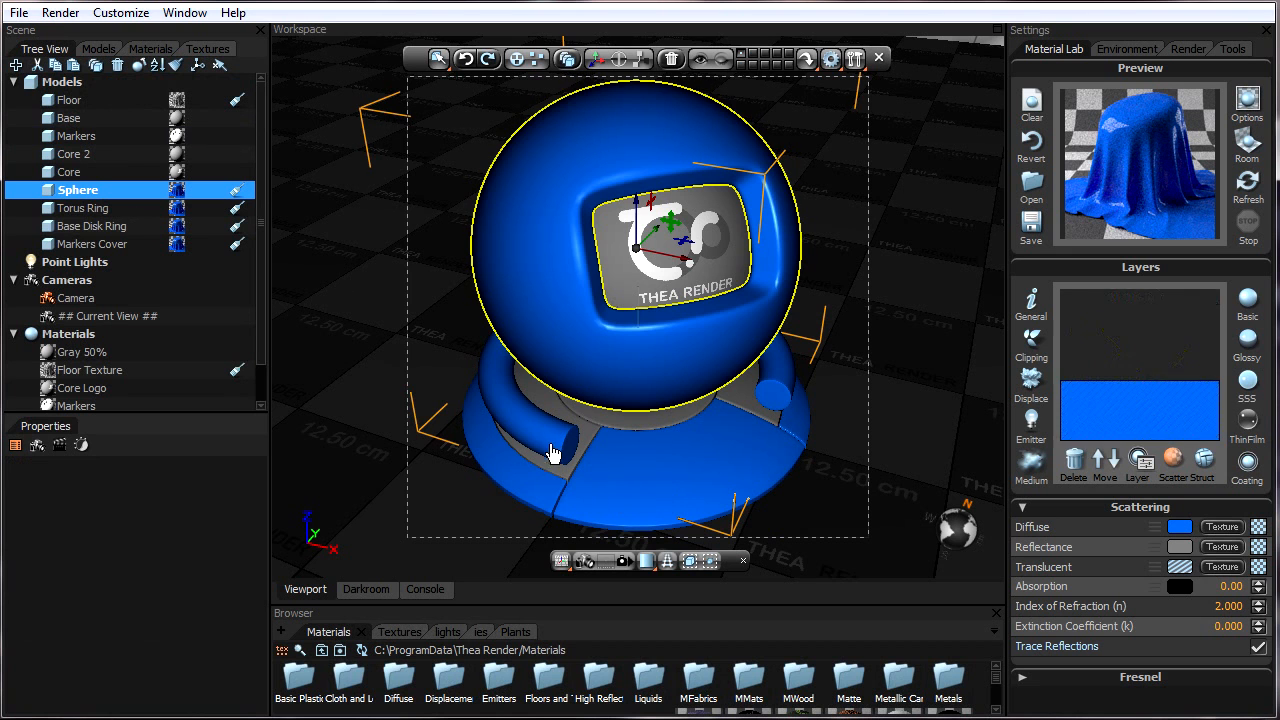
left_click(125, 243, "shift")
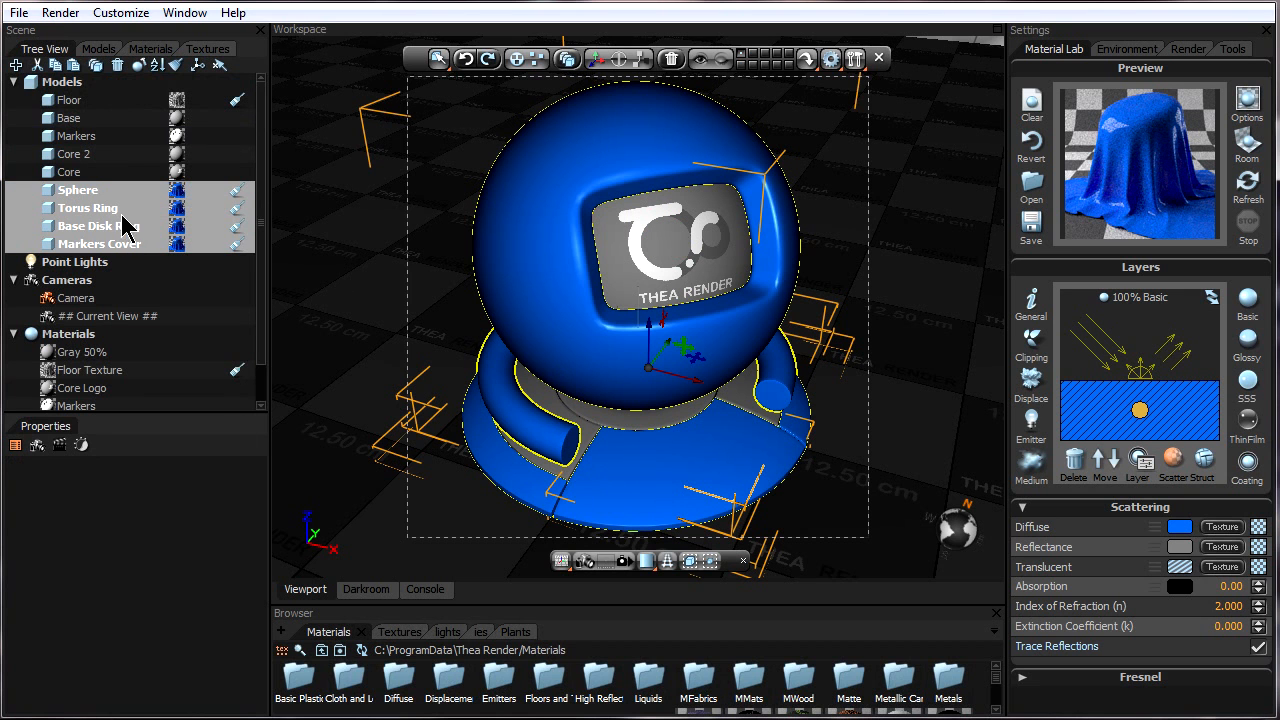
right_click(128, 218)
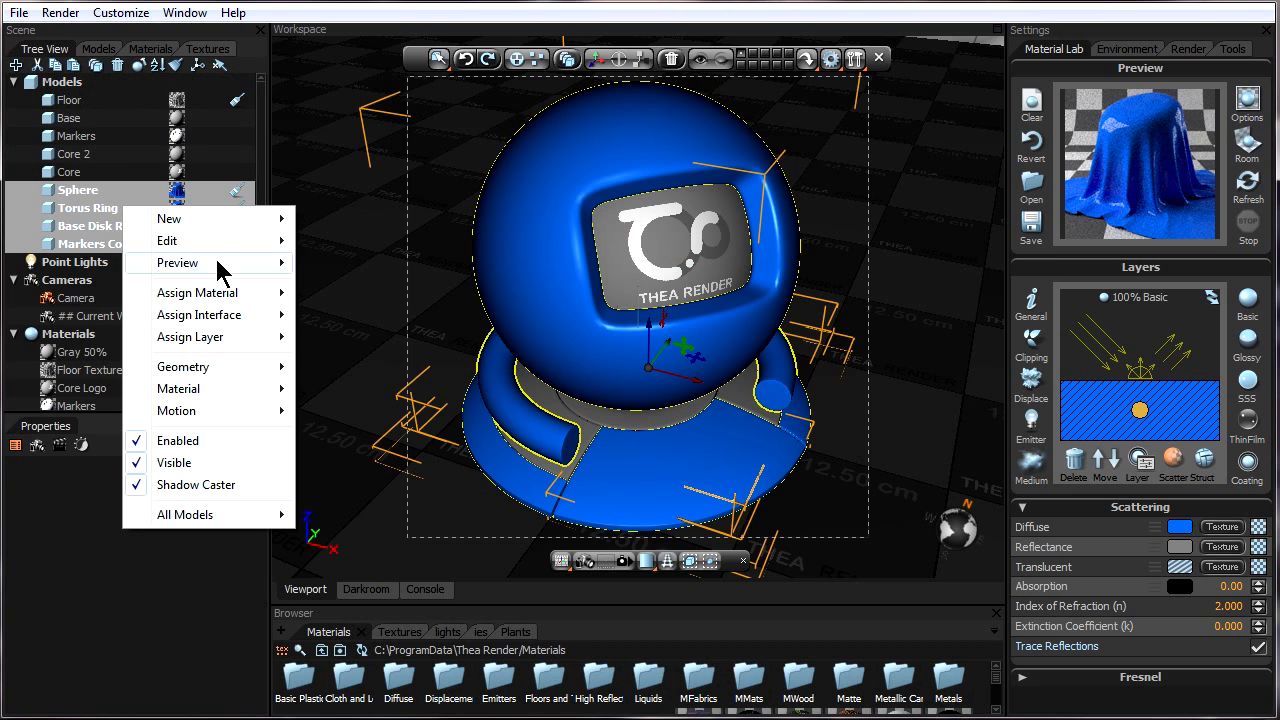
mouse_move(246, 241)
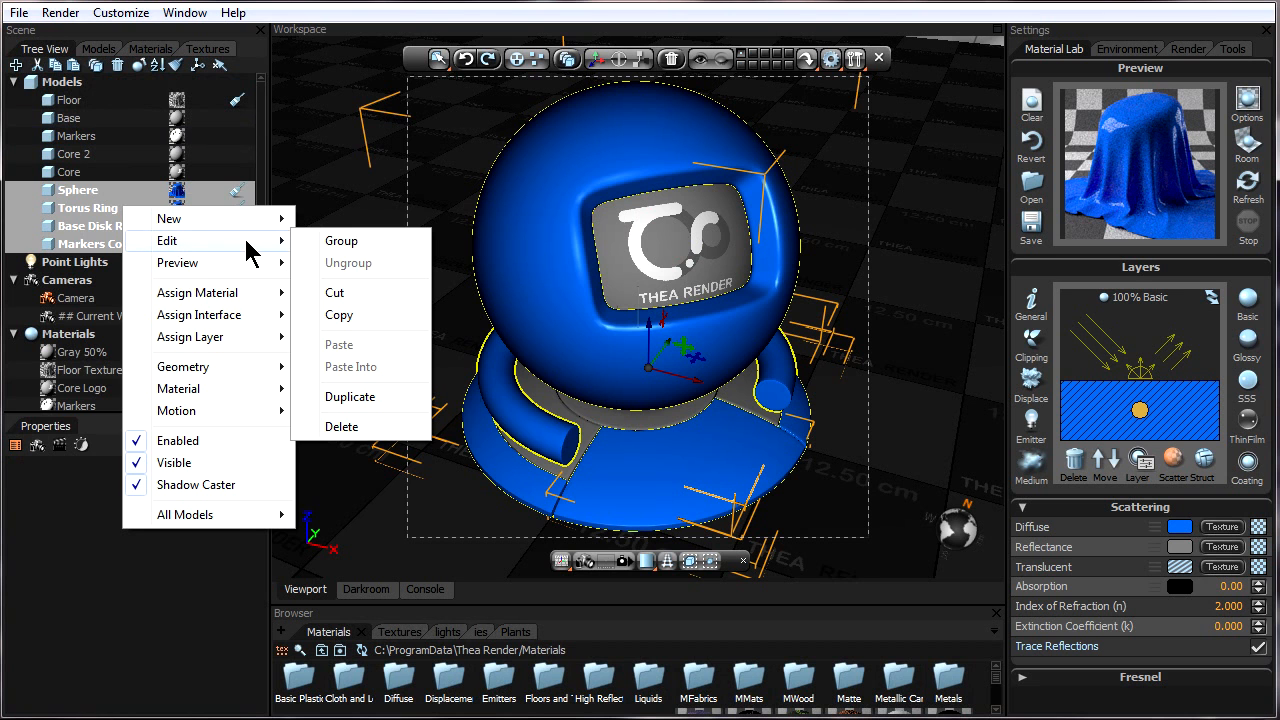
left_click(341, 241)
Select the new model group and update its preview among the model thumbnails
left_click(135, 191)
left_click(99, 50)
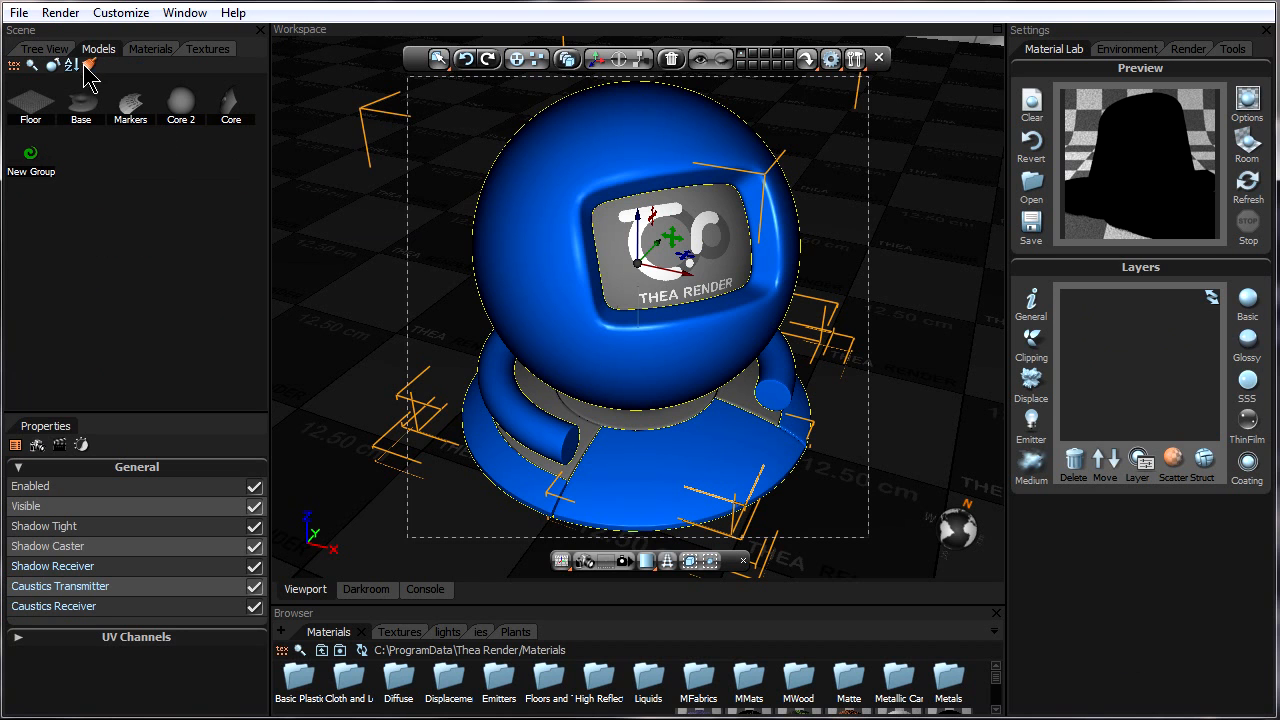
left_click(53, 65)
Bring up the export of the new model group as a Thea Model Package (*.mod.pack) and cancel it
right_click(39, 154)
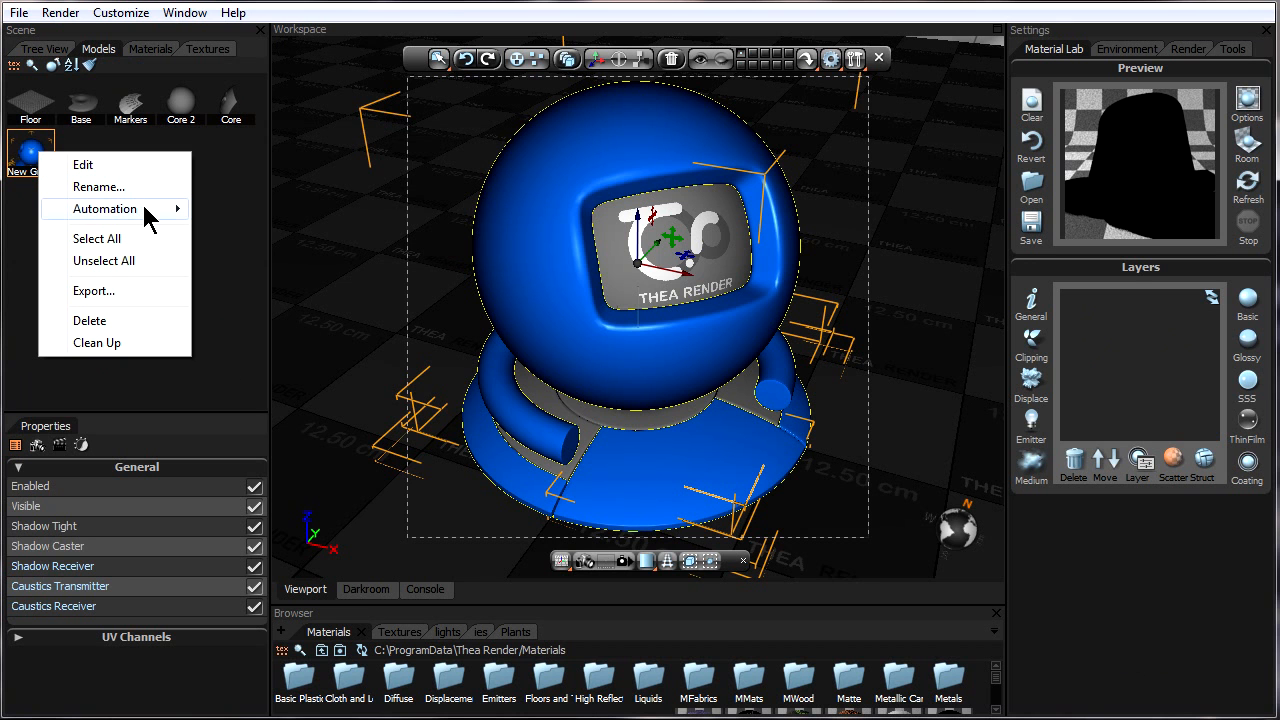
mouse_move(148, 218)
left_click(118, 290)
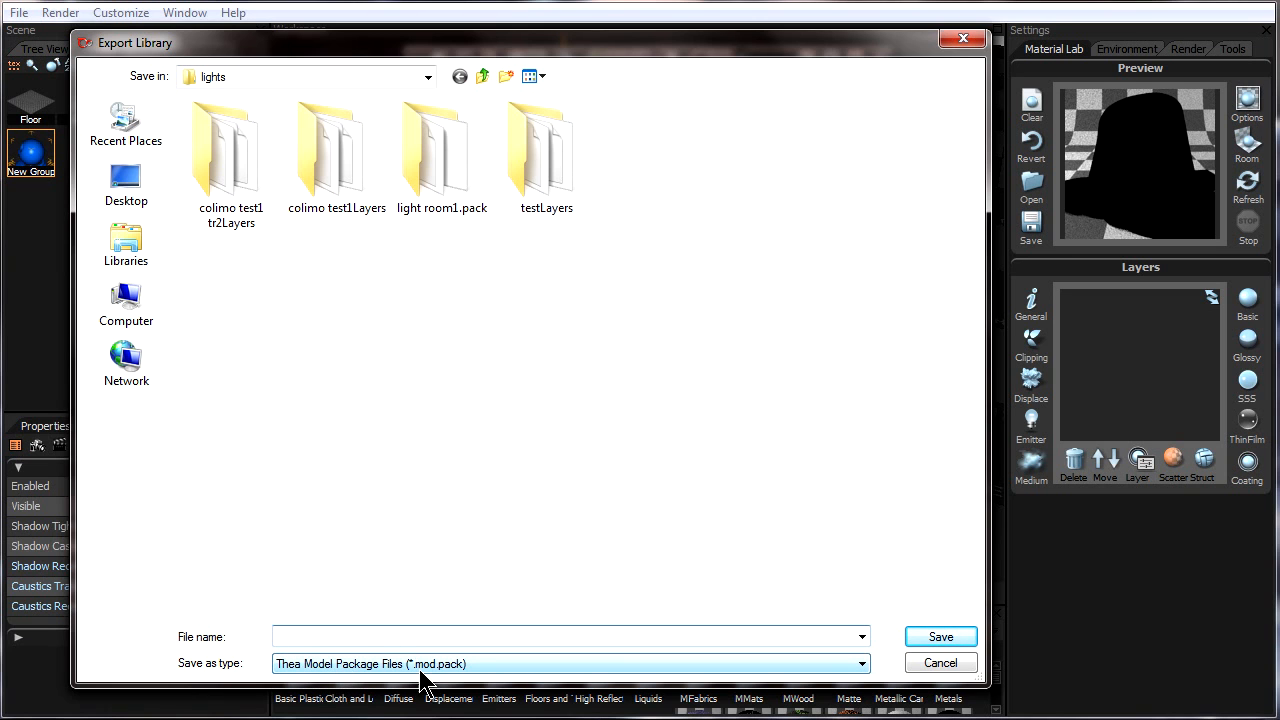
left_click(966, 664)
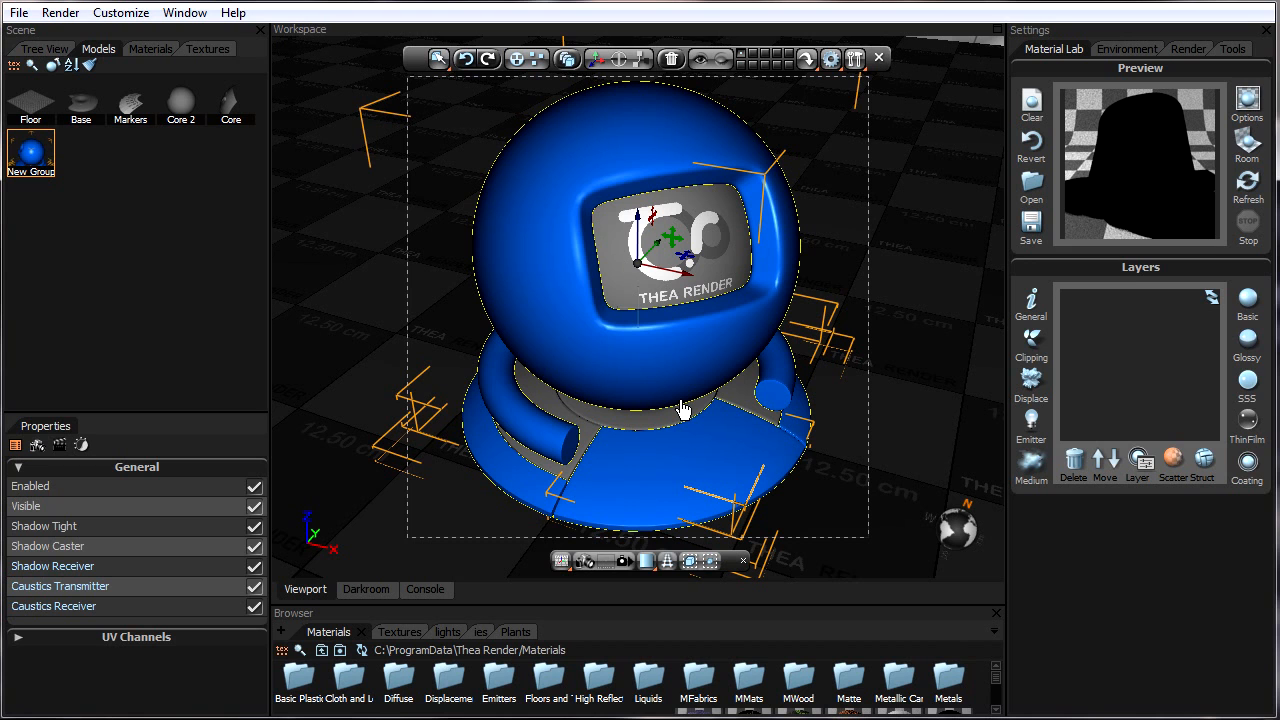
Expand the new group in the scene tree to view the models it contains
left_click(66, 52)
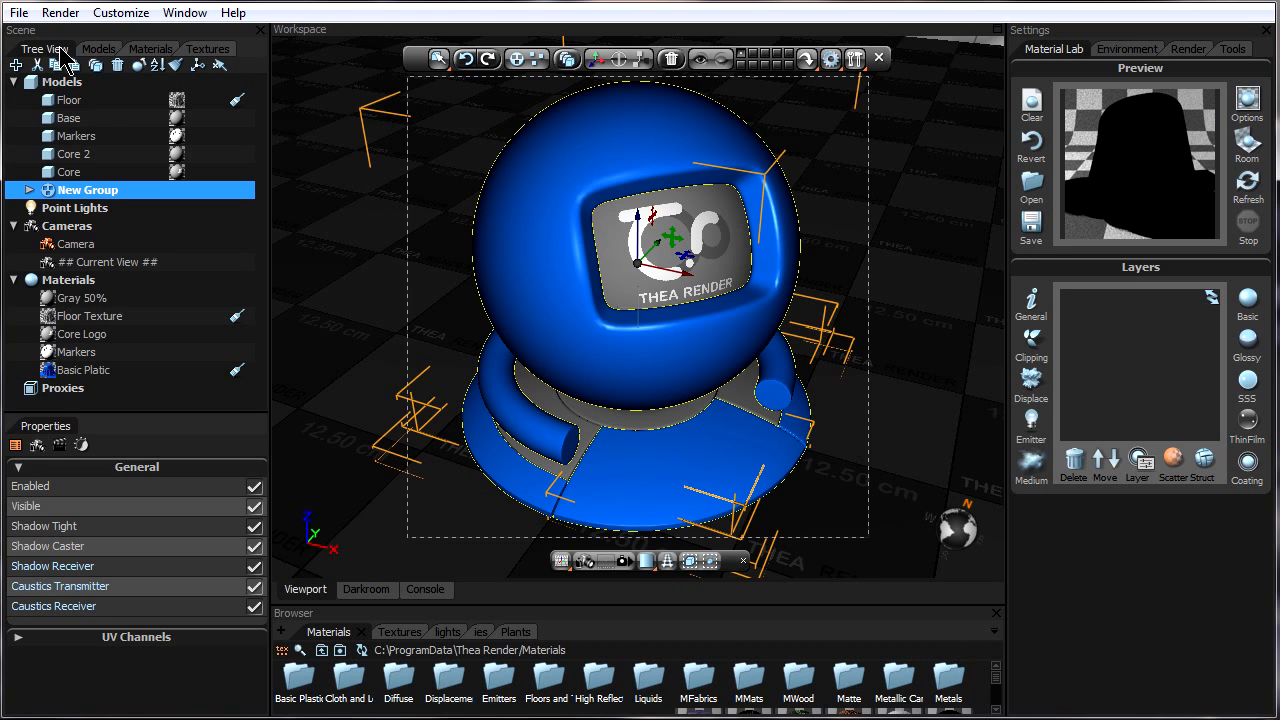
left_click(29, 190)
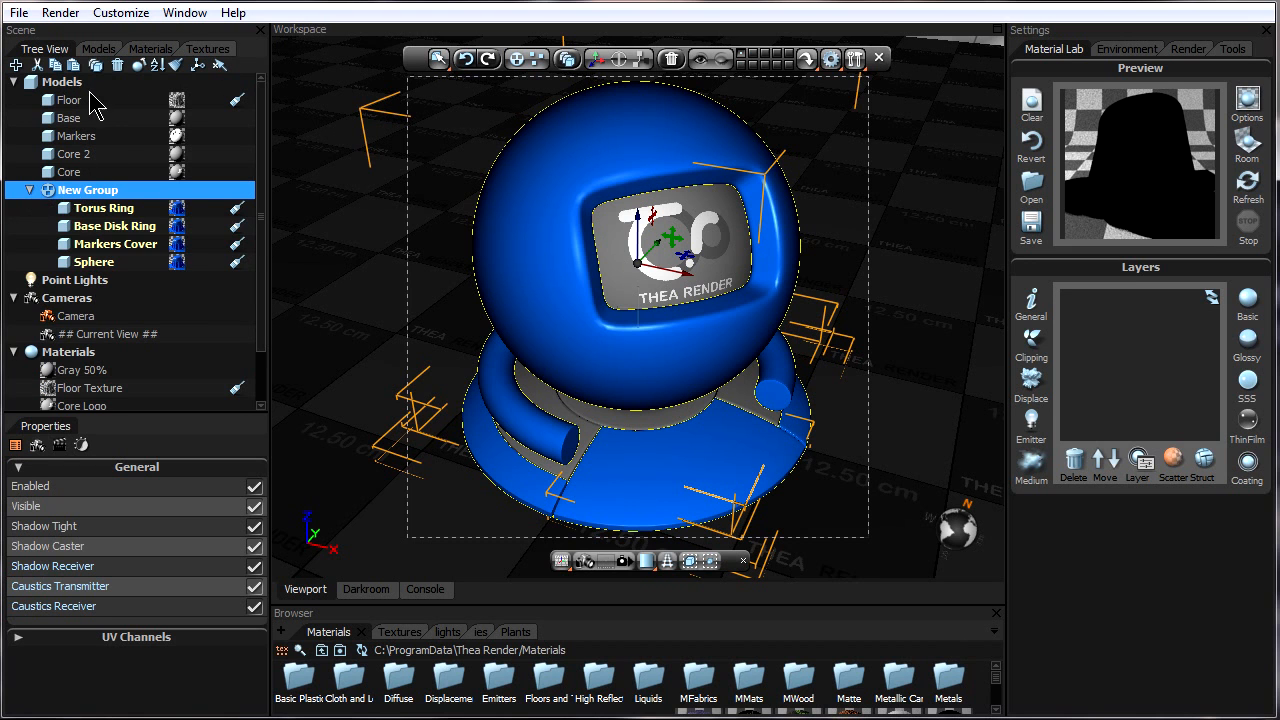
Bring up the export of the new group from the model thumbnails as a Thea Model Package (*.mod.pack) once more and cancel it
left_click(98, 49)
right_click(39, 151)
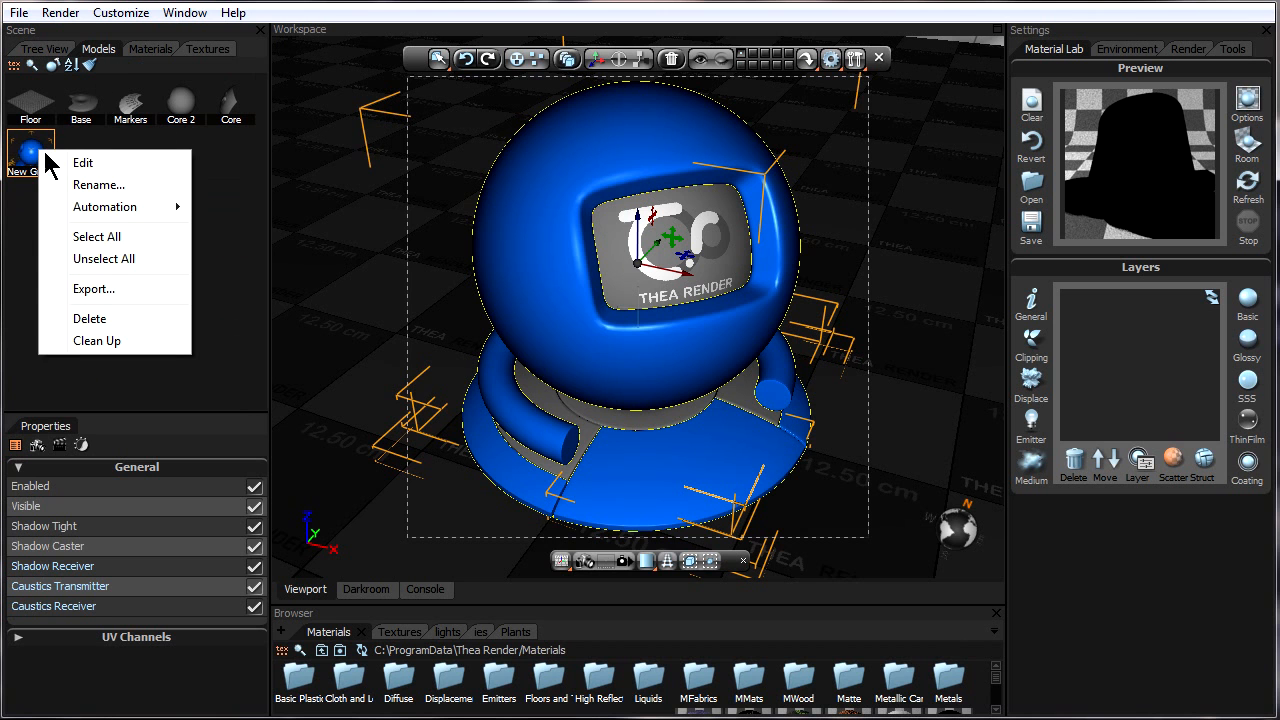
left_click(92, 289)
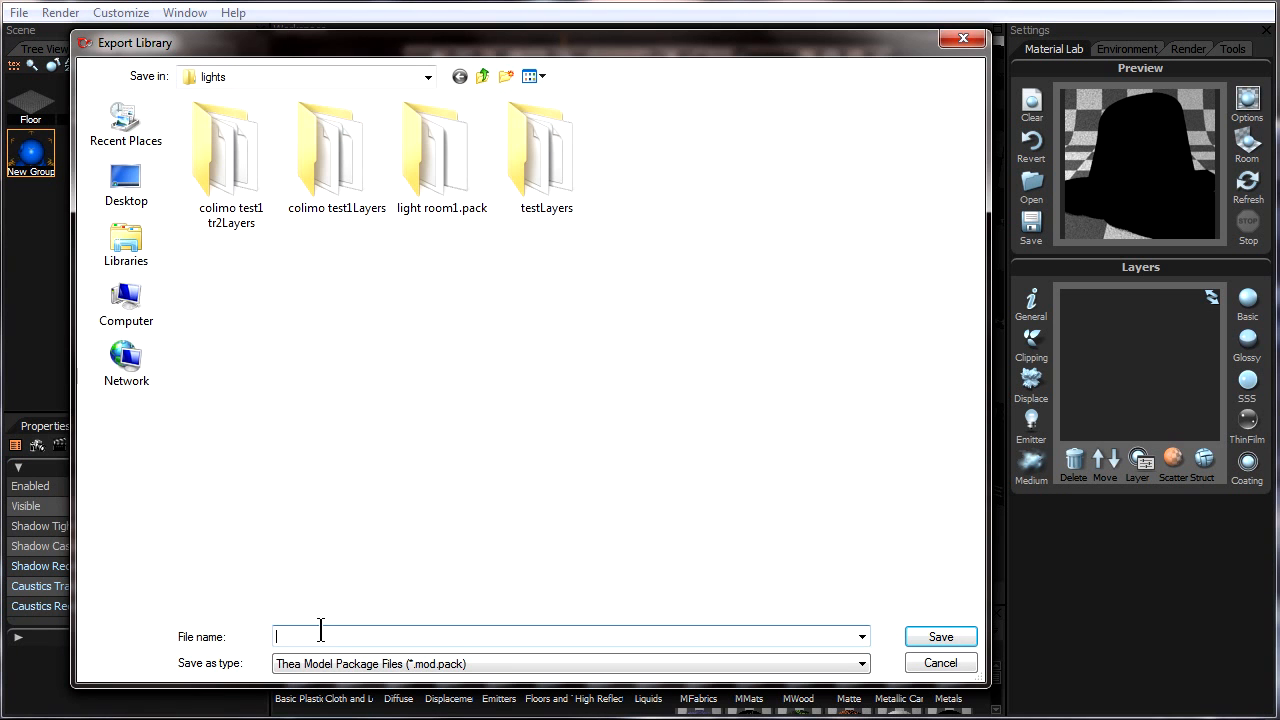
left_click(939, 663)
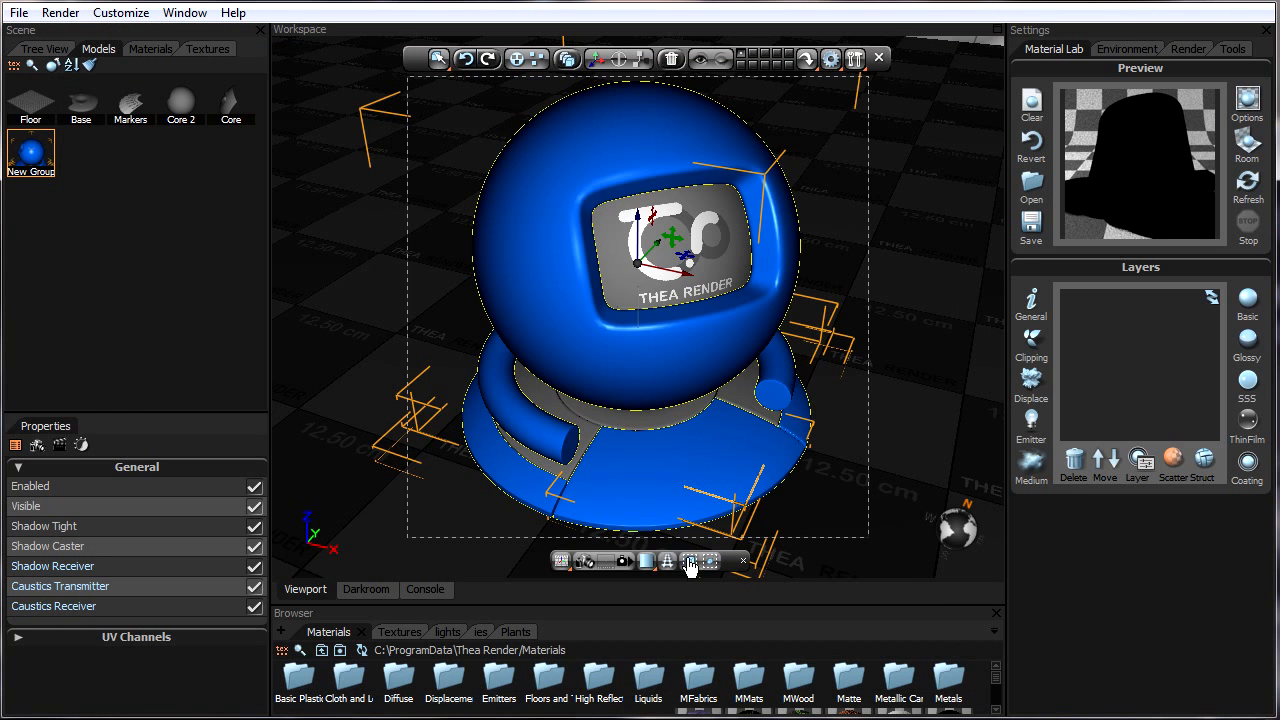
Show the Plants model folder in the browser and select the Grass2_01 model
left_click(505, 632)
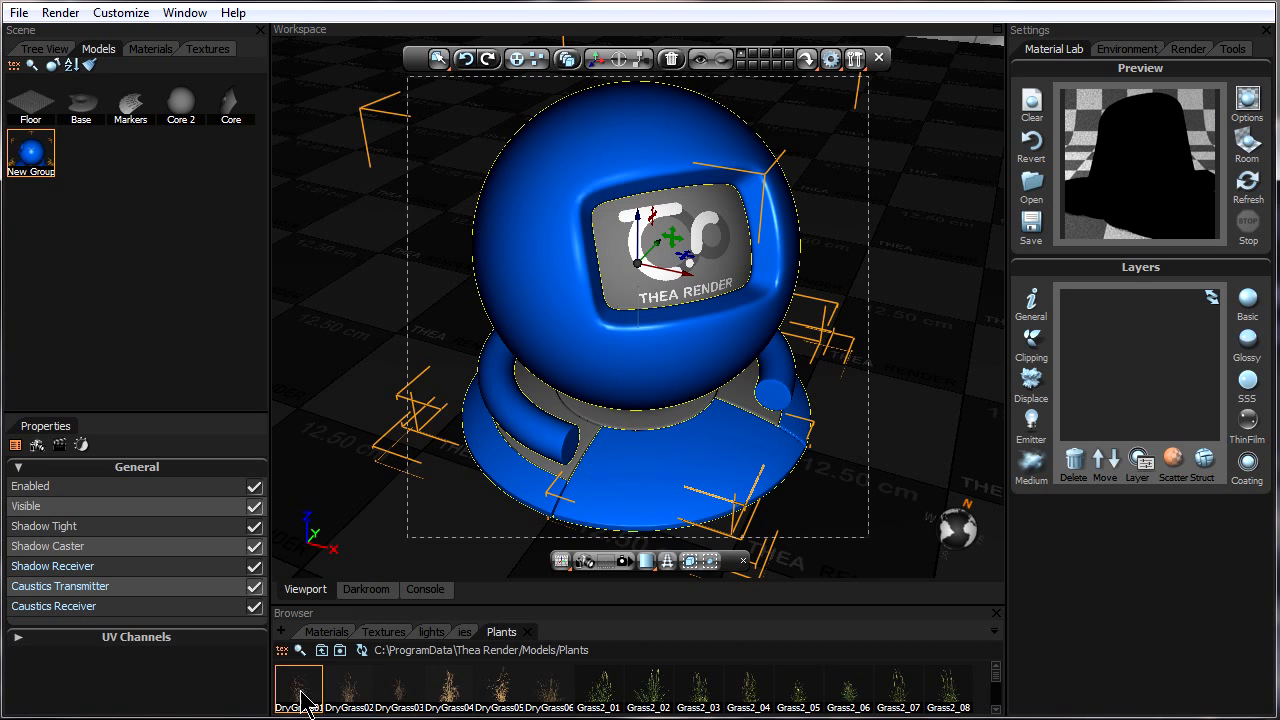
left_click(592, 695)
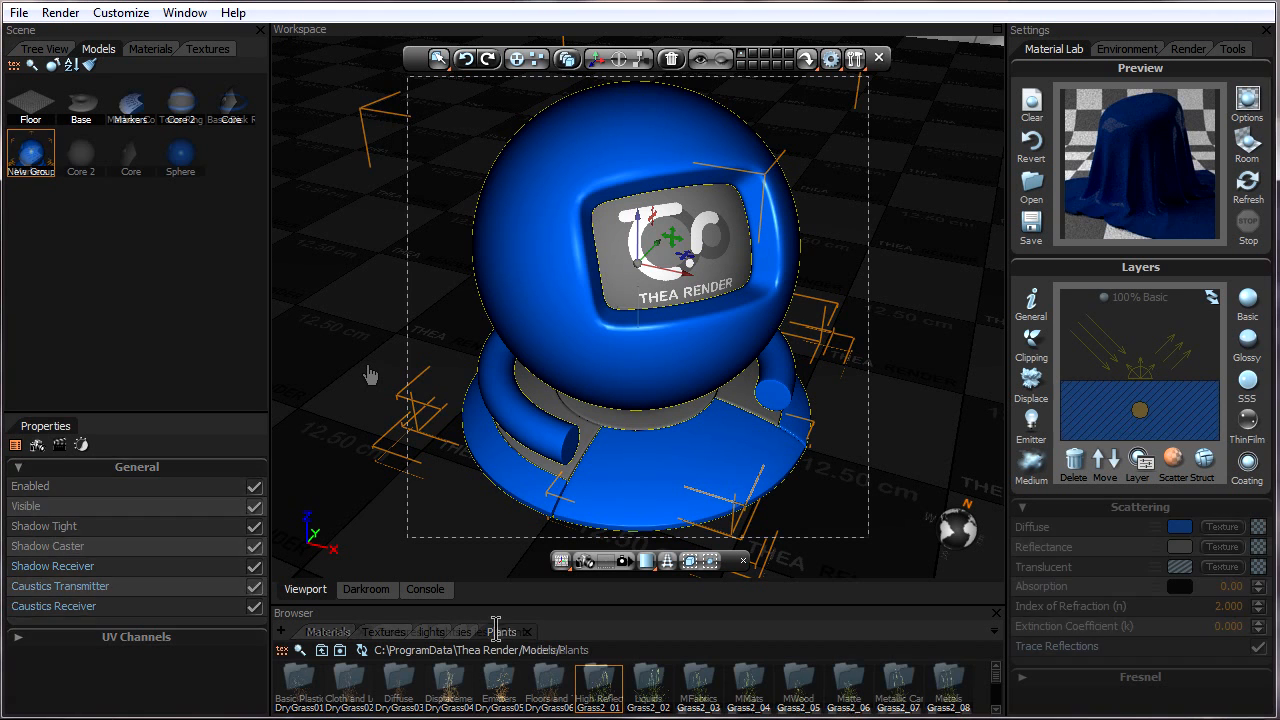
Select the blue outer sphere and switch the workspace to four viewports
left_click(367, 373)
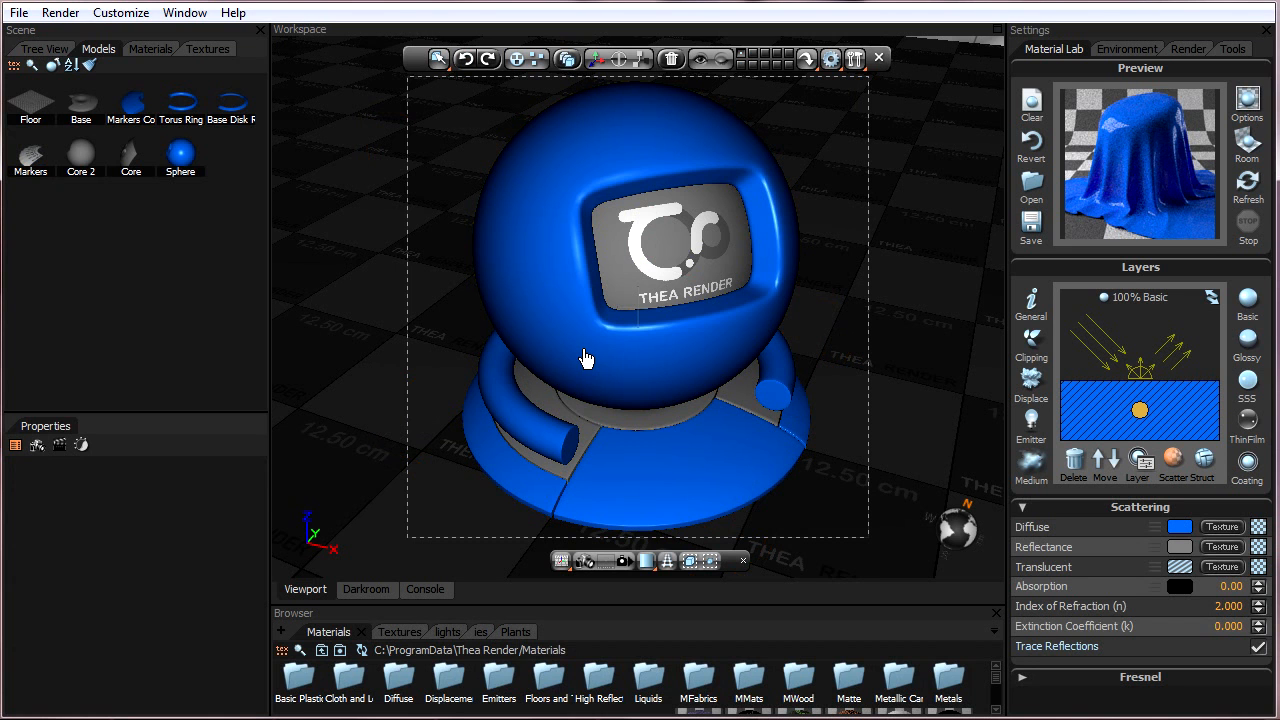
left_click(650, 346)
key("0")
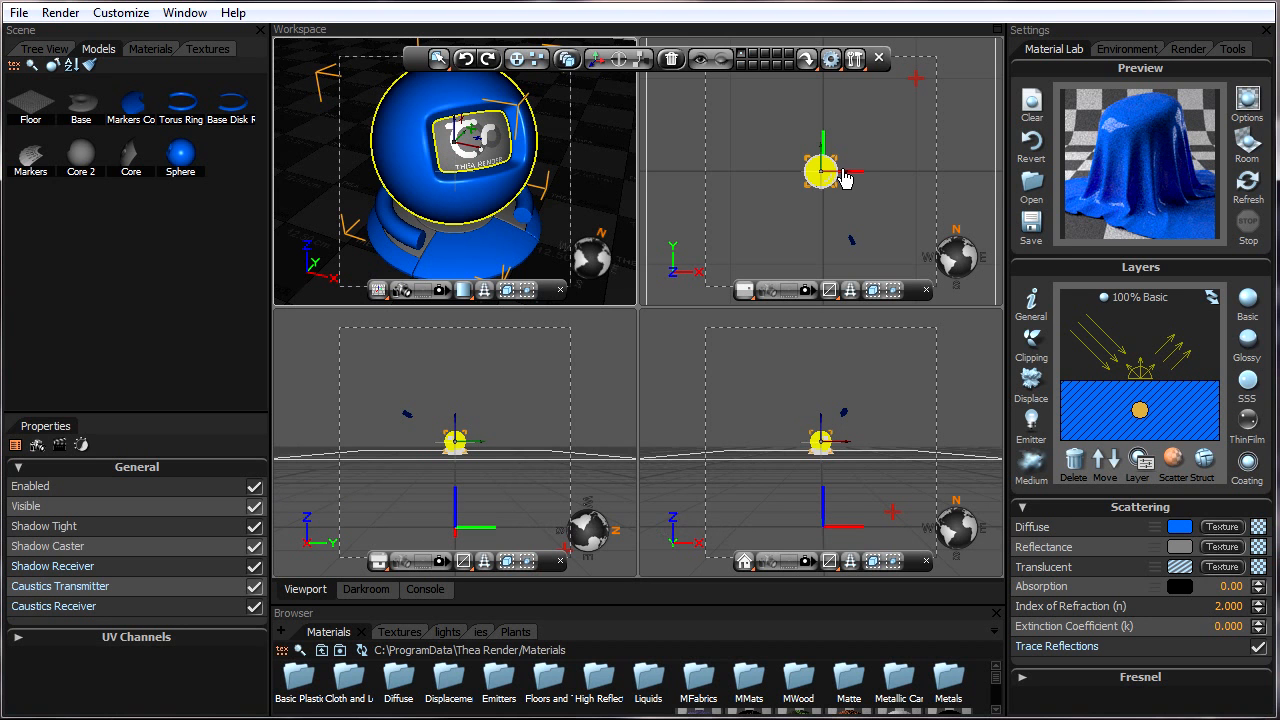
Try moving the sphere slightly in the top and front views and undo both moves
mouse_move(847, 180)
left_mouse_down()
mouse_move(815, 179)
mouse_move(887, 187)
mouse_move(847, 195)
left_mouse_up()
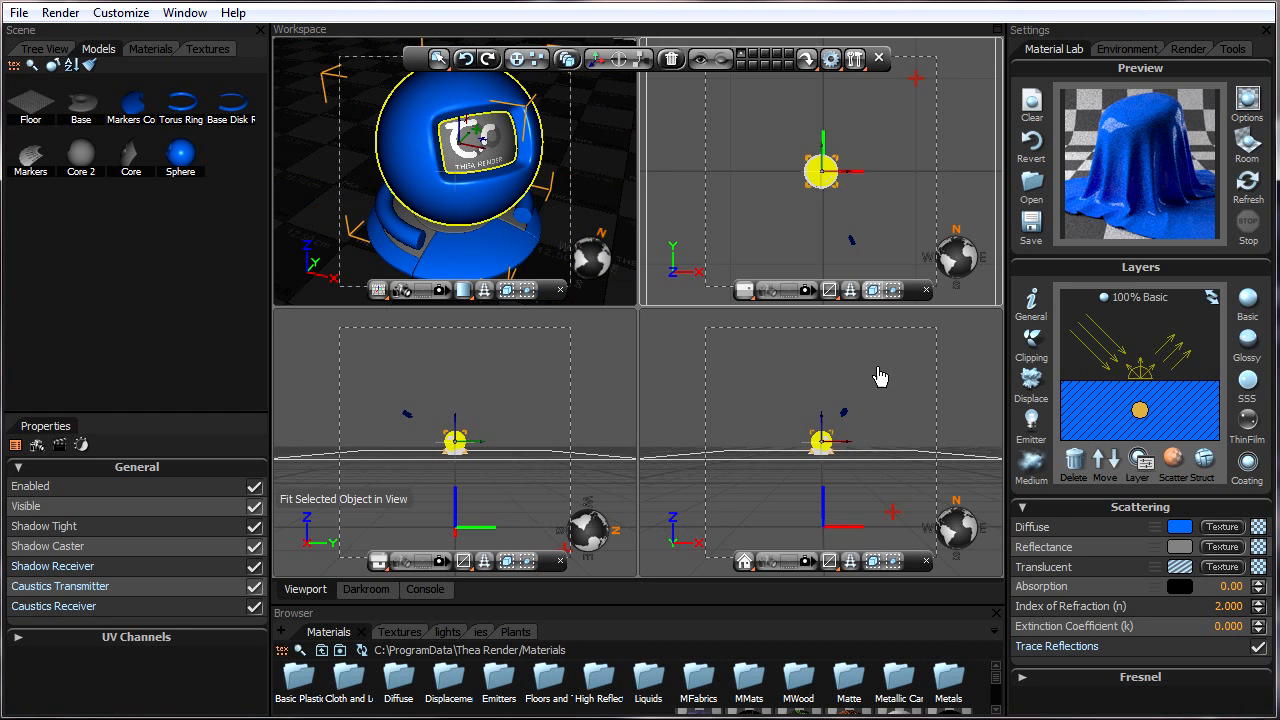
mouse_move(822, 419)
left_mouse_down()
mouse_move(823, 398)
mouse_move(829, 428)
left_mouse_up()
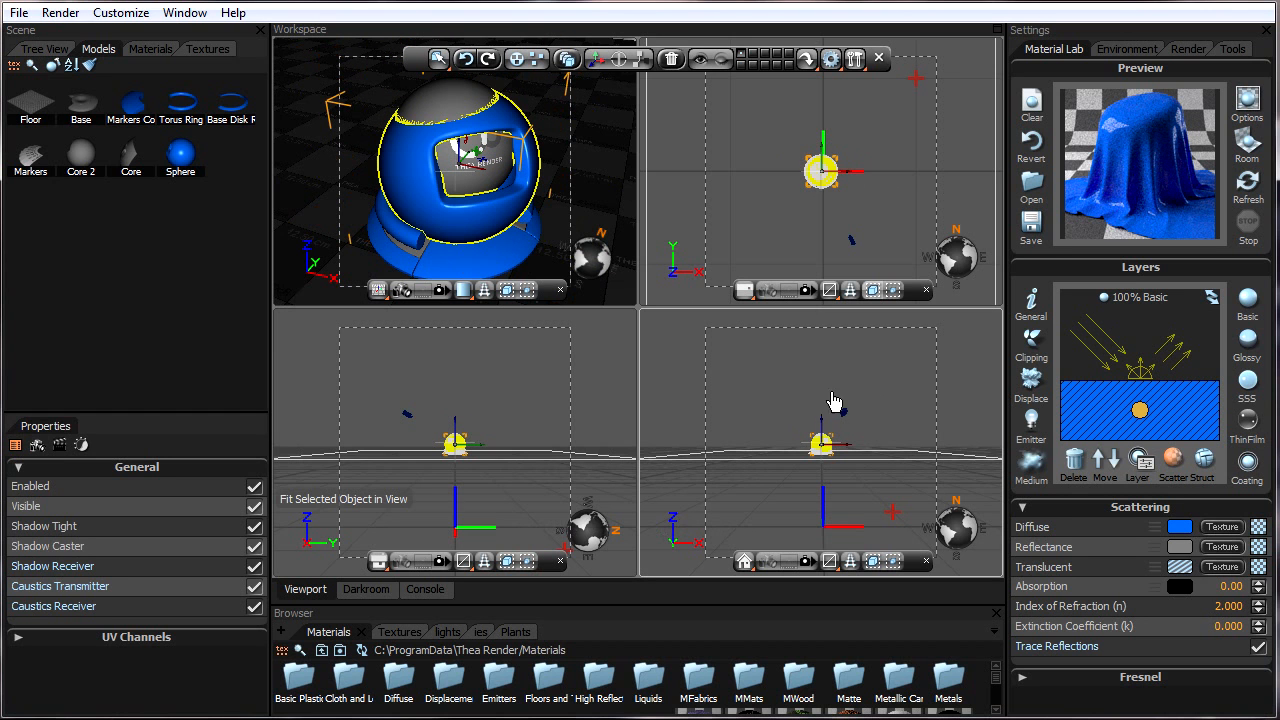
left_click(466, 60)
left_click(466, 60)
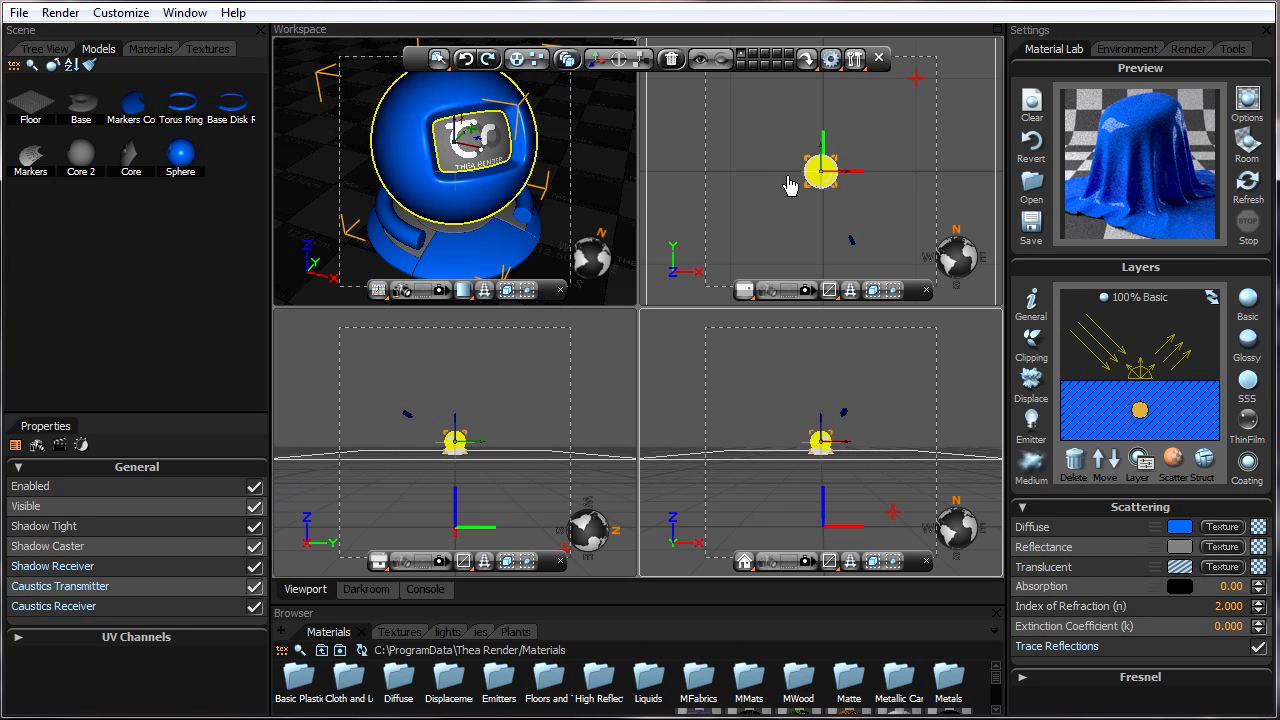
Activate the perspective viewport and maximize it
left_click(440, 190)
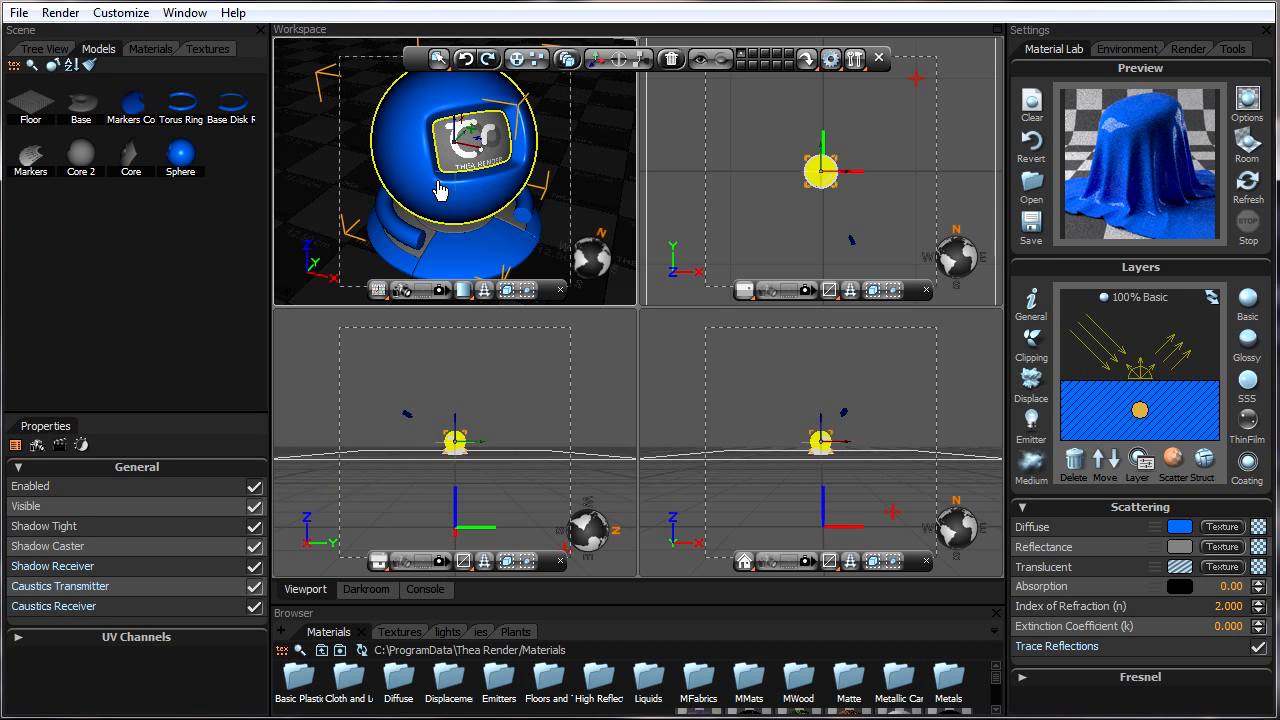
key("space")
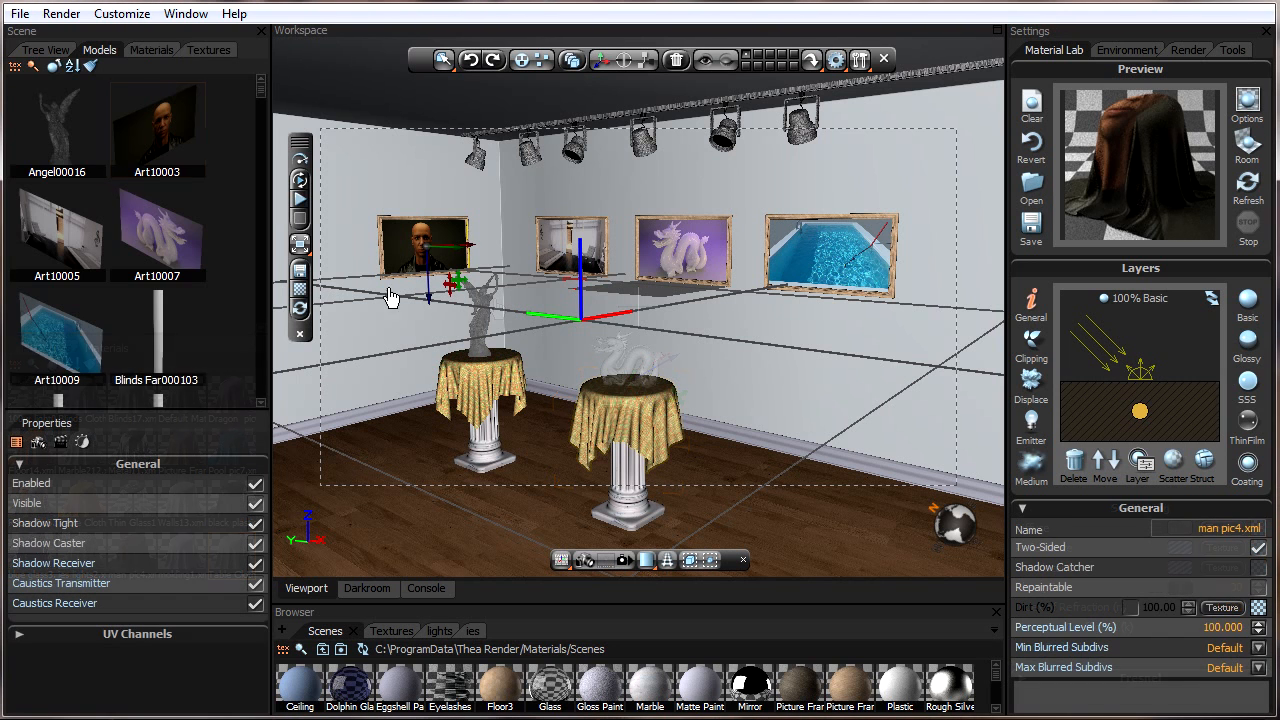
Collapse the Models branch of the scene tree and select the models that use the Dragon pic6.xml material
left_click(46, 49)
left_click(14, 83)
left_click(107, 290)
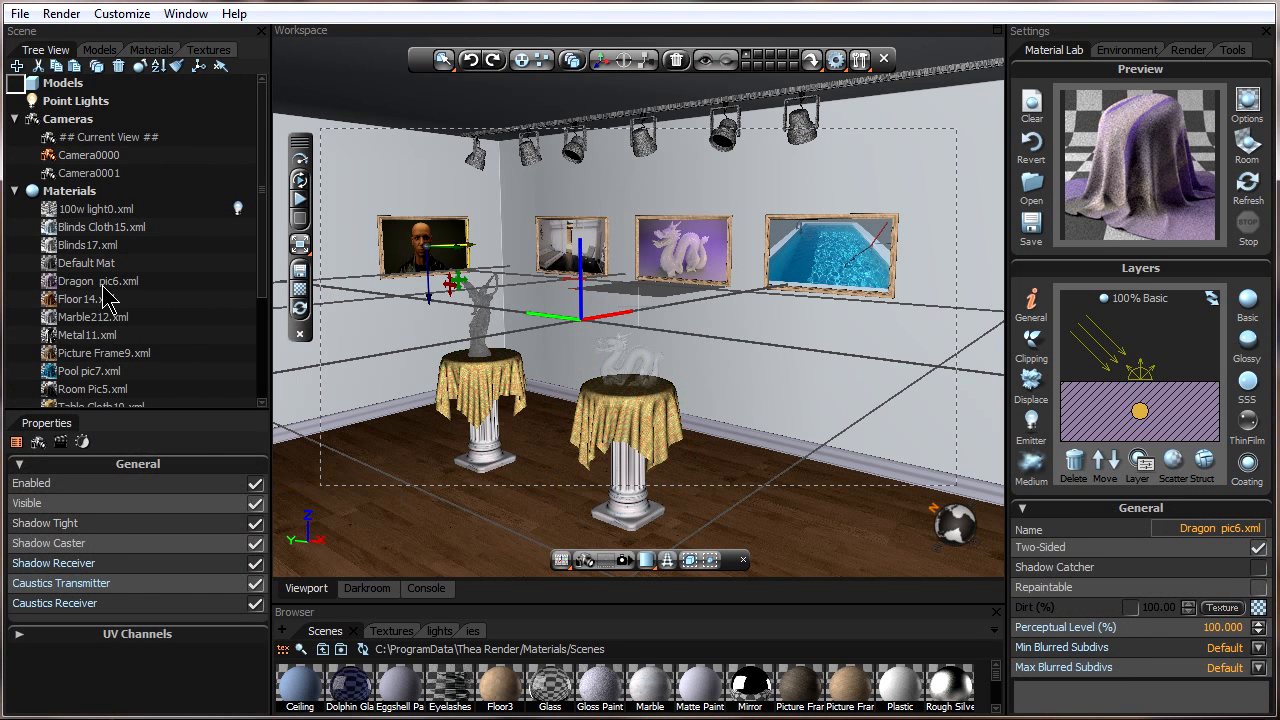
right_click(107, 290)
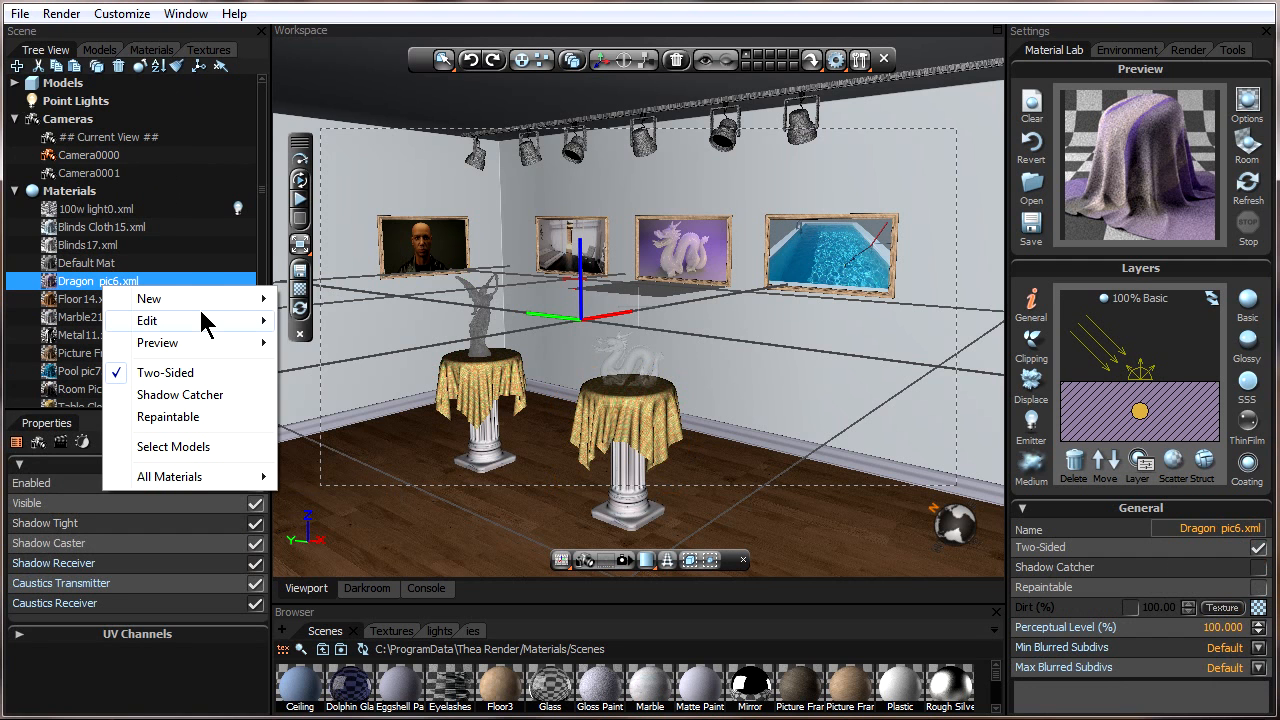
mouse_move(200, 312)
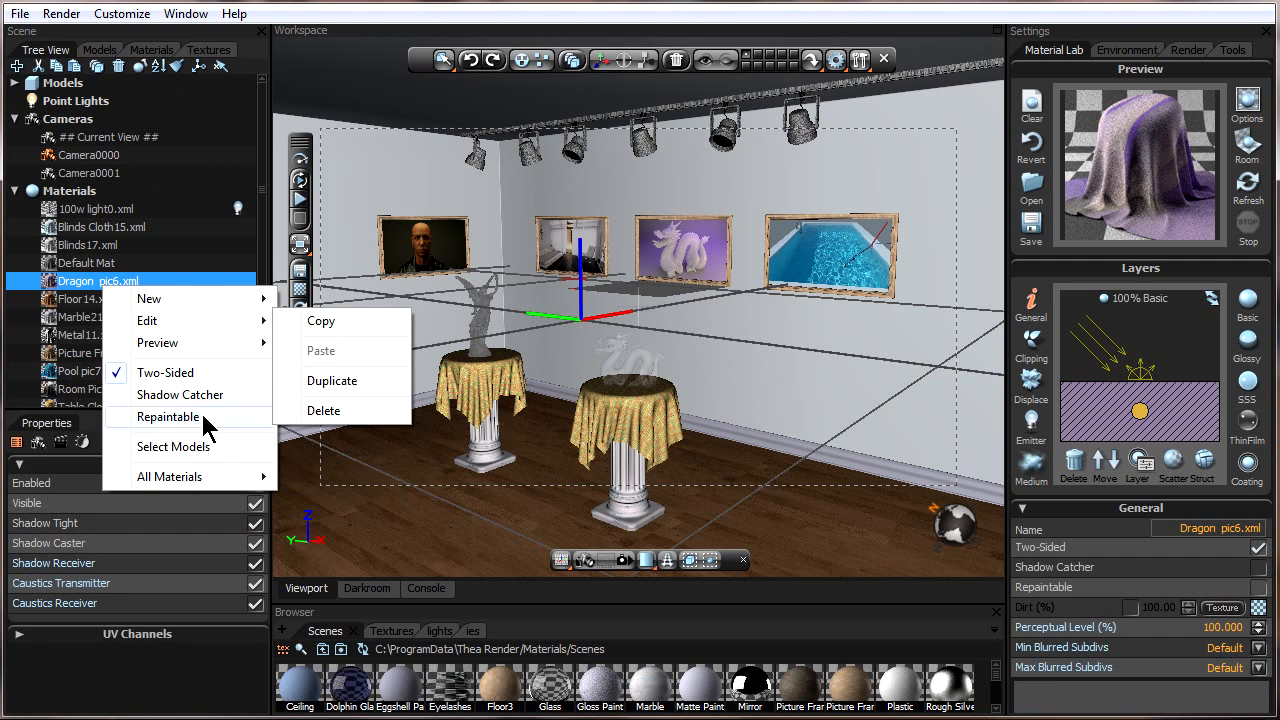
left_click(186, 450)
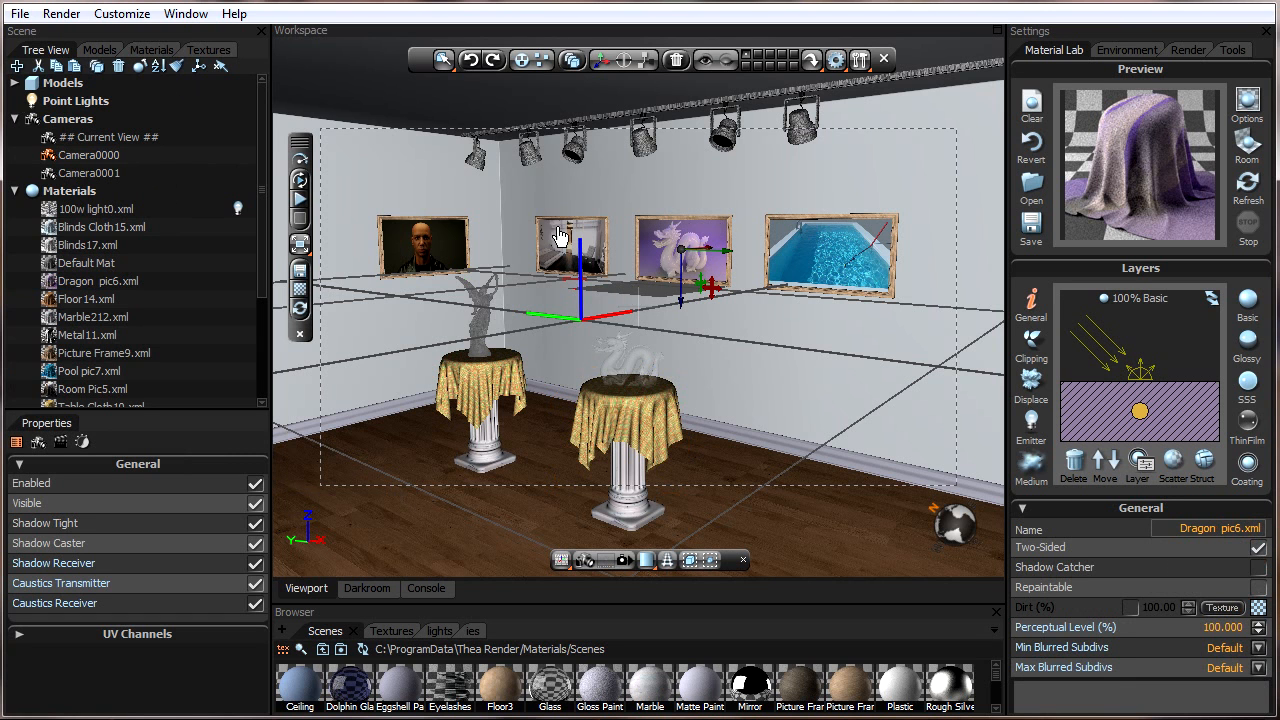
Select the models that use Metal11.xml from the material thumbnails, and clear the selection
left_click(150, 51)
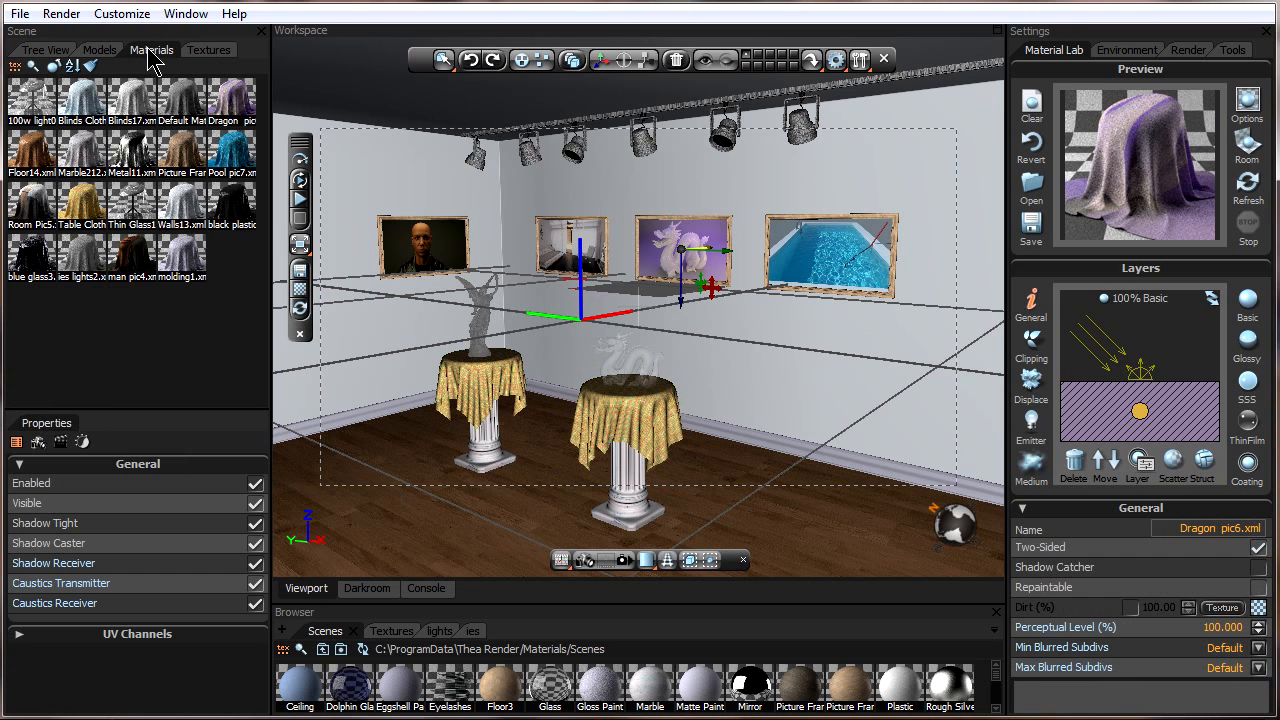
right_click(128, 158)
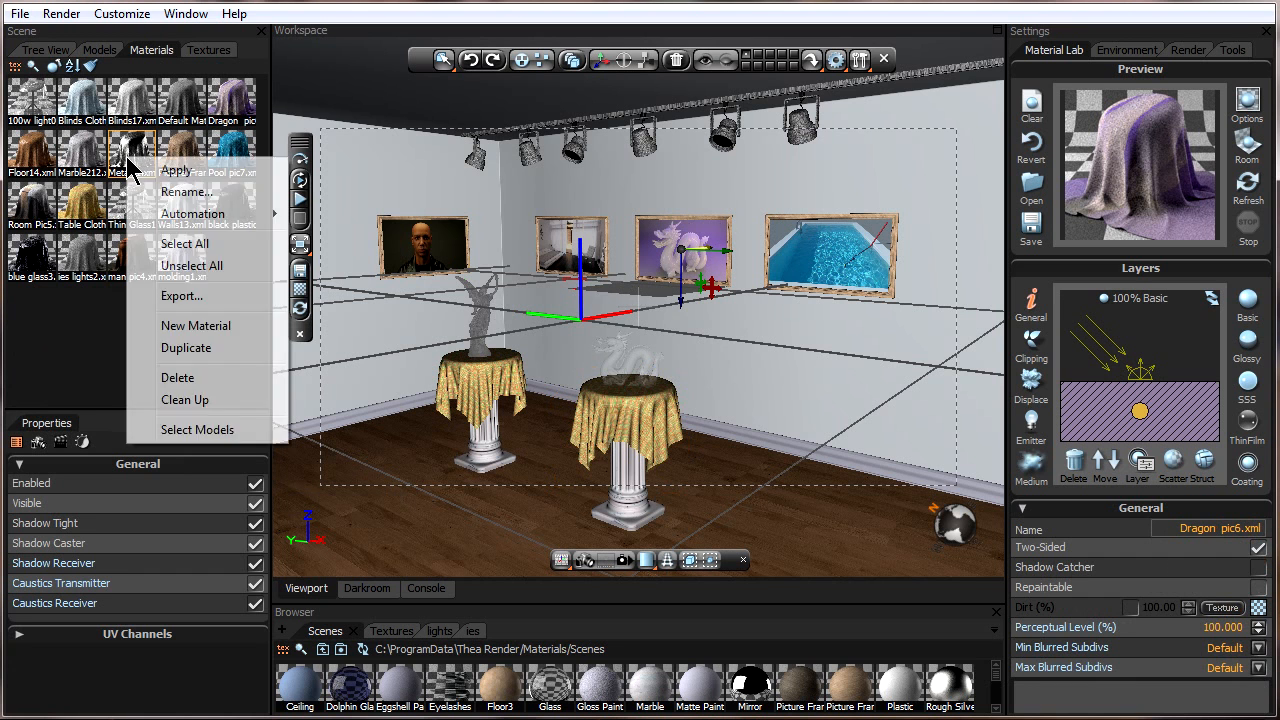
left_click(197, 430)
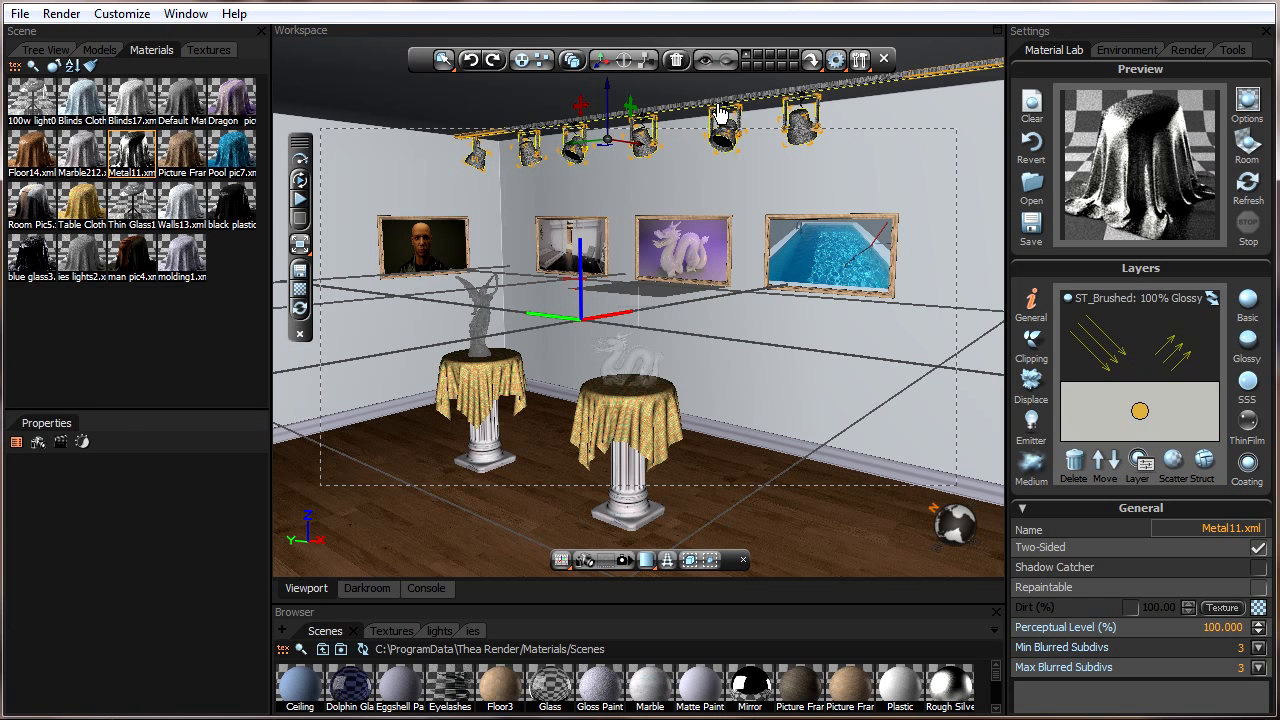
right_click(136, 160)
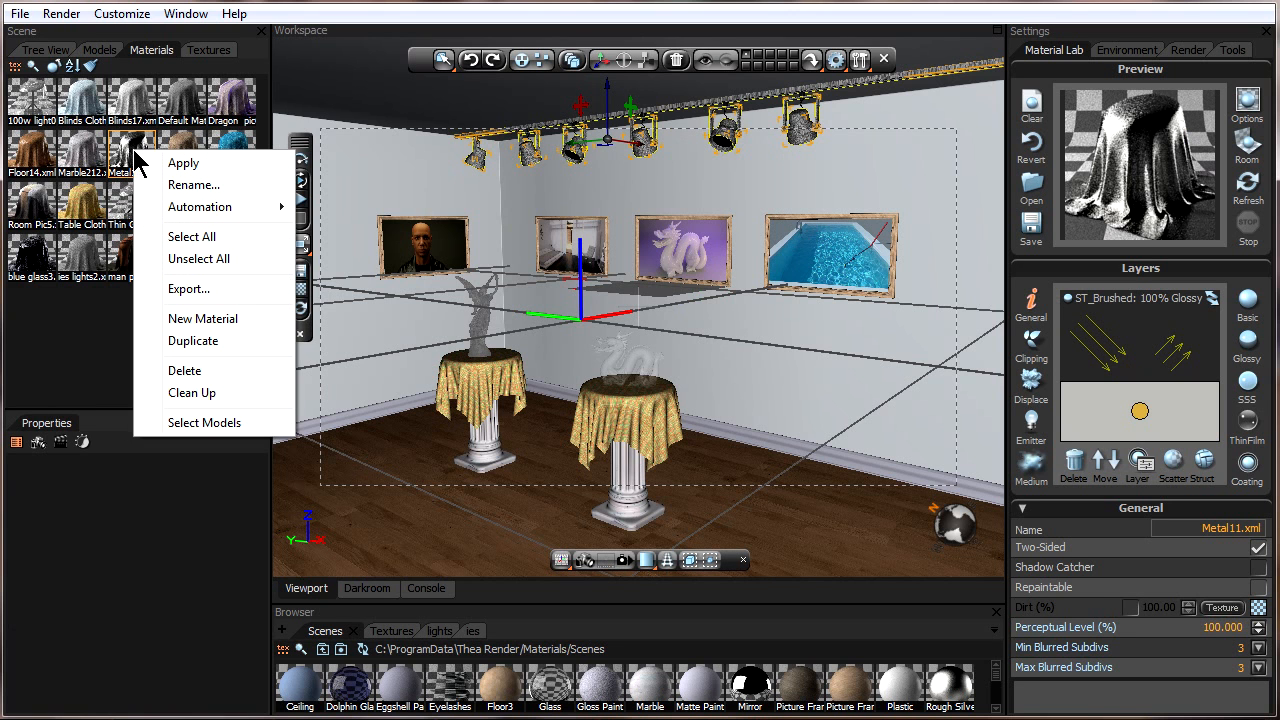
left_click(194, 427)
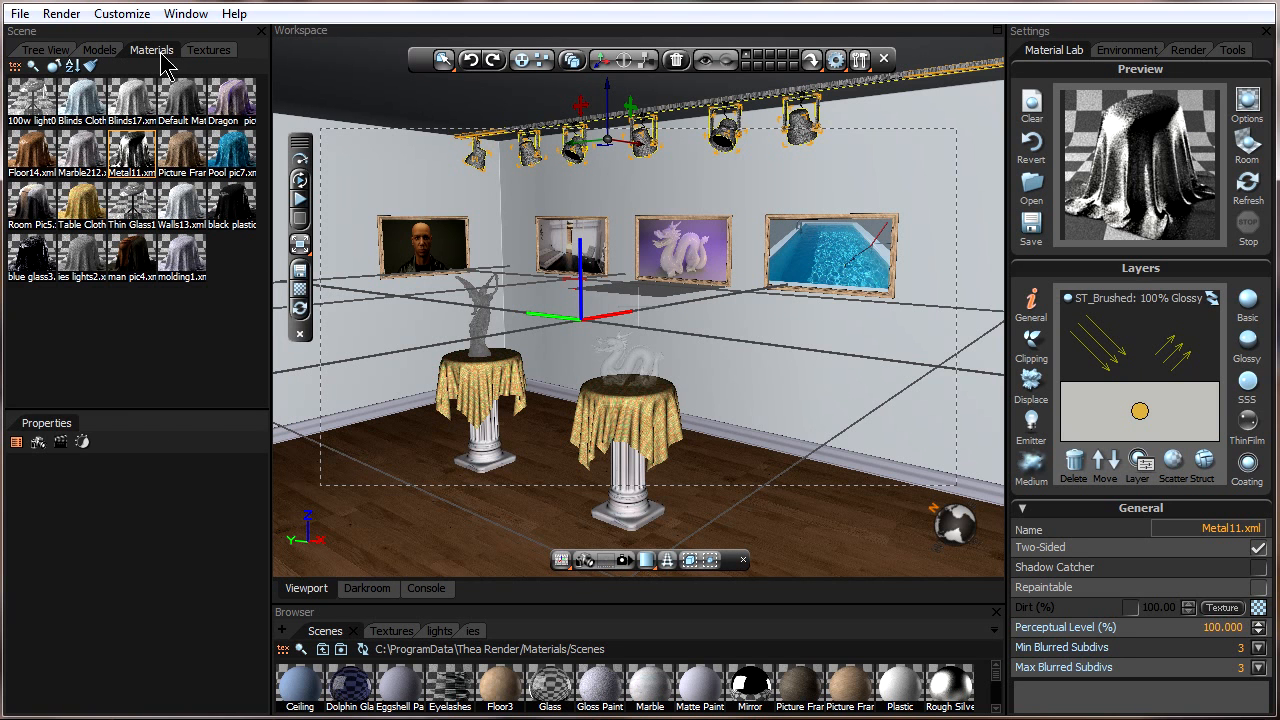
left_click(55, 67)
left_click(55, 67)
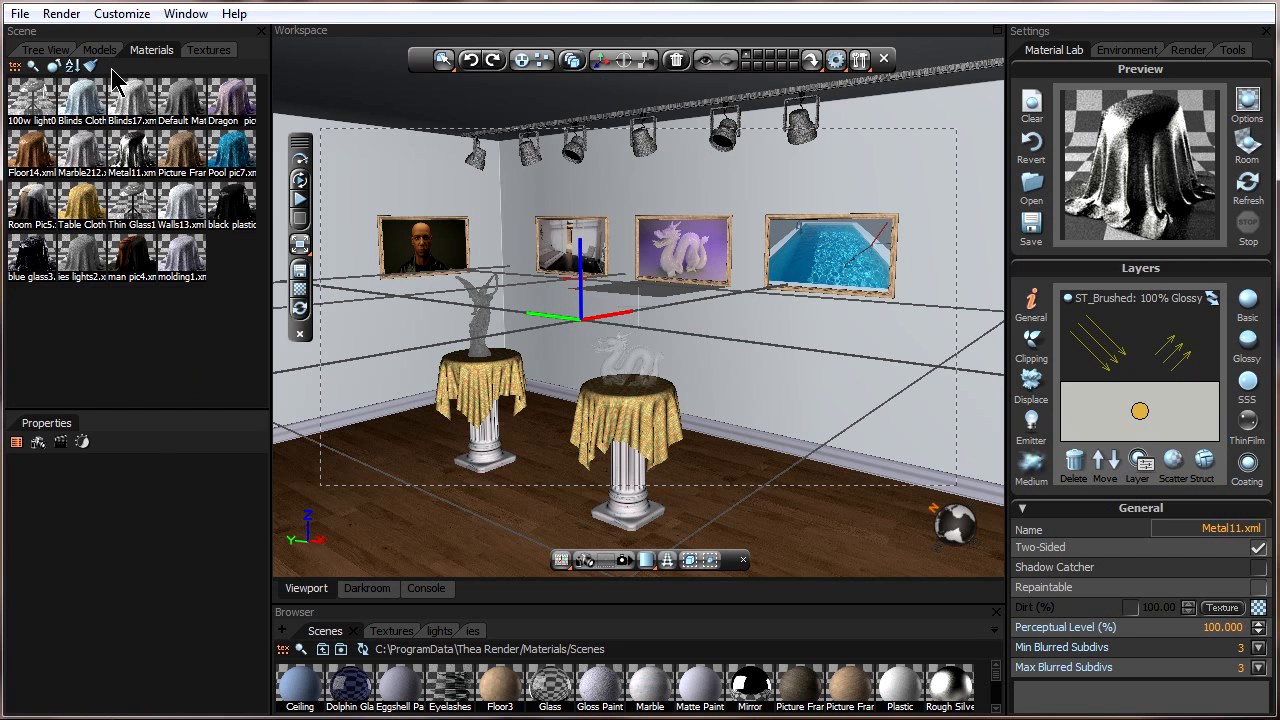
Select the Angel00016 model in the scene tree
left_click(46, 49)
left_click(92, 101)
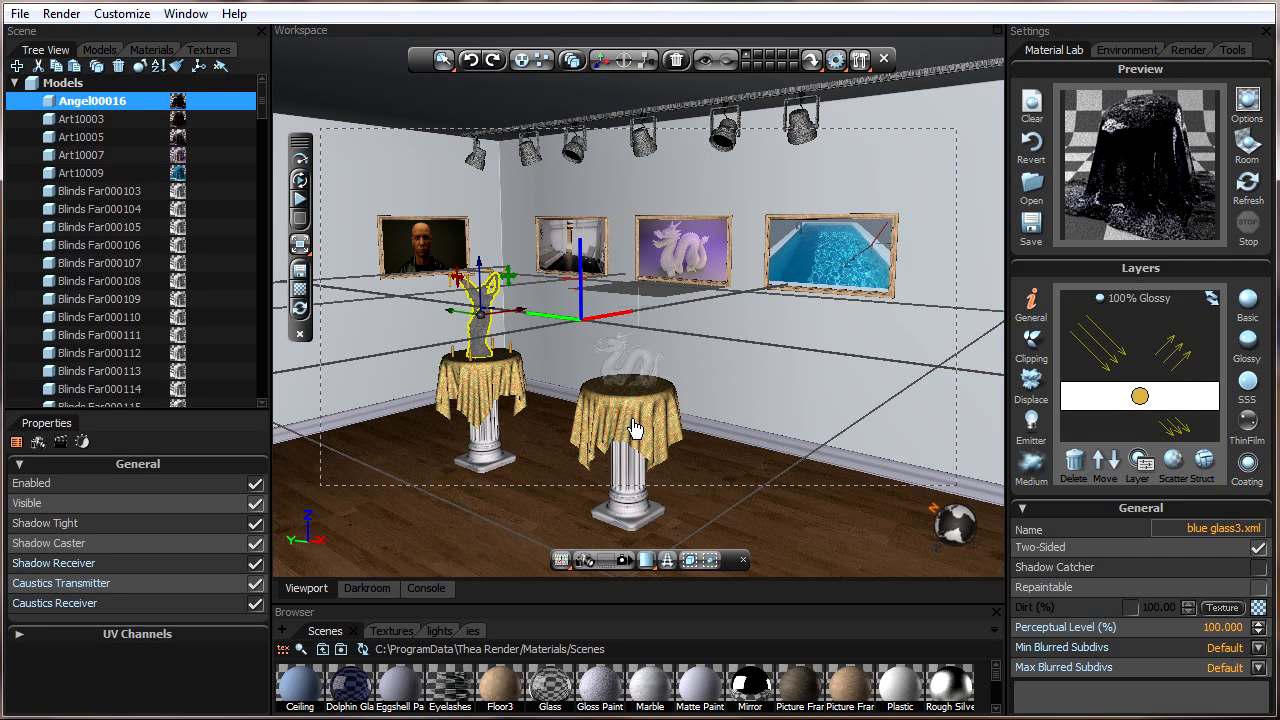
Select the two tables' cloths alternately, with the material thumbnails shown, to compare their materials
left_click(484, 388)
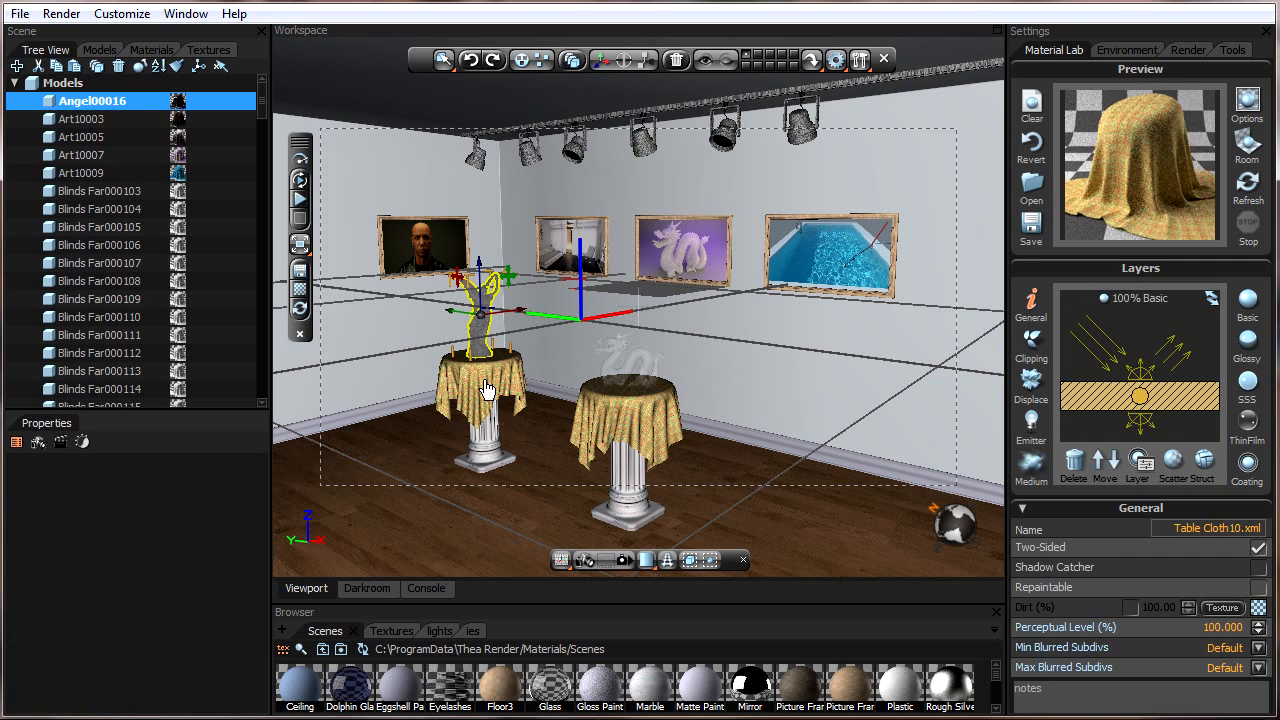
left_click(155, 51)
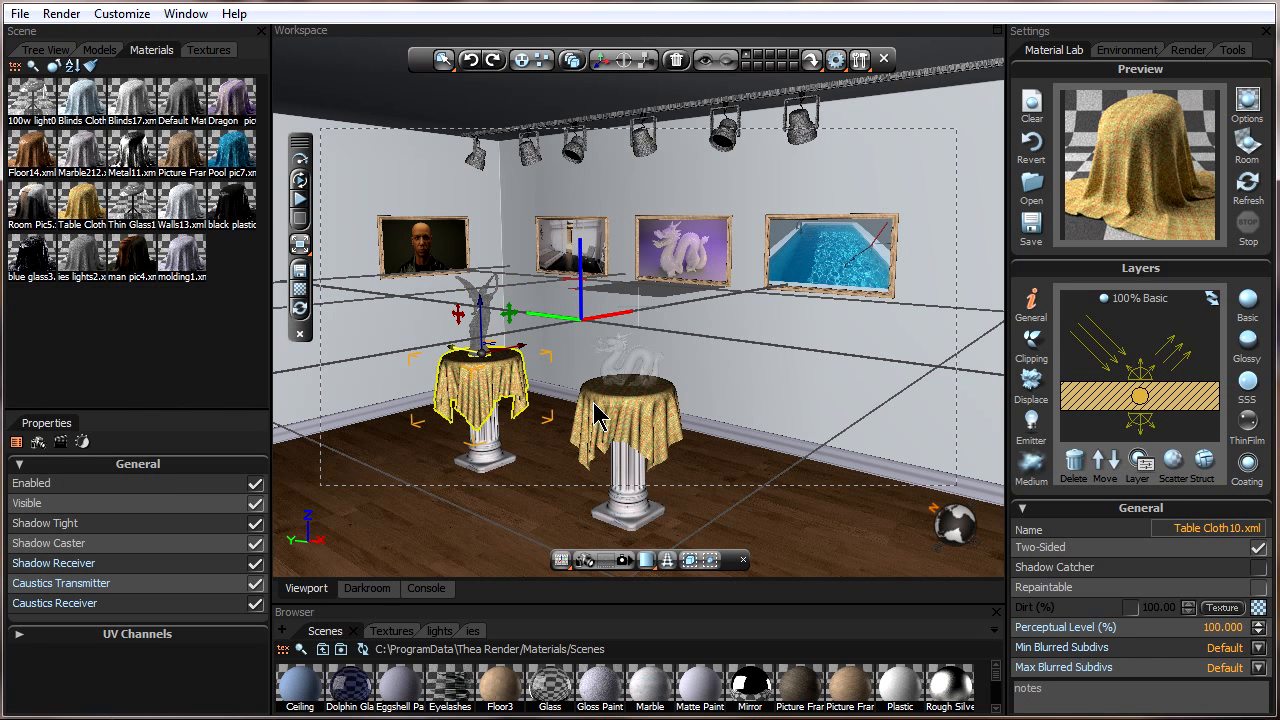
left_click(636, 424)
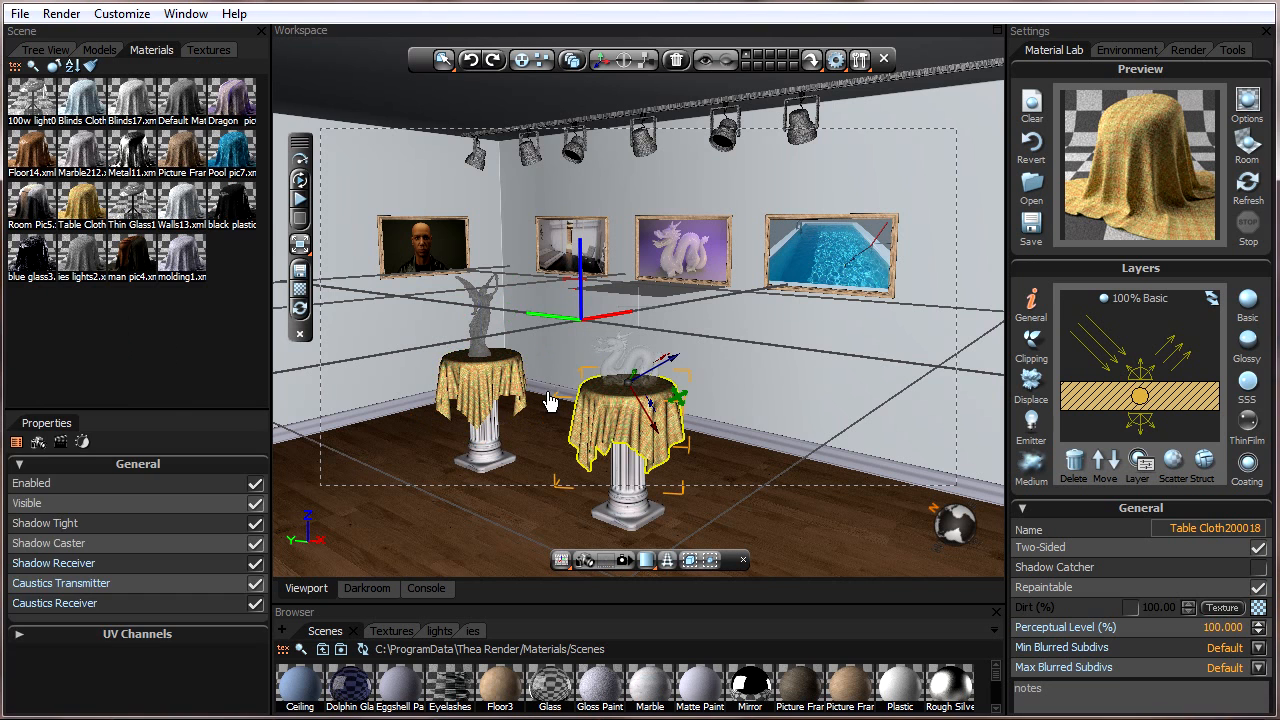
left_click(481, 388)
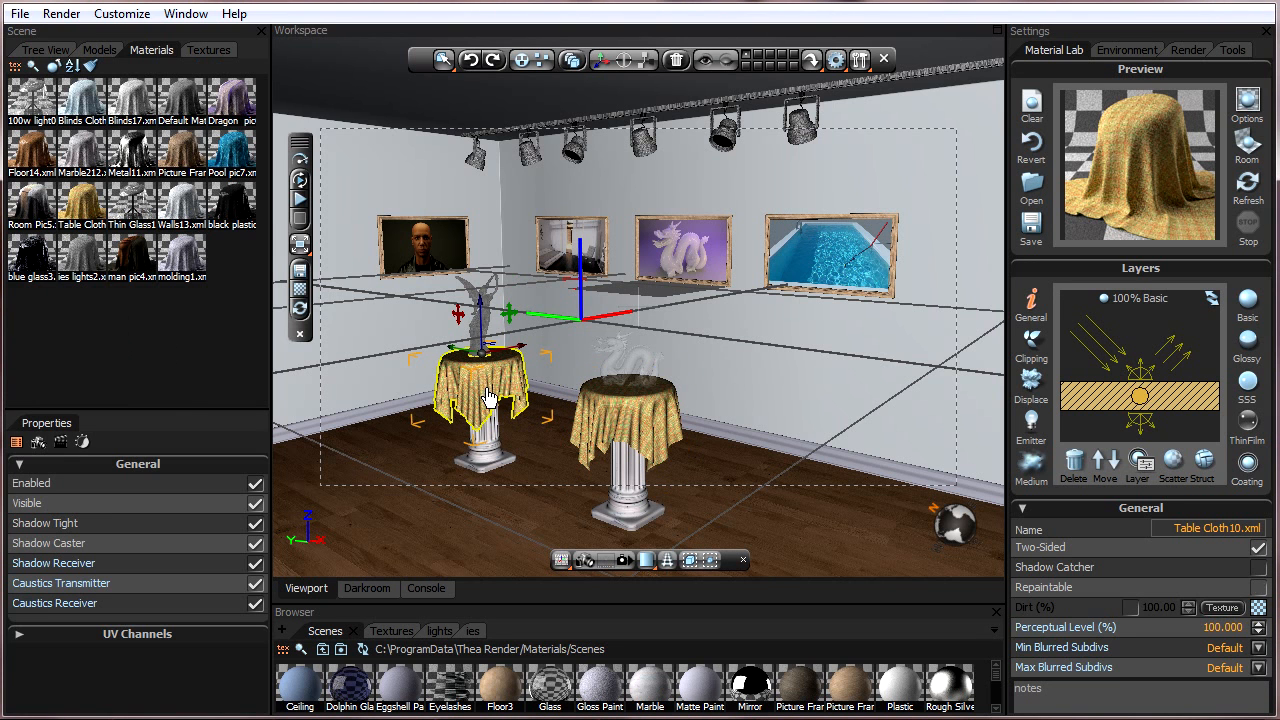
Make the material of the front table's cloth unique
left_click(634, 427)
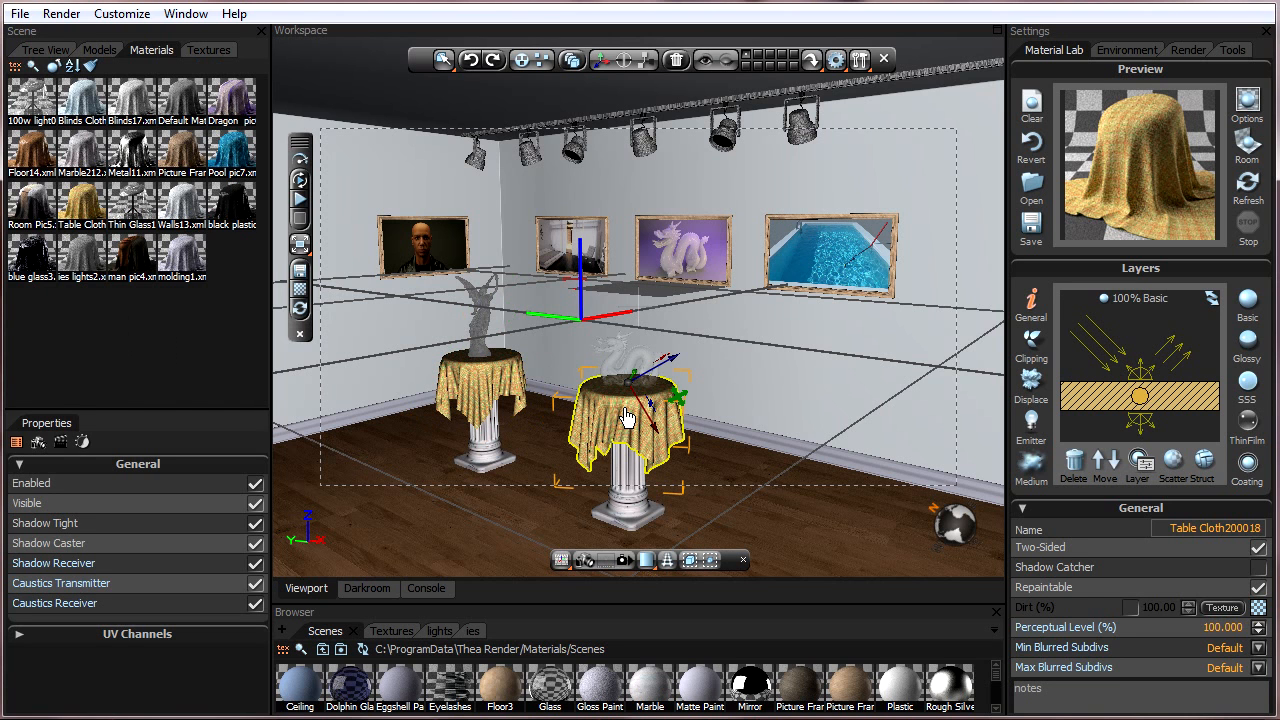
right_click(626, 418)
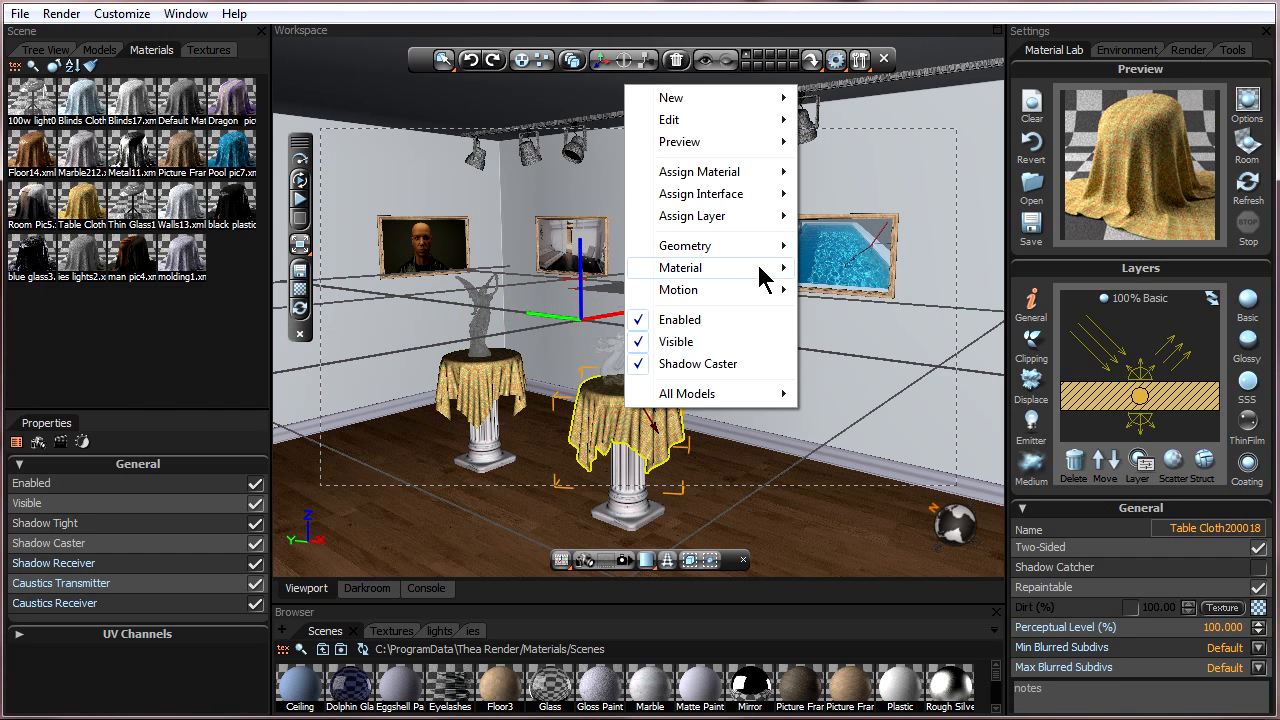
mouse_move(768, 272)
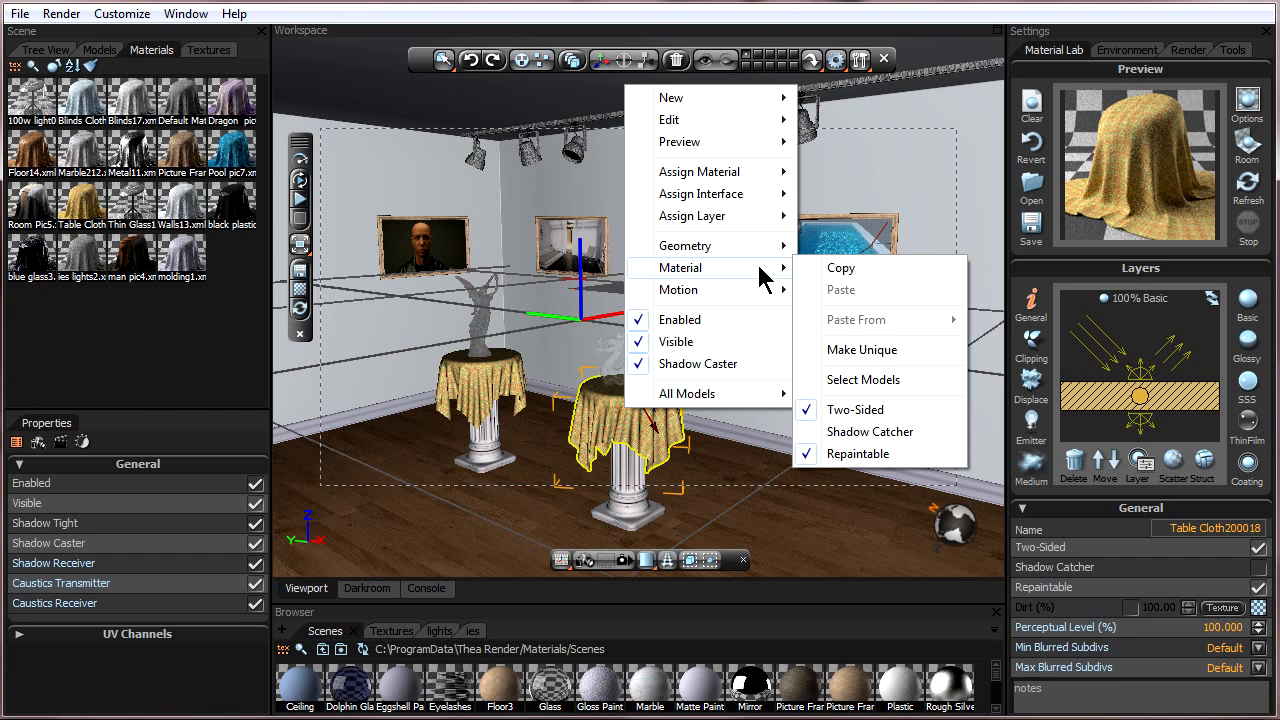
left_click(880, 358)
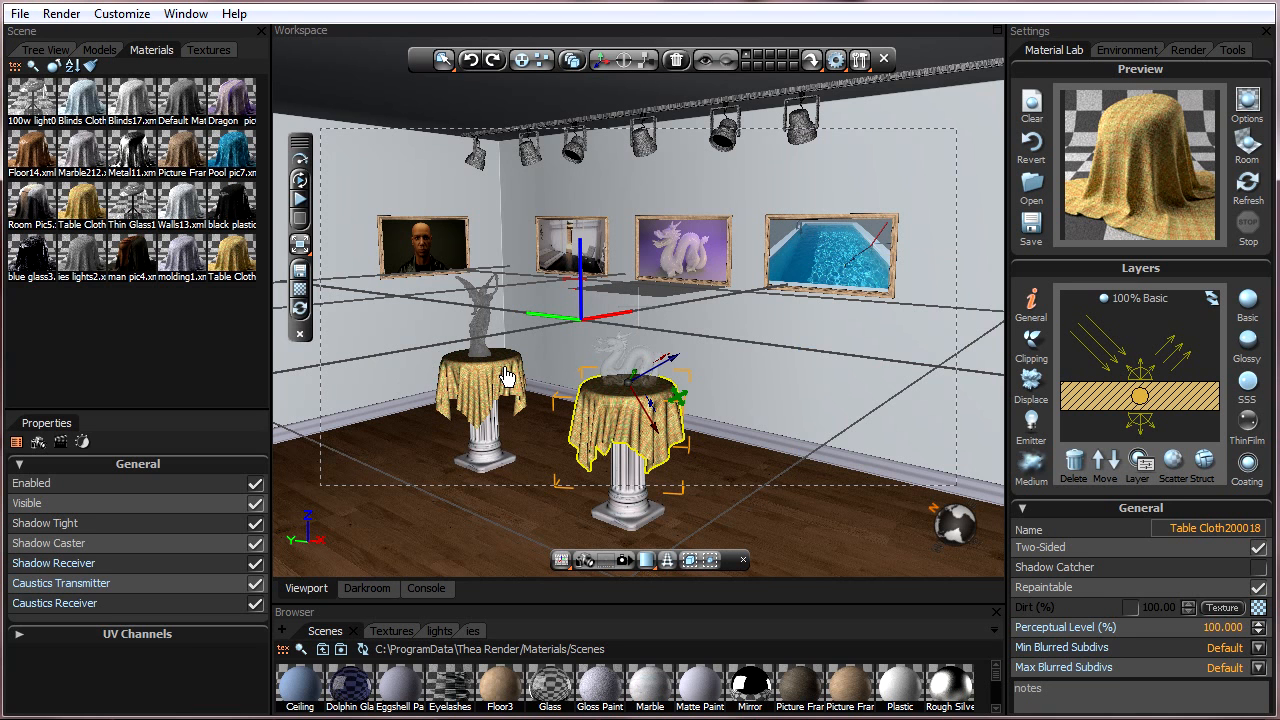
Select the newly added Table Cloth material thumbnail and each table's cloth to check their material assignments
left_click(232, 258)
left_click(483, 387)
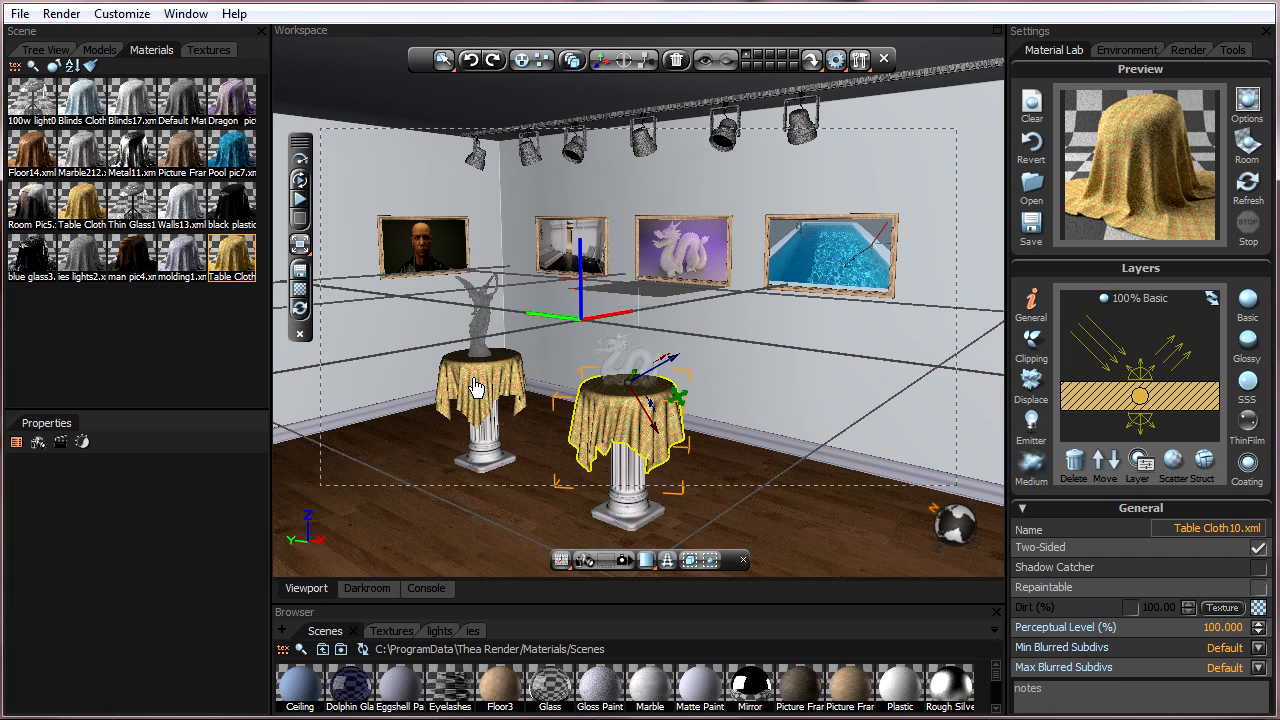
left_click(639, 413)
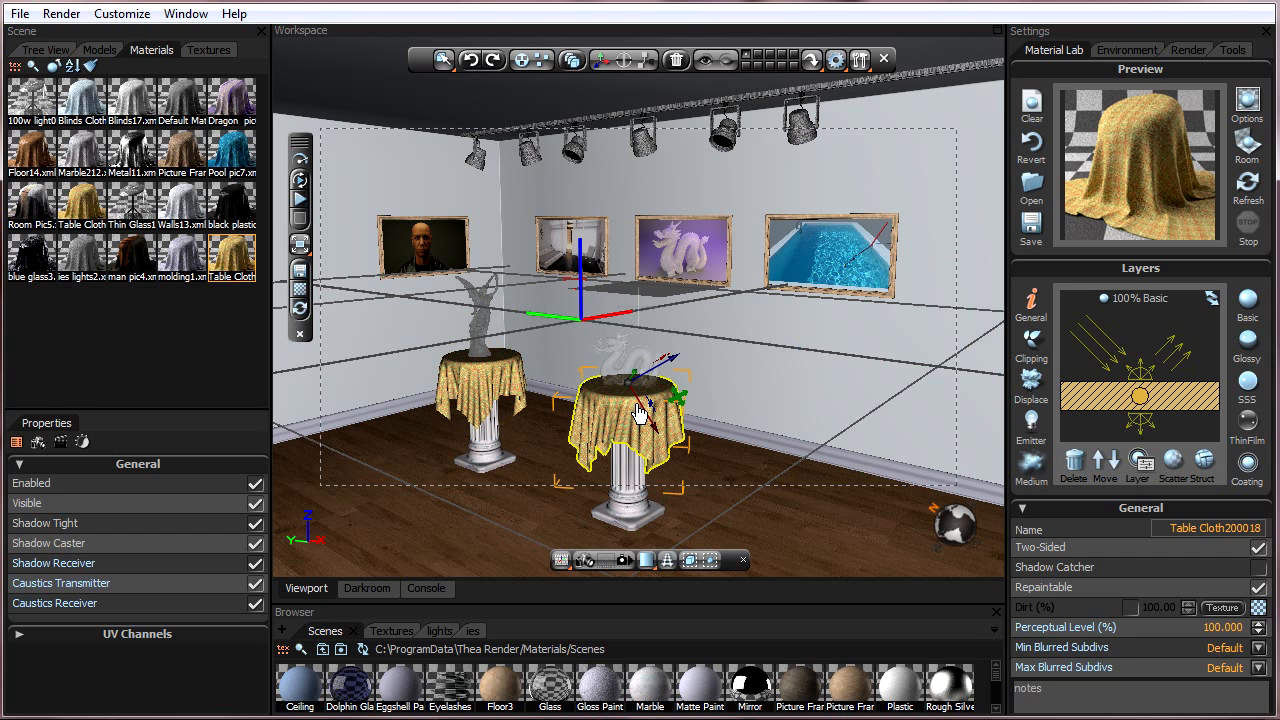
Delete the existing layer of the front table cloth's material and add a new Basic layer
left_click(1073, 462)
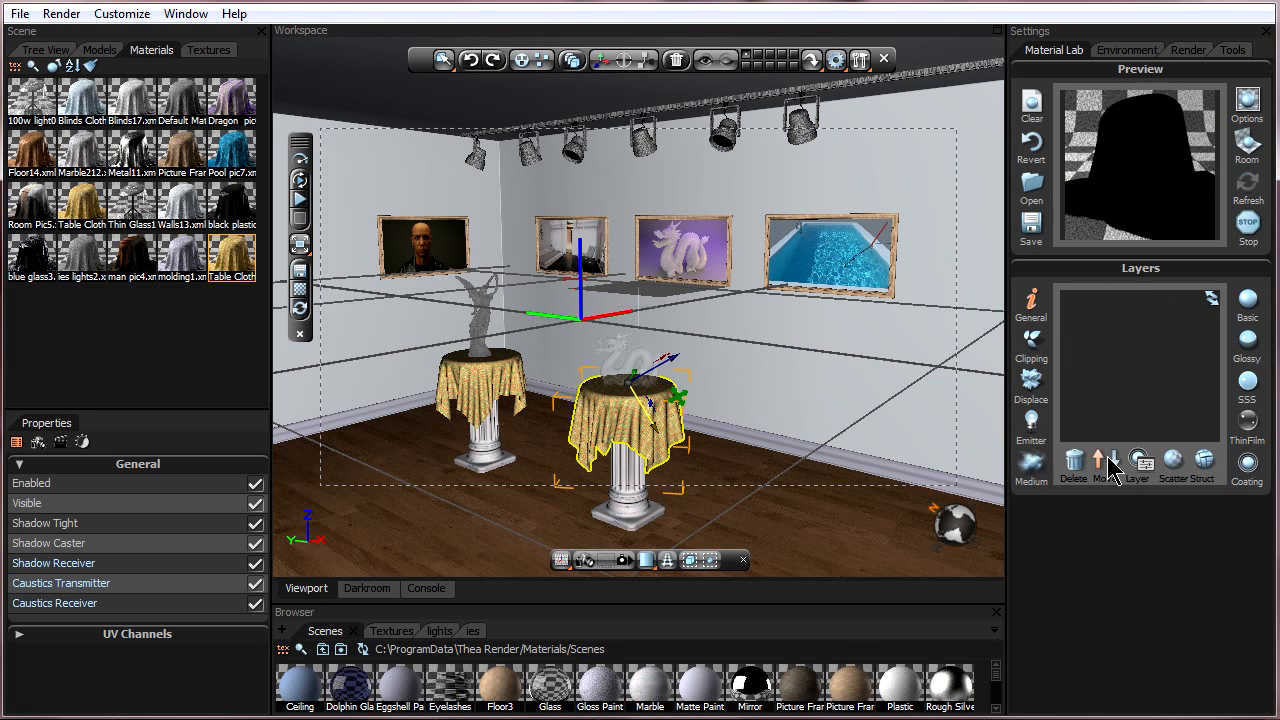
left_click(1250, 298)
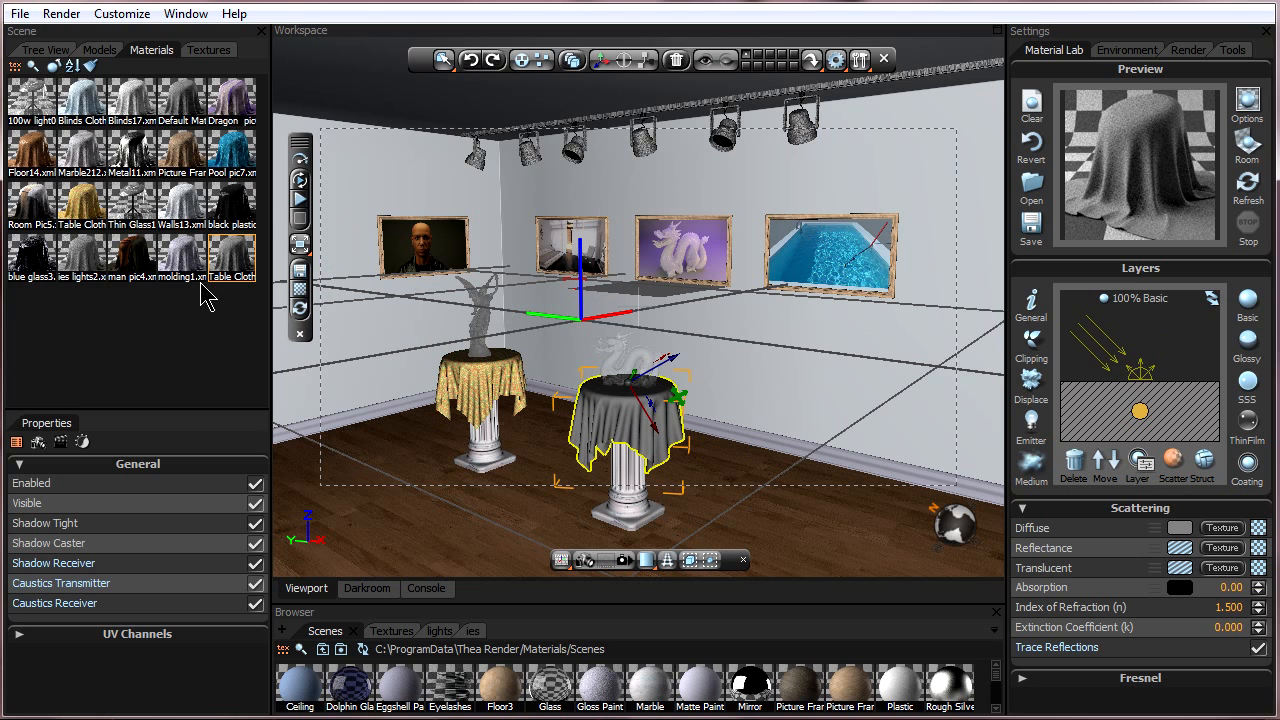
Dock the scene's Materials list beside Properties and return it to its place among the Scene lists
left_click(47, 52)
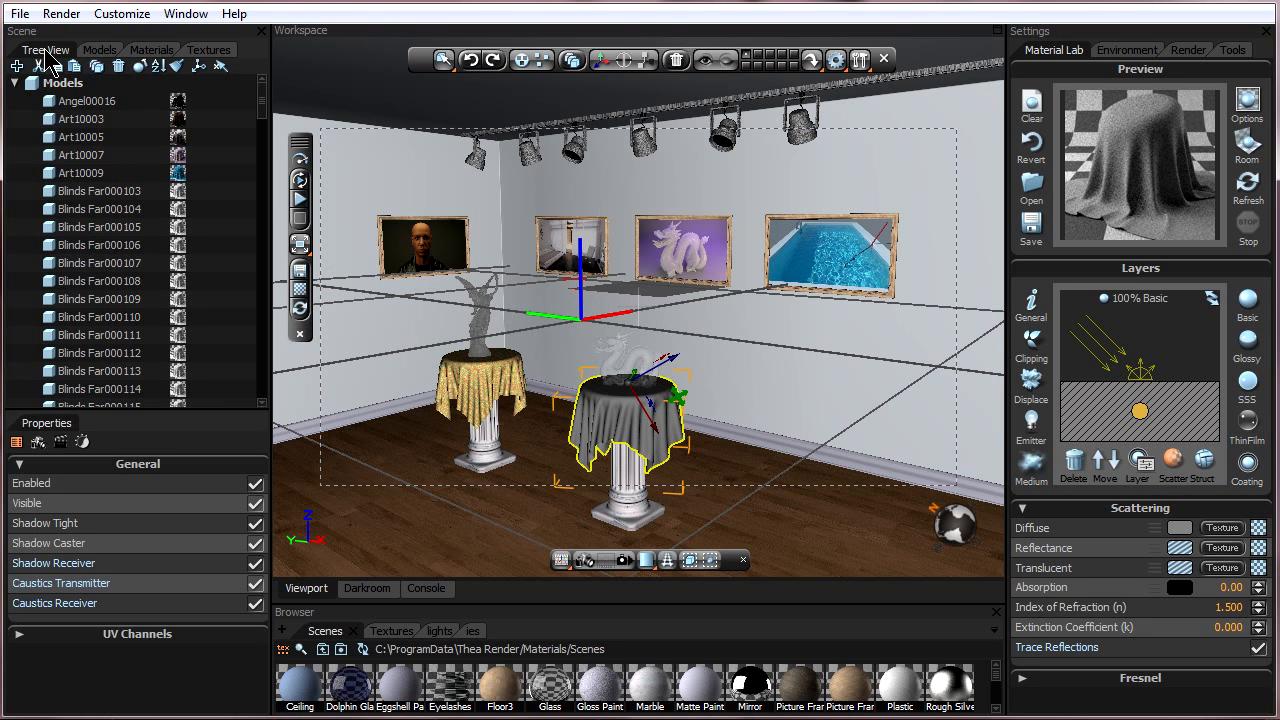
left_click(152, 52)
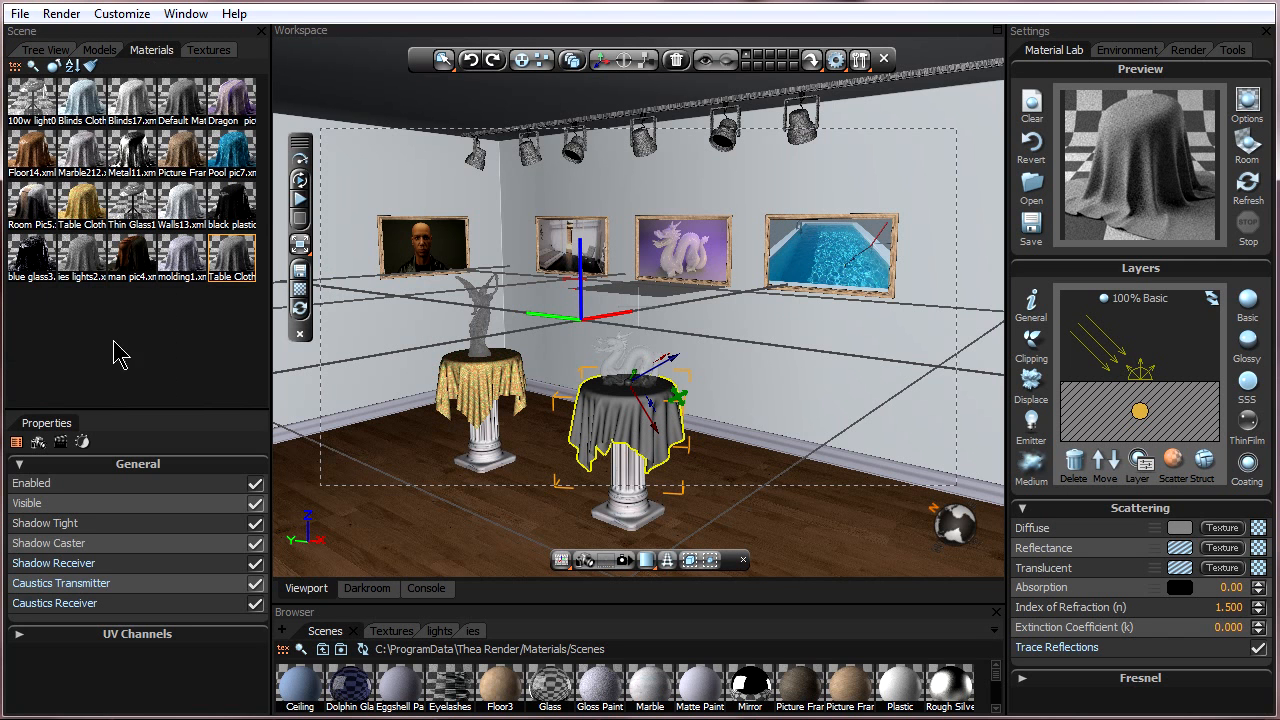
left_click_drag(98, 428, 100, 430)
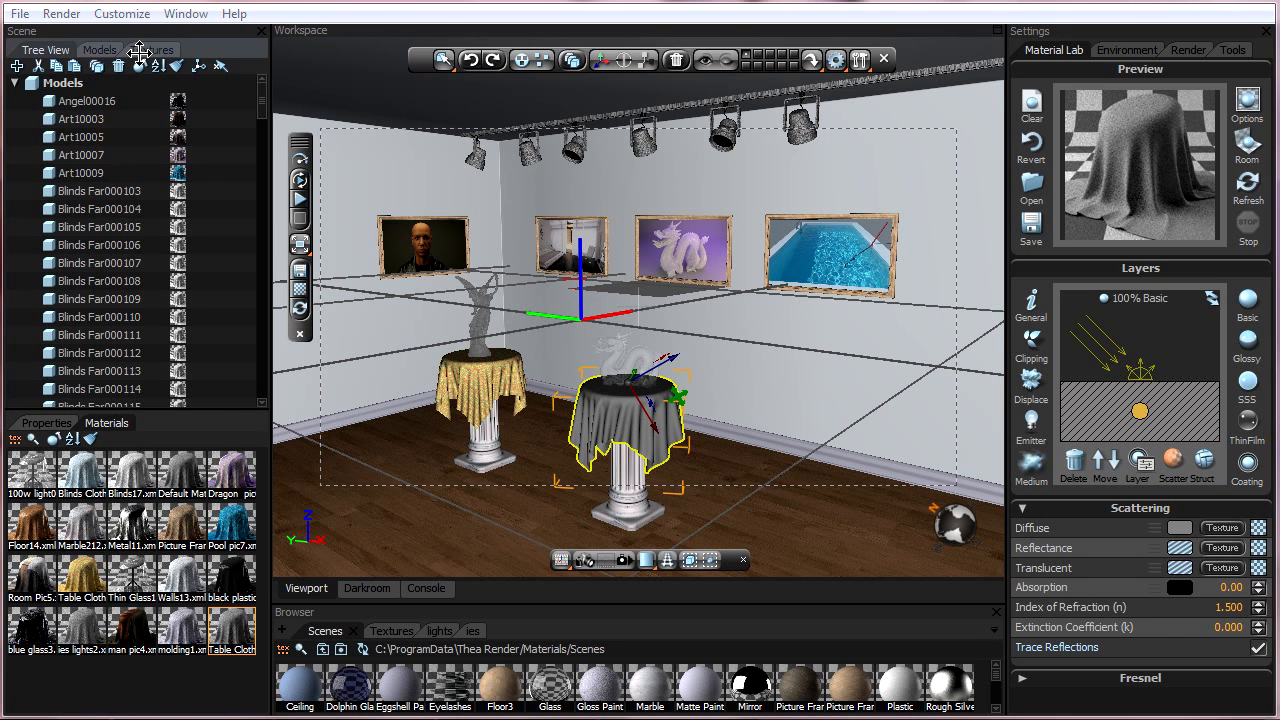
left_click_drag(132, 50, 134, 52)
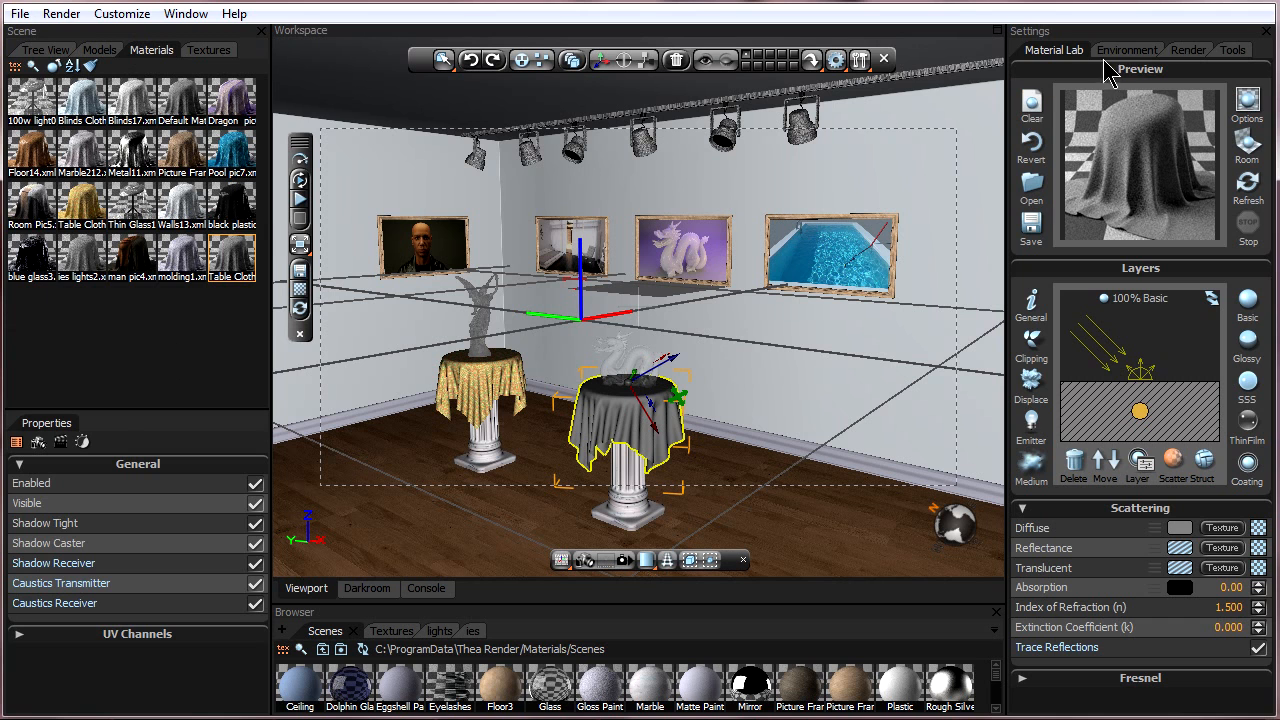
Undock the Settings panel, dock it on the opposite side of the workspace, and return it to its original side
left_click_drag(1065, 52, 798, 96)
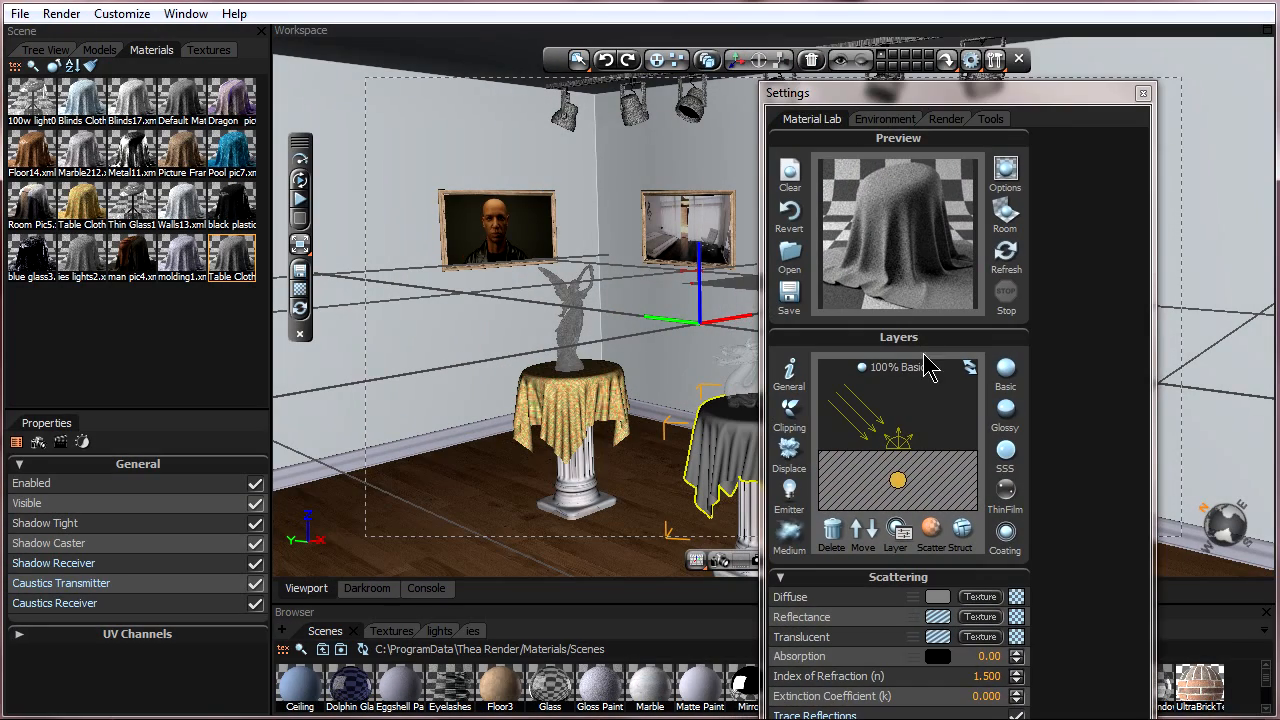
left_click_drag(798, 112, 6, 32)
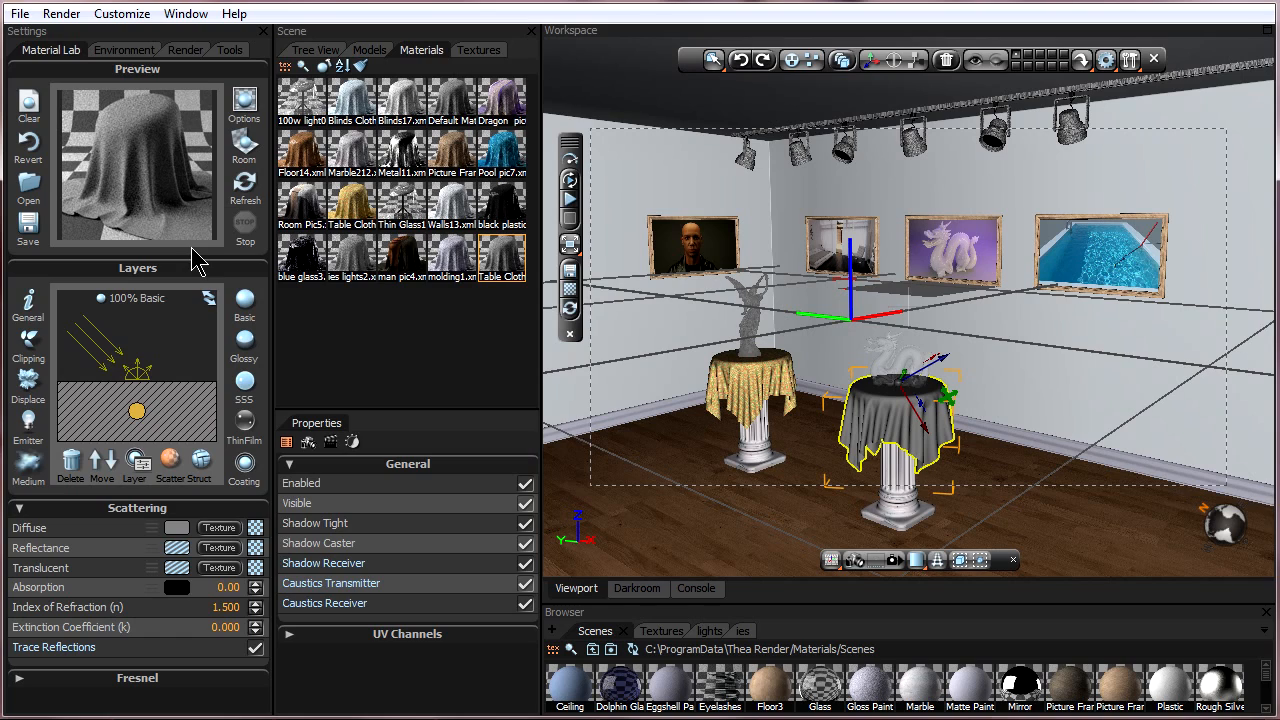
left_click_drag(40, 48, 1274, 62)
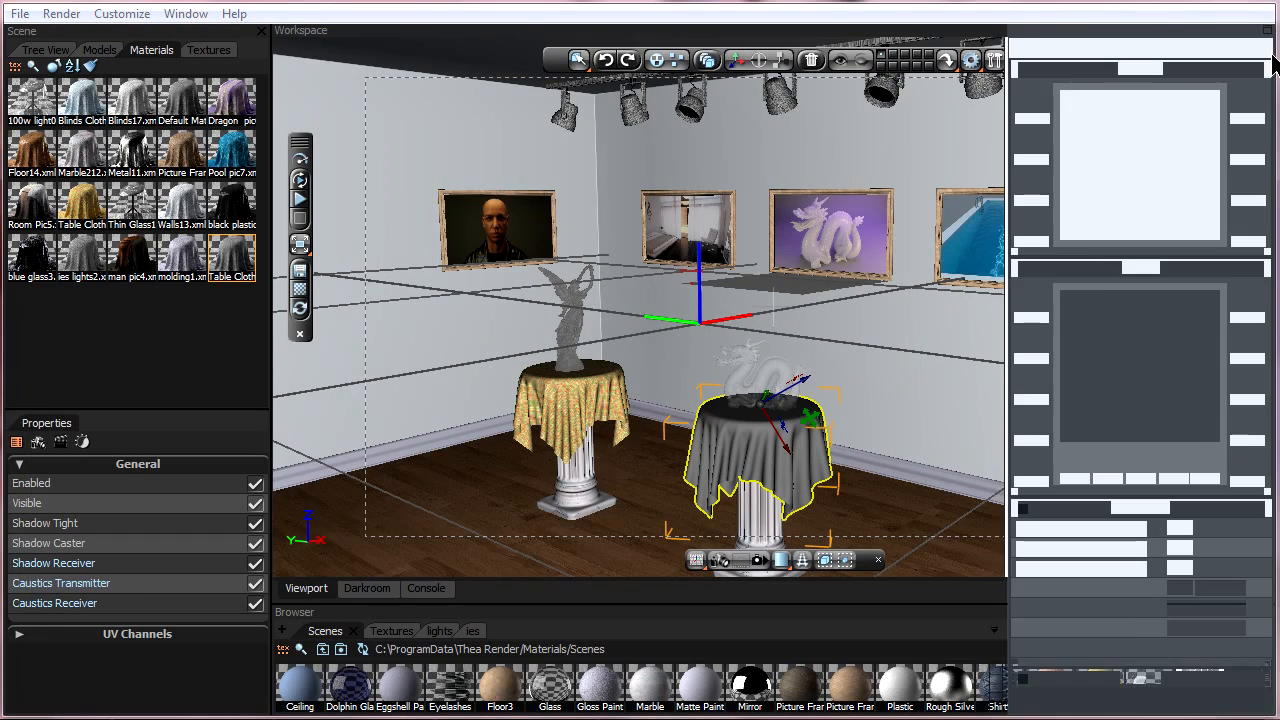
View the saved layouts and the option for saving the current layout
left_click(128, 15)
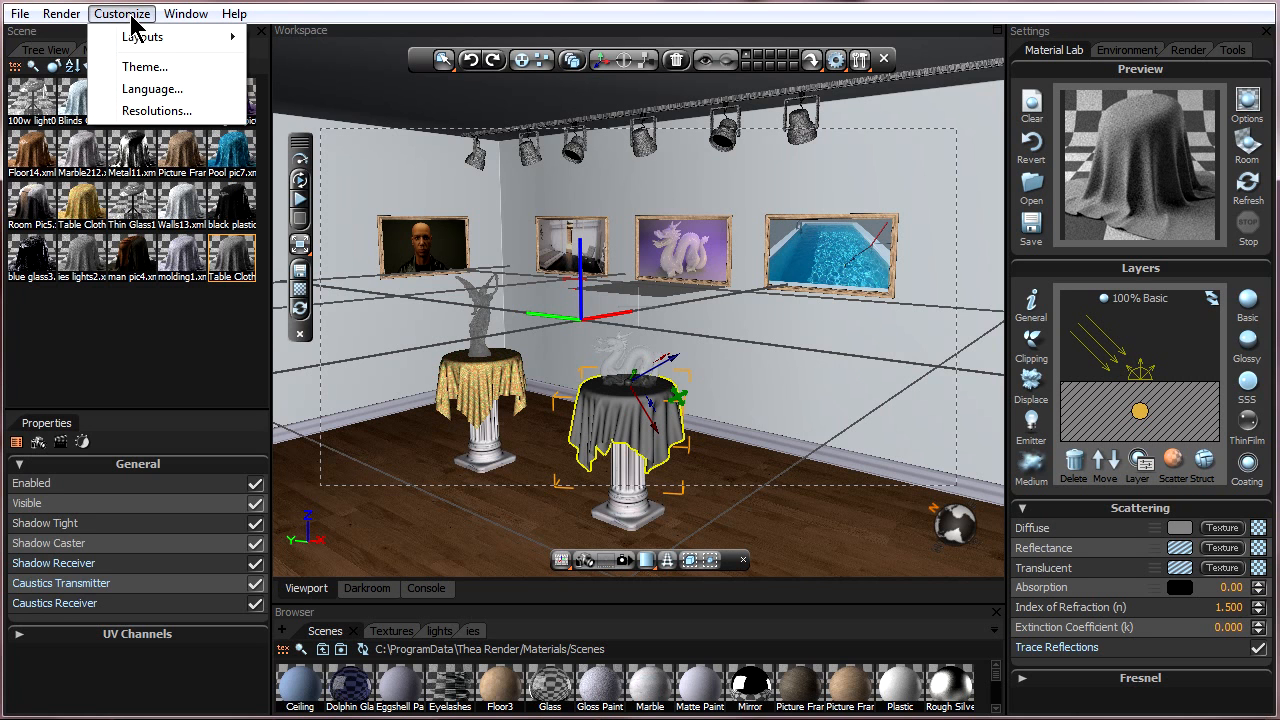
mouse_move(150, 36)
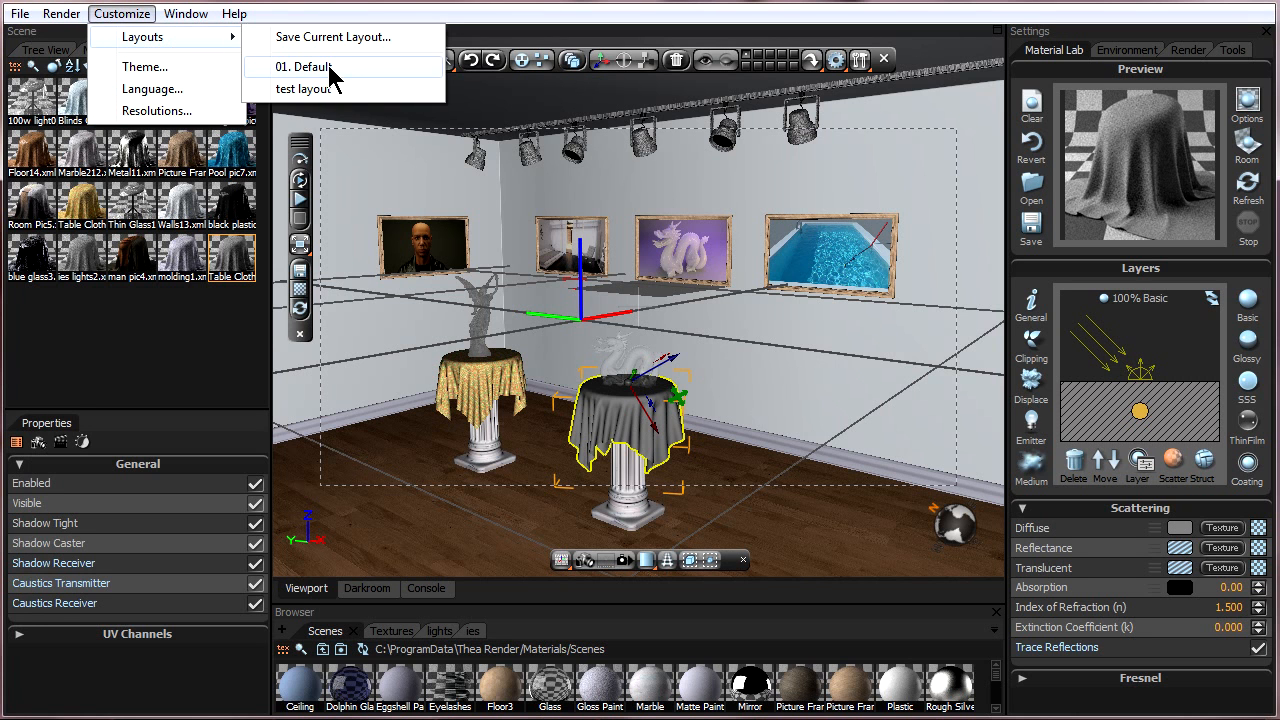
left_click(374, 30)
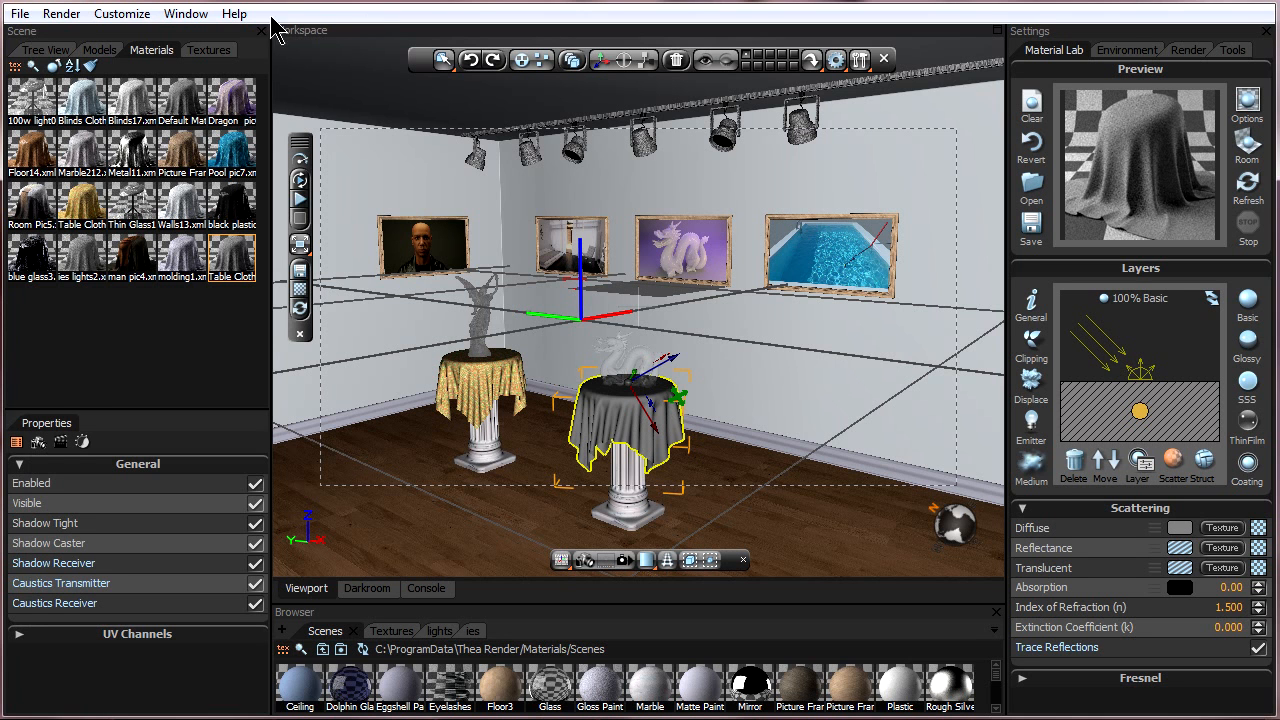
Switch the interface to the saved test layout
left_click(150, 22)
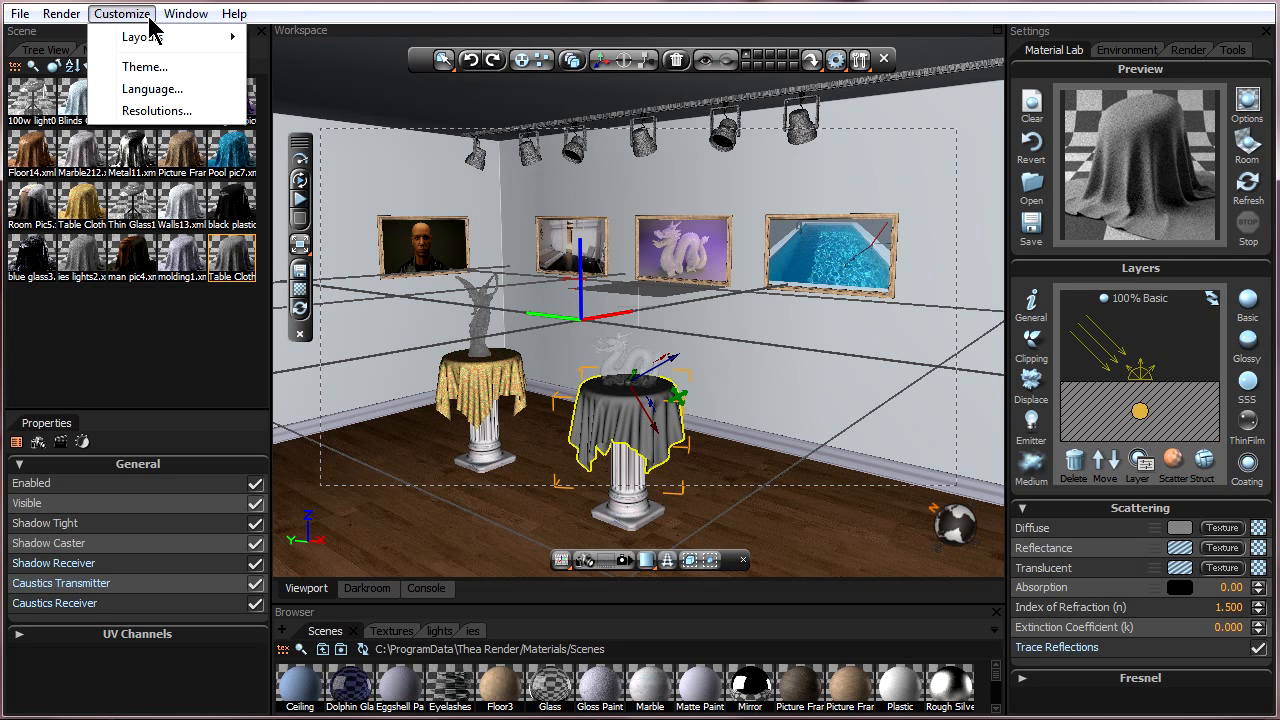
mouse_move(210, 37)
left_click(310, 66)
left_click(120, 14)
mouse_move(175, 42)
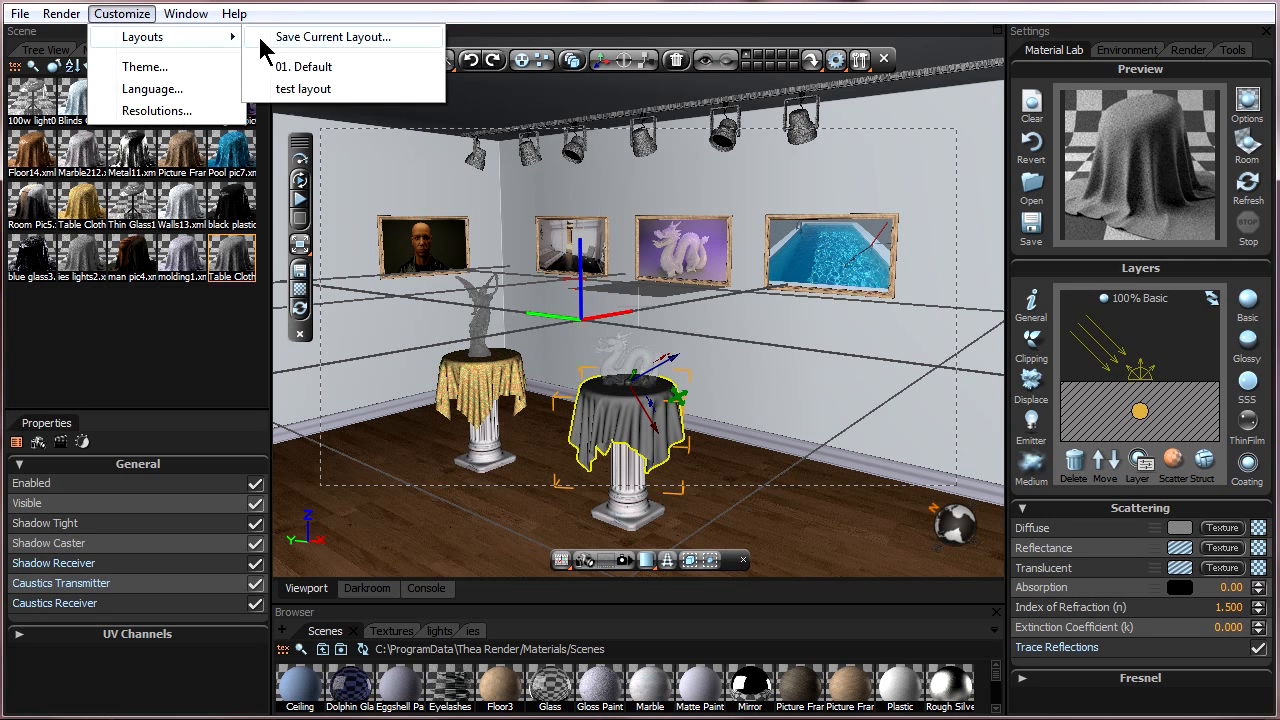
left_click(300, 86)
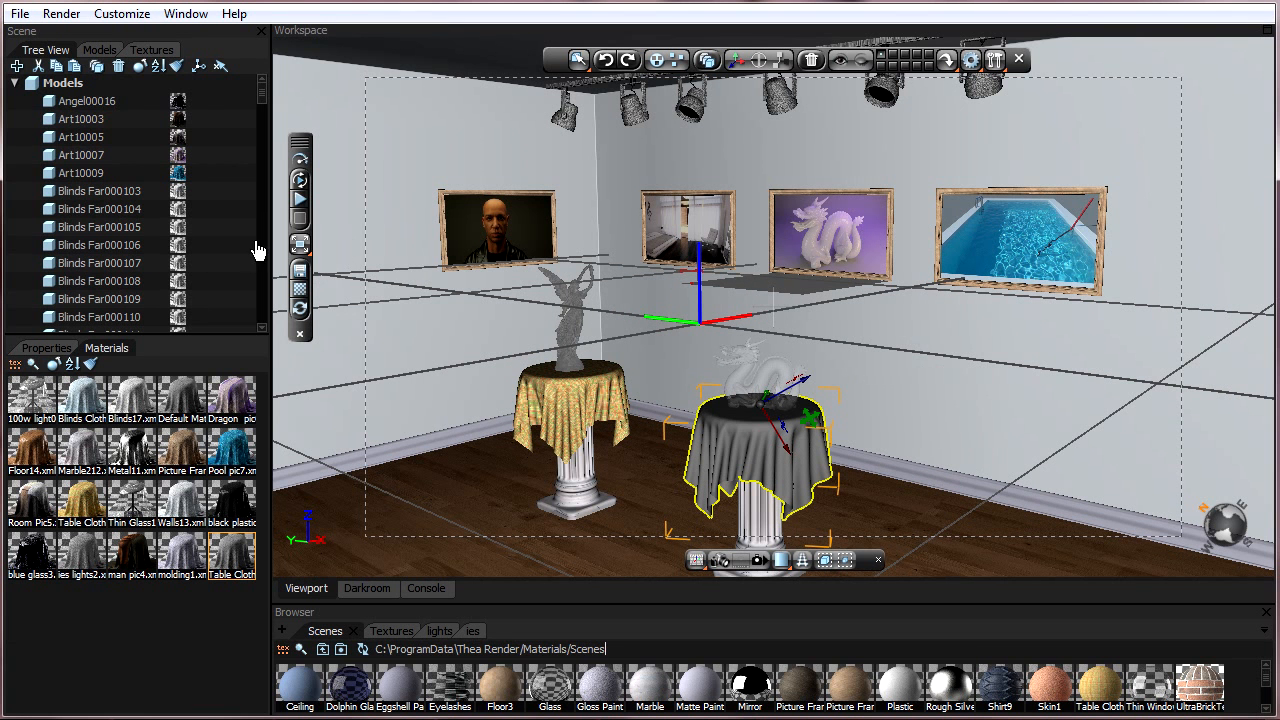
Switch the interface to the 01. Default layout
left_click(122, 14)
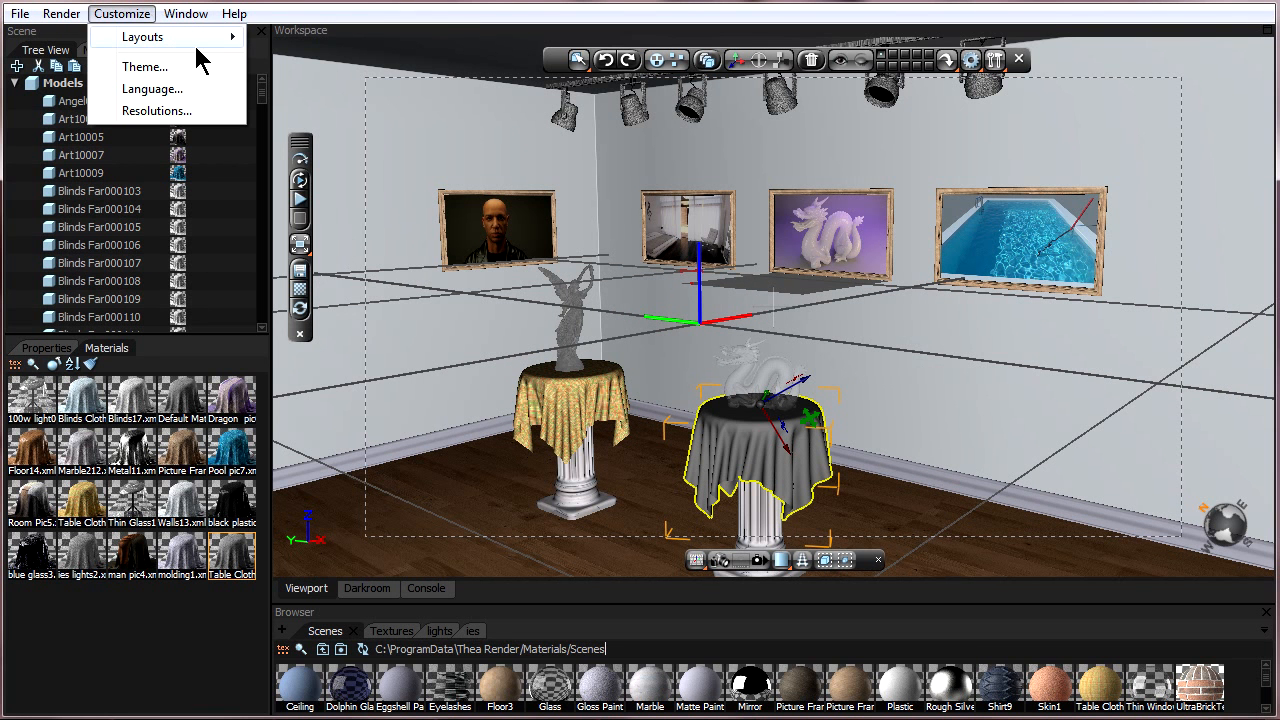
mouse_move(200, 37)
left_click(284, 68)
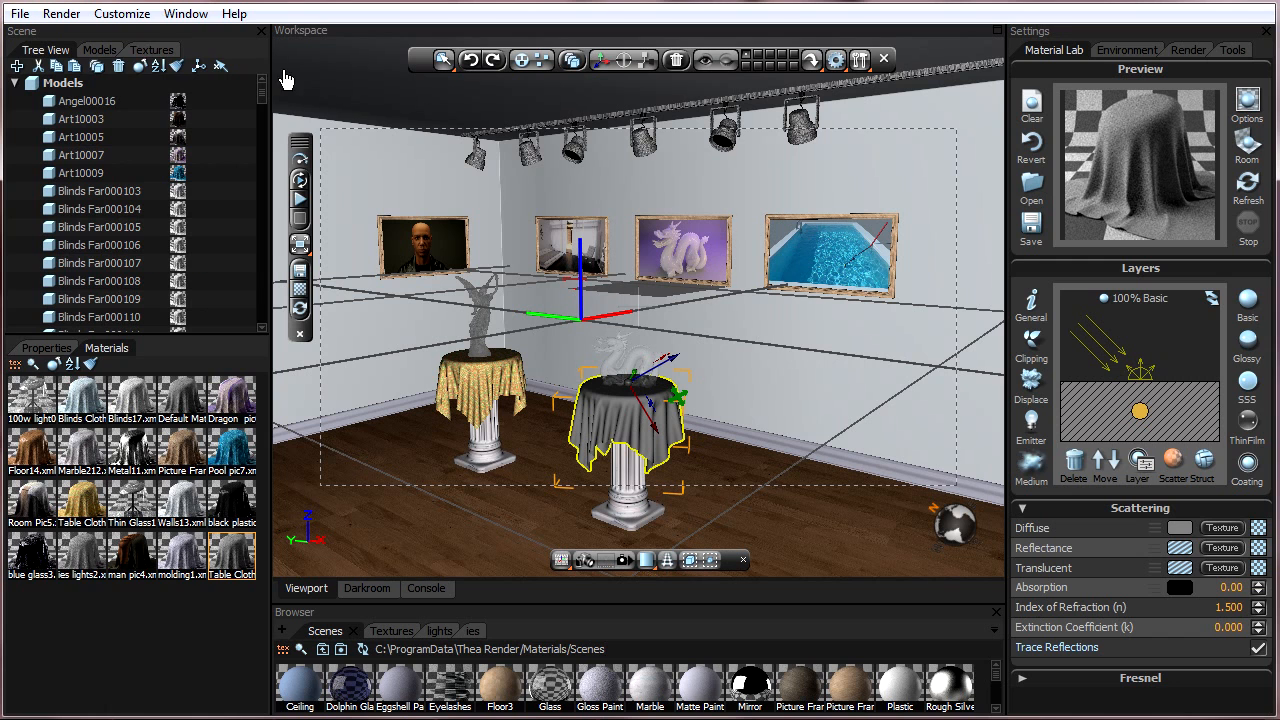
Open the list of preferred render resolutions, look through it, and cancel without changes
left_click(122, 14)
mouse_move(172, 40)
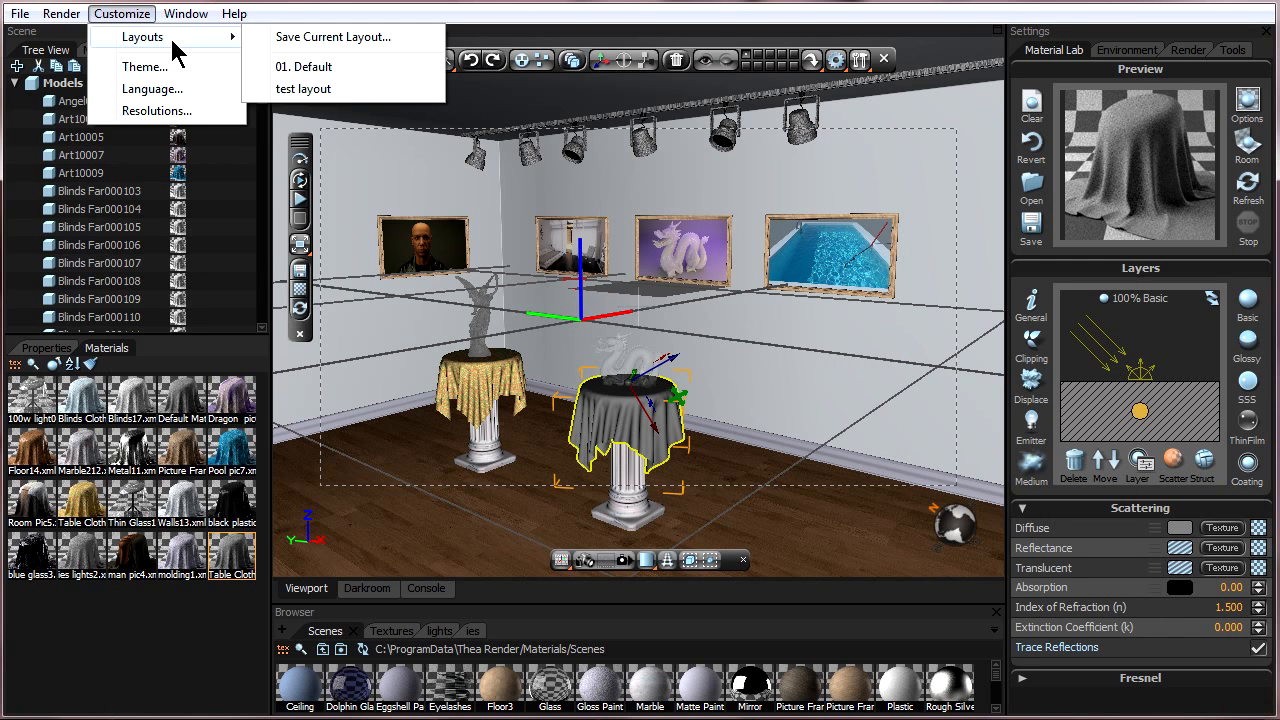
left_click(156, 118)
left_click_drag(301, 29, 305, 100)
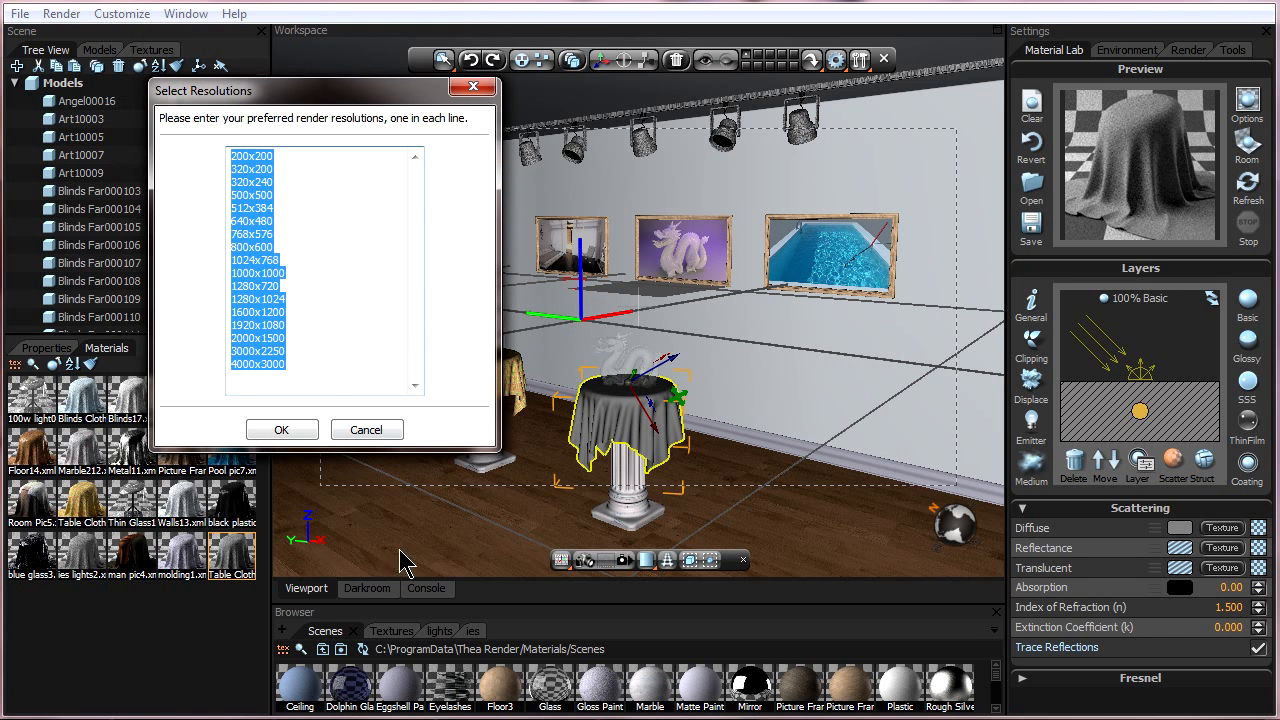
left_click(330, 369)
left_click(370, 430)
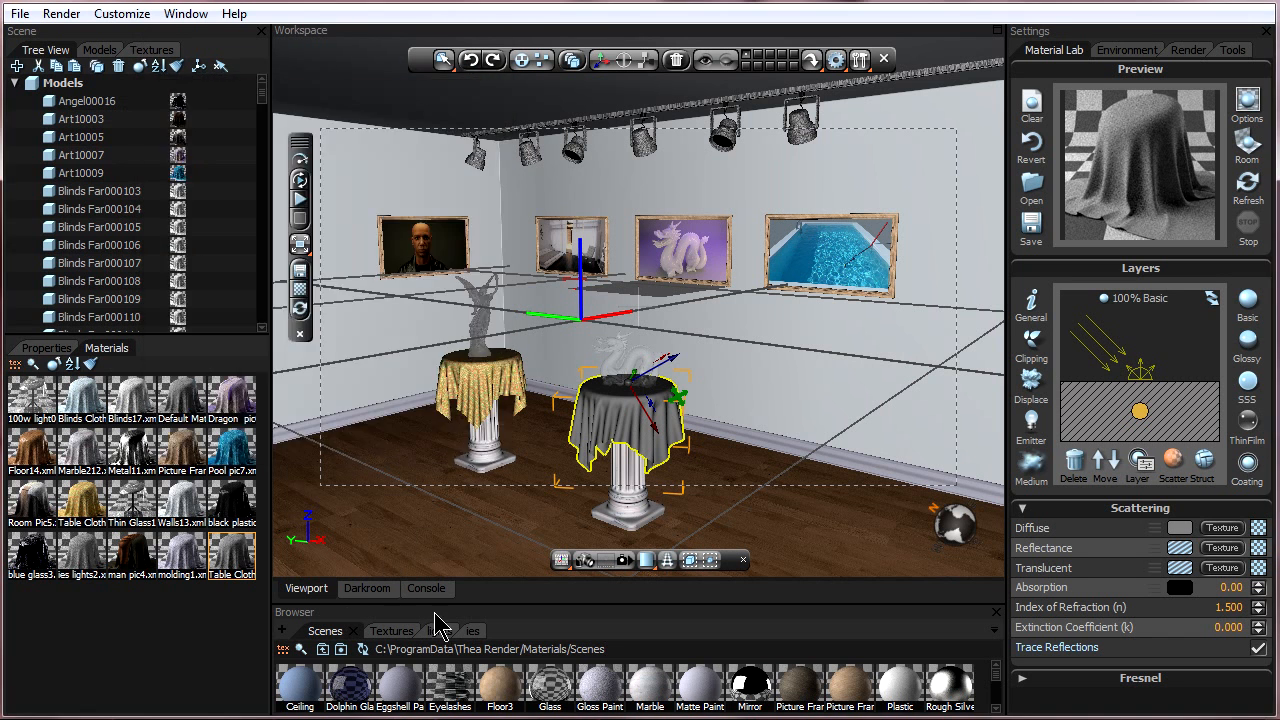
Inspect the resolution choices for starting a render in the Darkroom and cancel without rendering
left_click(367, 588)
left_click(721, 404)
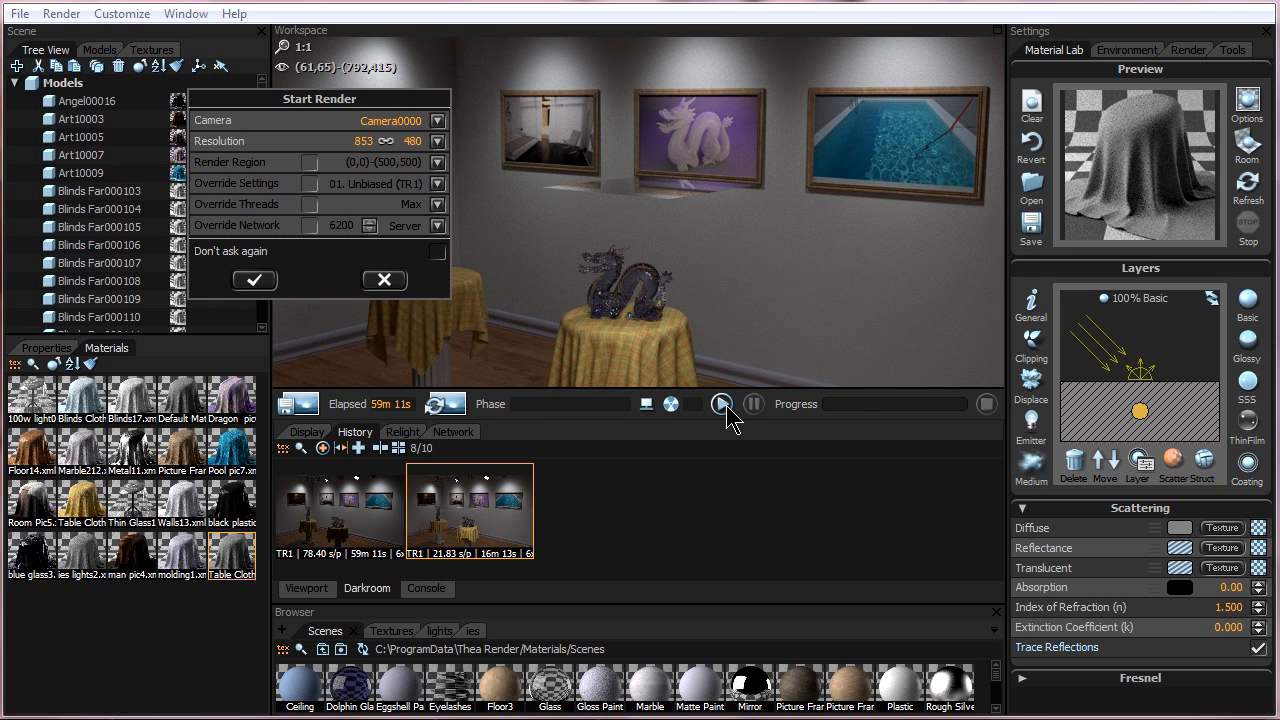
left_click(438, 142)
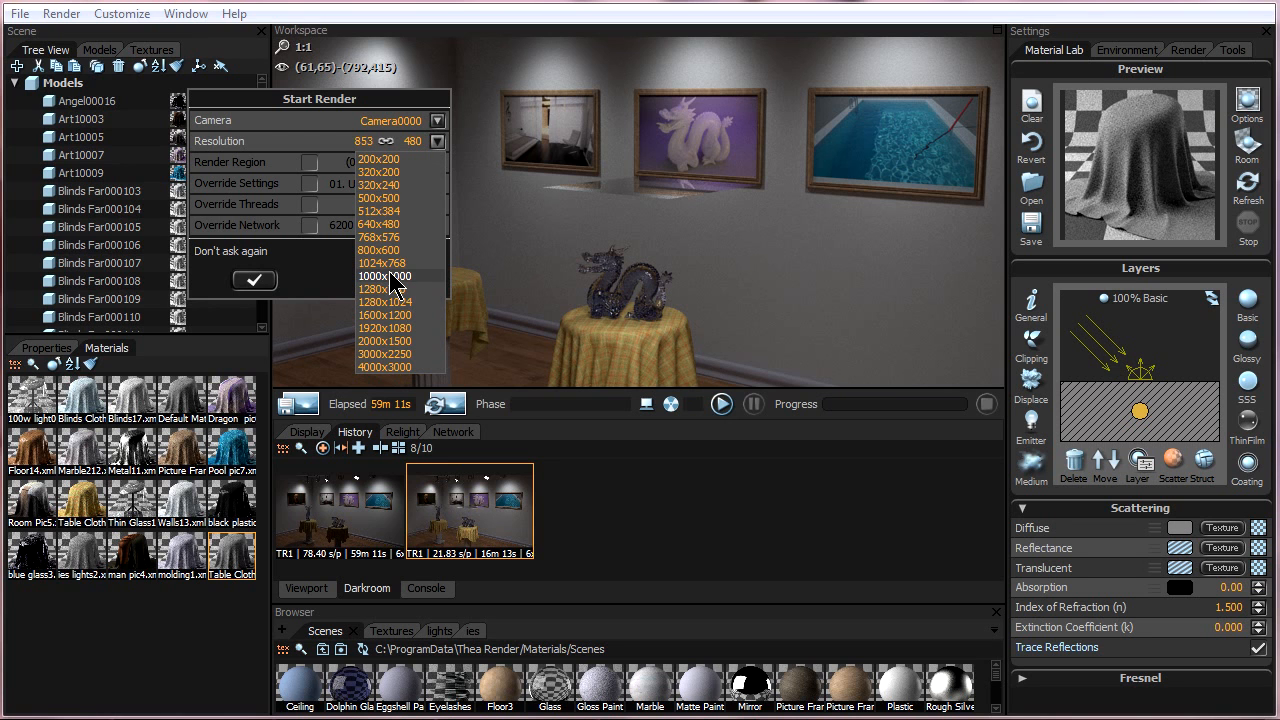
left_click(319, 280)
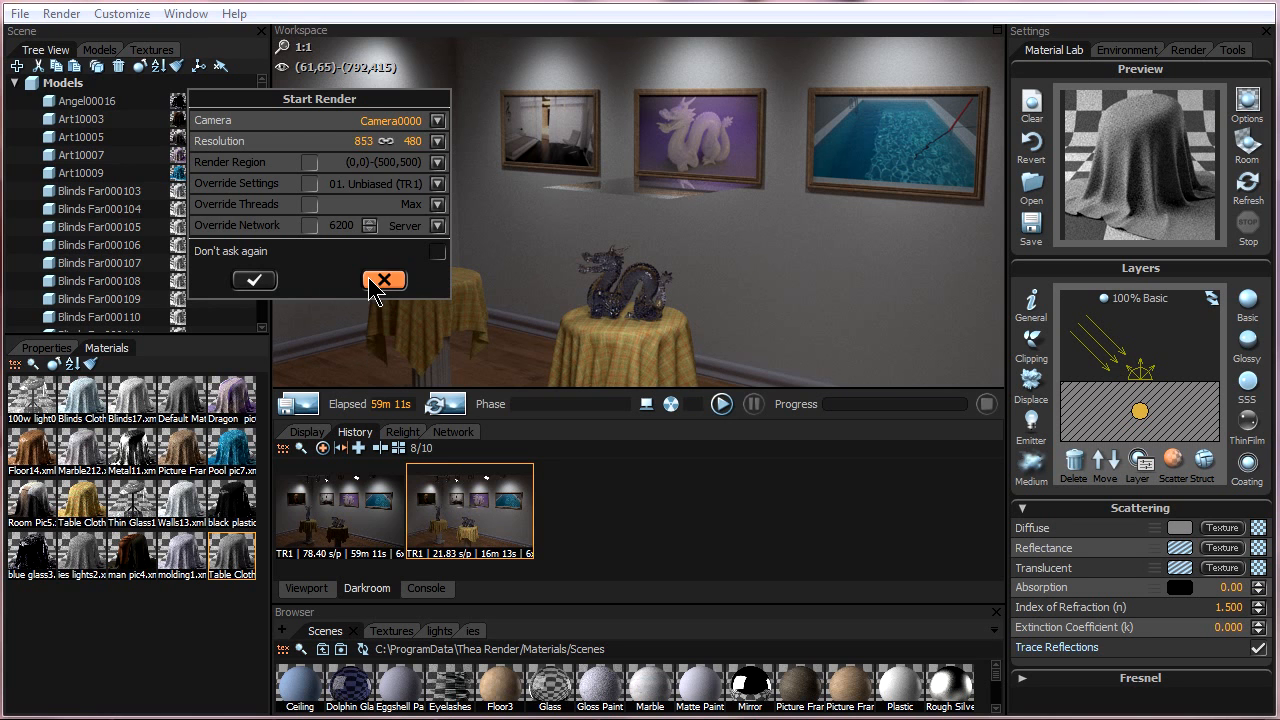
left_click(372, 280)
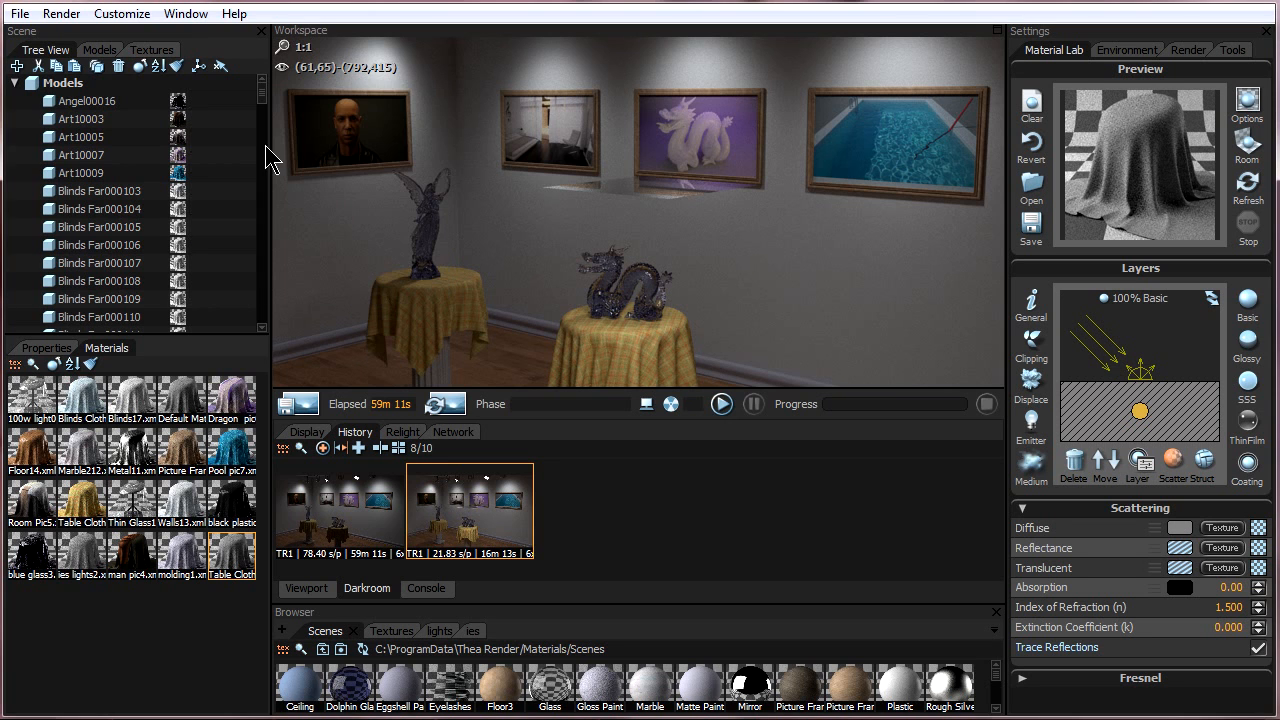
Add another 1280x720 line below the existing one in the preferred render resolutions and save the list
left_click(146, 17)
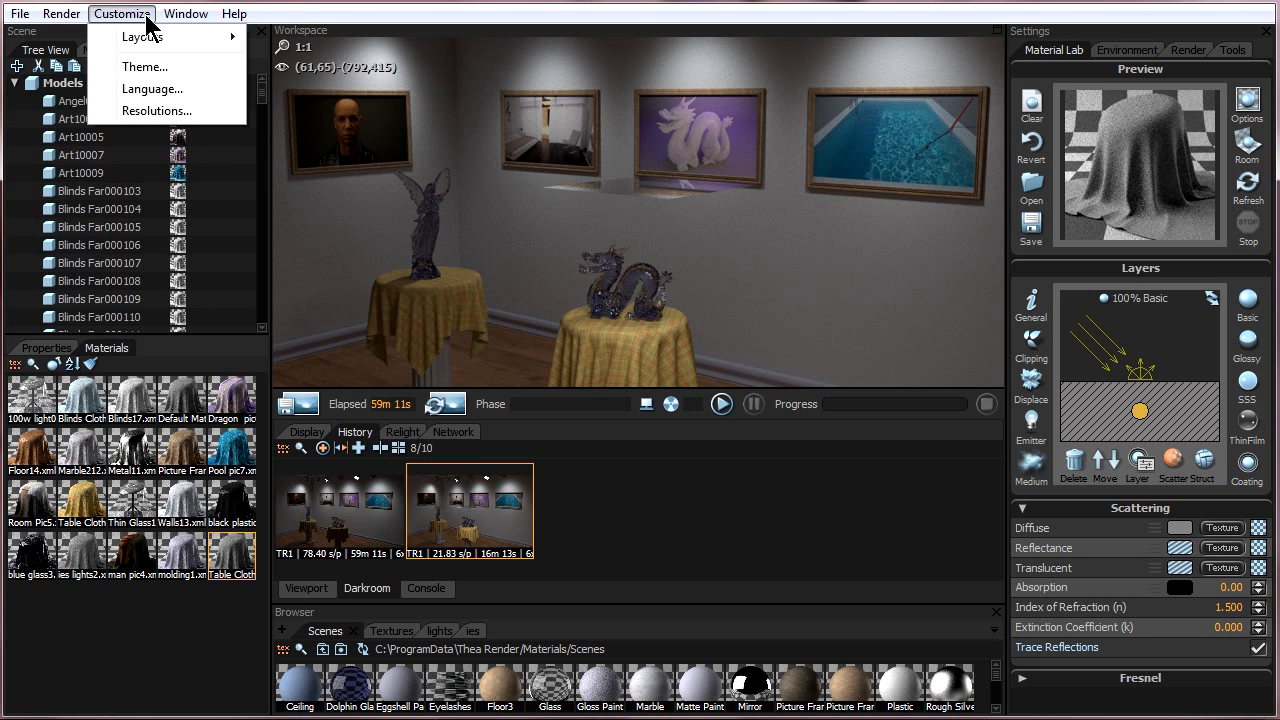
left_click(157, 110)
left_click_drag(258, 30, 291, 99)
left_click(340, 207)
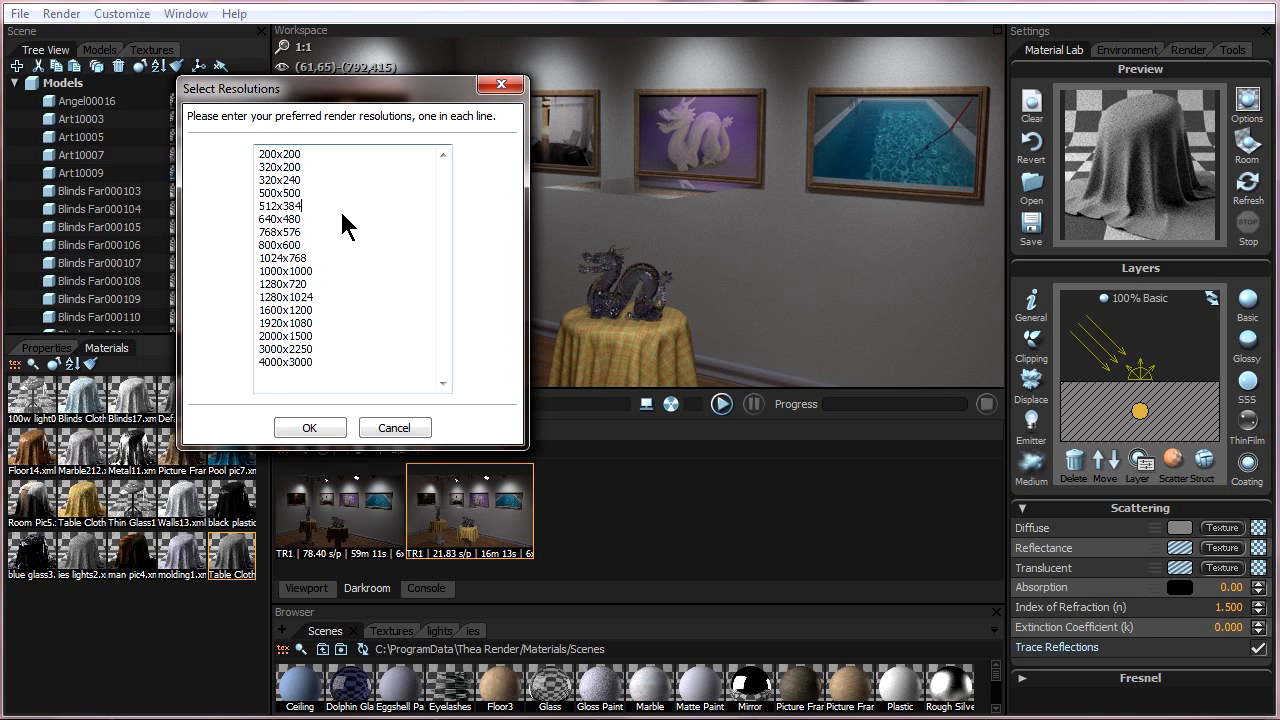
double_click(311, 286)
left_click(317, 288)
key("Return")
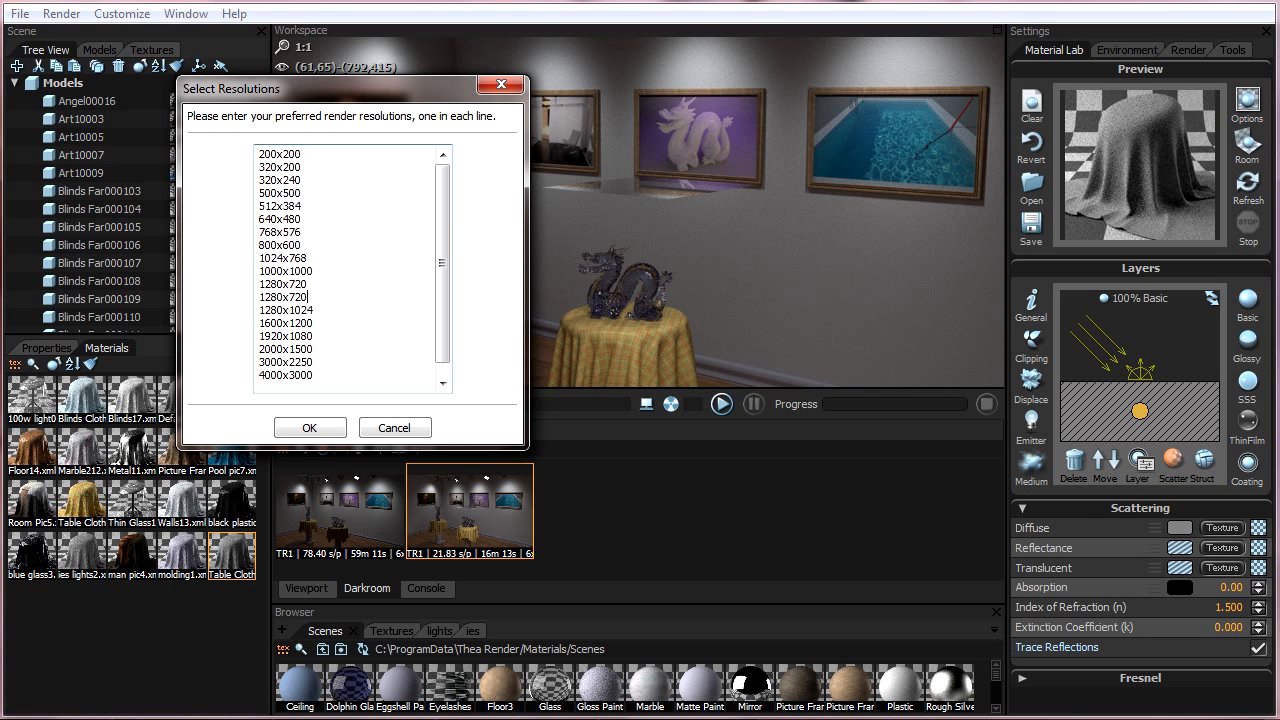
left_click(310, 427)
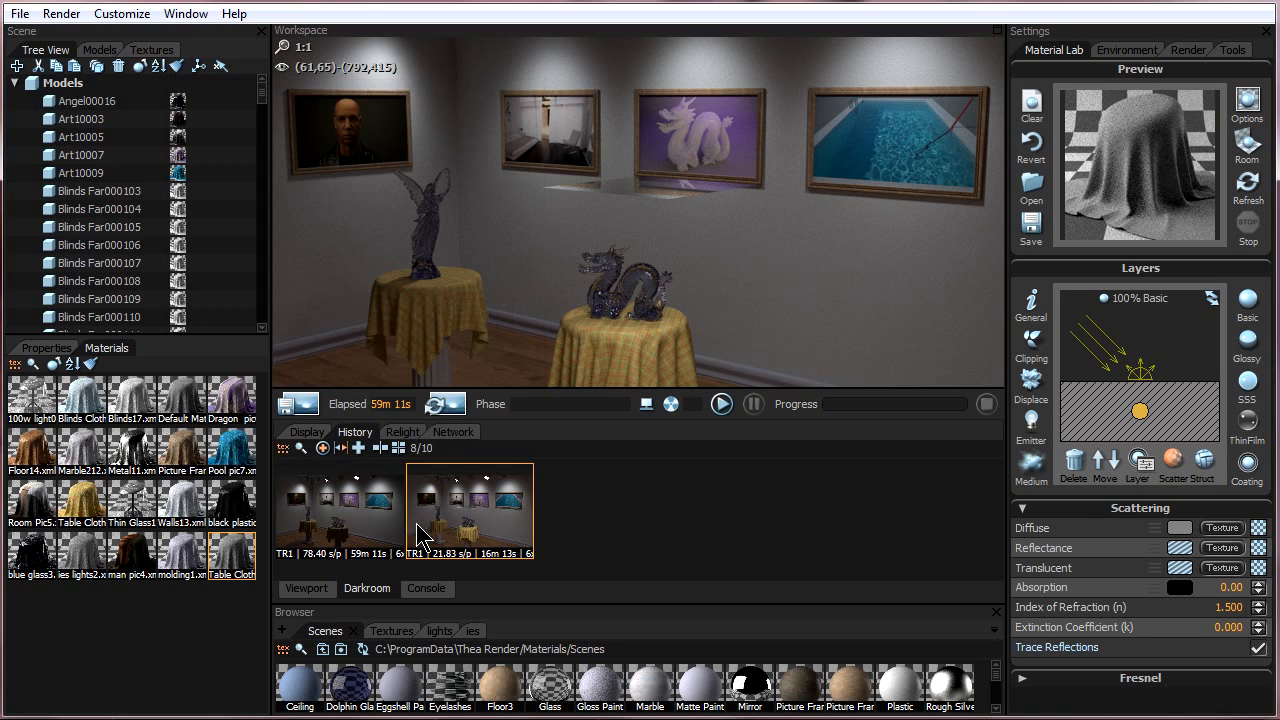
Check the resolution choices in the render start settings and in the current view's film properties
left_click(722, 404)
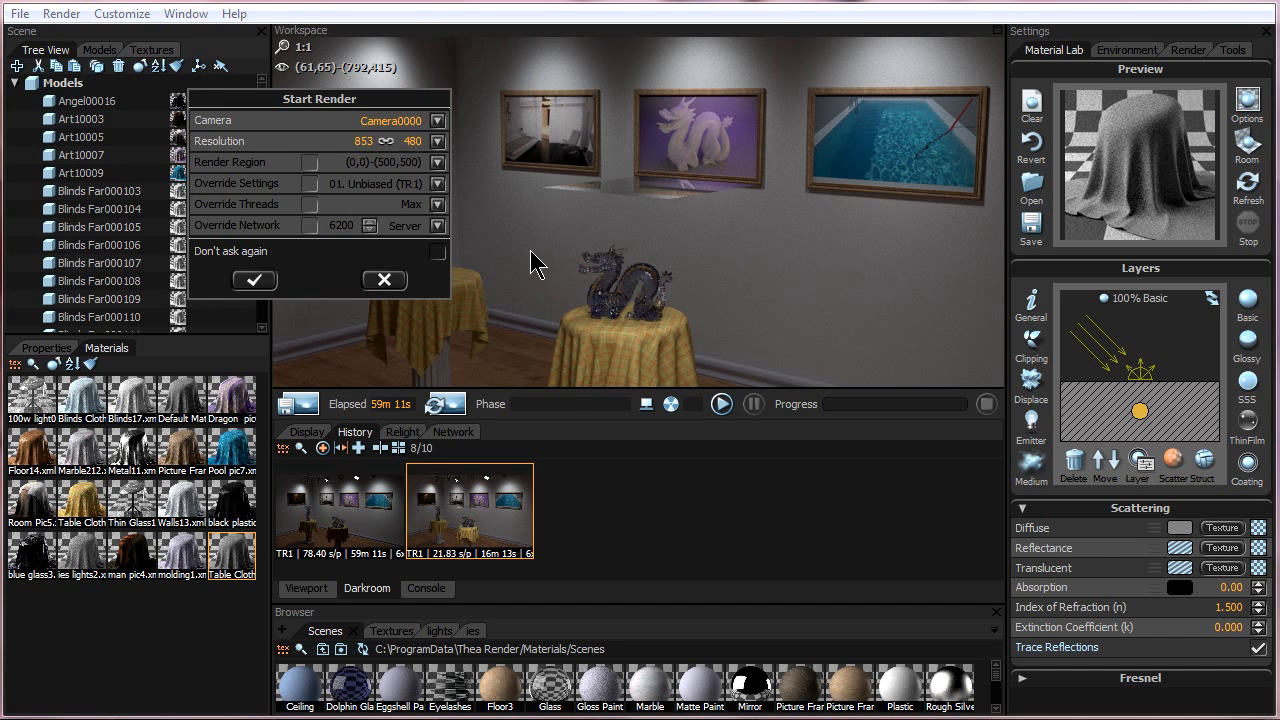
left_click(437, 141)
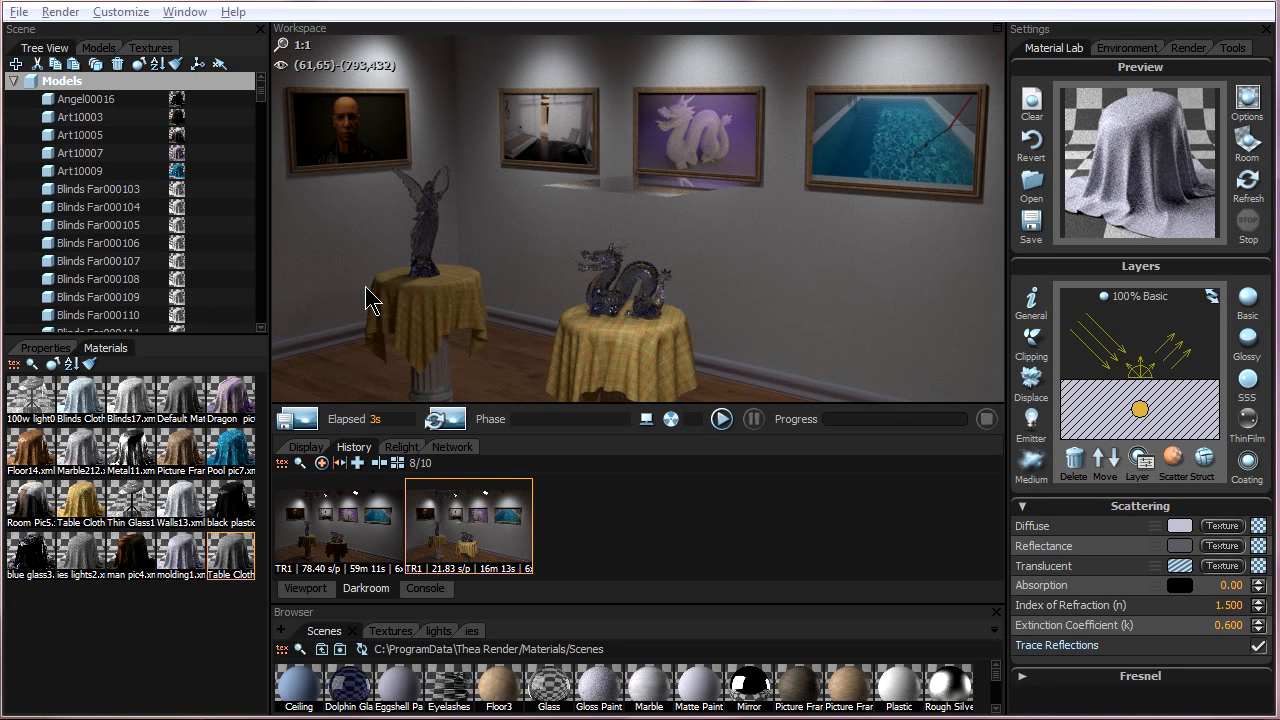
left_click(66, 350)
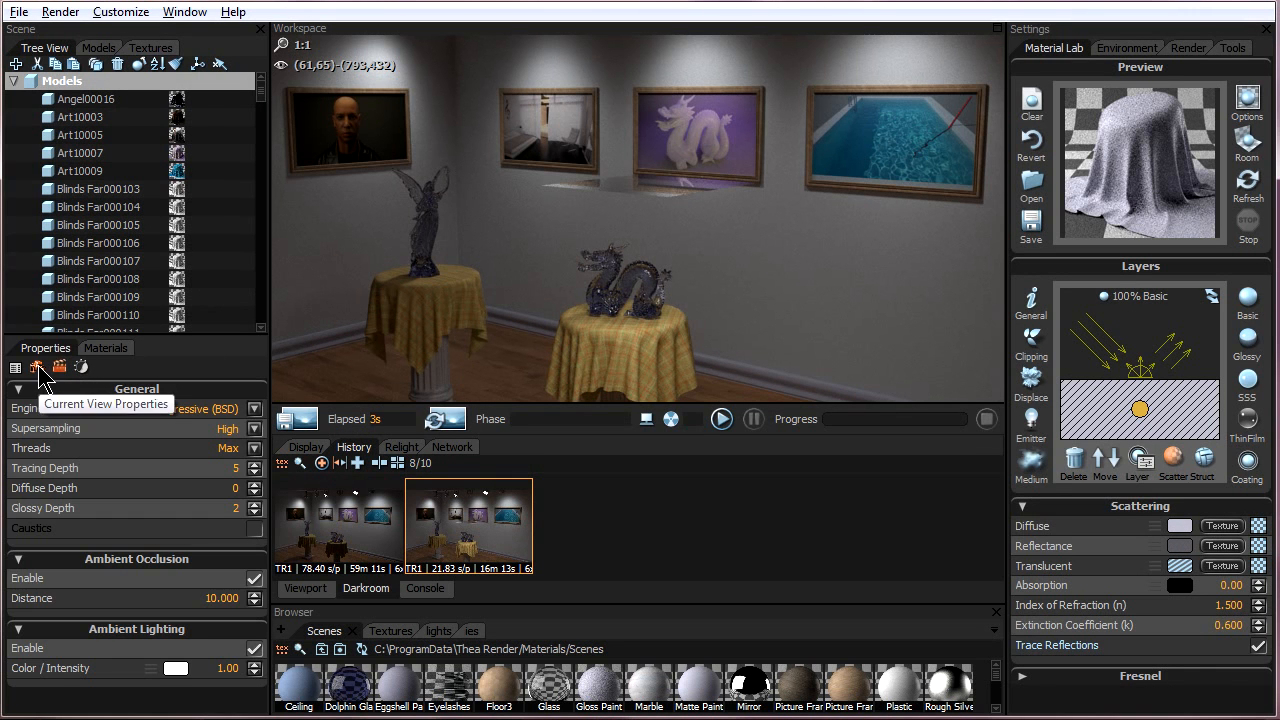
left_click(37, 367)
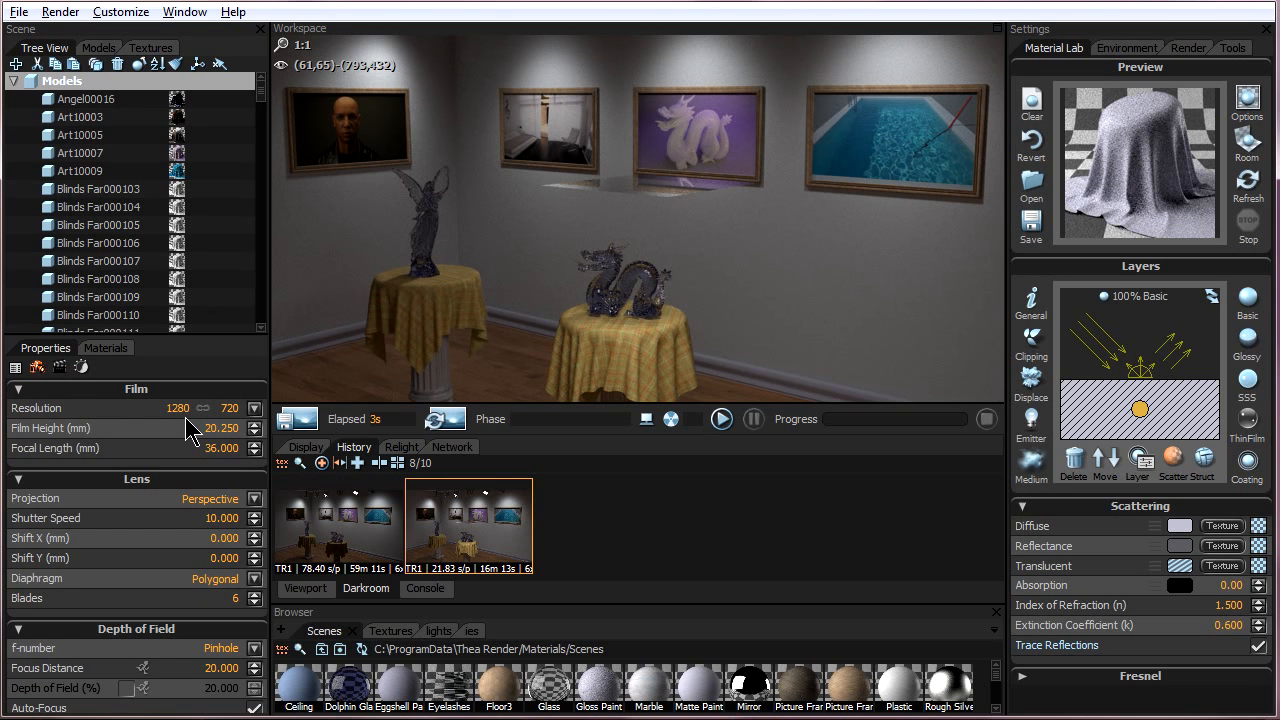
left_click(254, 408)
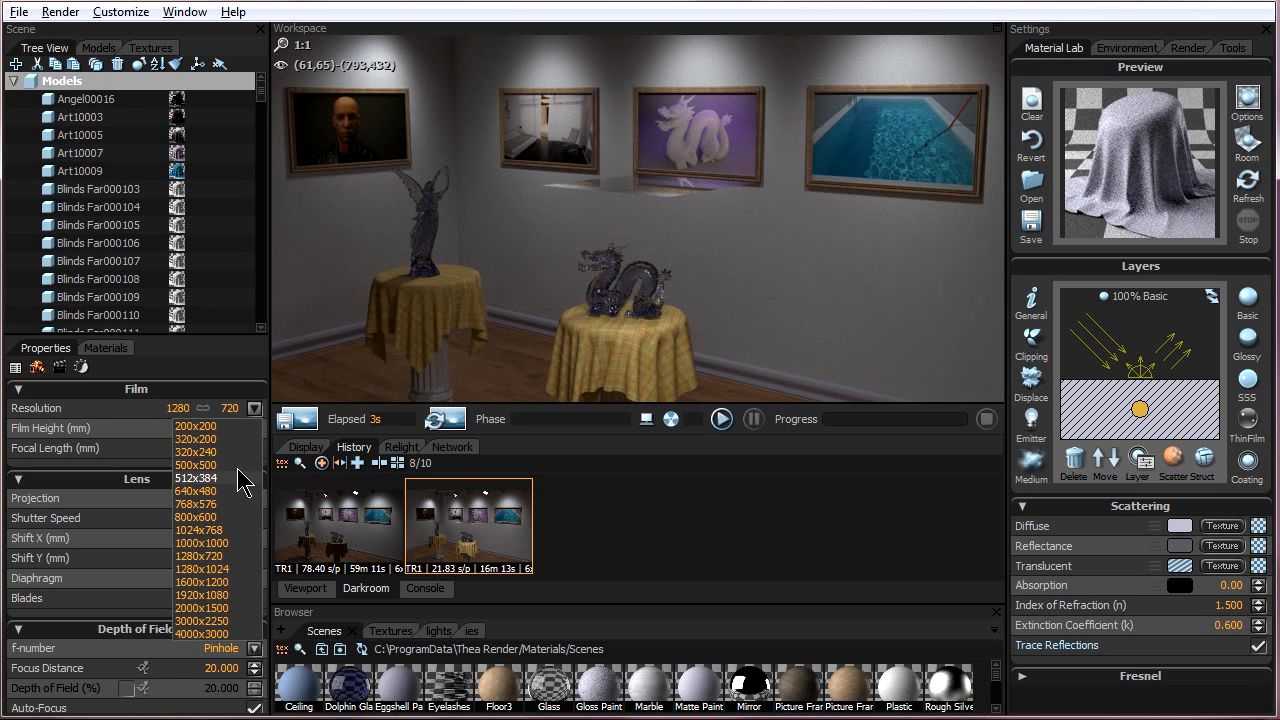
left_click(254, 408)
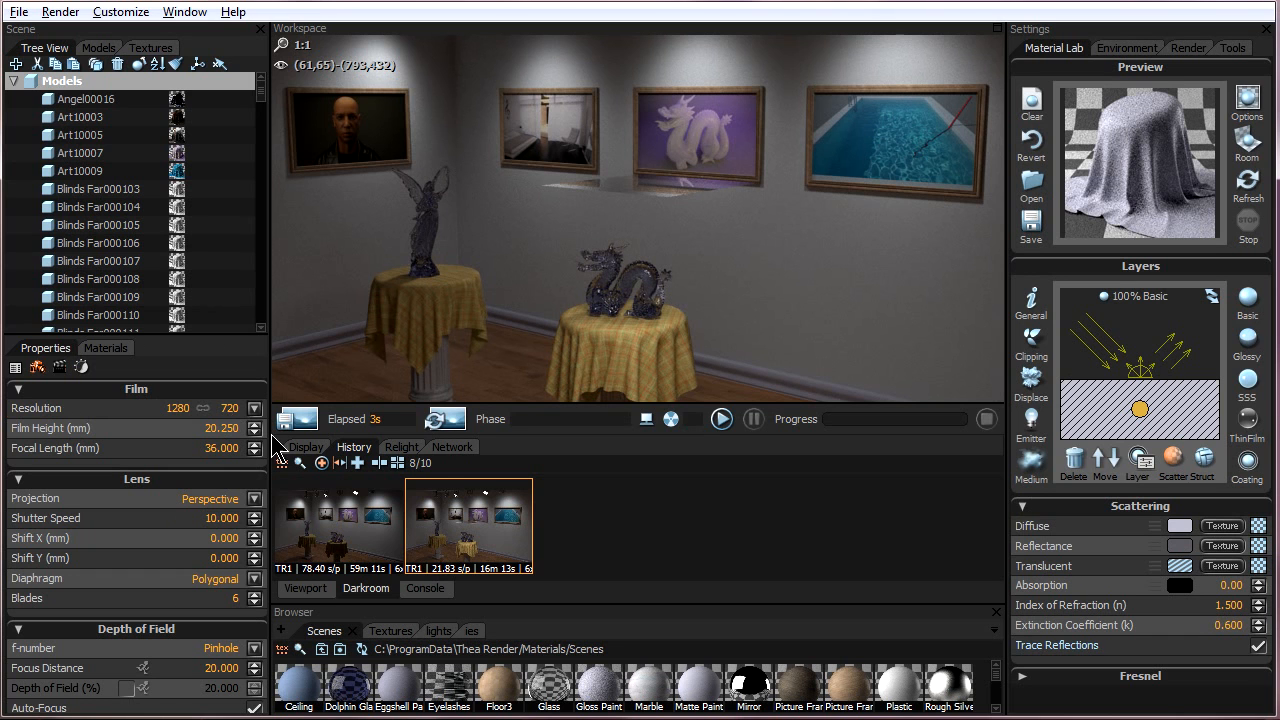
Turn off Sharpness and Burn in the Darkroom's display settings
left_click(62, 12)
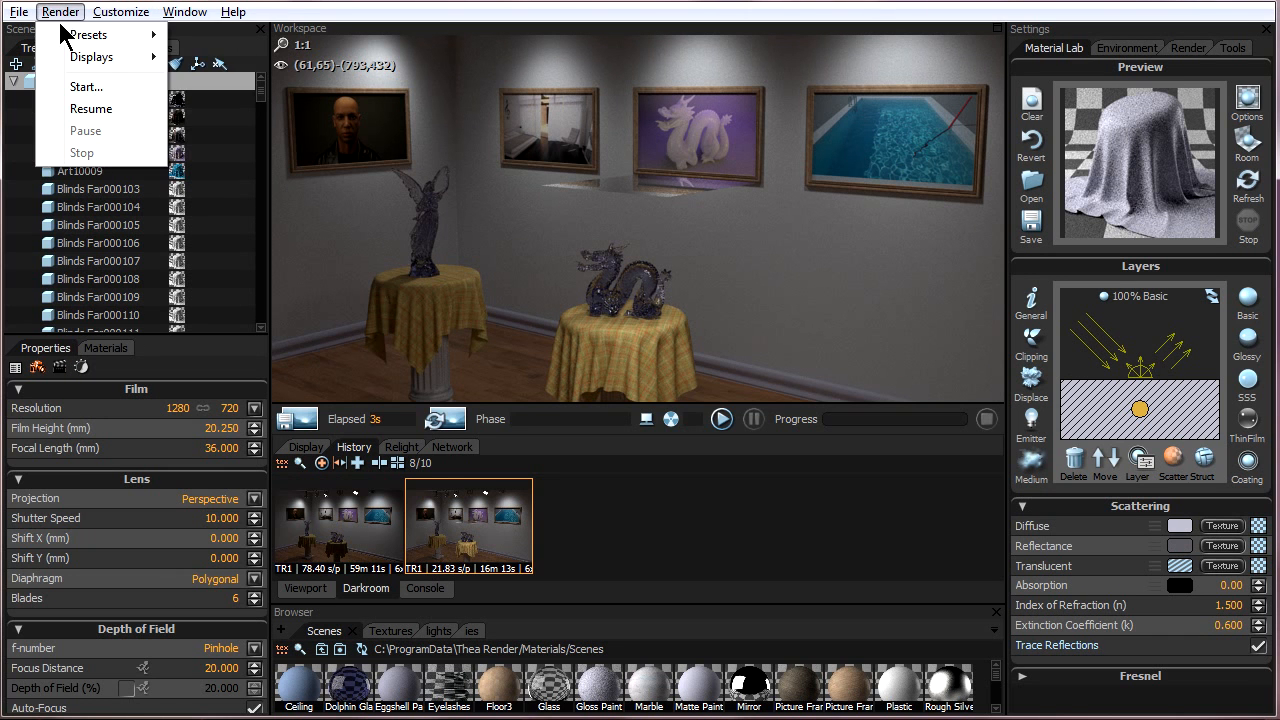
mouse_move(105, 65)
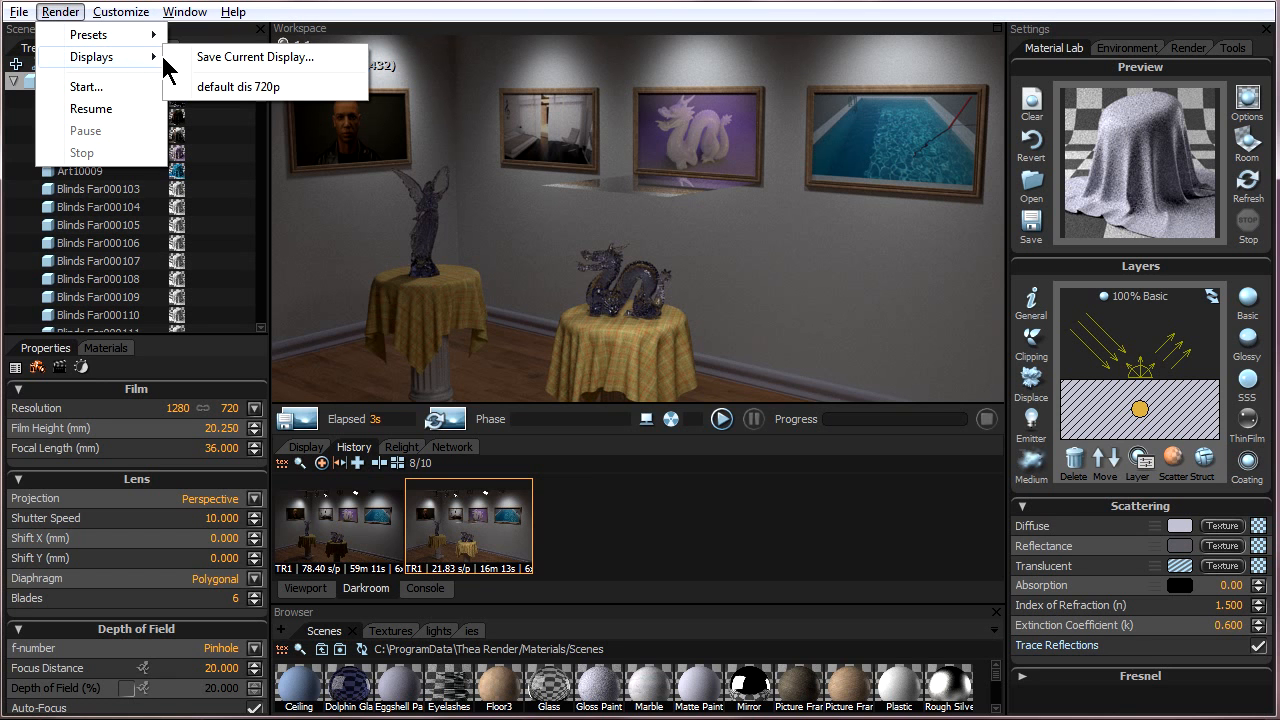
left_click(307, 451)
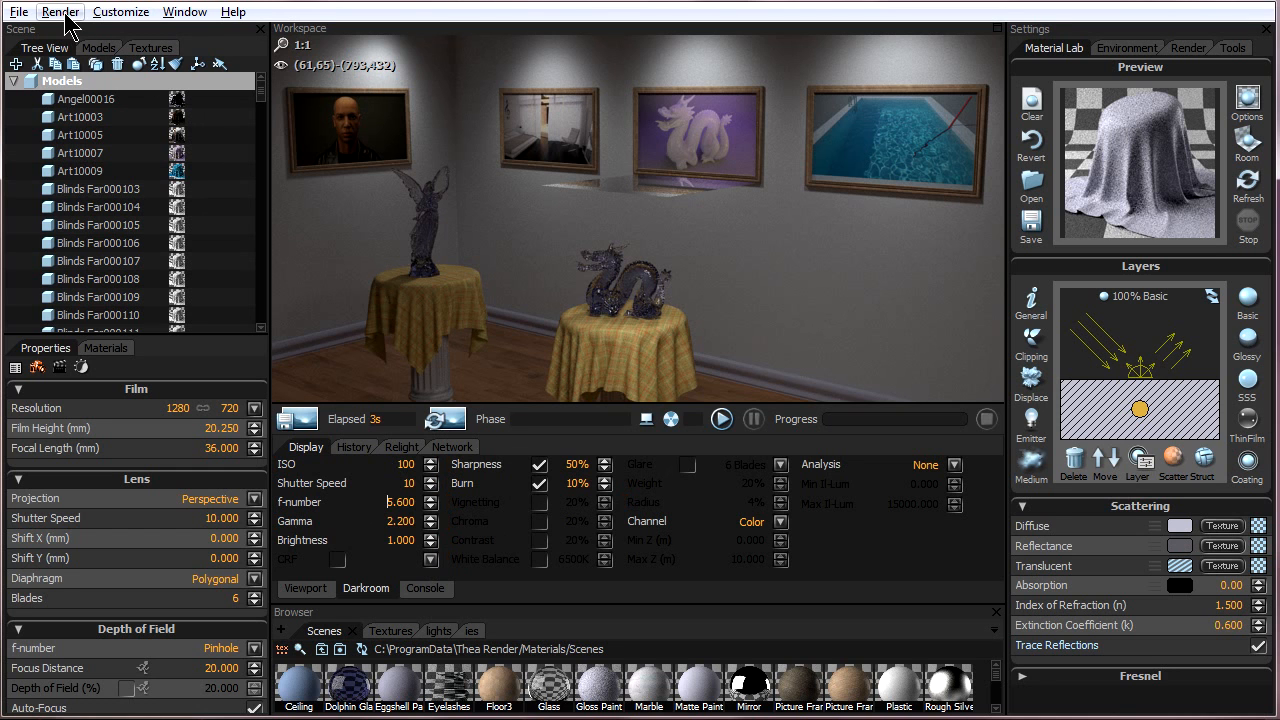
left_click(539, 465)
left_click(539, 483)
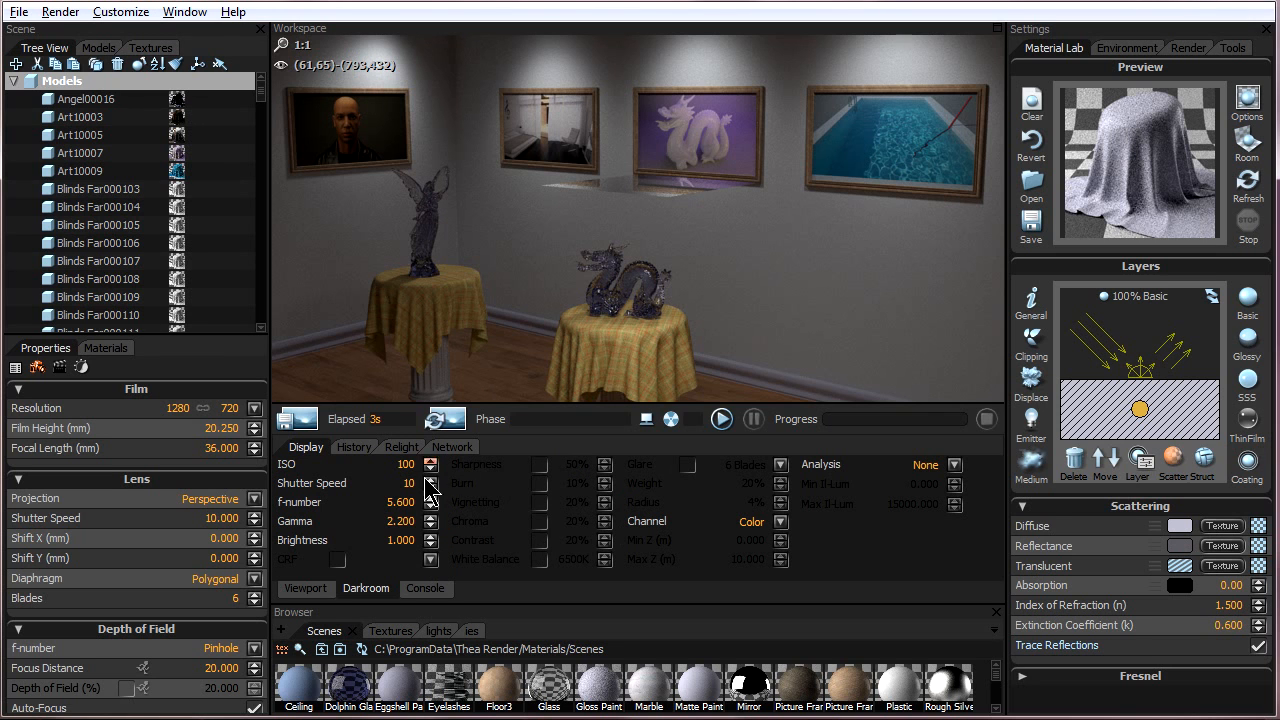
Apply the saved "default dis 720p" display preset to the rendered image
left_click(60, 12)
mouse_move(118, 70)
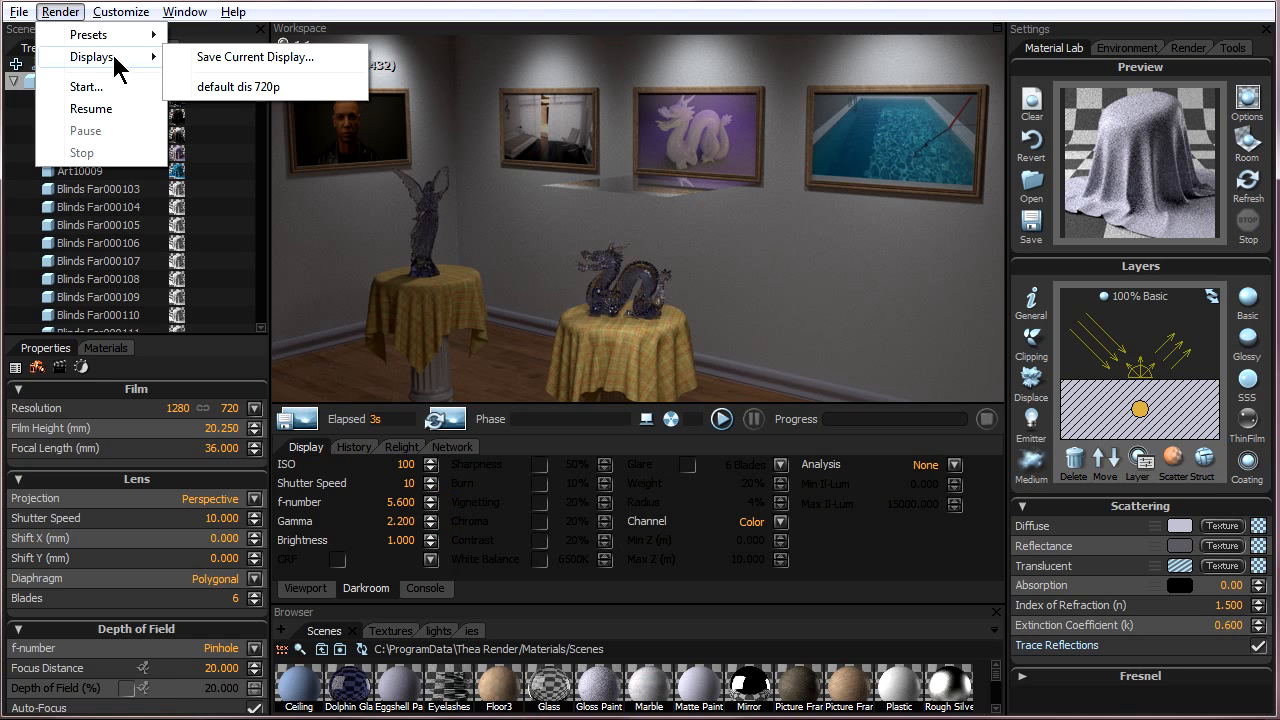
left_click(255, 88)
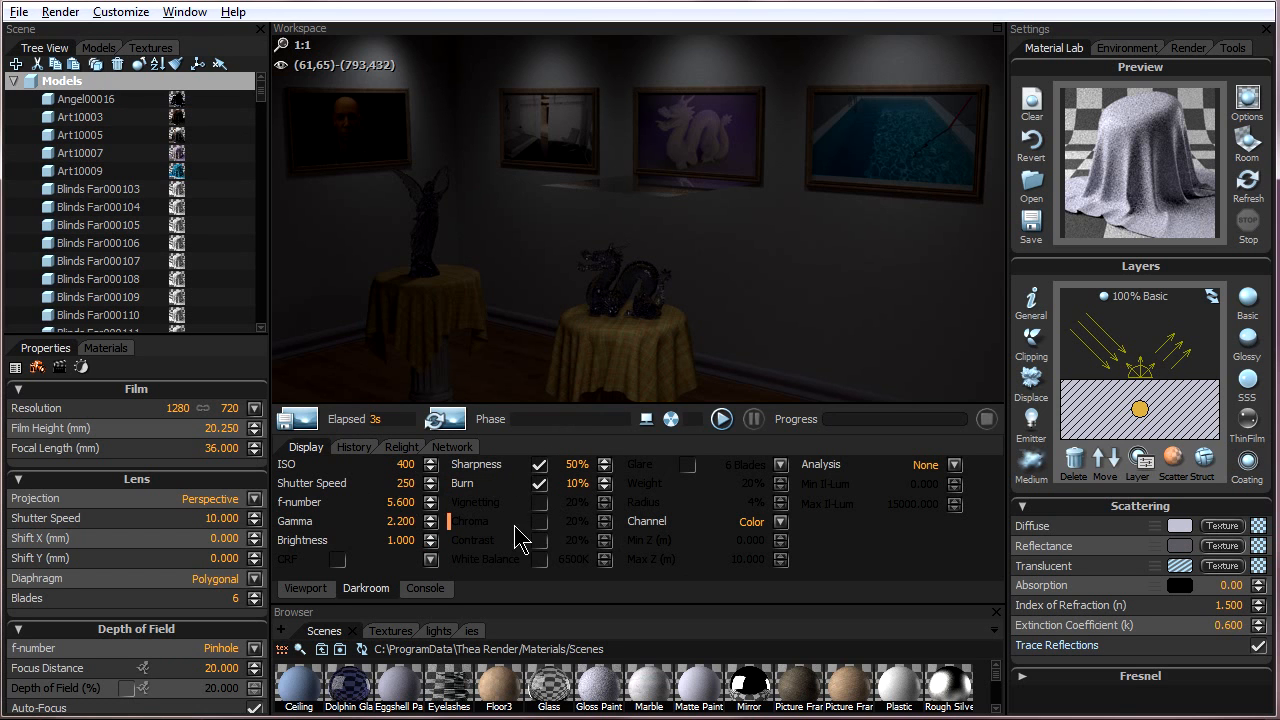
Show the general render settings and apply the render preset 01. Unbiased (TR1)
left_click(60, 12)
mouse_move(90, 38)
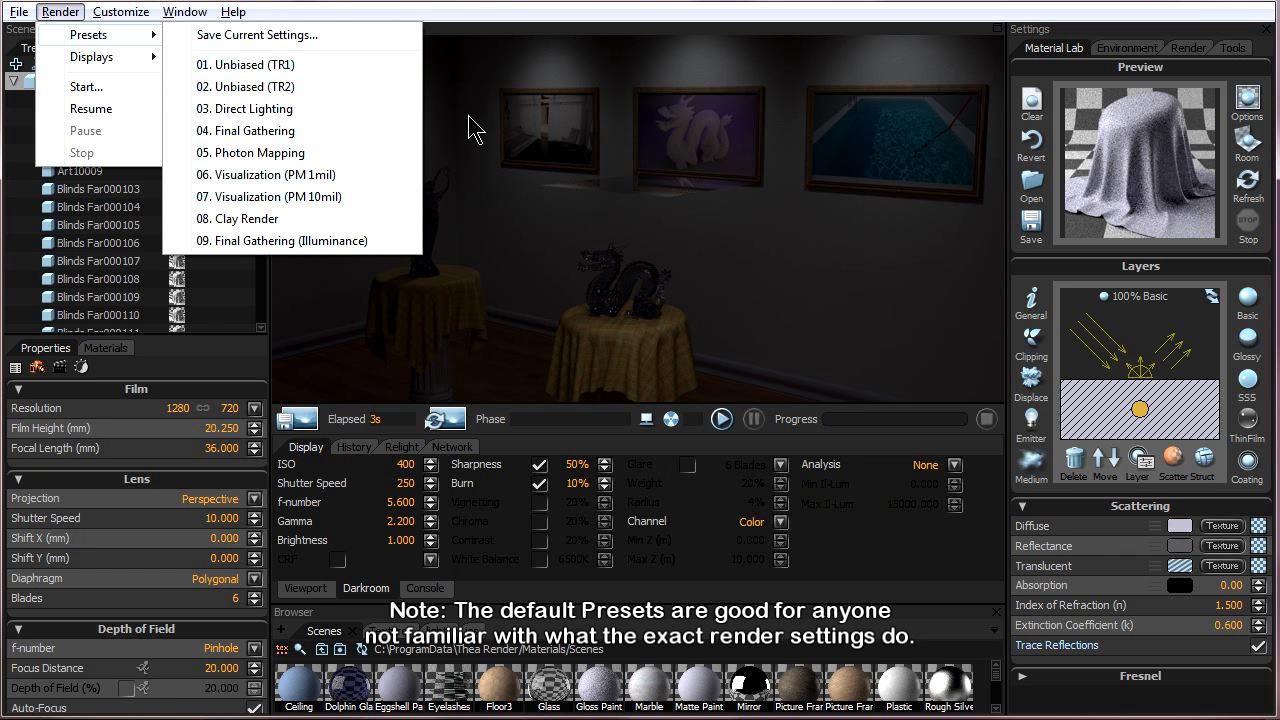
left_click(1188, 48)
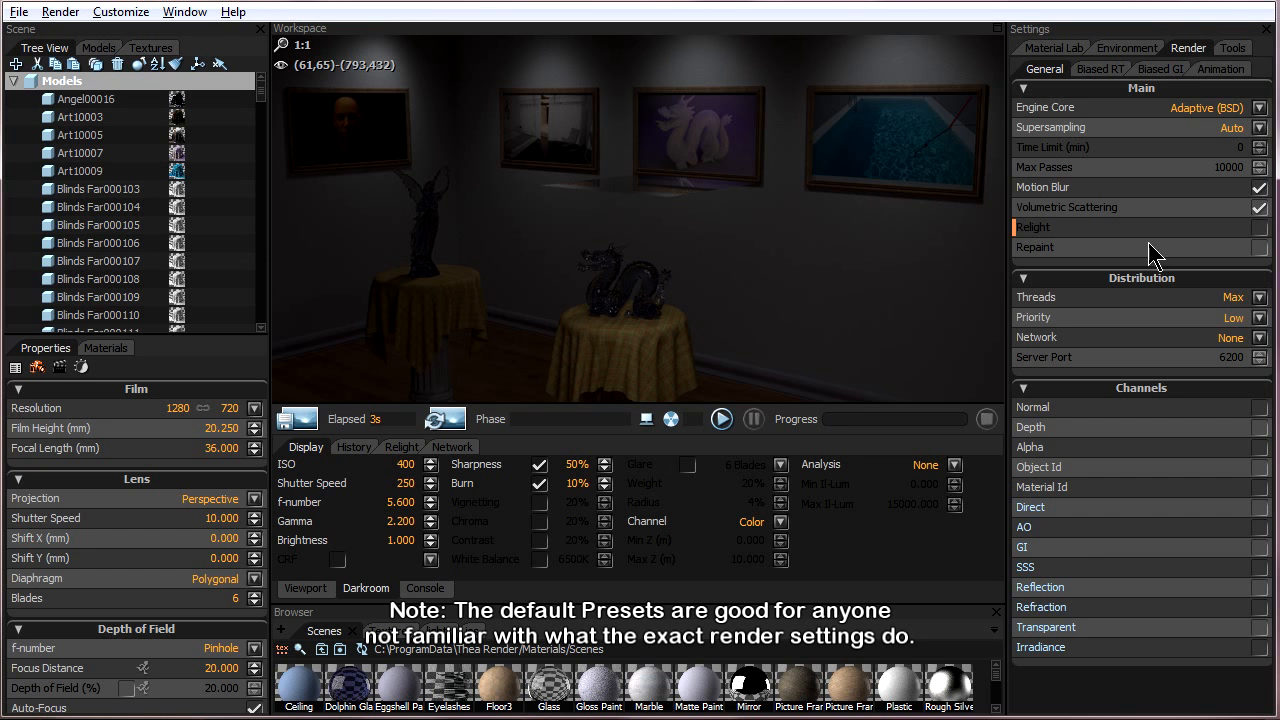
left_click(74, 15)
mouse_move(153, 38)
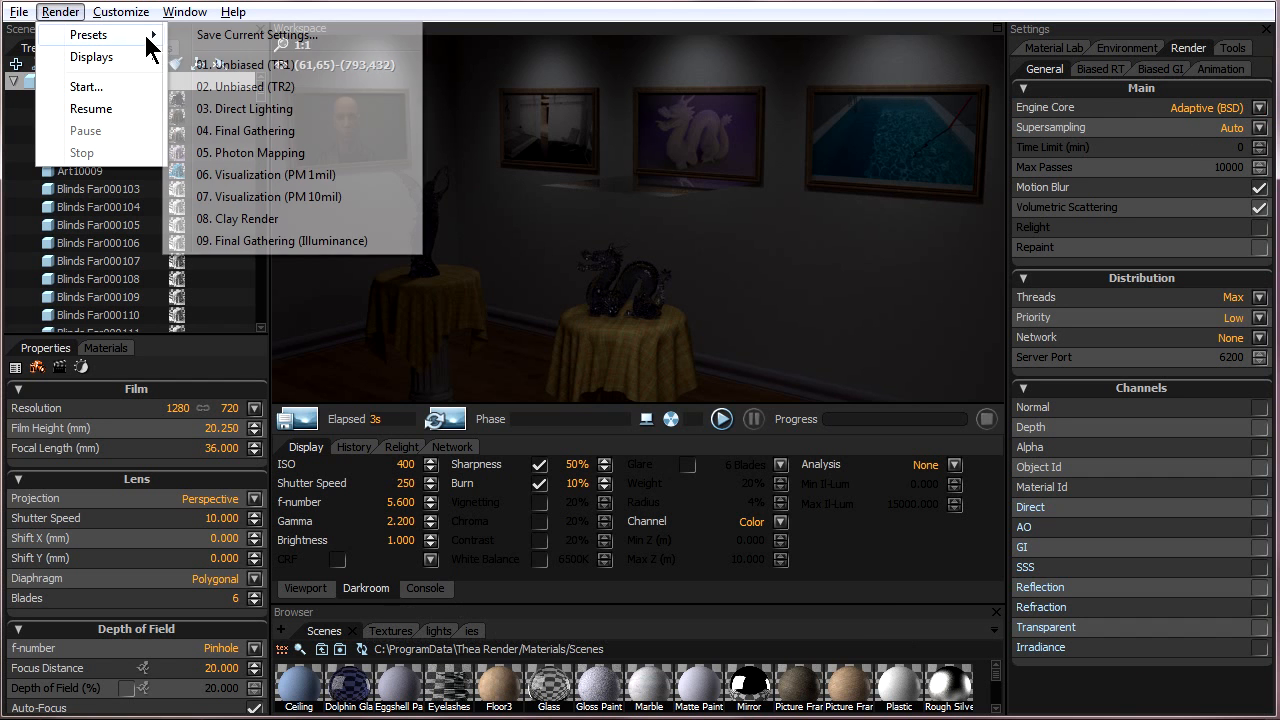
left_click(246, 70)
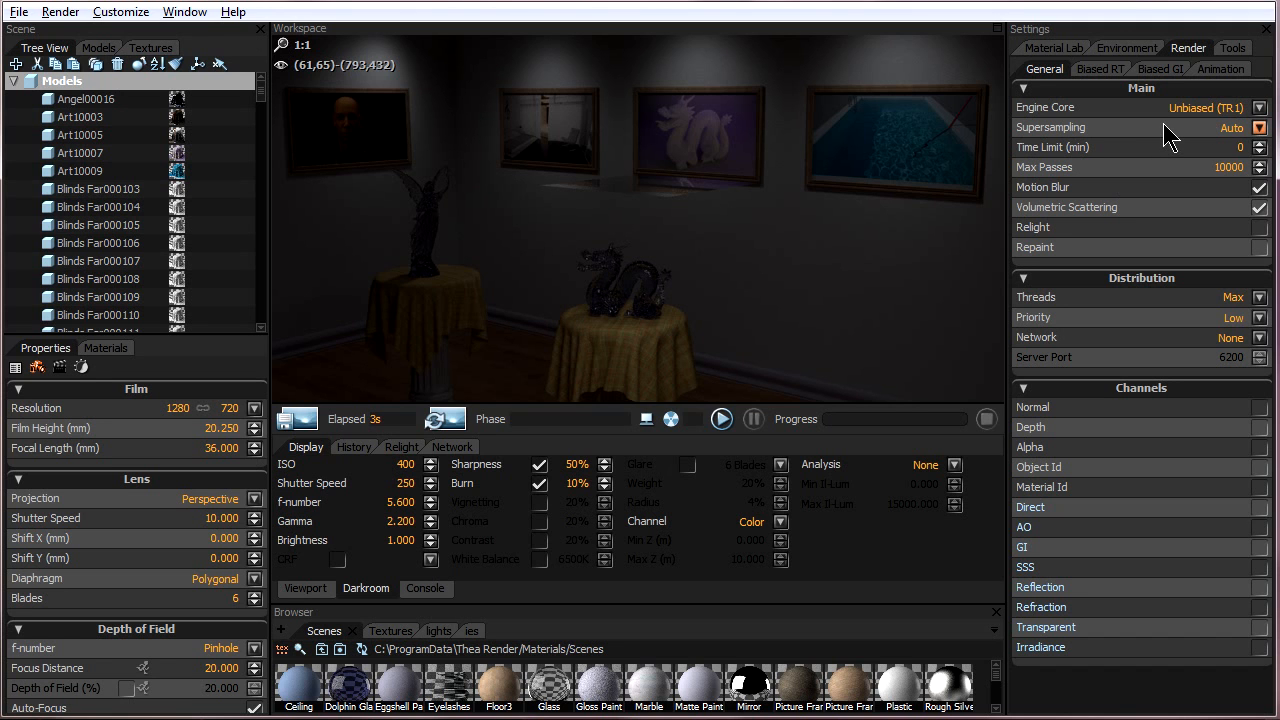
Examine the Biased RT and Biased GI render settings
left_click(1097, 70)
left_click(1160, 70)
left_click(1120, 72)
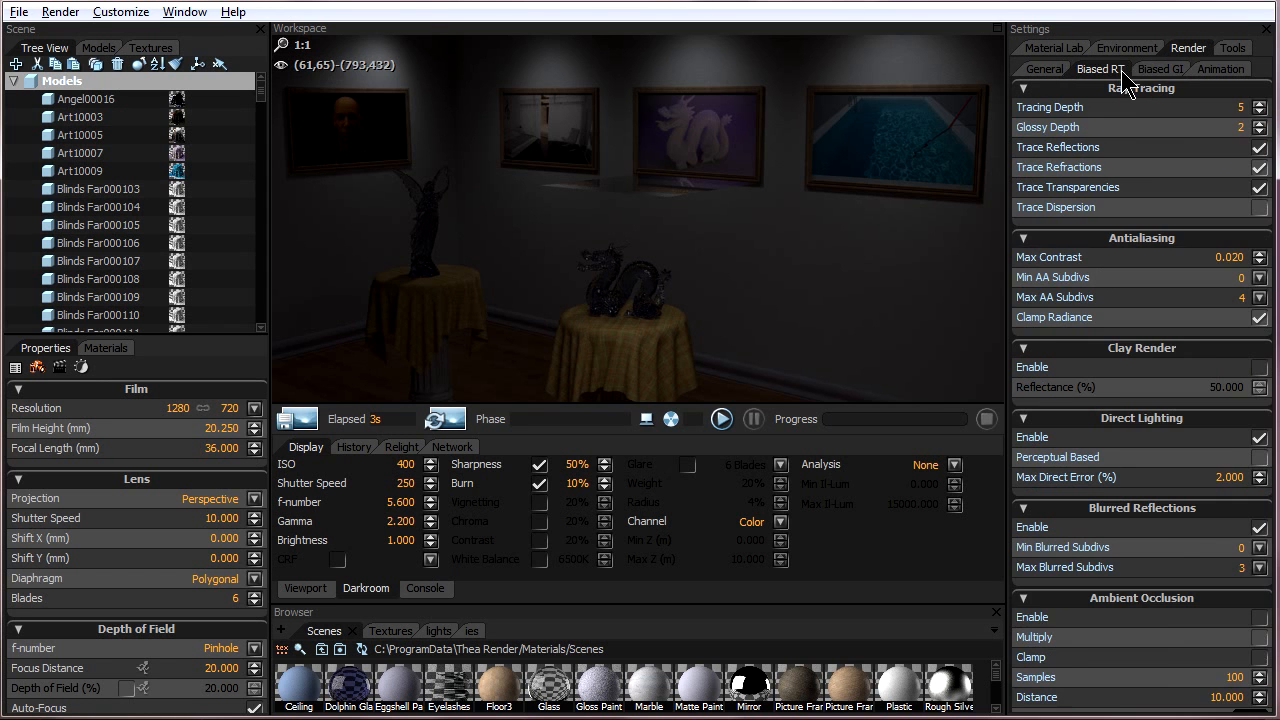
left_click(1160, 72)
left_click(1121, 72)
left_click(1158, 72)
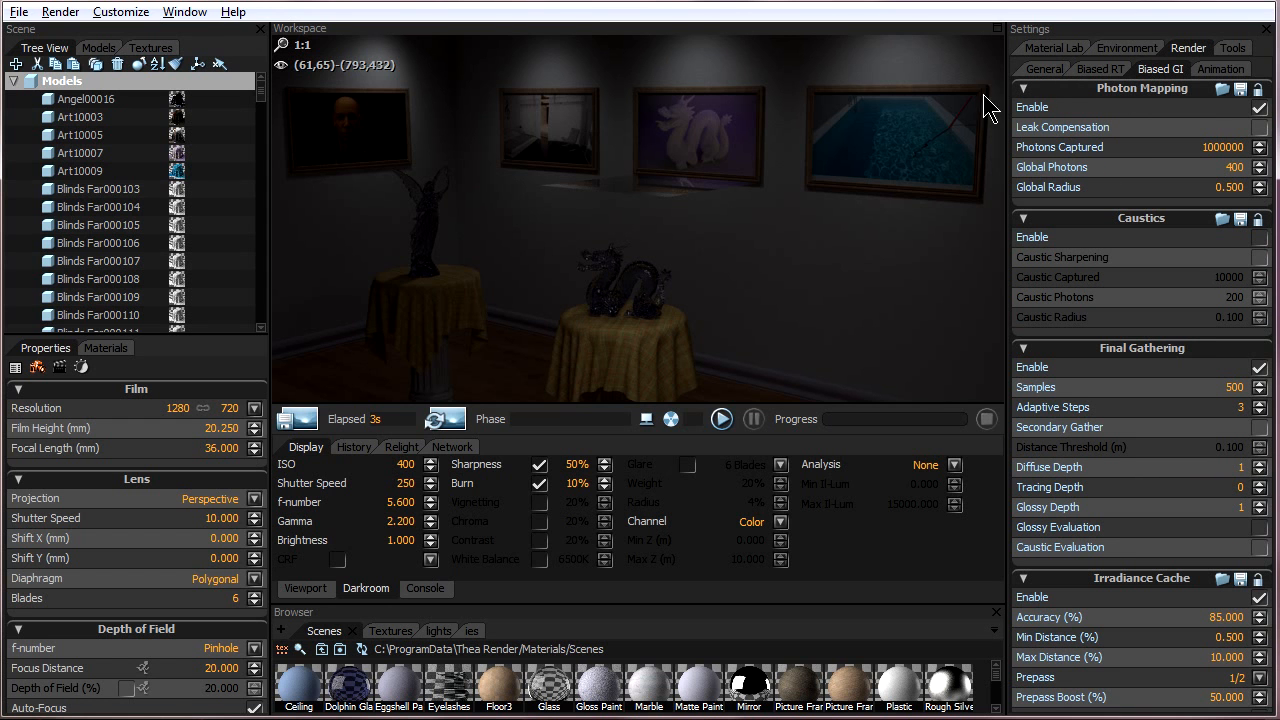
Apply the render preset 03. Direct Lighting
left_click(73, 17)
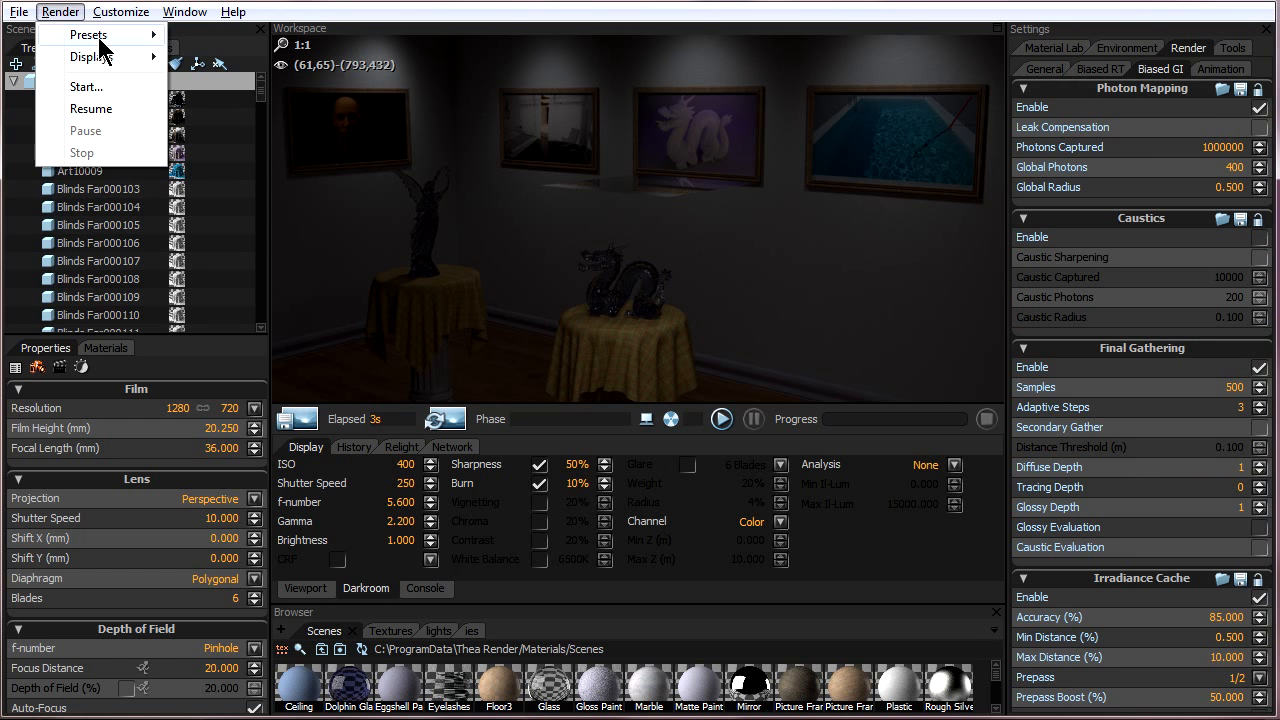
mouse_move(100, 36)
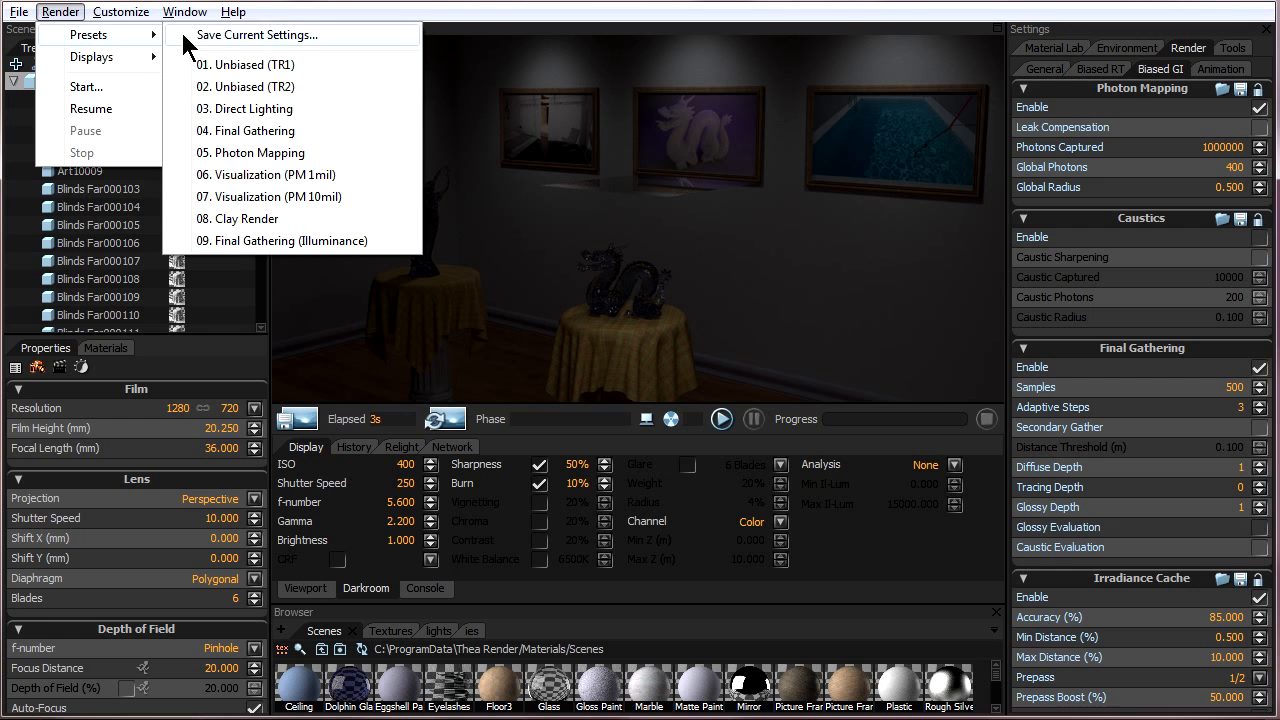
left_click(250, 112)
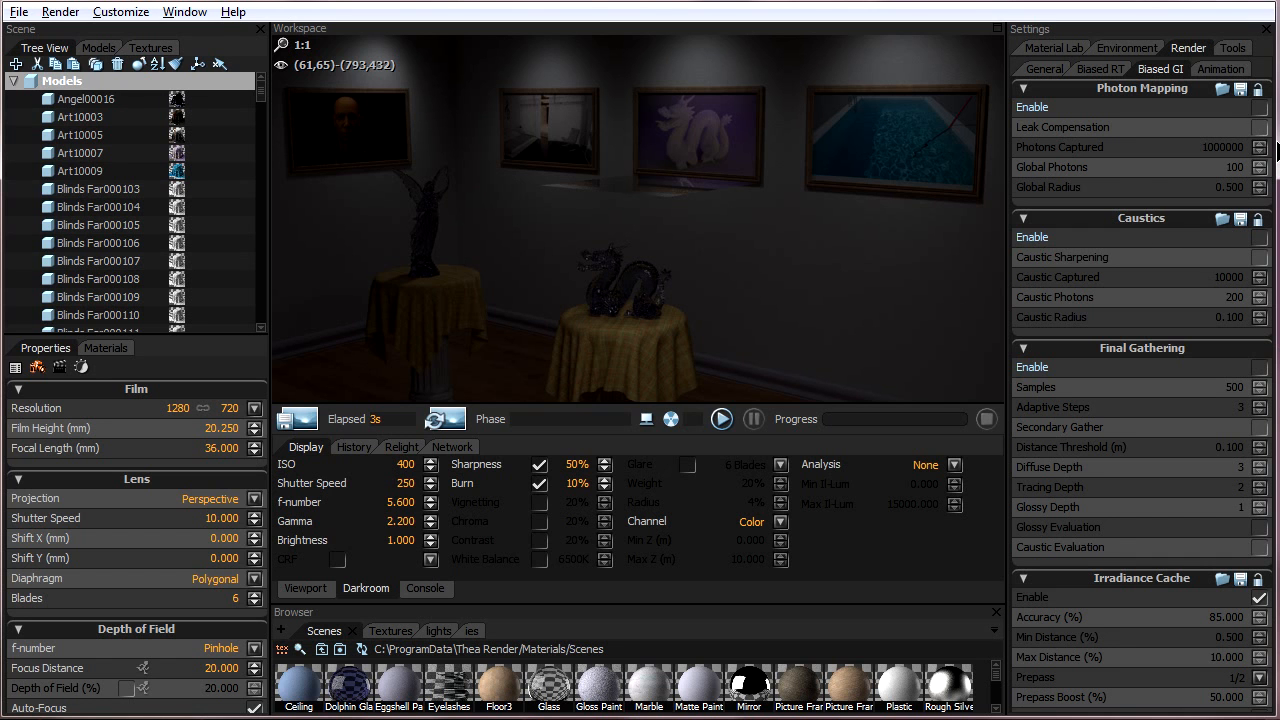
Look through the viewport customization options and cancel without changes
left_click(52, 10)
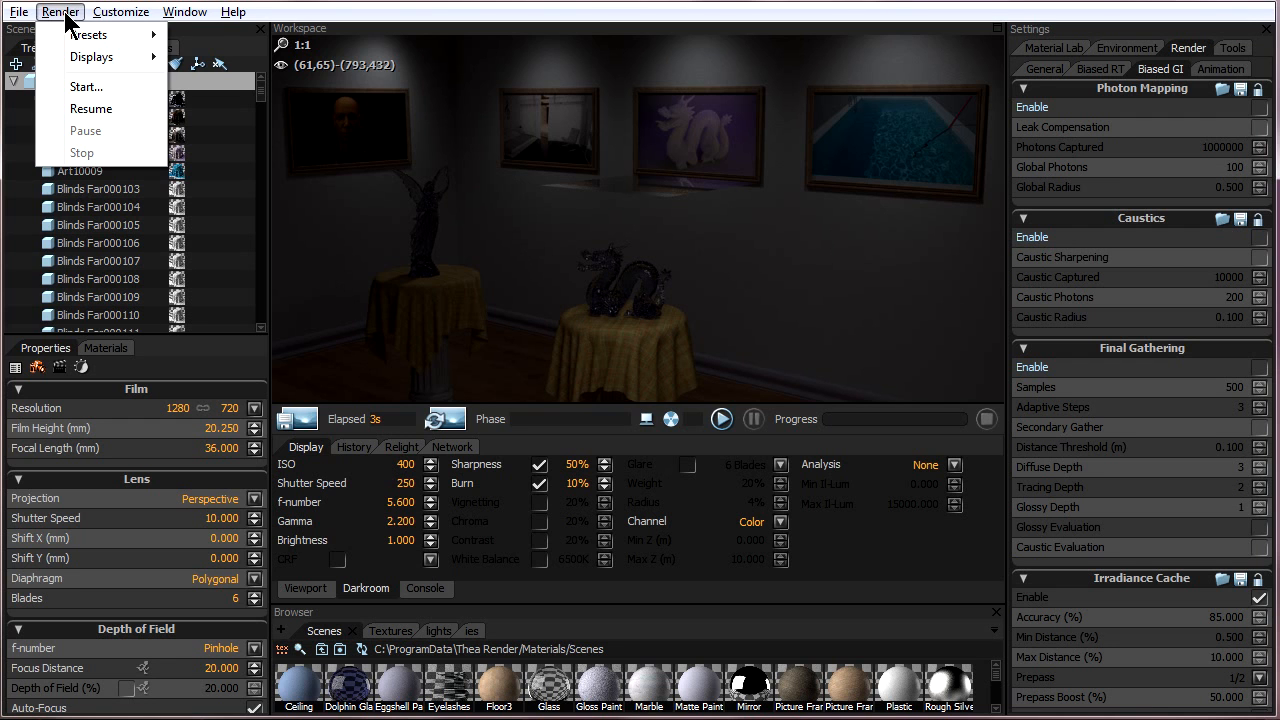
mouse_move(90, 12)
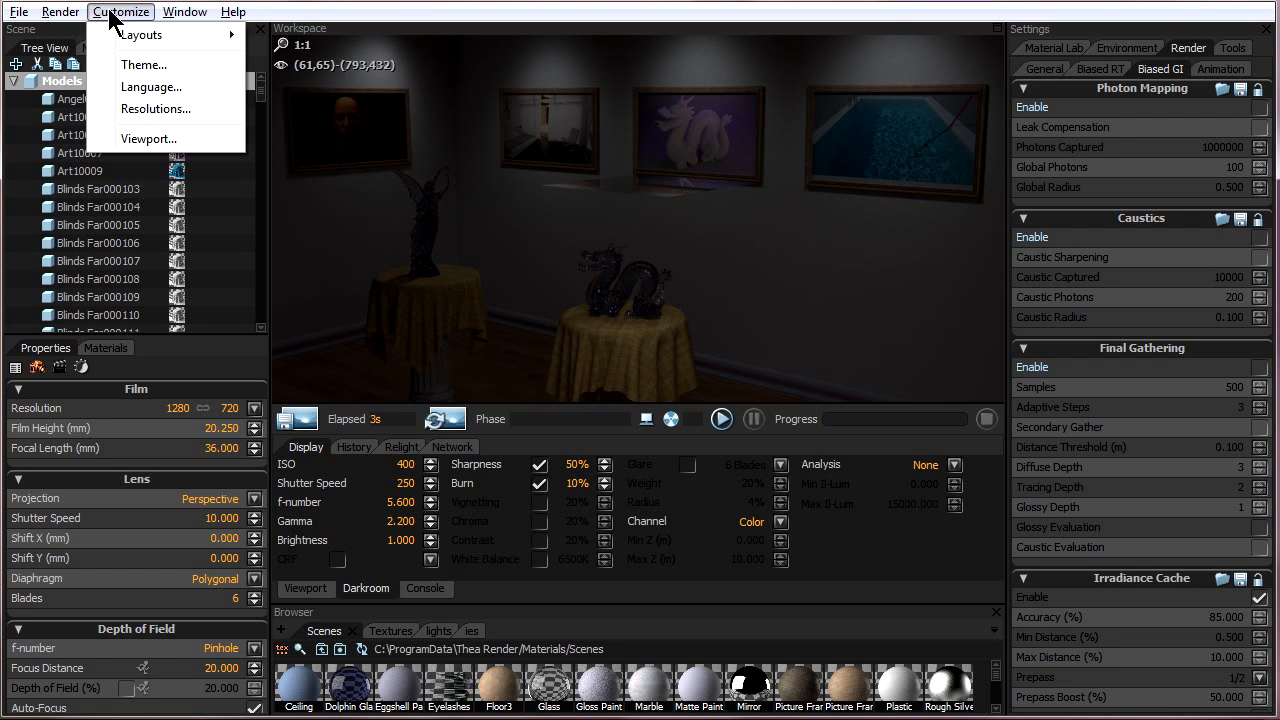
left_click(152, 140)
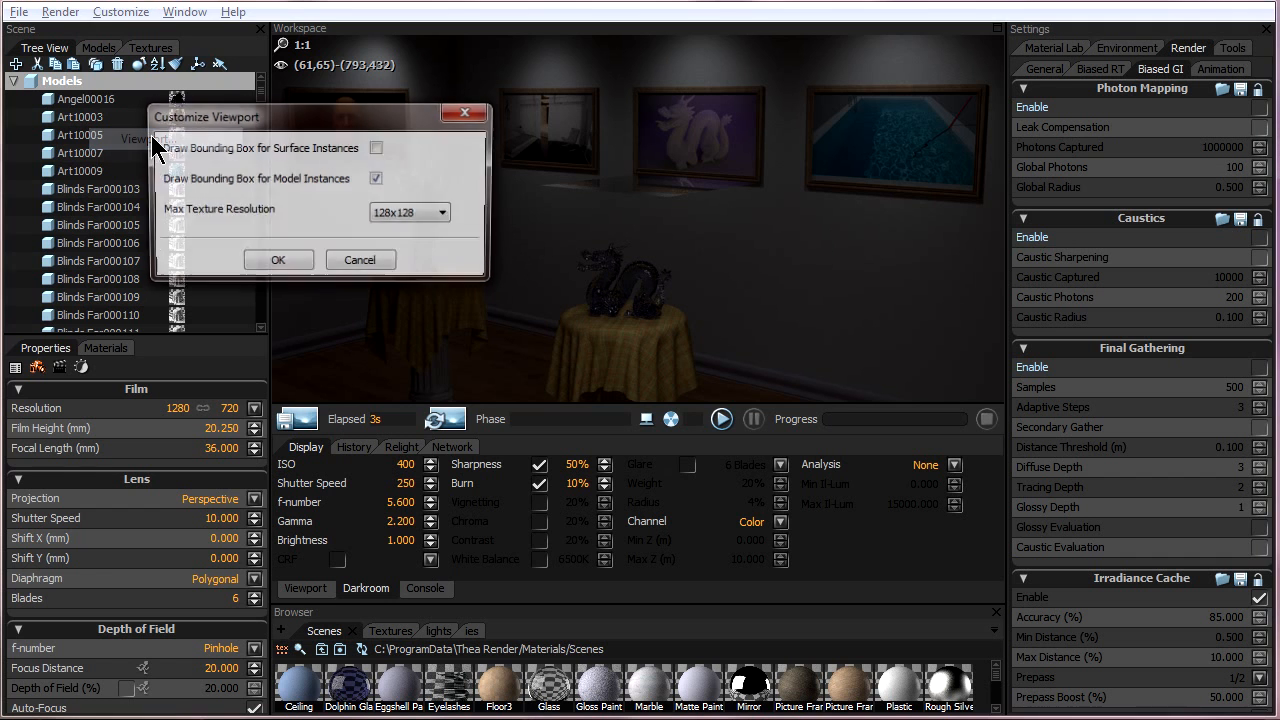
left_click(363, 265)
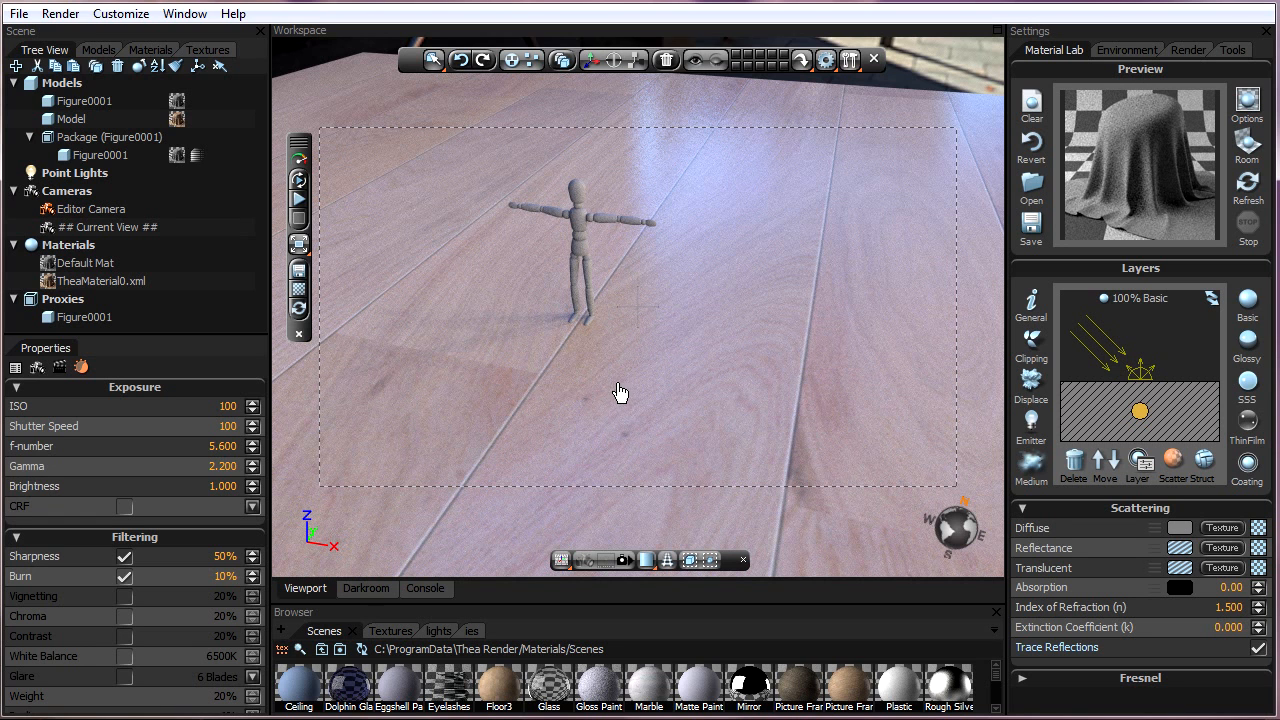
Leave the rendered preview of the mannequin scene and set the viewport's model display to Solid
left_click(640, 280)
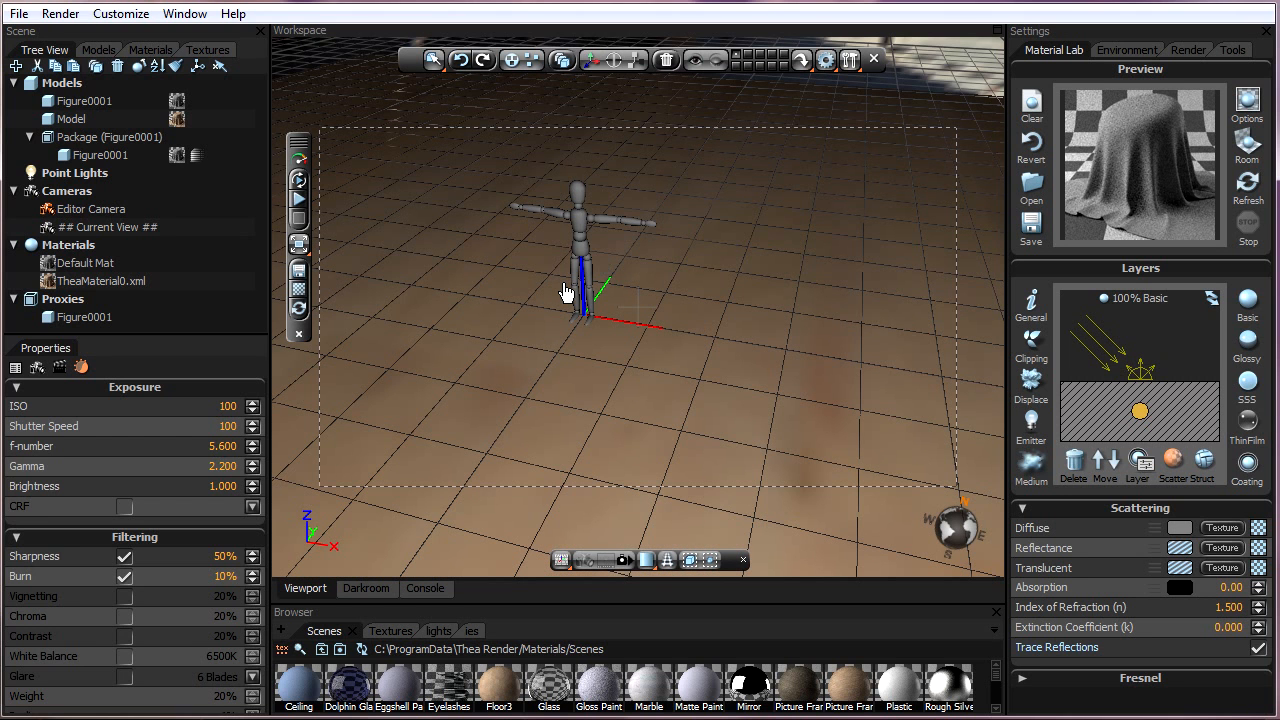
left_click(646, 561)
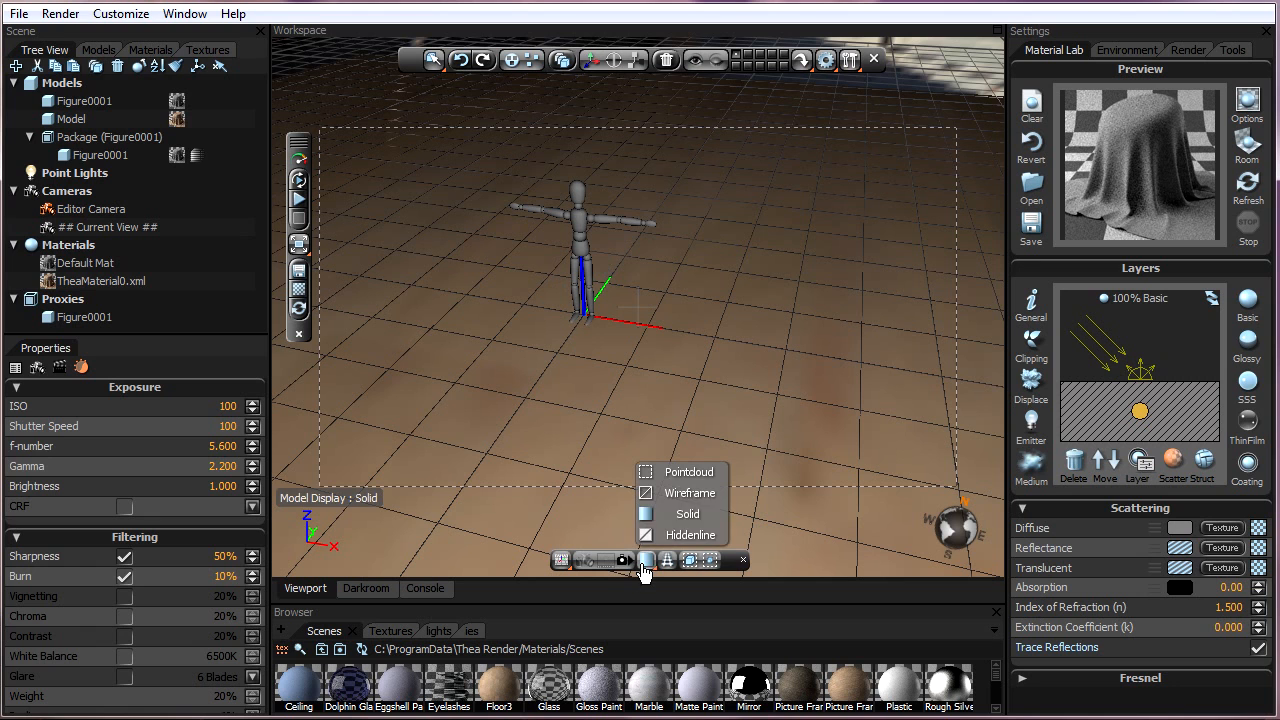
left_click(660, 516)
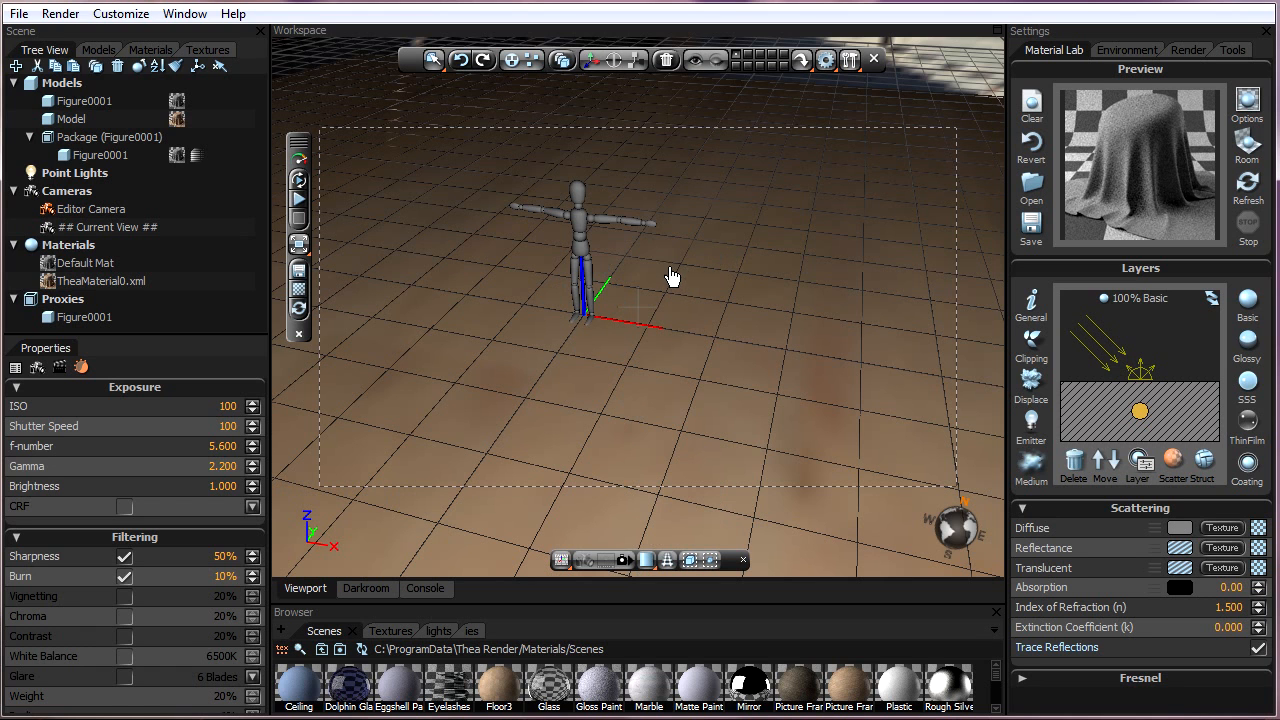
Set the viewport's maximum texture resolution to 512x512
left_click(138, 20)
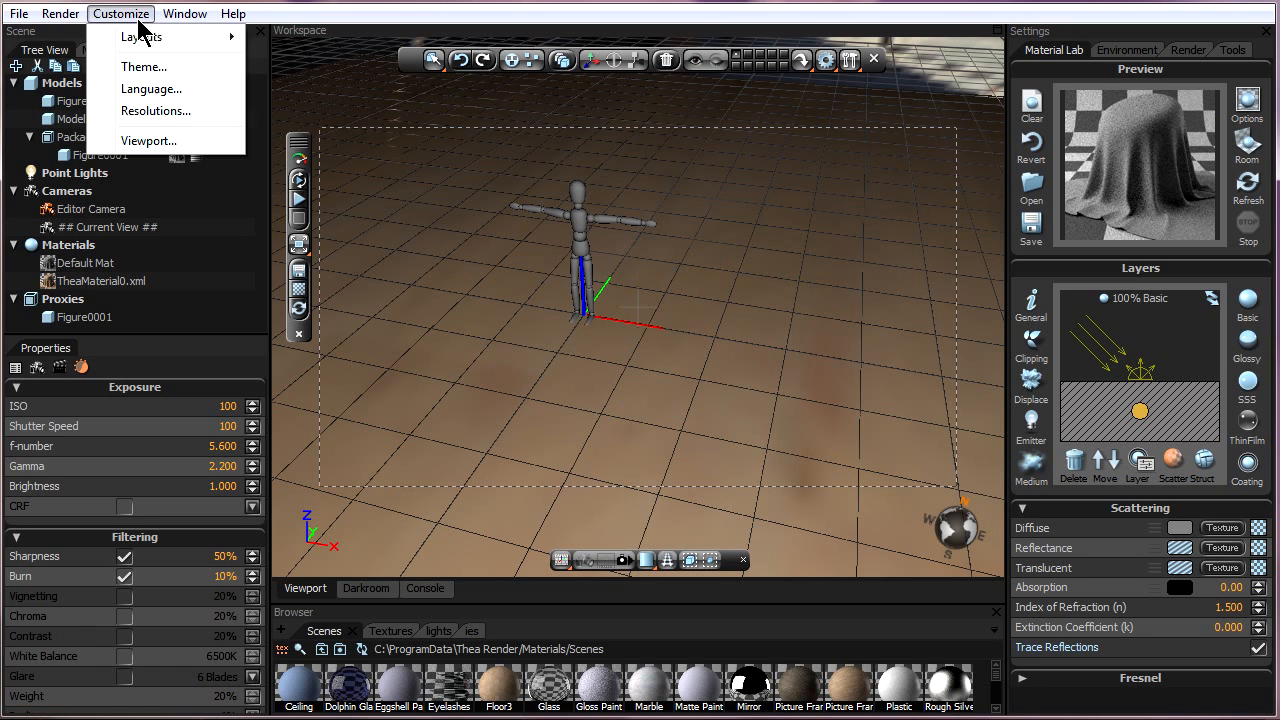
left_click(150, 141)
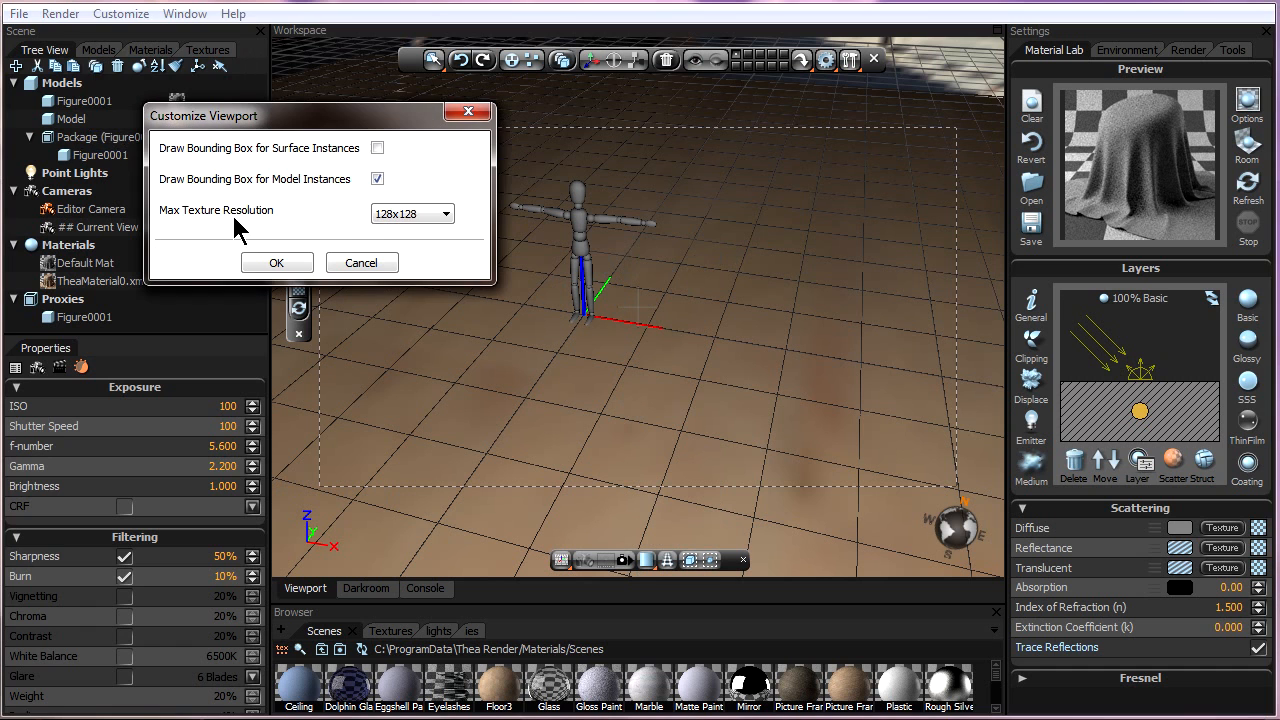
left_click(440, 220)
left_click(420, 258)
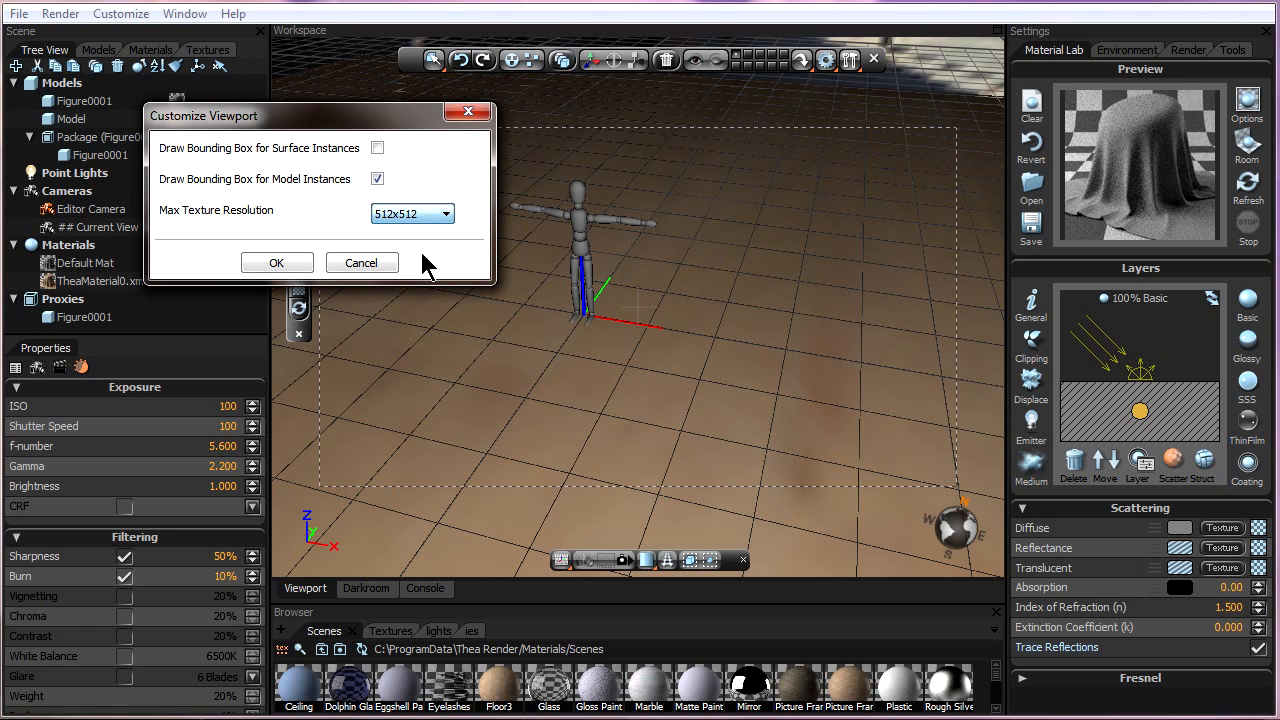
left_click(272, 264)
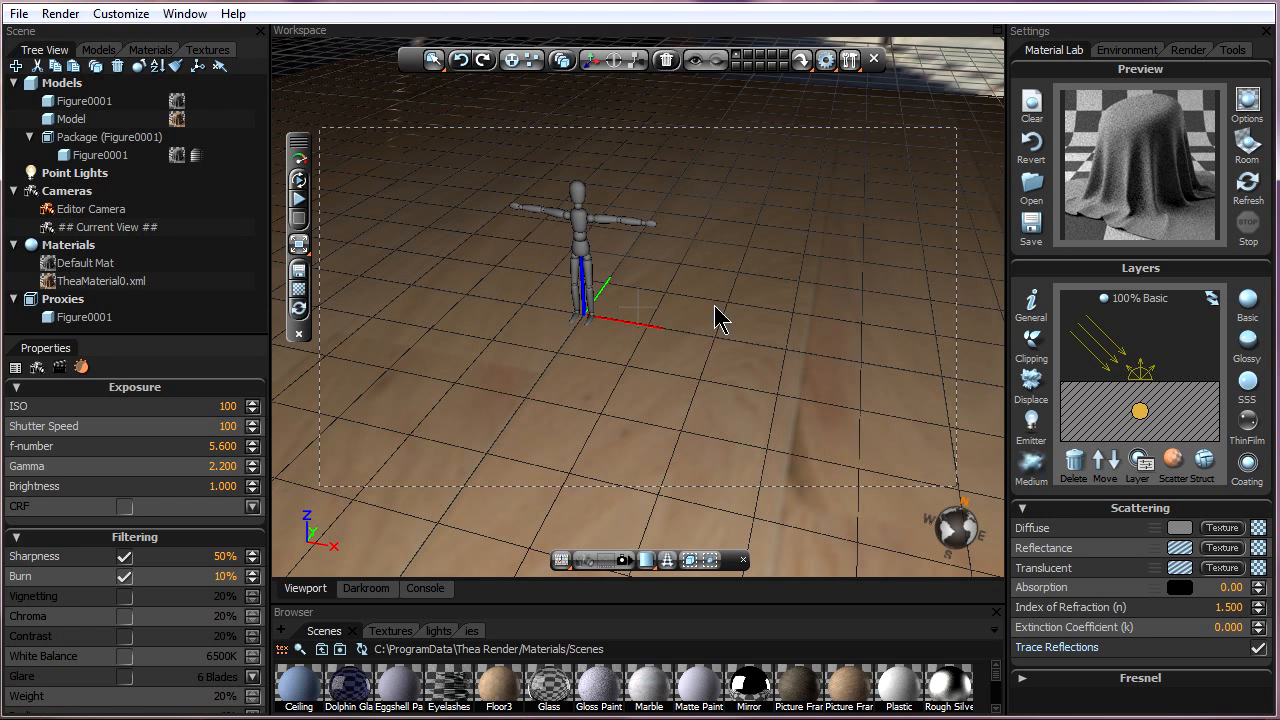
Set the viewport's maximum texture resolution to 1024x1024
left_click(121, 14)
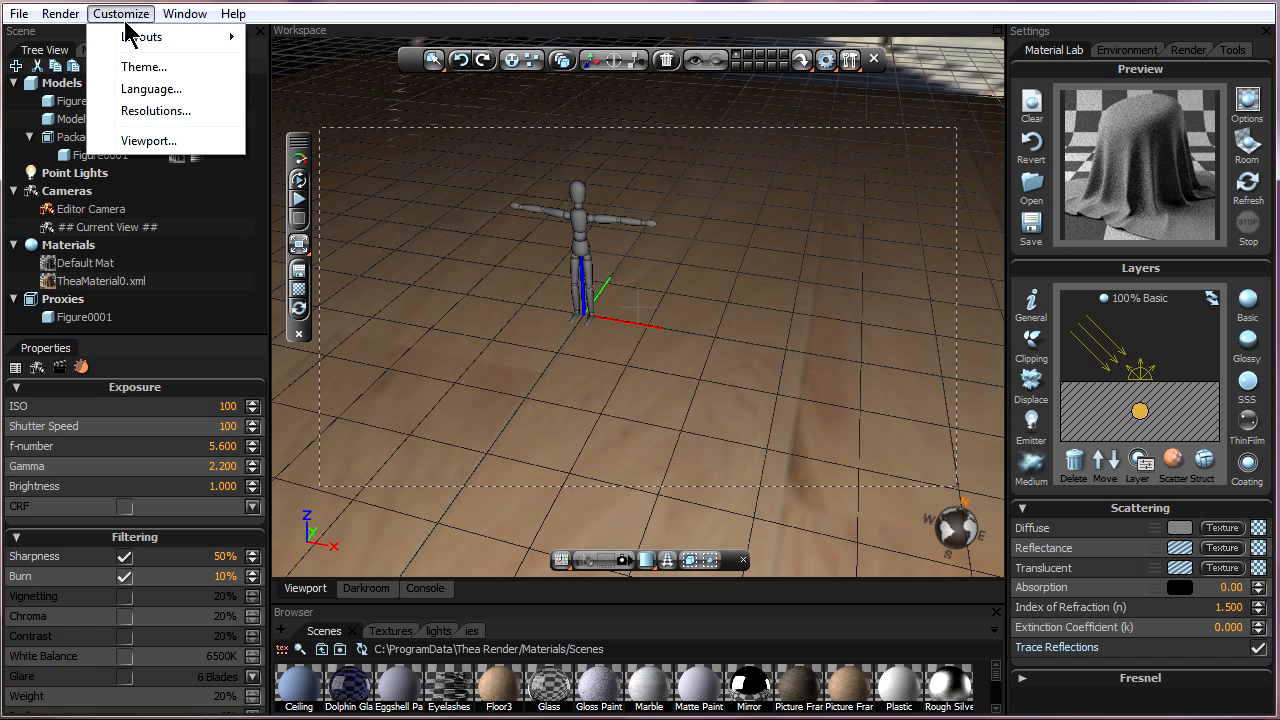
left_click(153, 140)
left_click(409, 214)
left_click(405, 270)
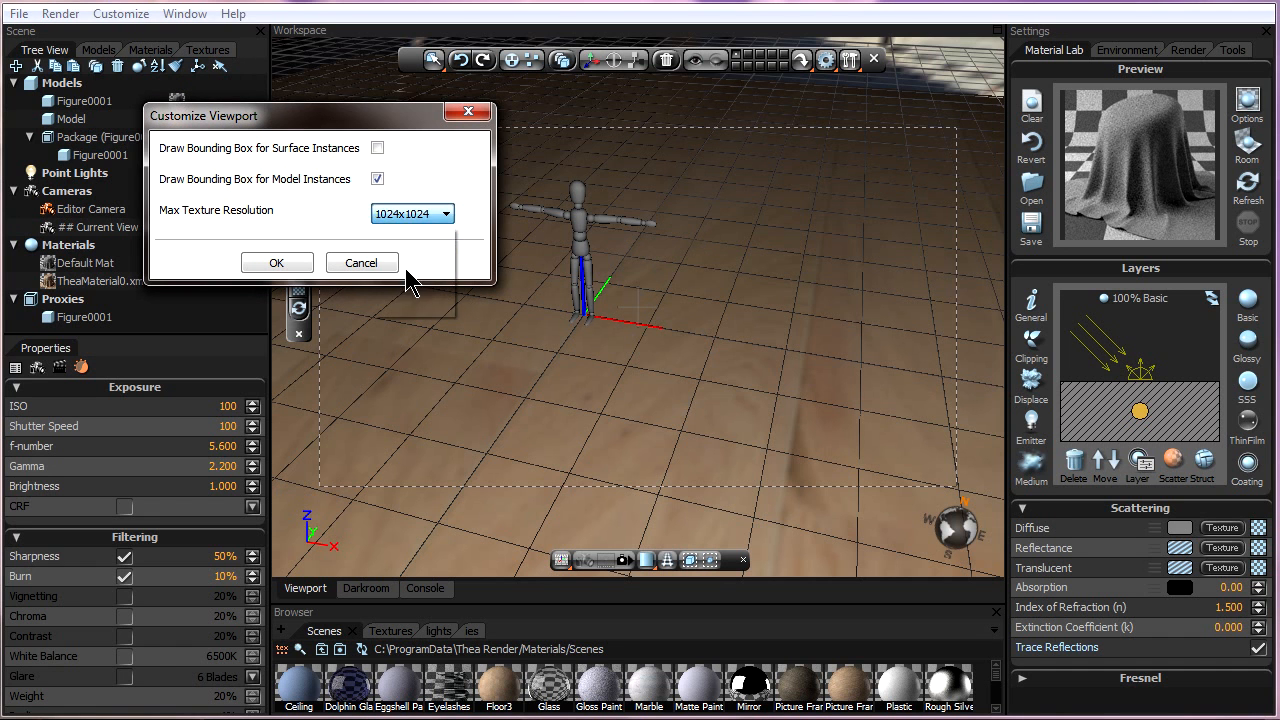
left_click(276, 262)
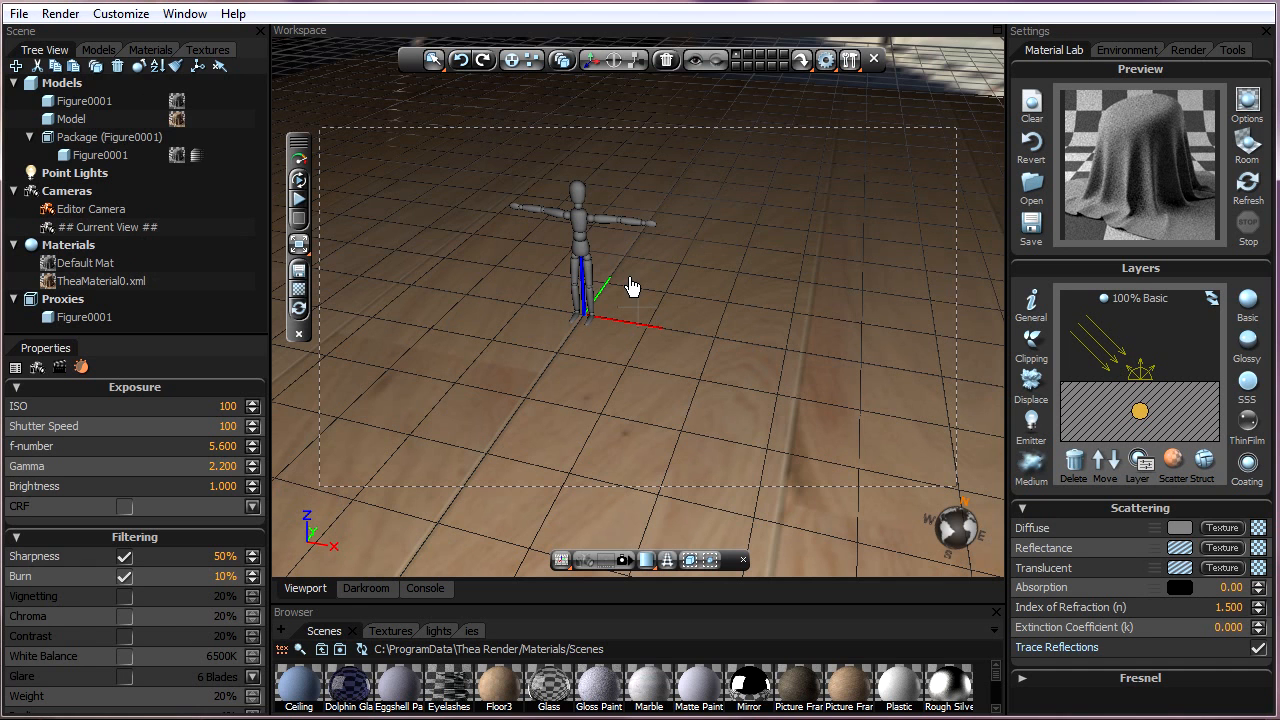
Check the bounding box options for surface and model instances in the viewport customization and cancel
left_click(124, 14)
left_click(150, 141)
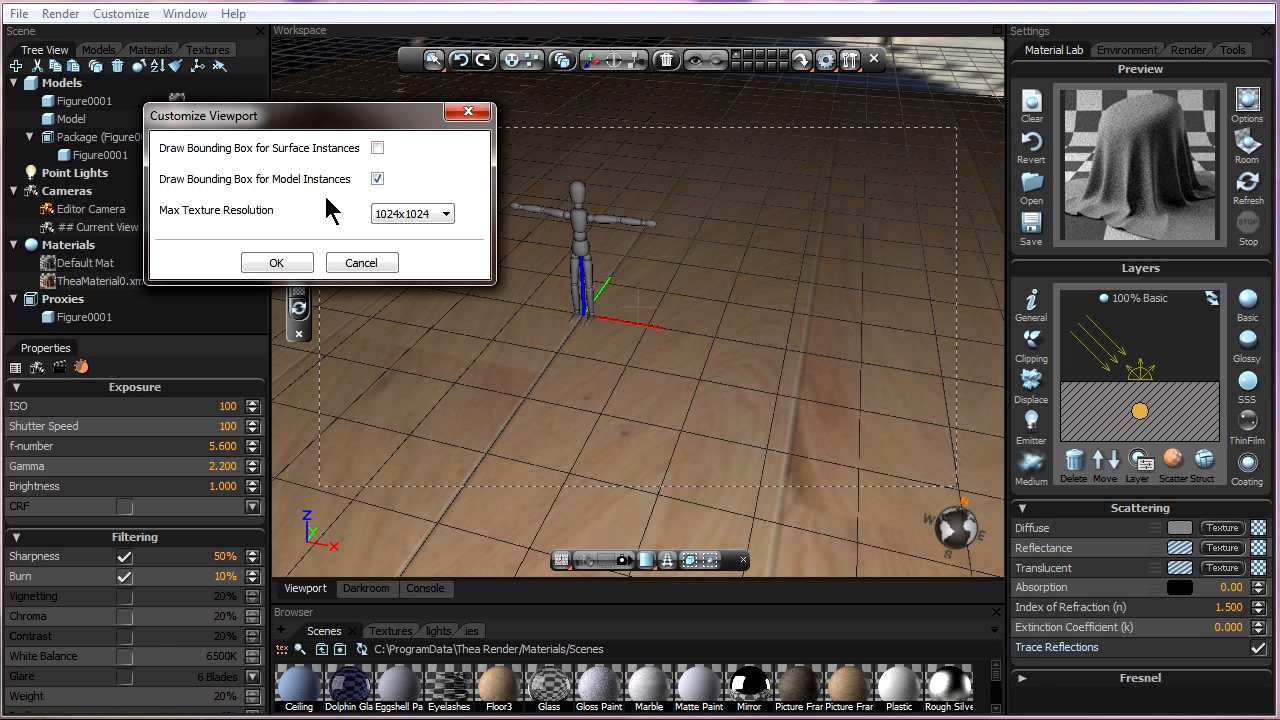
left_click(377, 270)
Make the Figure0001 model inside the Package (Figure0001) group enabled and visible
right_click(170, 153)
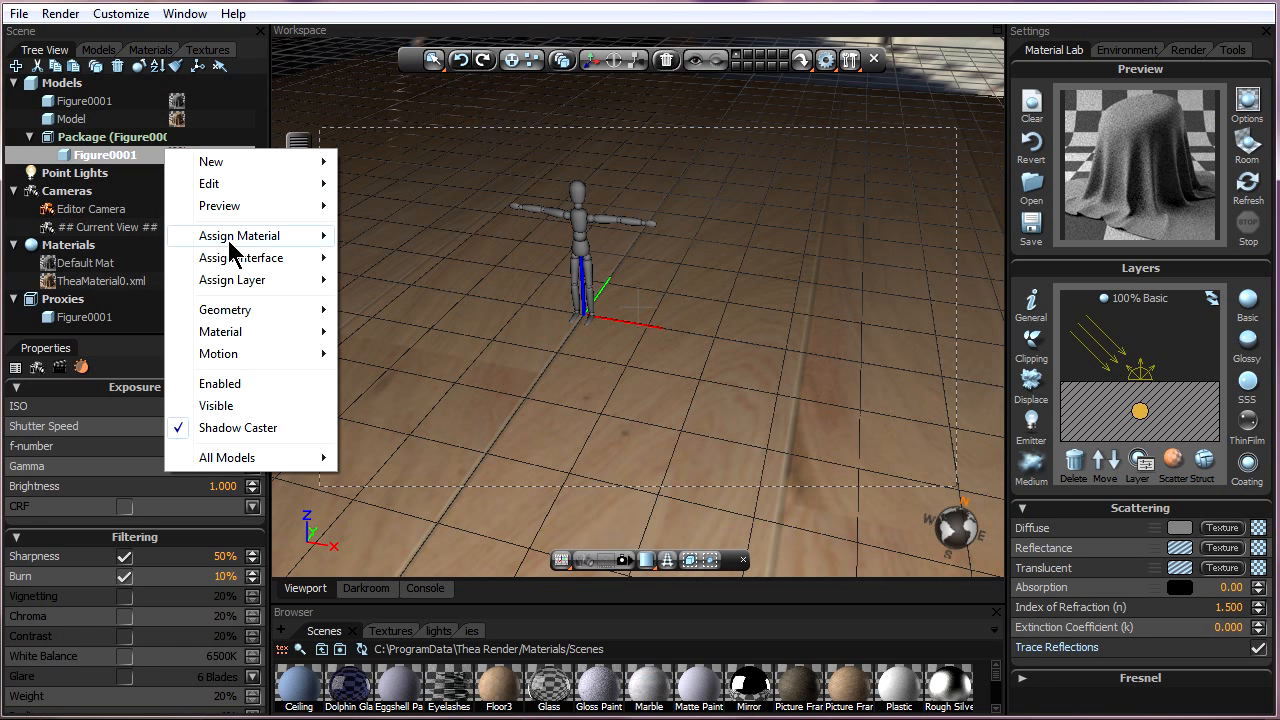
left_click(219, 384)
right_click(167, 163)
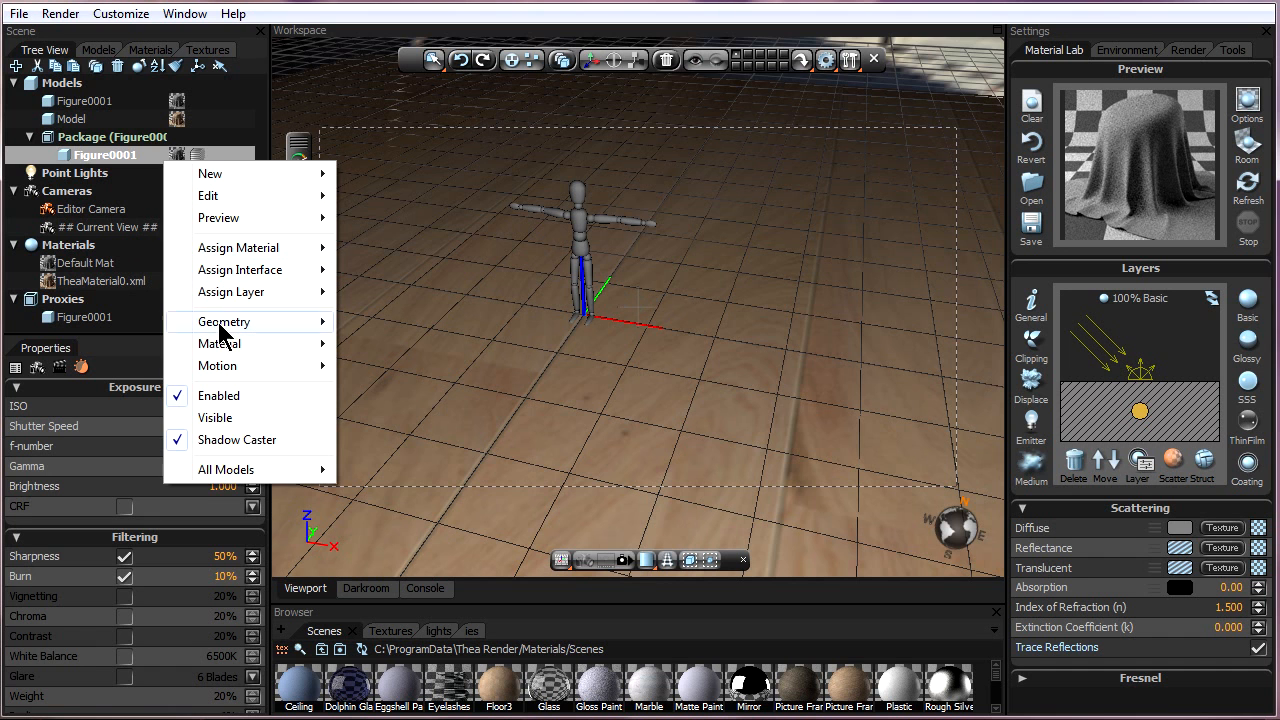
left_click(228, 418)
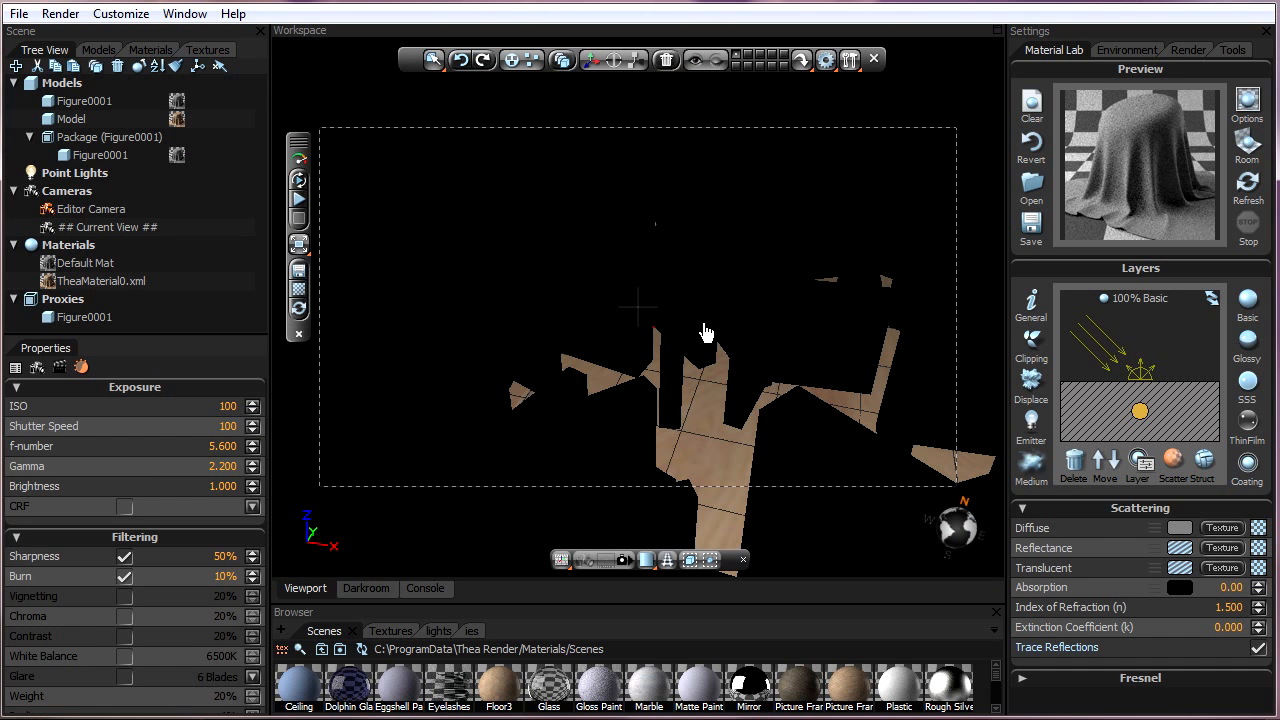
Turn off drawing bounding boxes for model instances in the viewport customization
left_click_drag(706, 332, 700, 263)
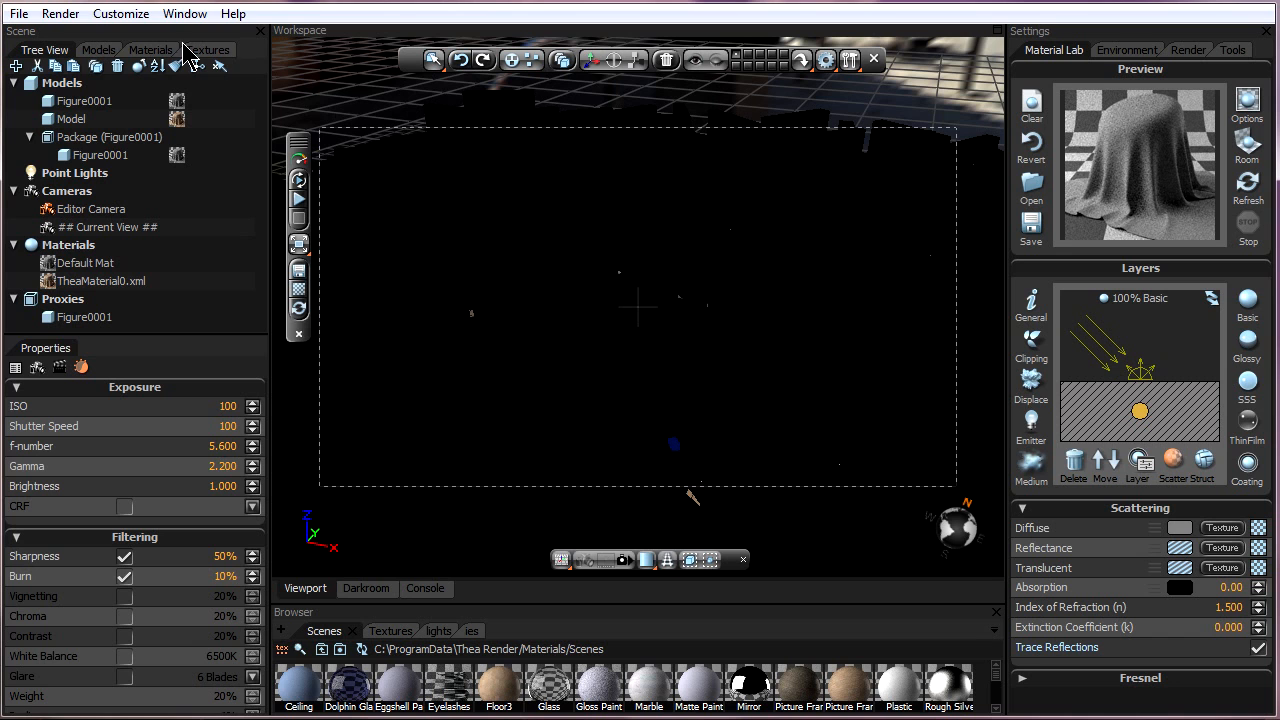
left_click(125, 16)
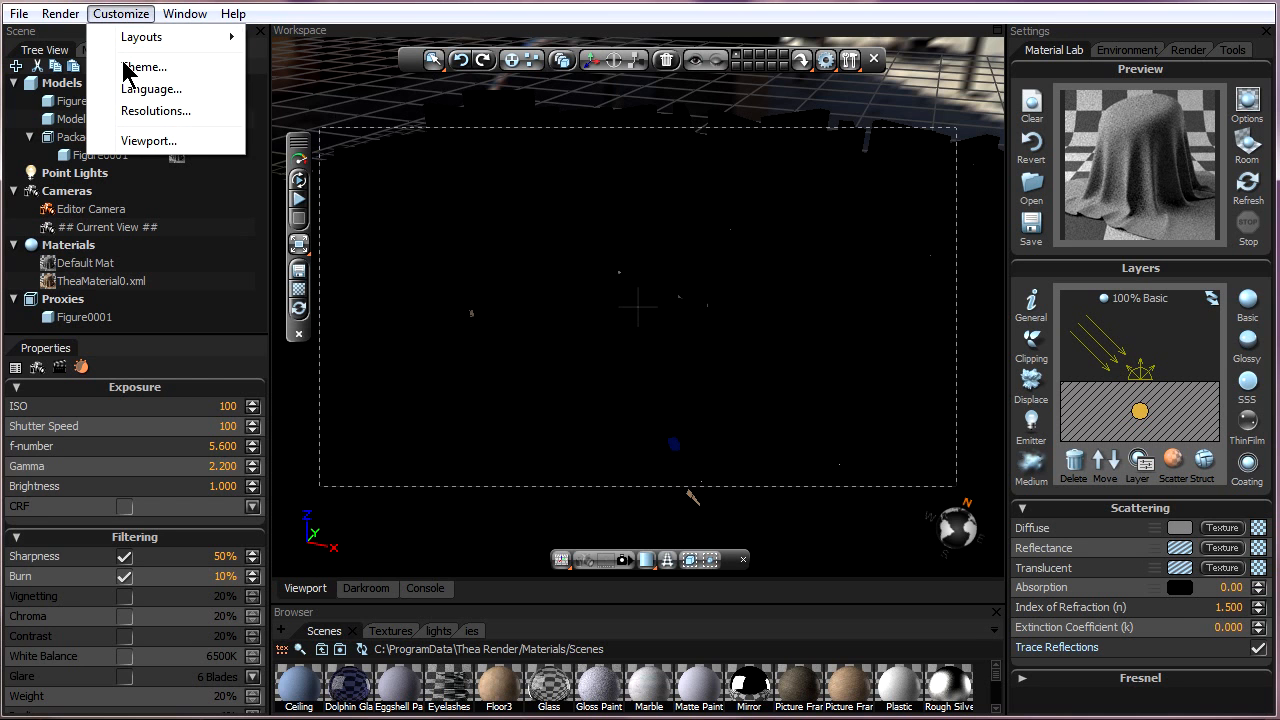
left_click(146, 141)
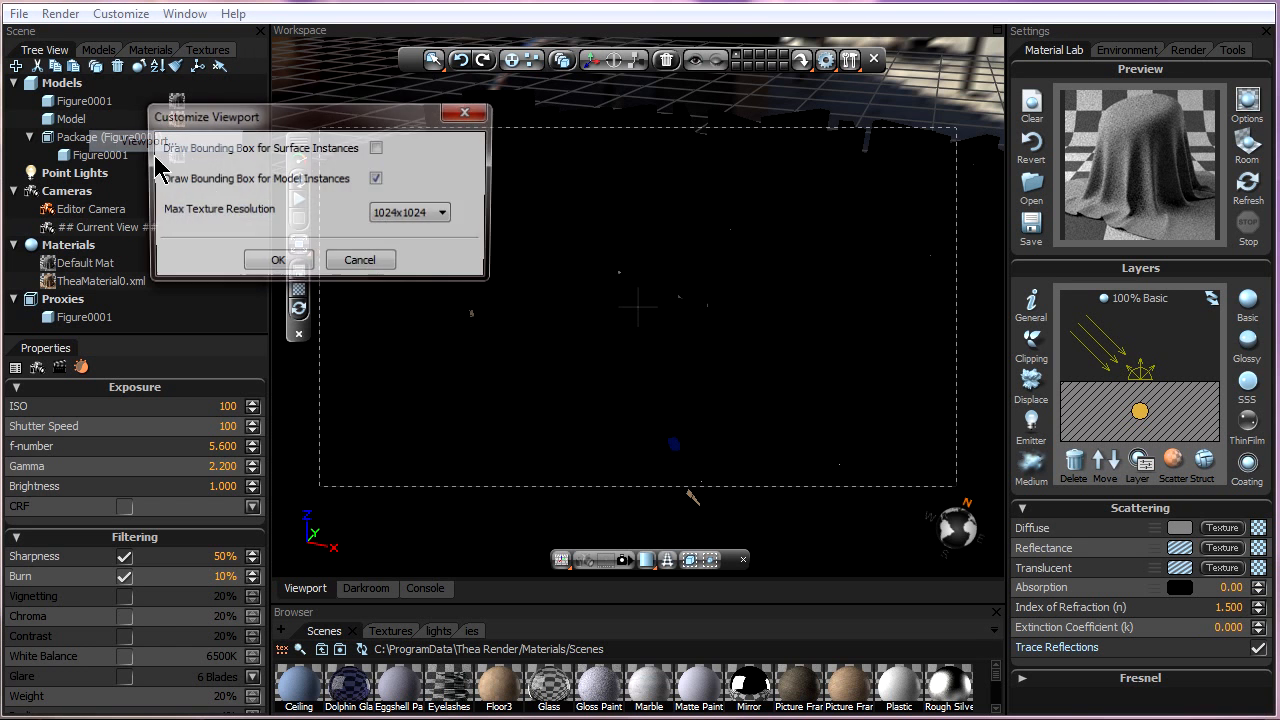
left_click(373, 181)
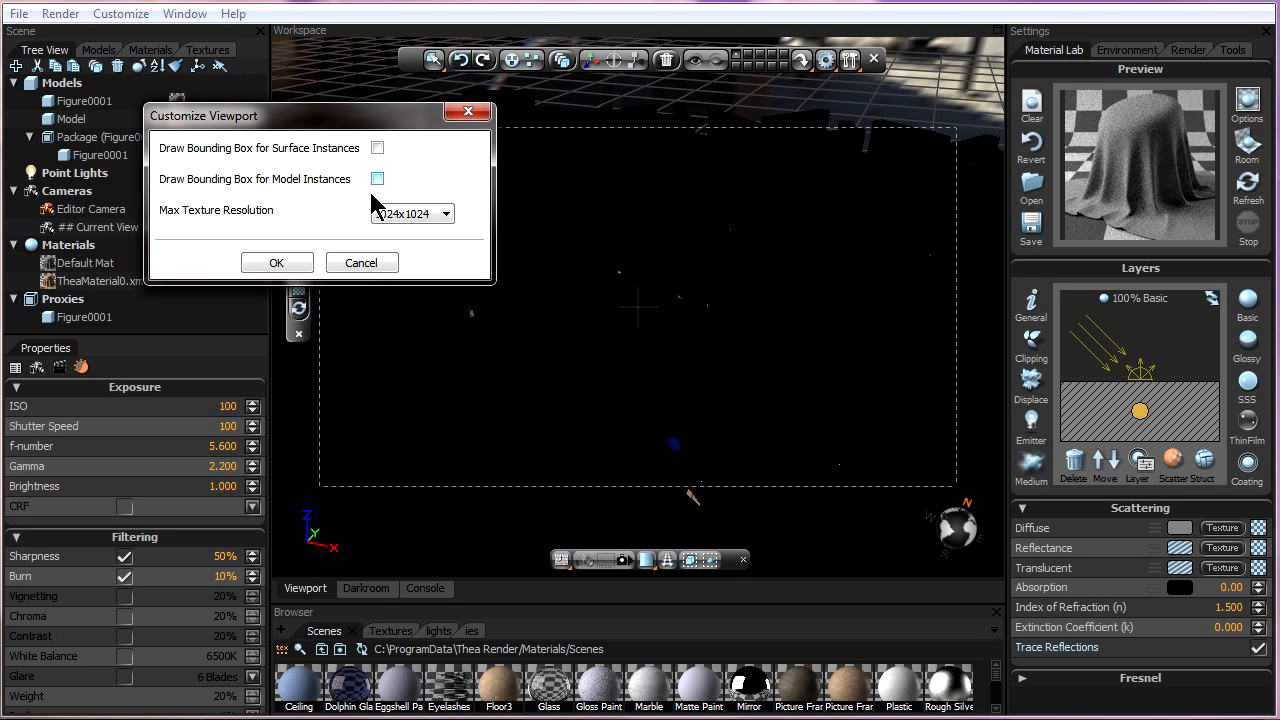
left_click(280, 262)
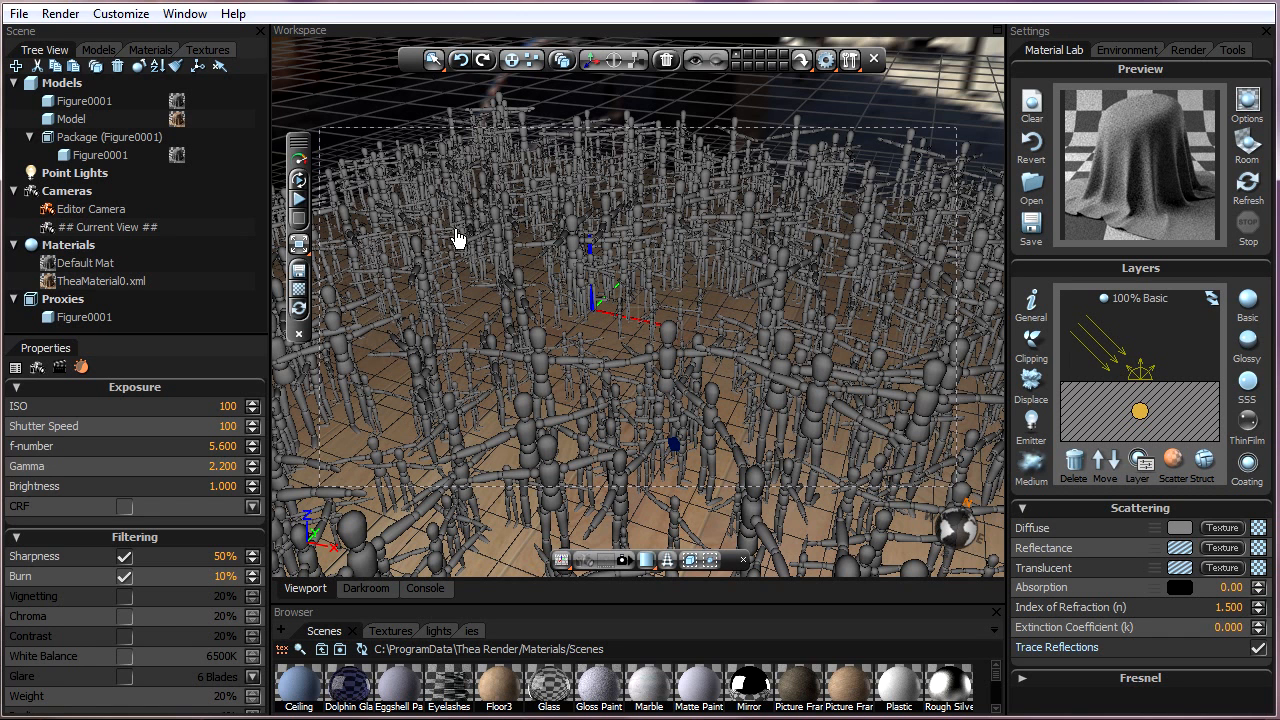
Start an interactive render of the scattered figures in the viewport
left_click(304, 184)
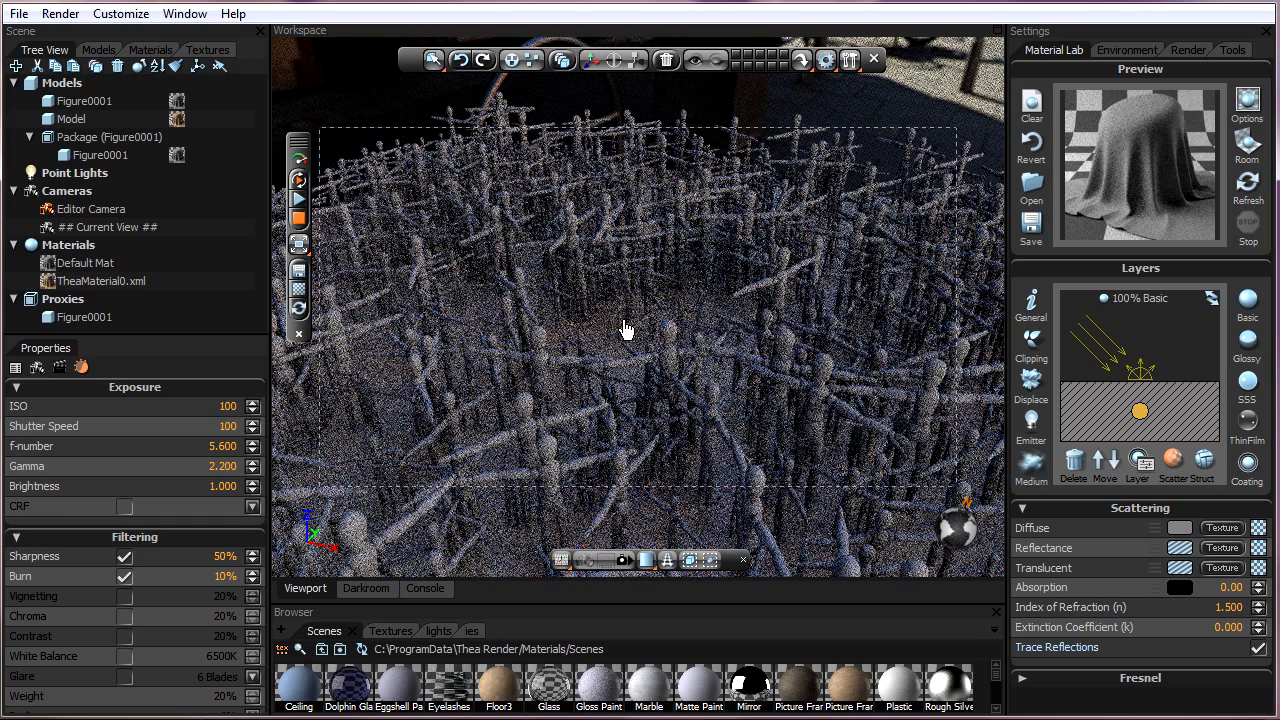
mouse_move(660, 335)
left_mouse_down()
mouse_move(620, 333)
mouse_move(680, 370)
mouse_move(655, 327)
mouse_move(655, 338)
left_mouse_up()
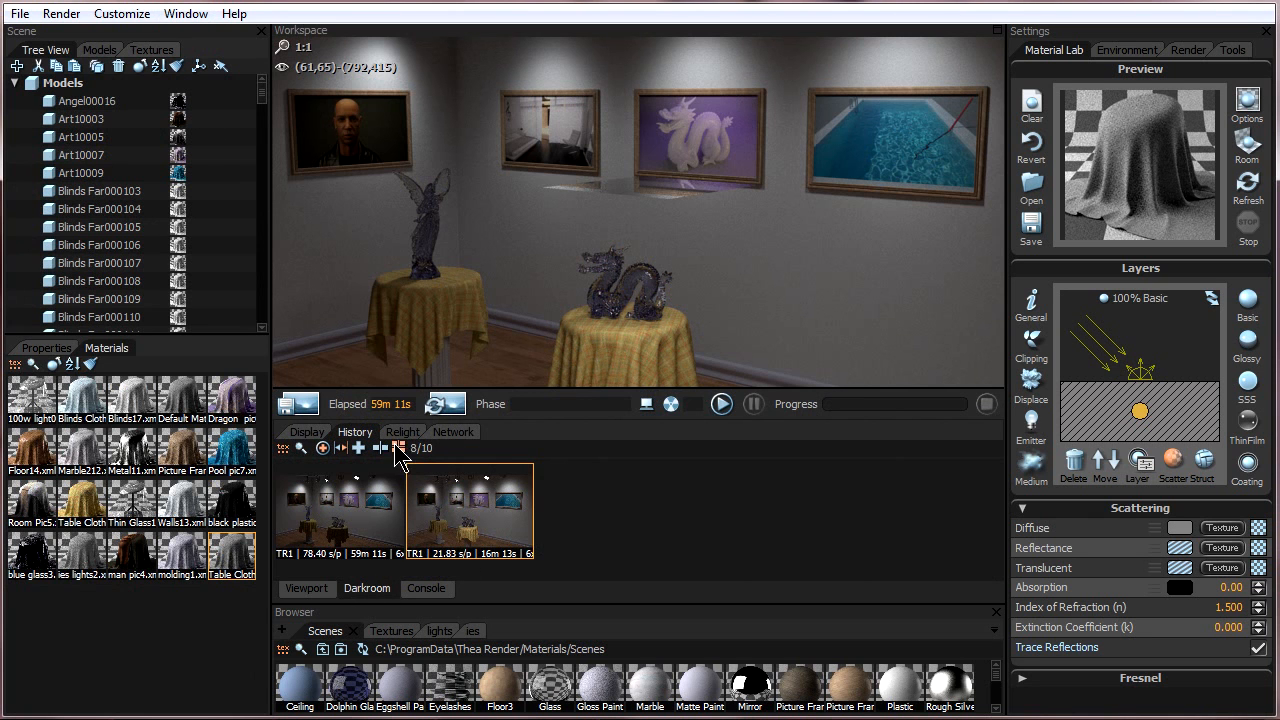
Check the Darkroom's display settings, return to the render history and maximize the workspace
left_click(318, 433)
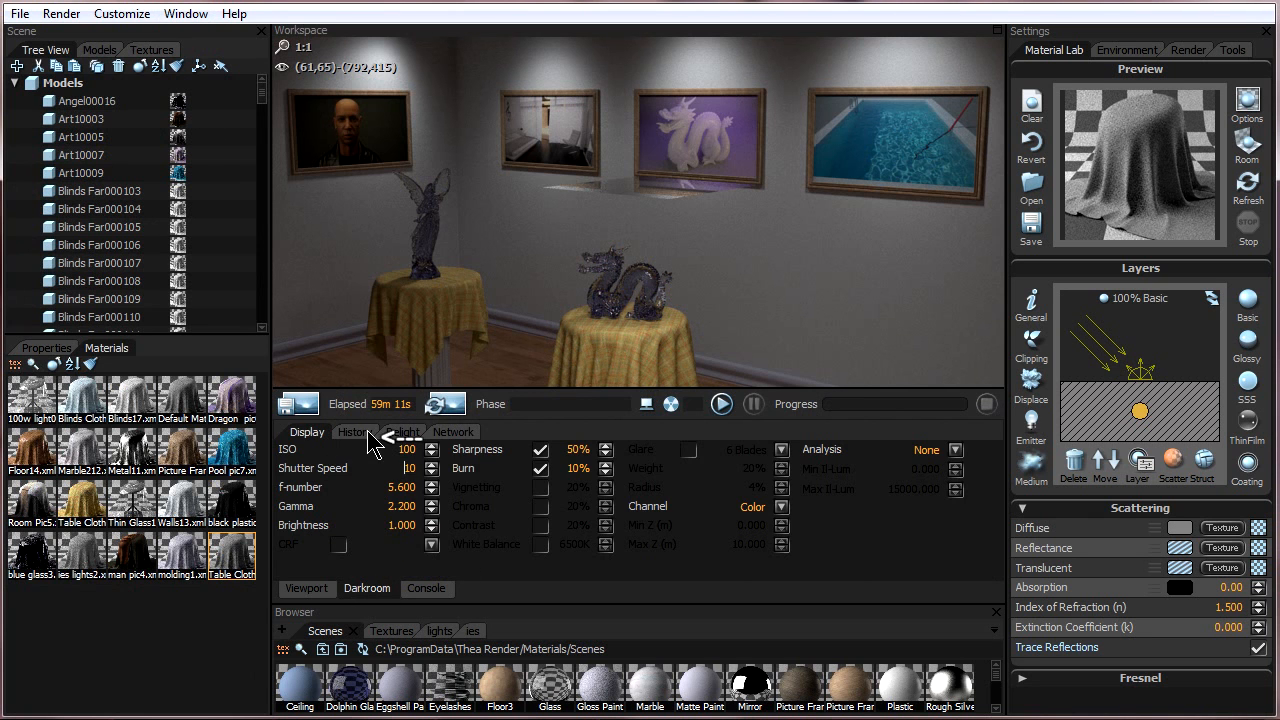
left_click(358, 434)
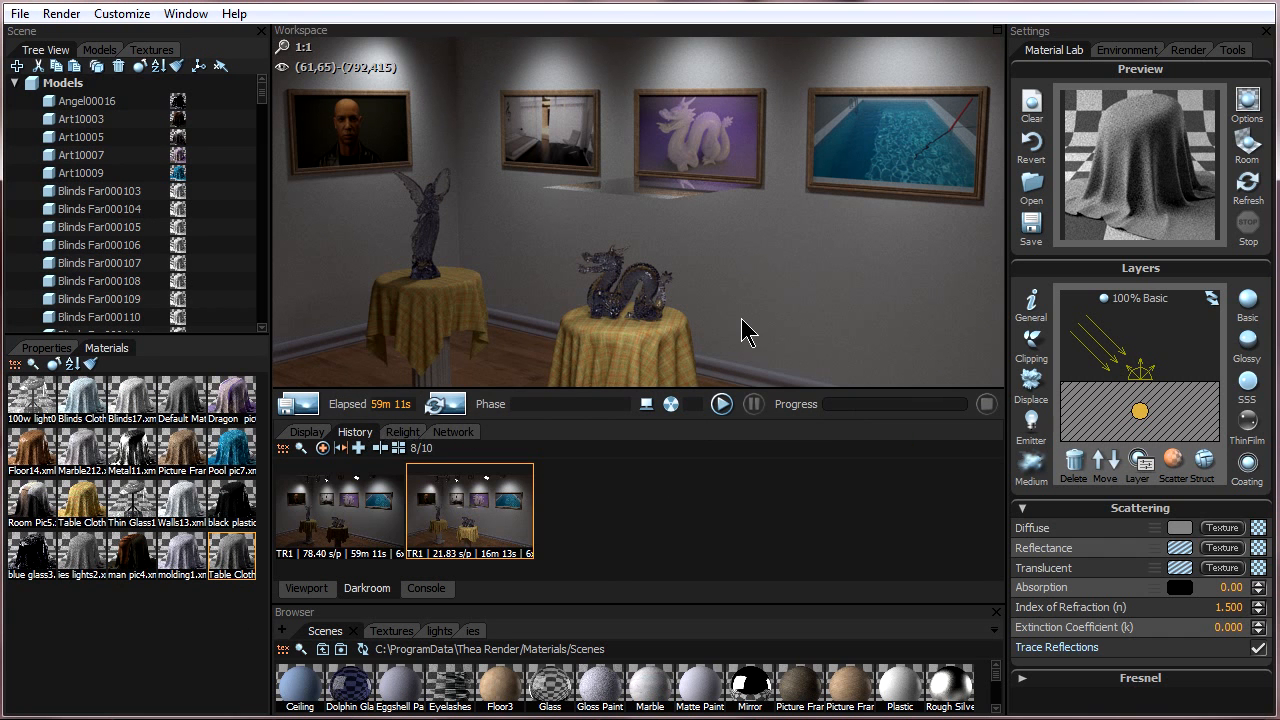
key("F11")
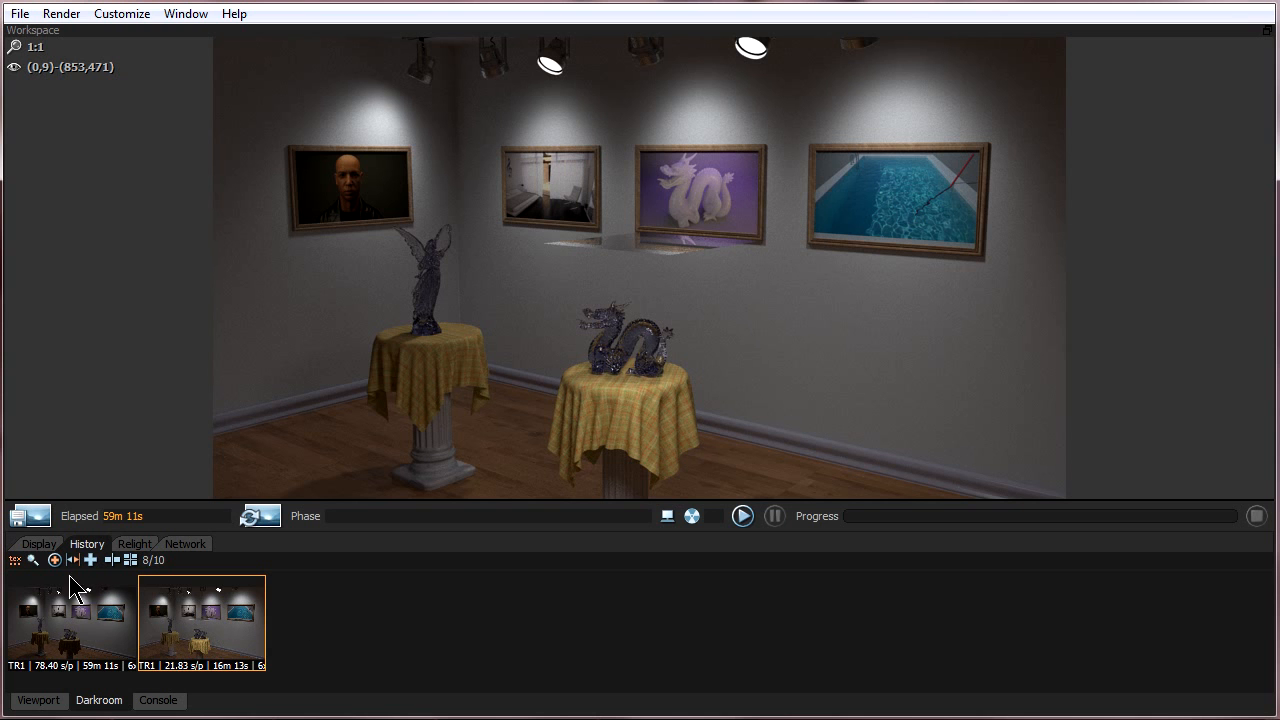
Compare the two stored gallery renders in the history by switching back and forth between them
left_click(70, 625)
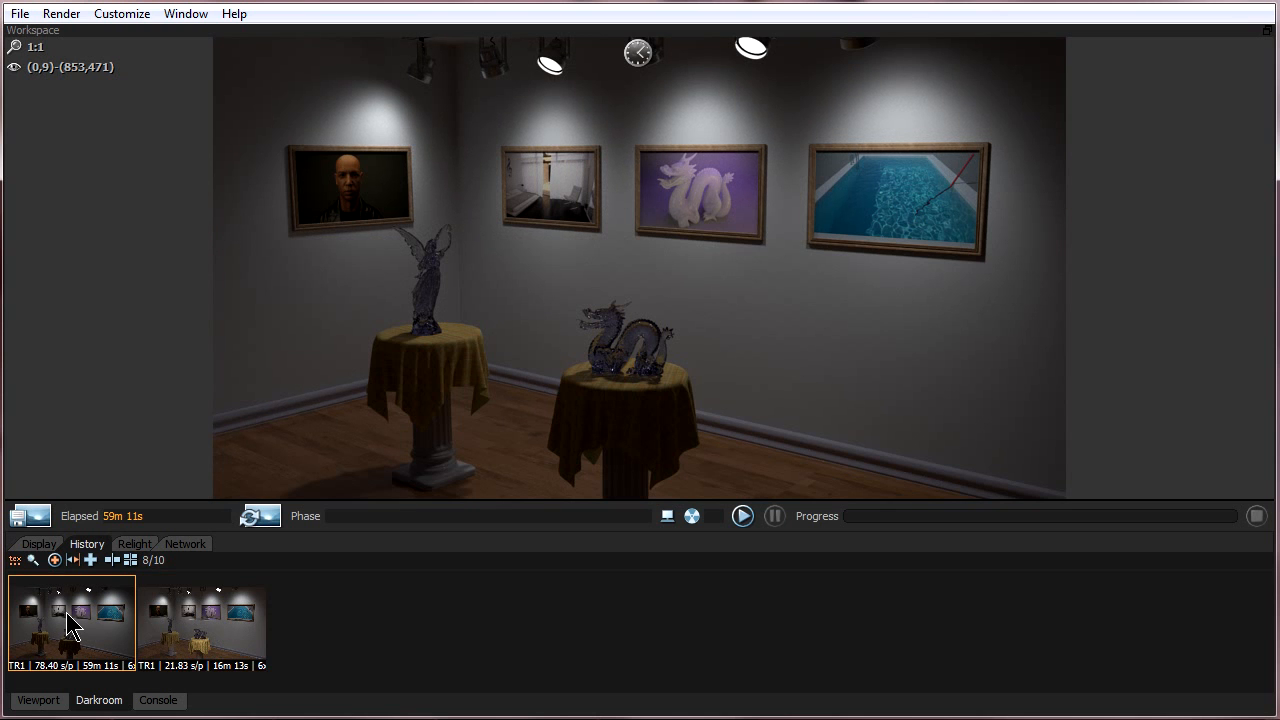
left_click(238, 637)
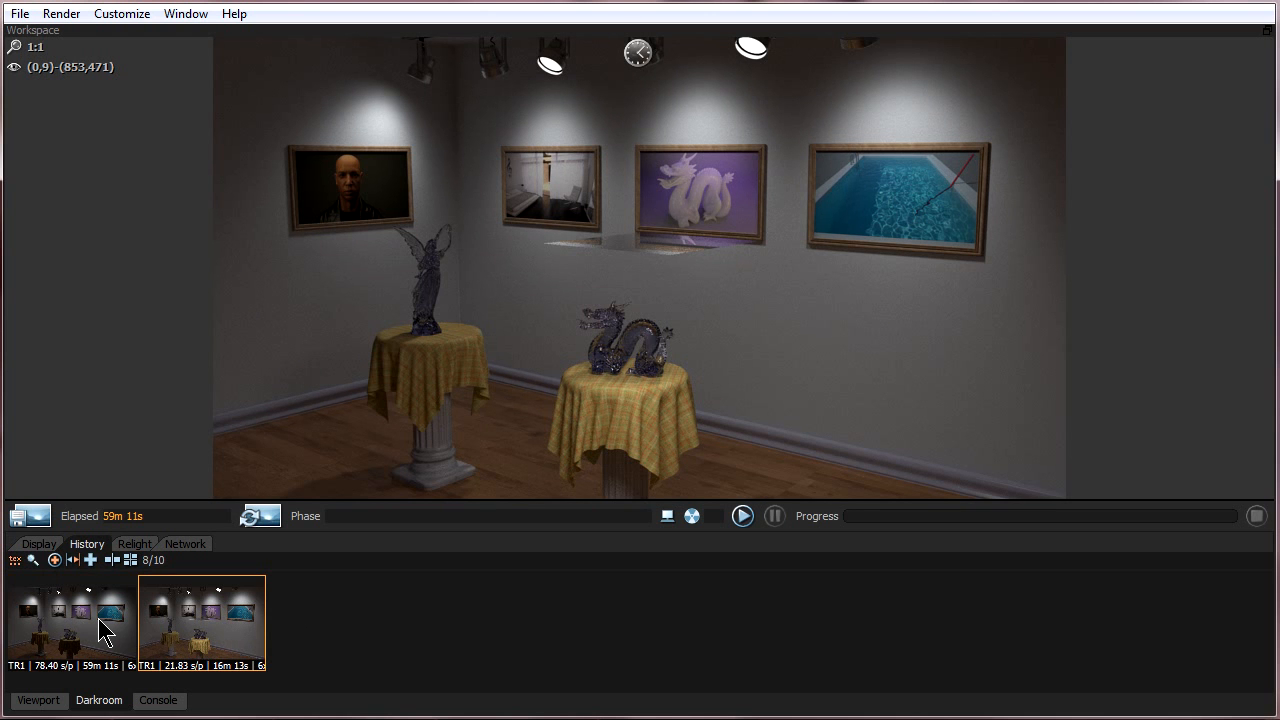
left_click(105, 630)
left_click(230, 632)
left_click(96, 626)
left_click(185, 628)
left_click(72, 626)
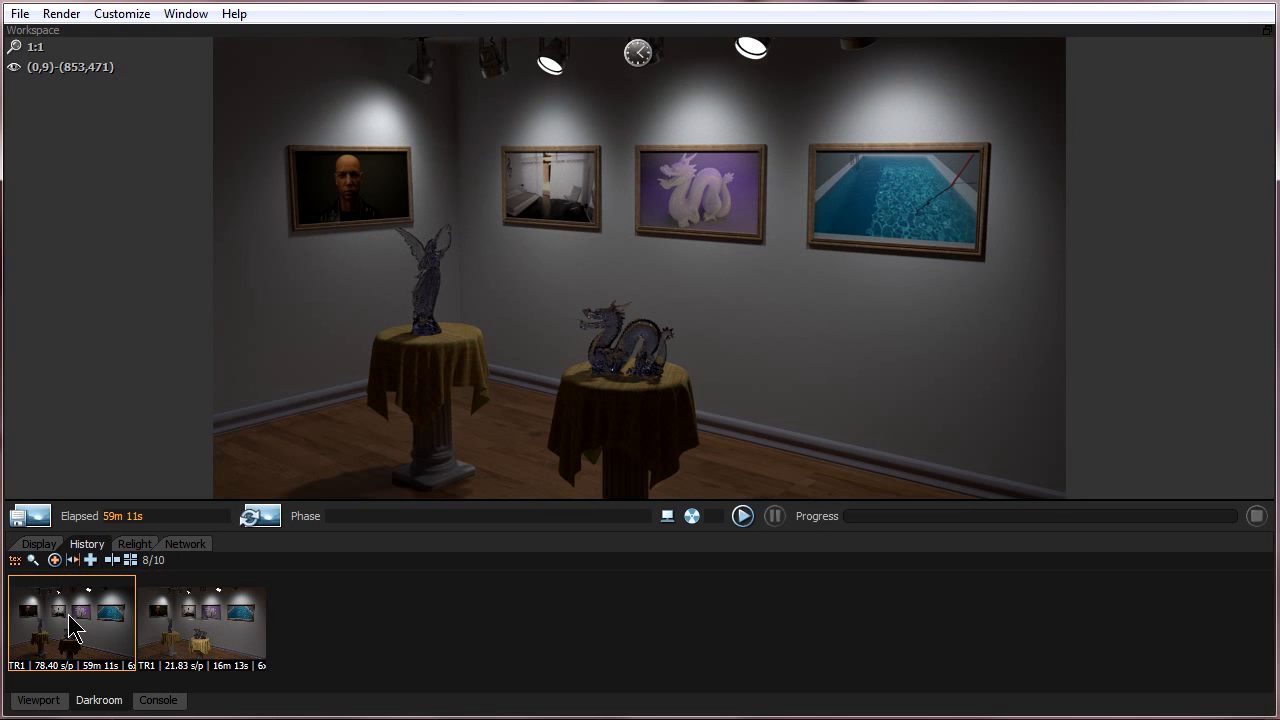
Select both gallery renders in the history, view them side by side and return to the single-image view
left_click(199, 638)
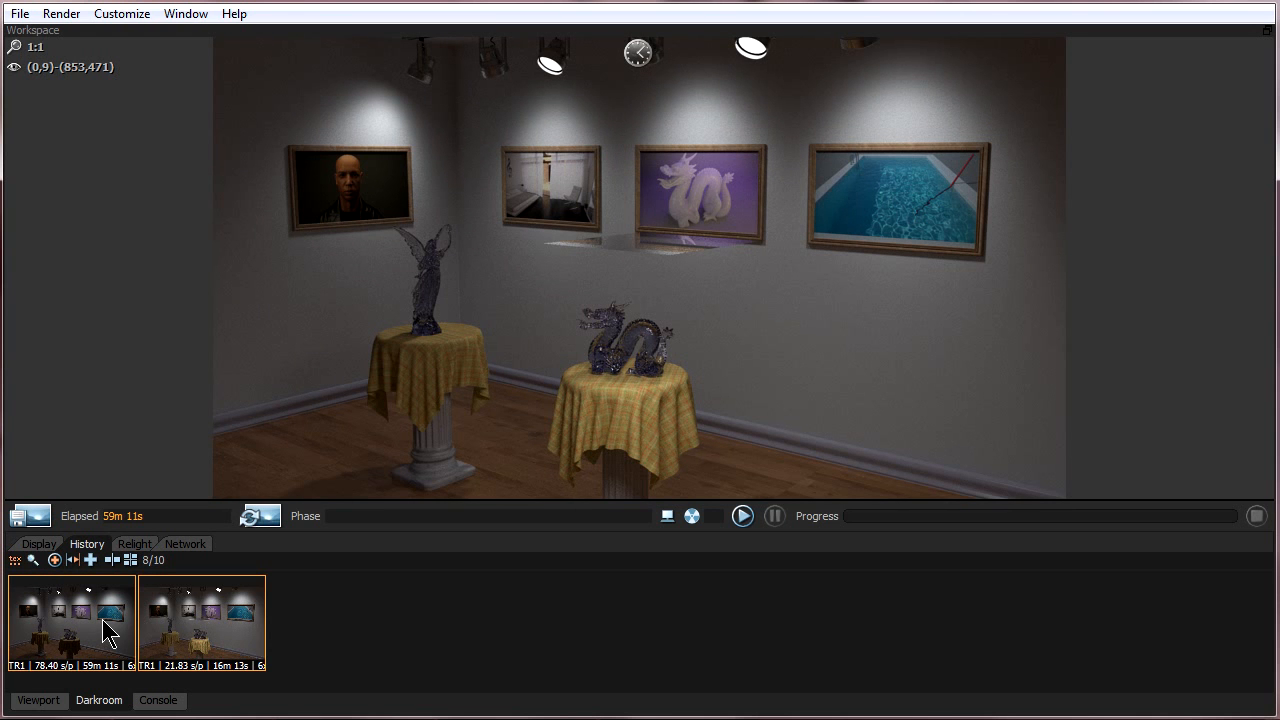
left_click(130, 561)
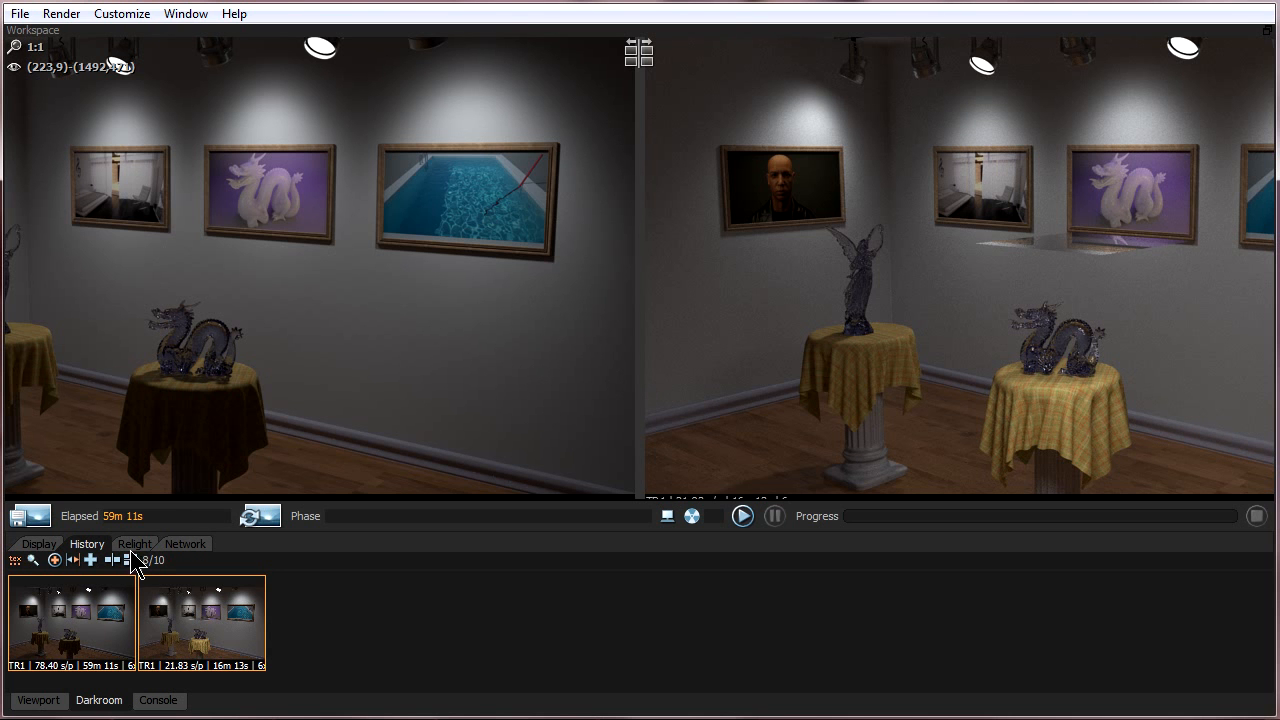
left_click(110, 561)
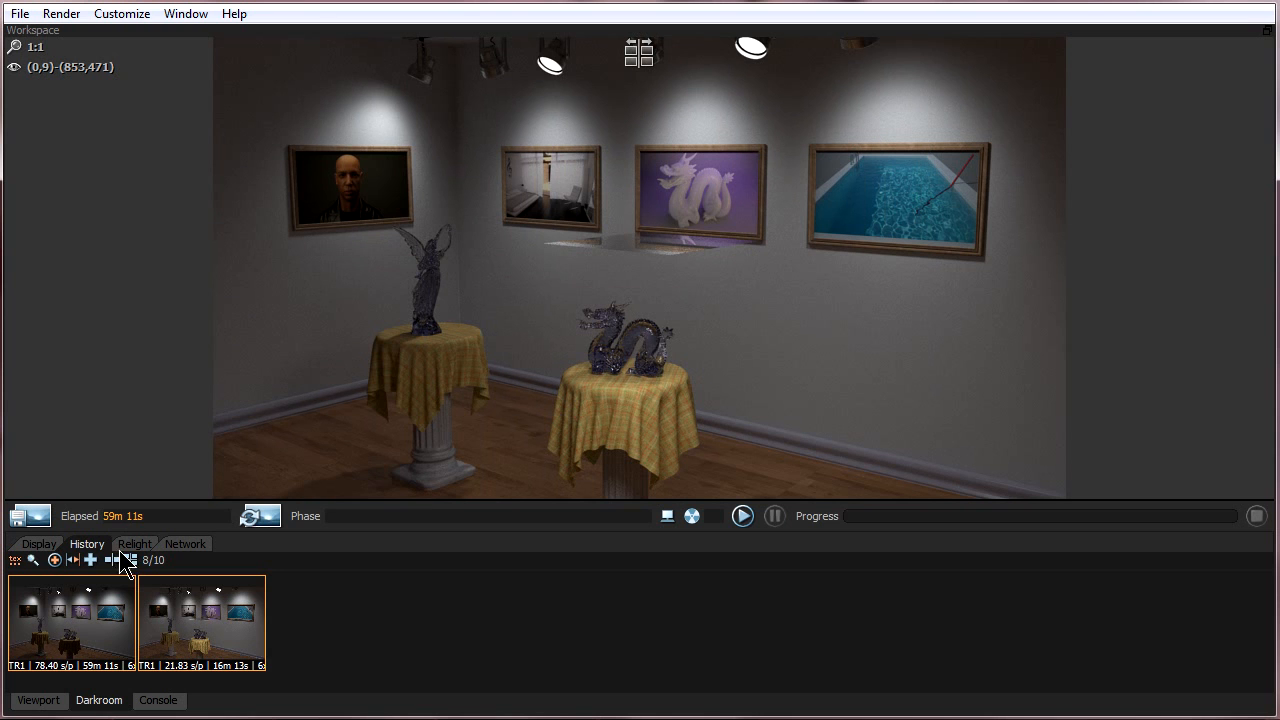
Add a new buffer to the history and fill its empty slot with the opened image "lens light in lens.img.thea"
left_click(235, 621)
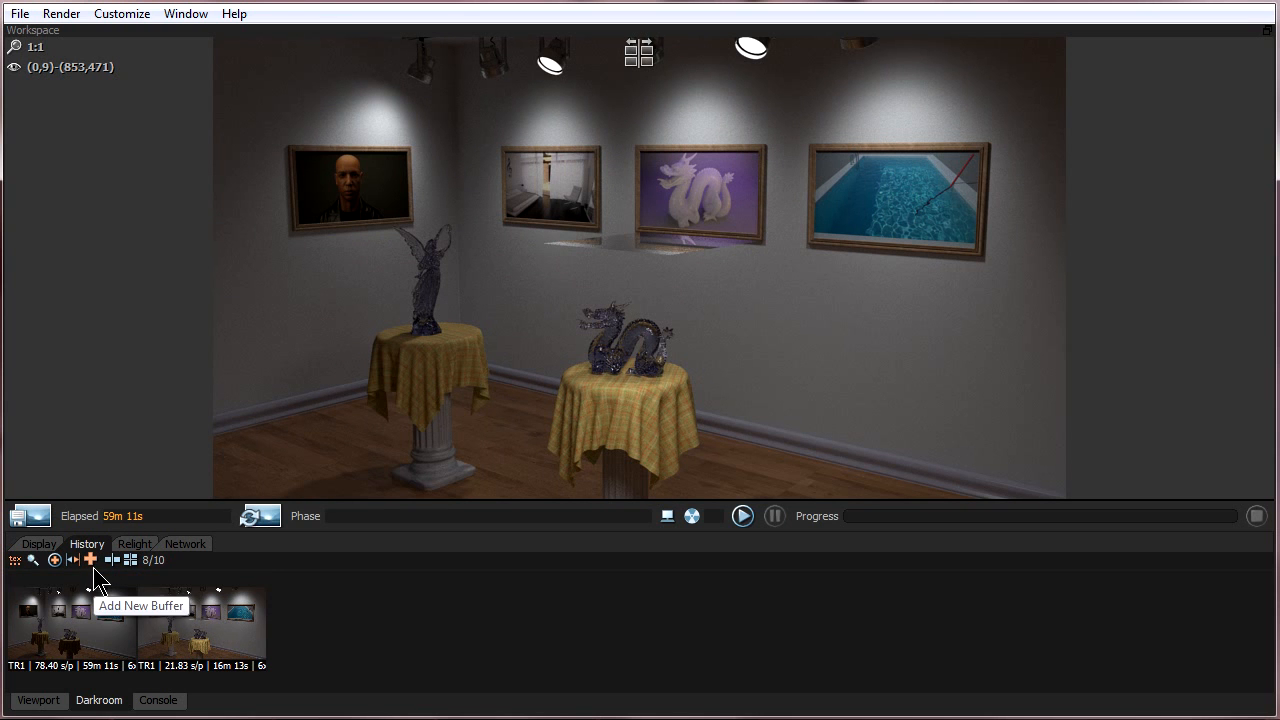
left_click(91, 561)
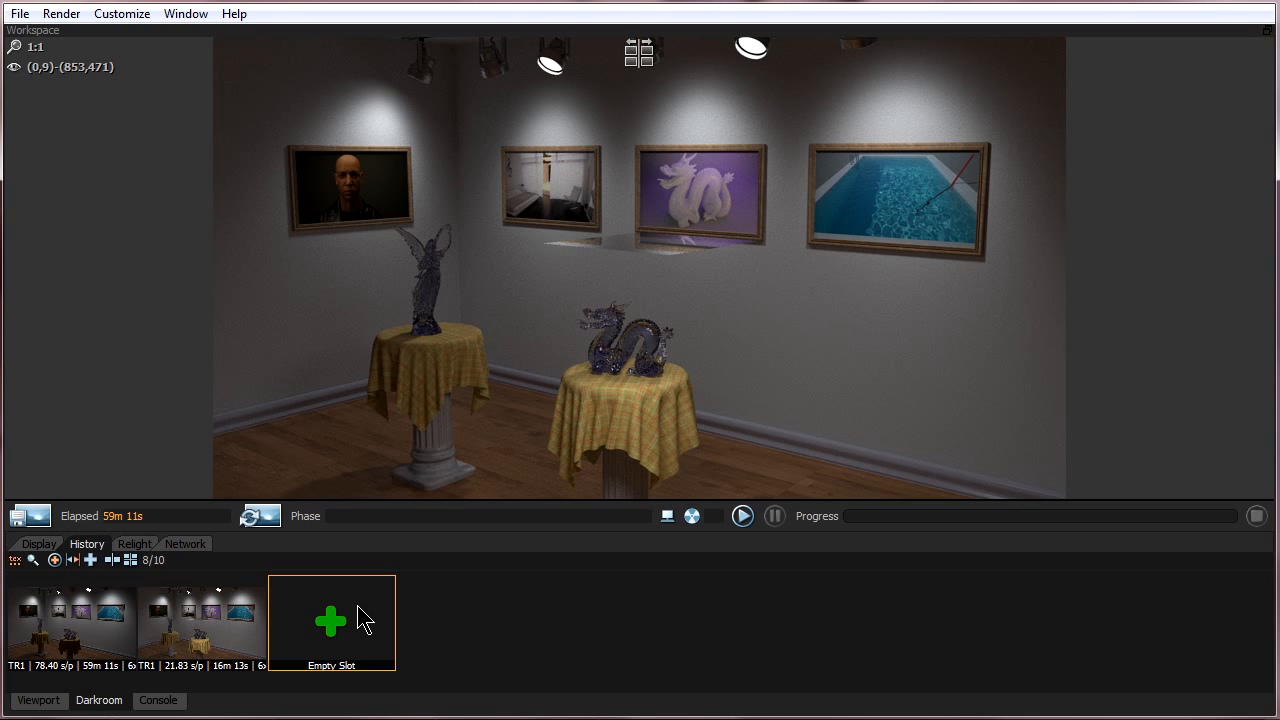
left_click(19, 13)
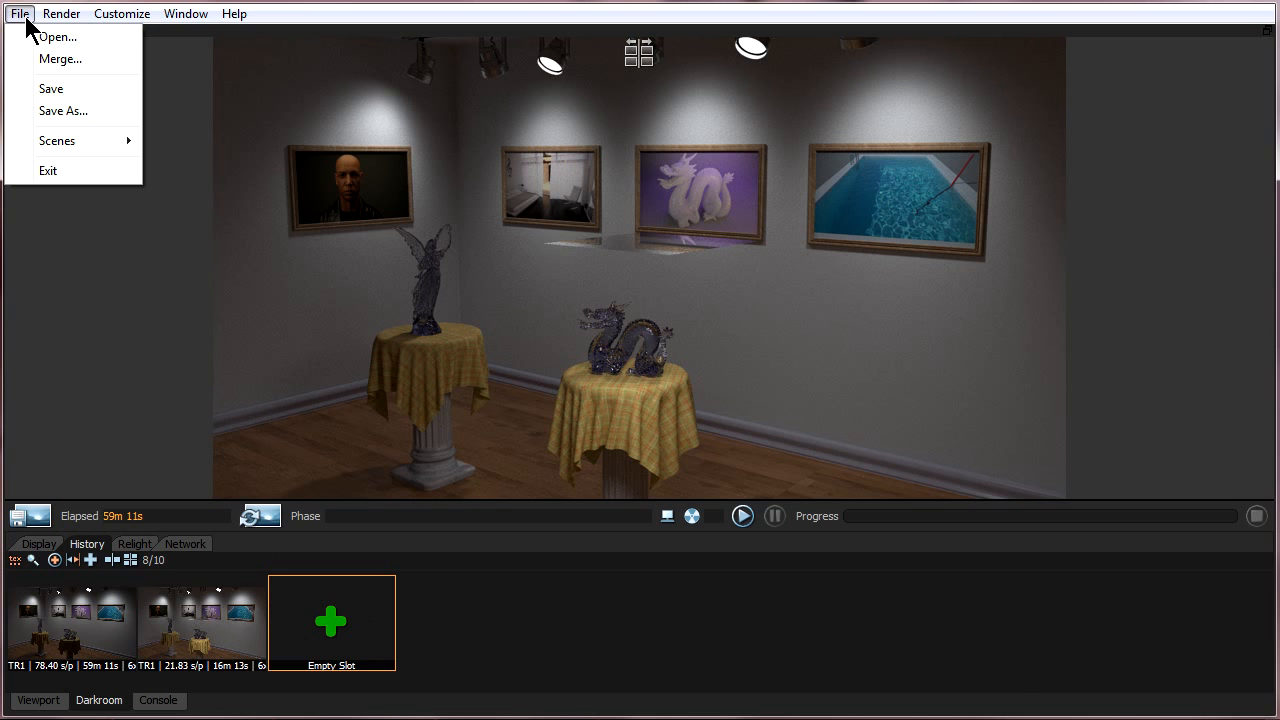
left_click(44, 40)
left_click(808, 222)
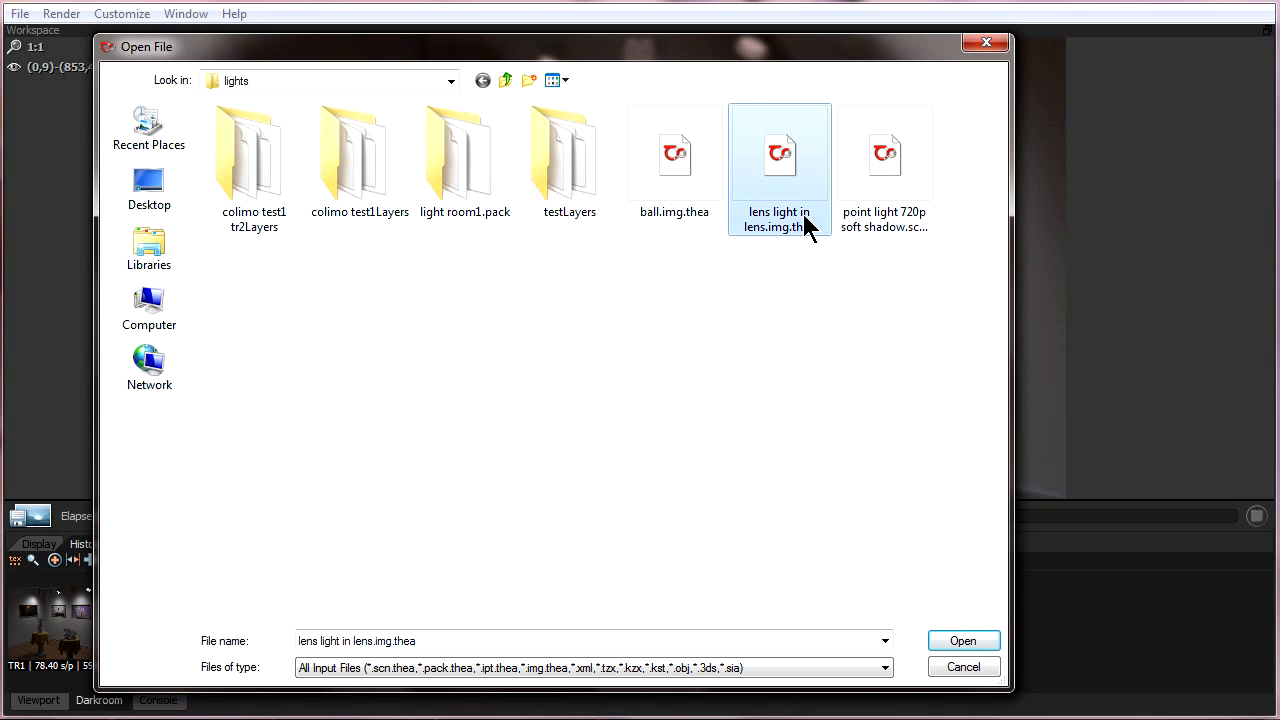
left_click(963, 641)
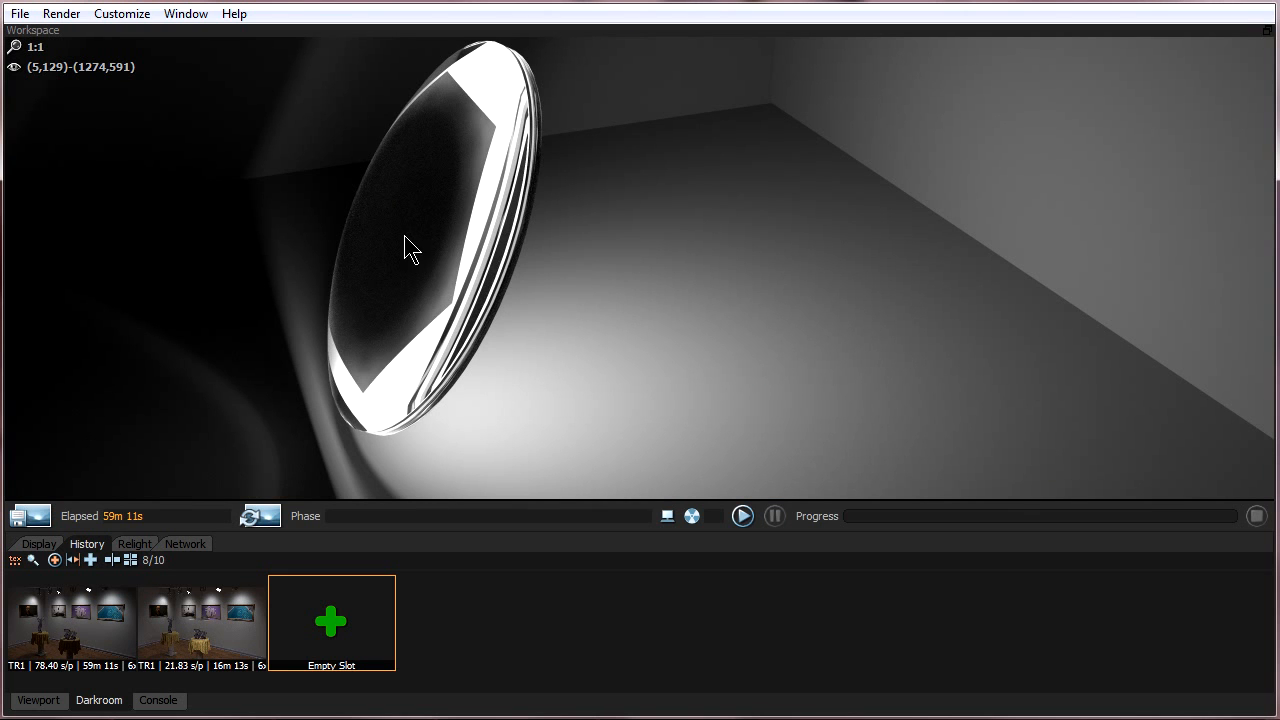
left_click(348, 638)
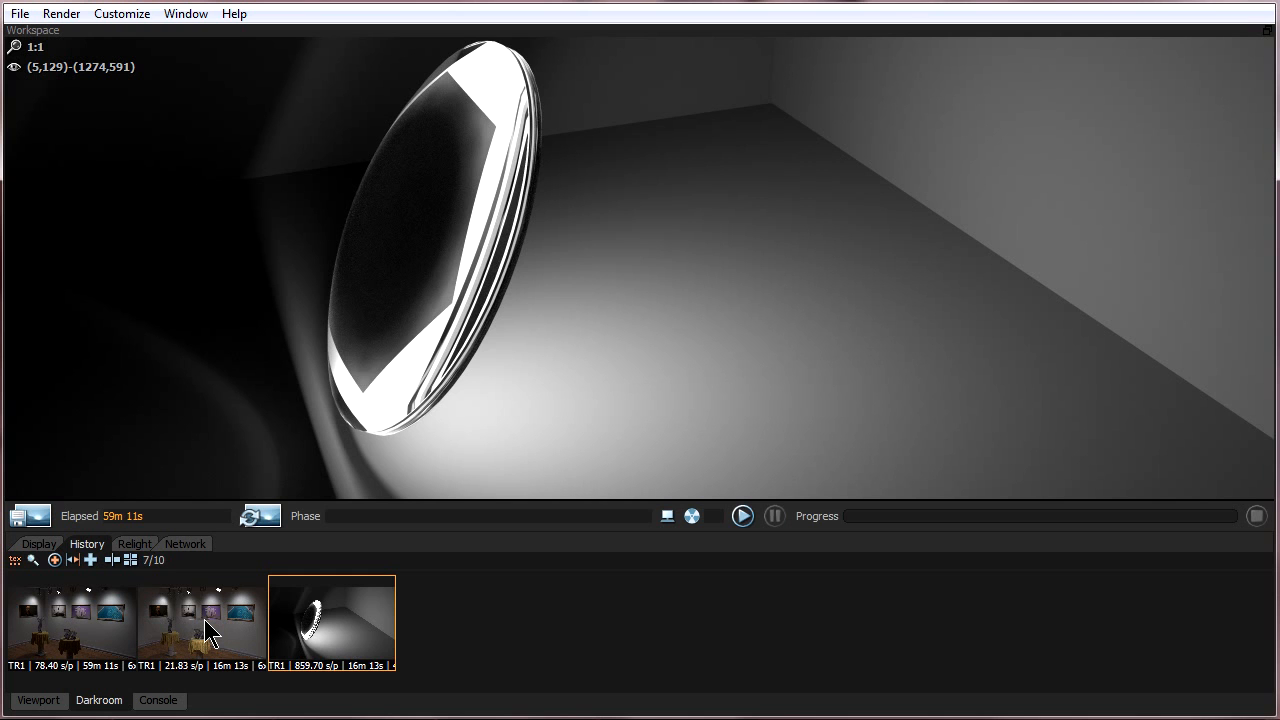
Delete the lens light render from the history
right_click(347, 646)
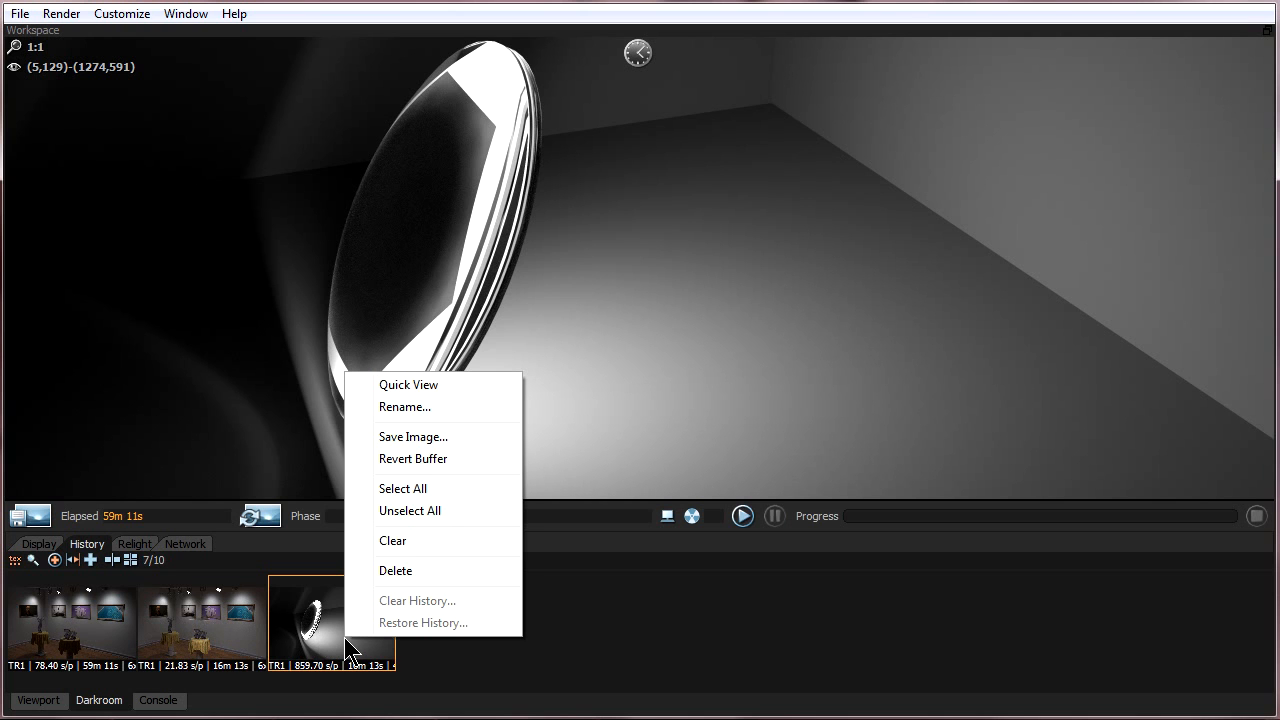
left_click(275, 628)
right_click(322, 633)
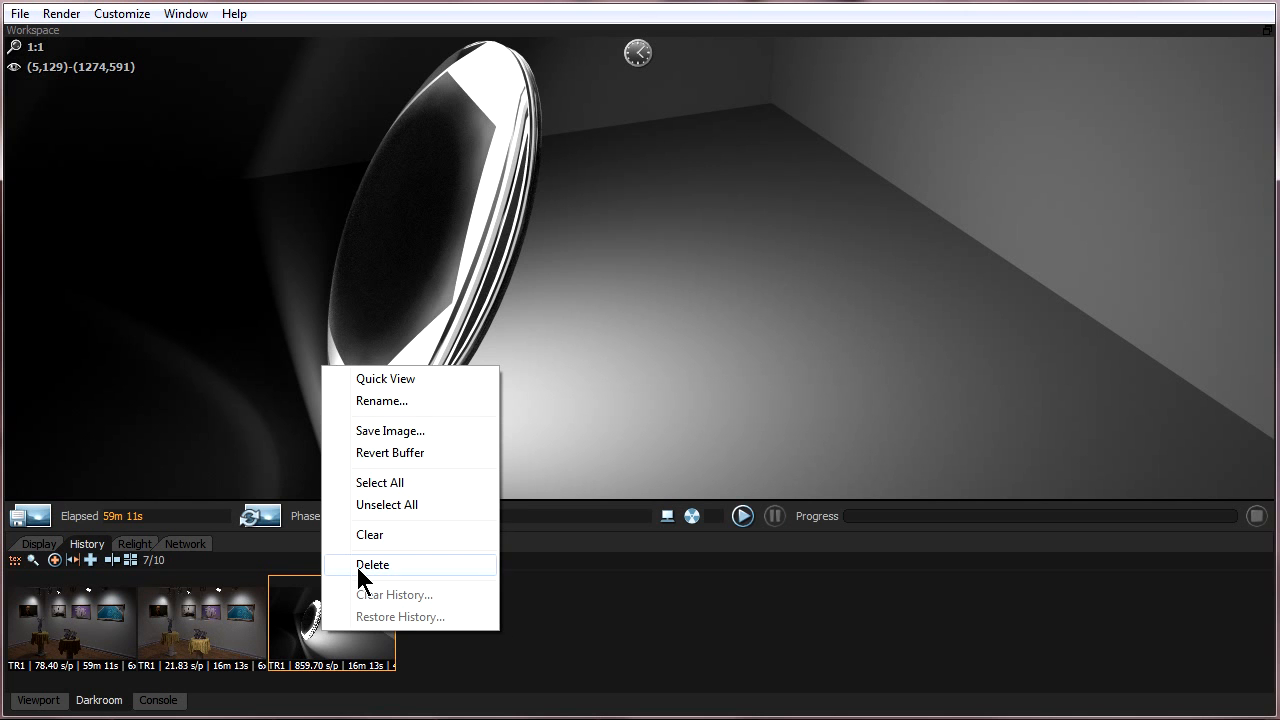
left_click(372, 565)
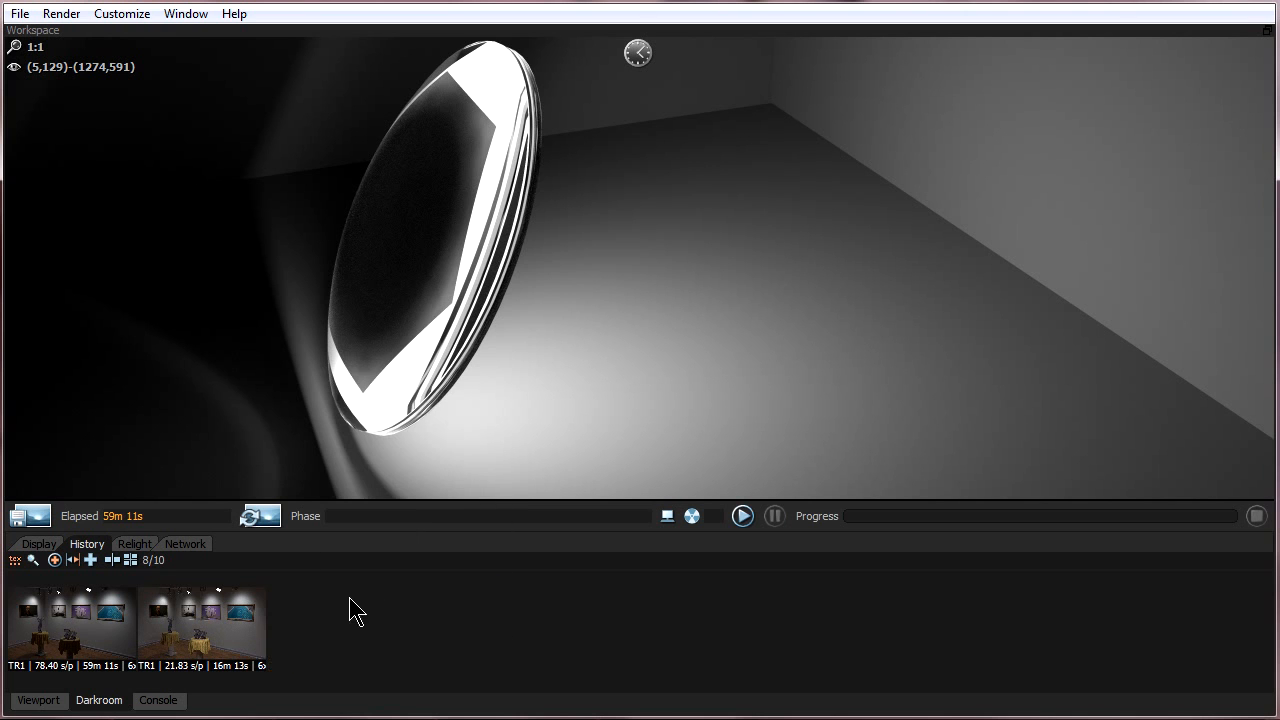
Display the stored gallery renders again, ending on the second one in the history
left_click(187, 630)
left_click(114, 631)
left_click(189, 631)
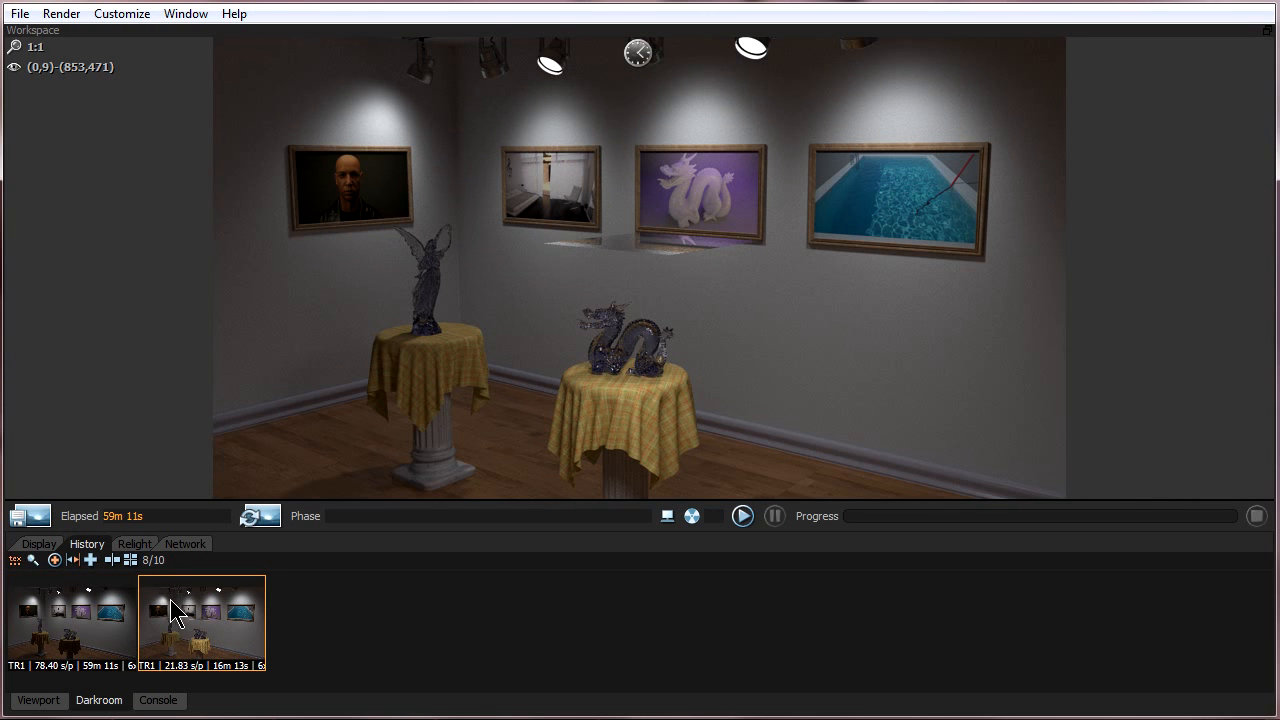
Add a new empty buffer to the end of the history and delete it
left_click(92, 561)
left_click(310, 612)
right_click(345, 636)
left_click(374, 559)
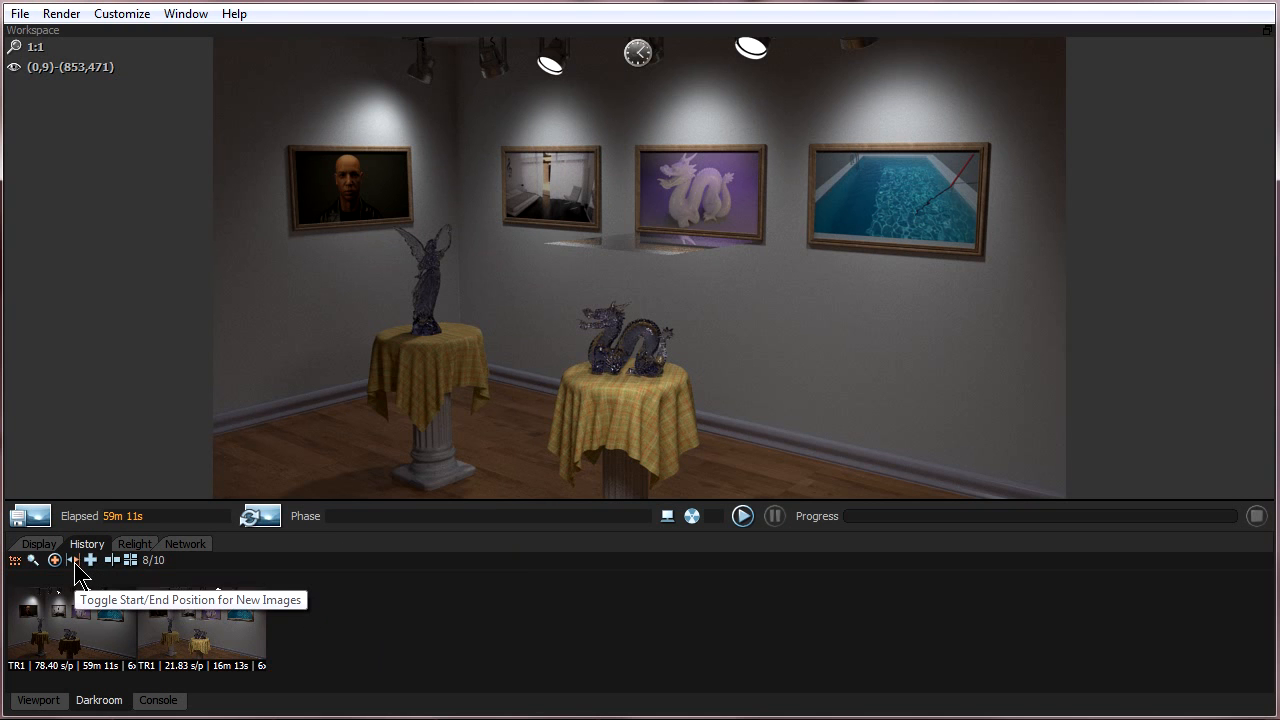
Add an empty buffer at the start of the history and delete it after trying the history option toggles
left_click(90, 560)
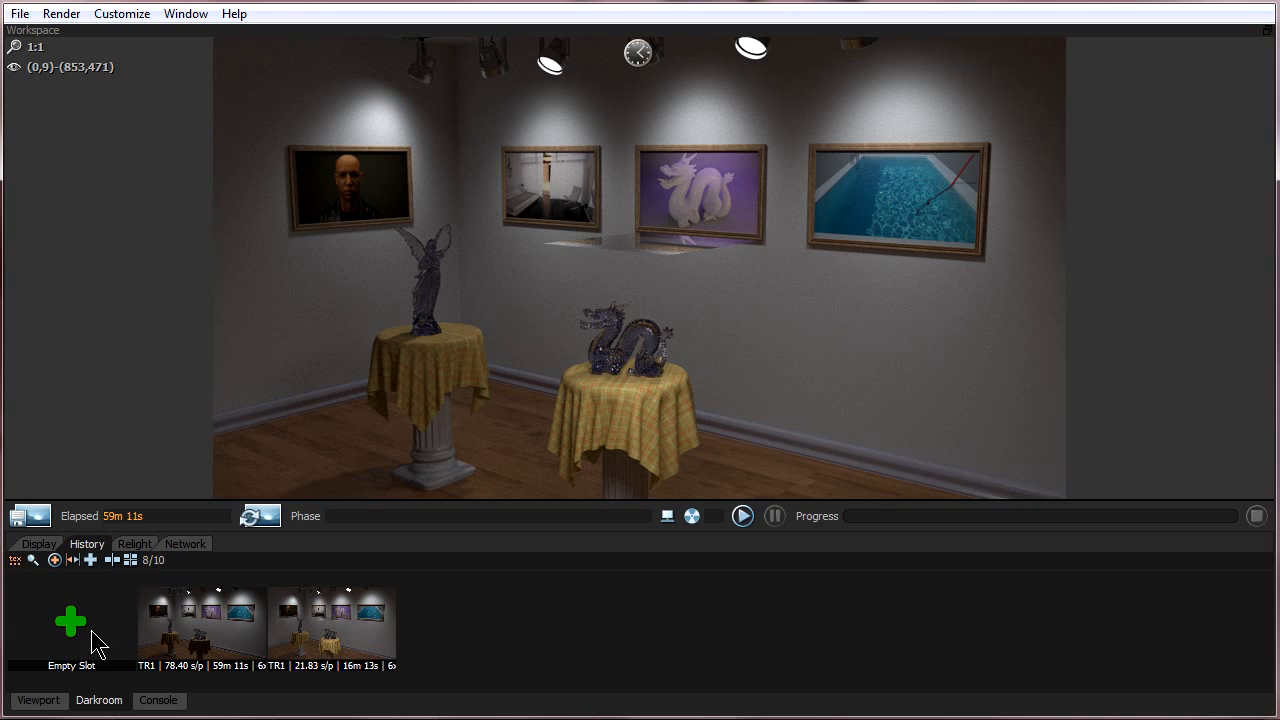
left_click(56, 564)
left_click(54, 560)
left_click(32, 561)
left_click(32, 561)
left_click(15, 561)
left_click(15, 561)
right_click(92, 632)
left_click(130, 565)
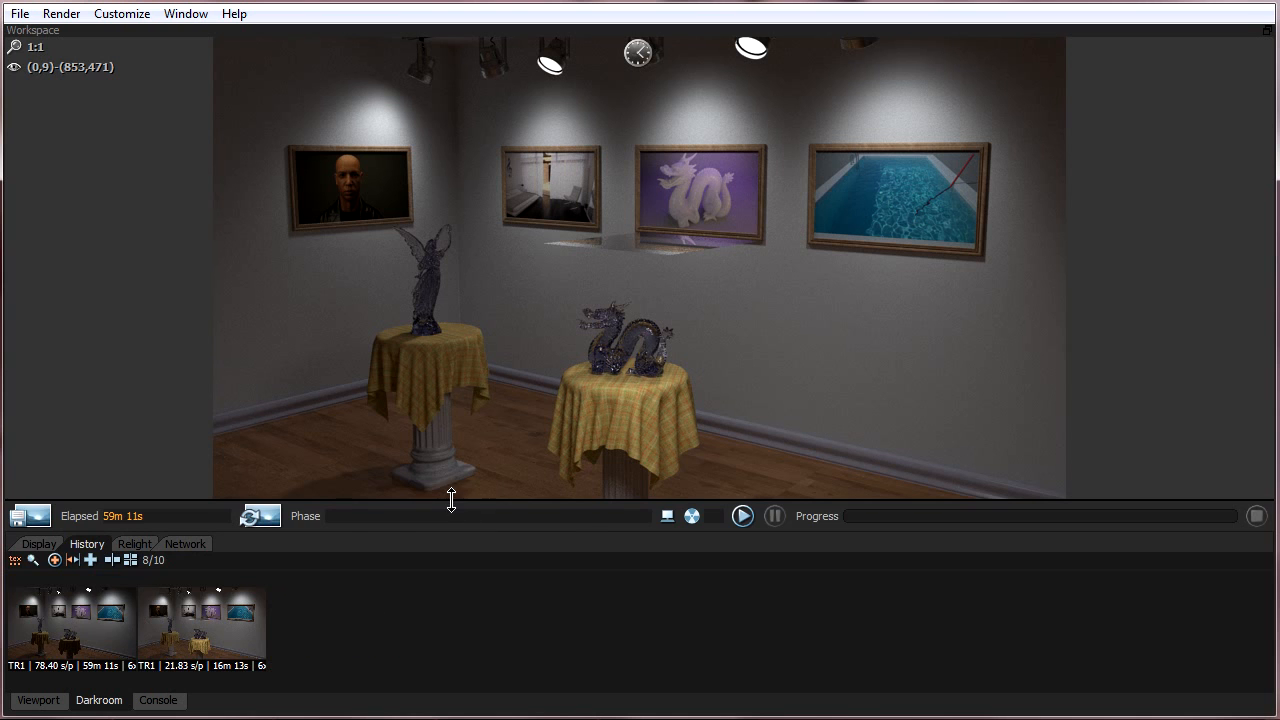
Collapse the history area to view the whole gallery render and restore the area
left_click_drag(449, 500, 460, 545)
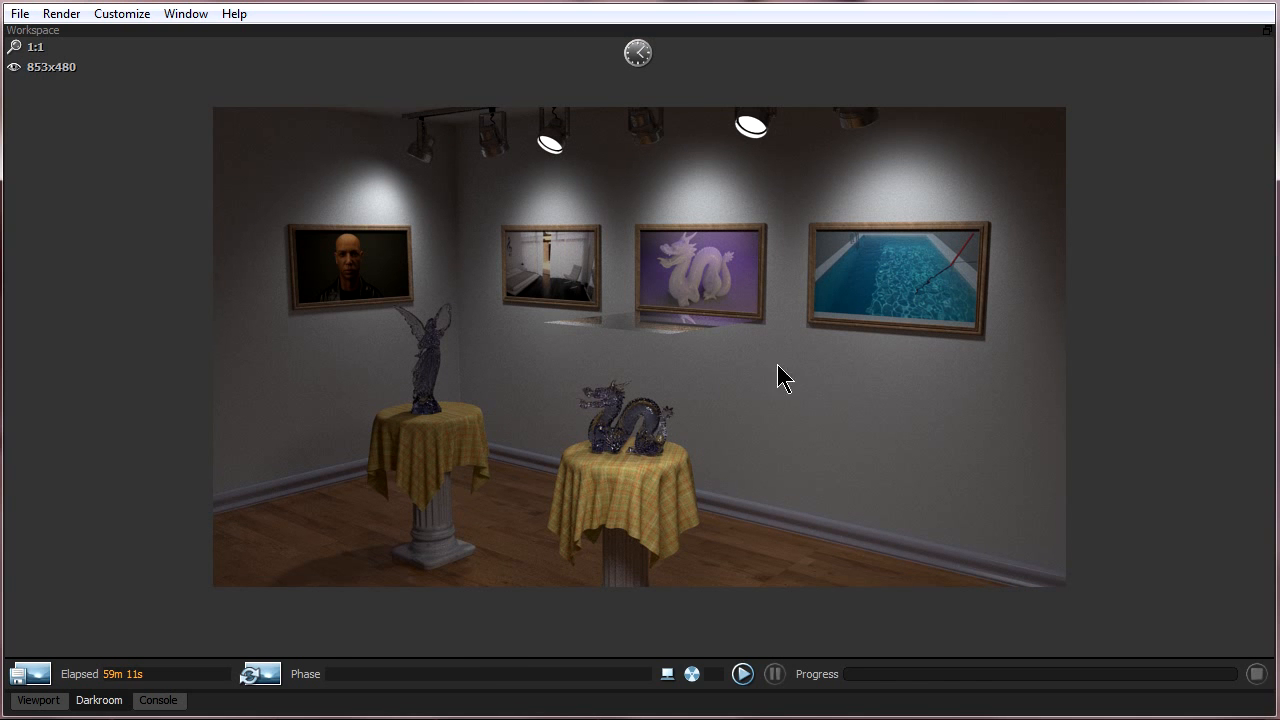
left_click(471, 657)
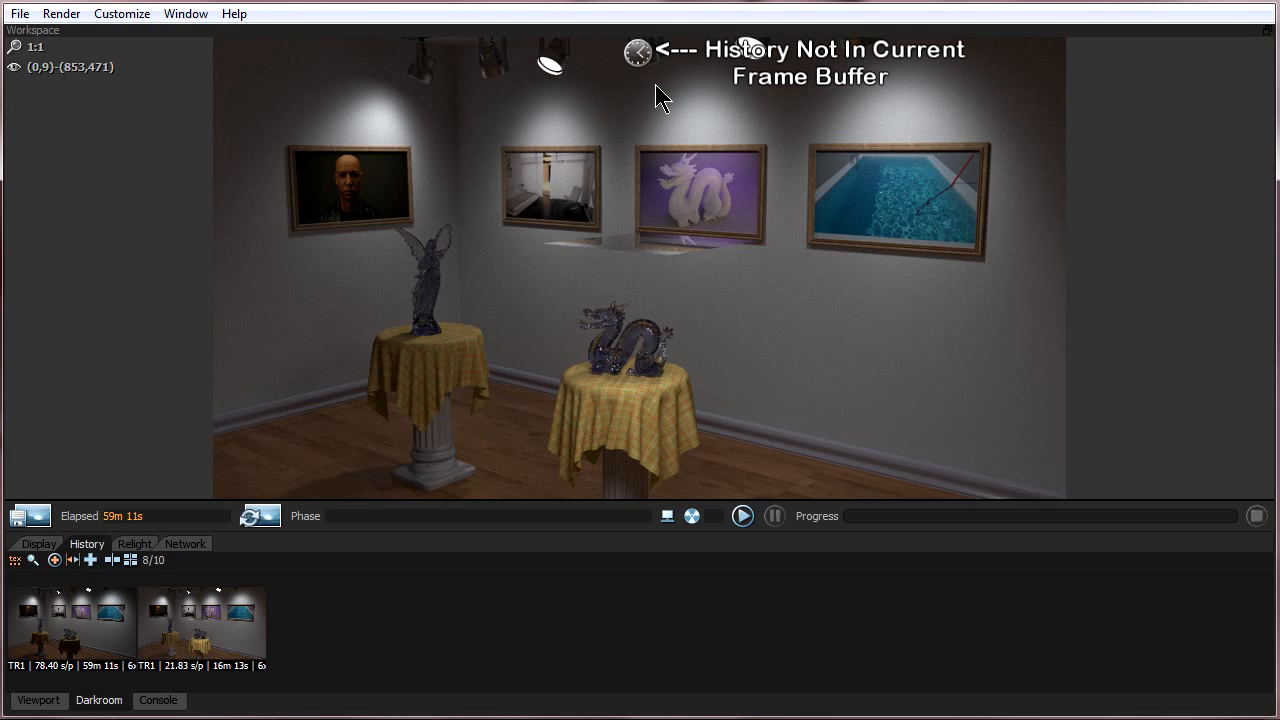
Revert the frame buffer to the second gallery render in the history
left_click(66, 641)
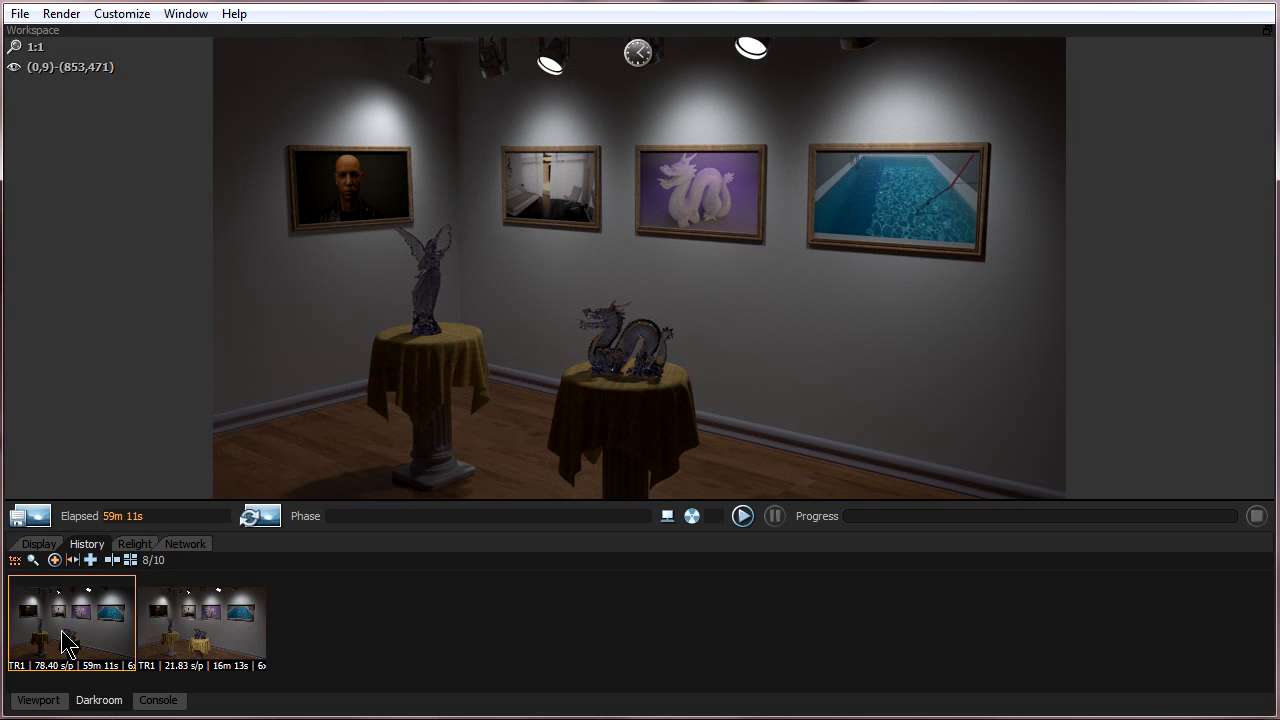
left_click(220, 640)
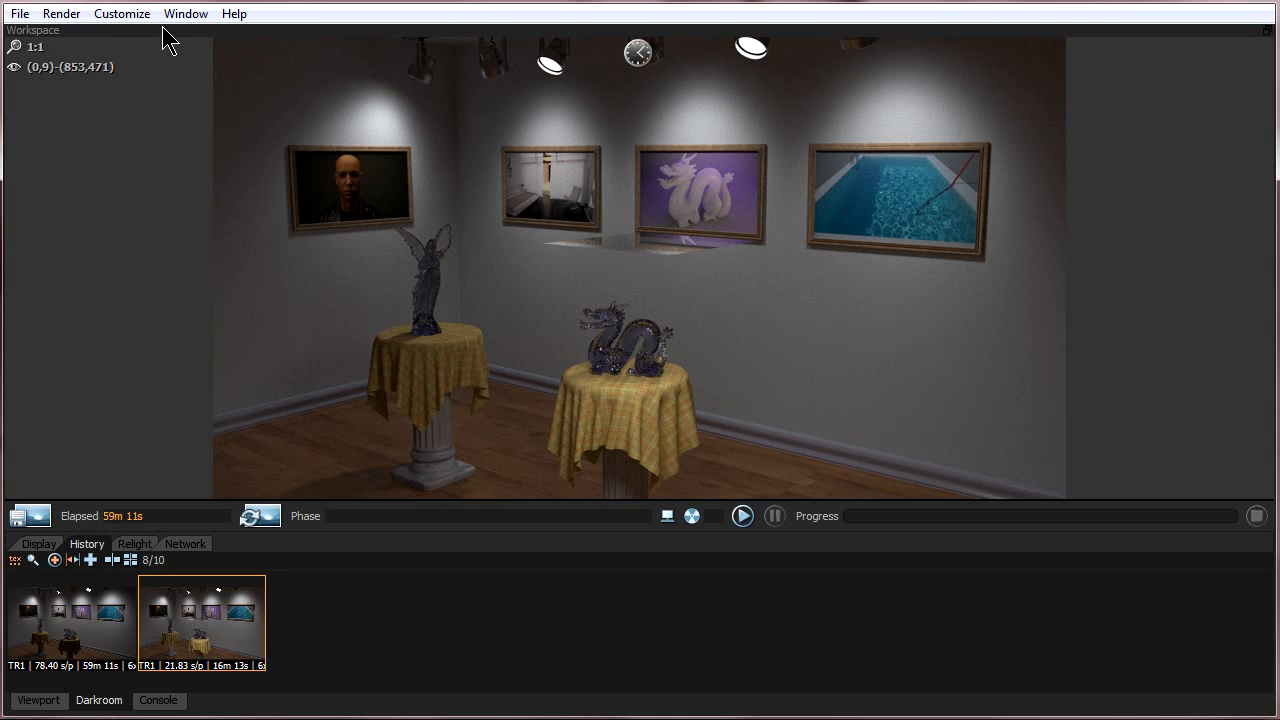
left_click(66, 14)
left_click(158, 302)
right_click(207, 648)
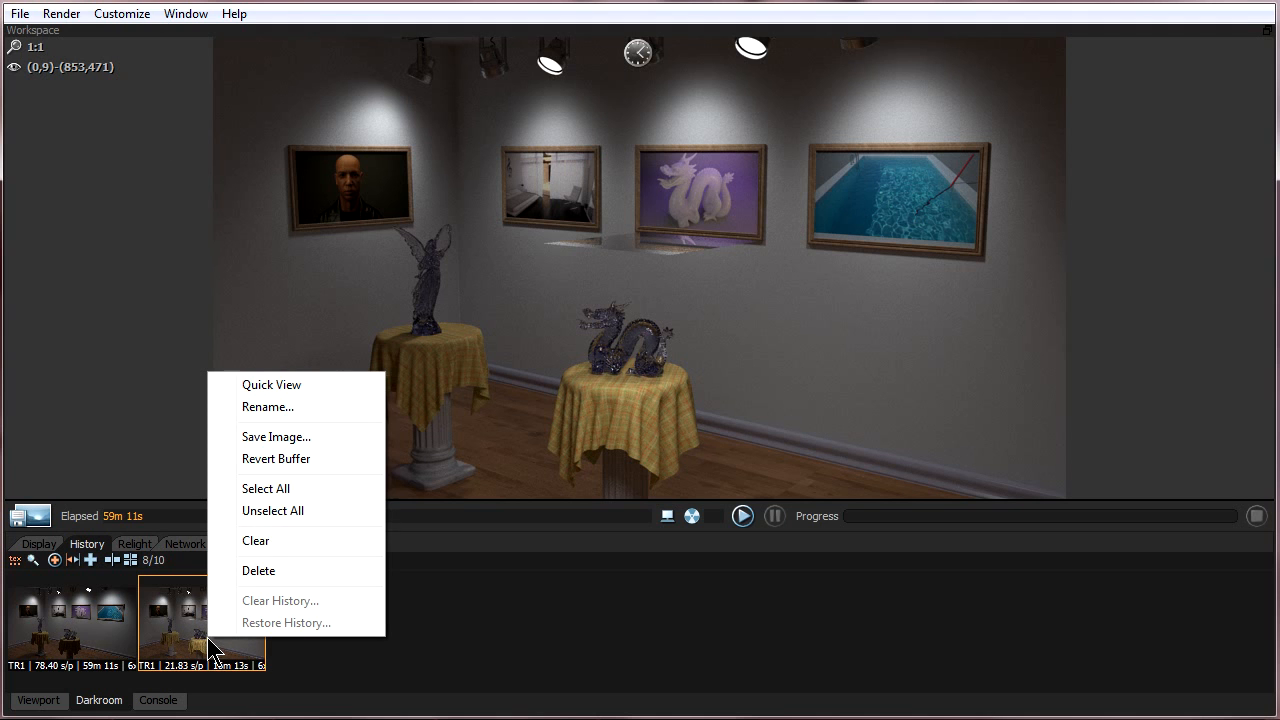
left_click(286, 464)
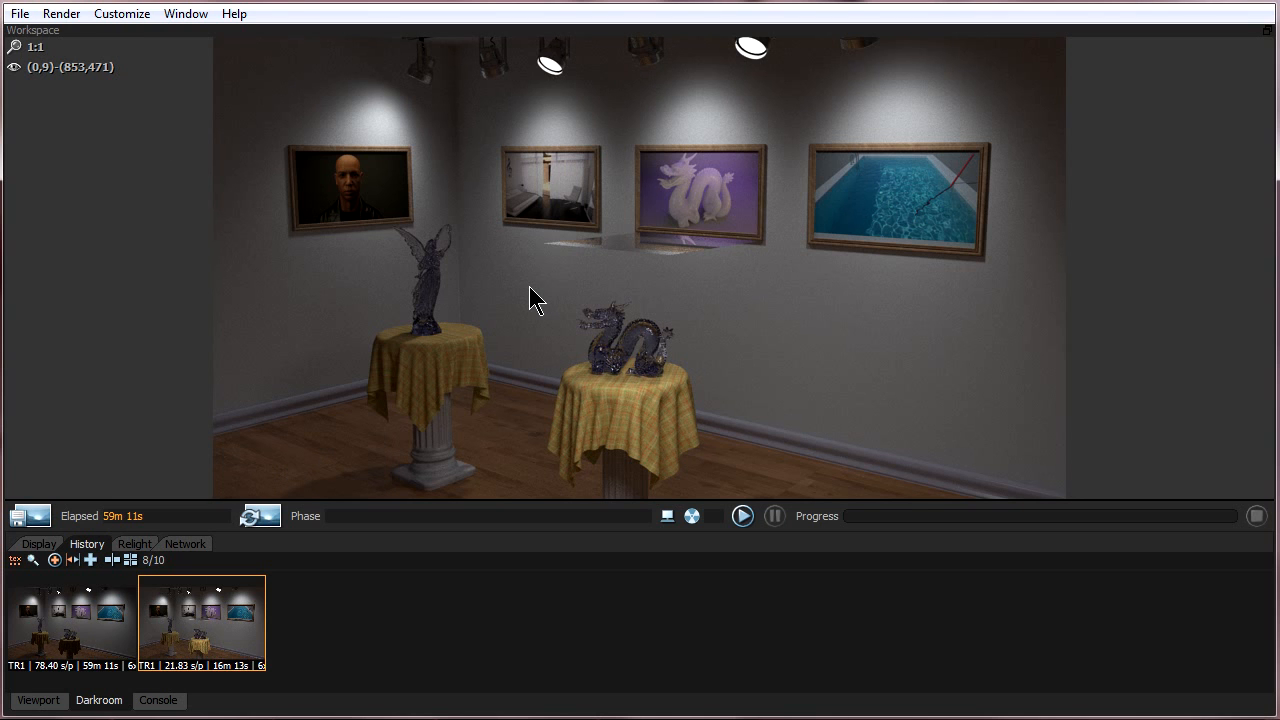
Check the command for resuming the reverted render without running it
left_click(62, 14)
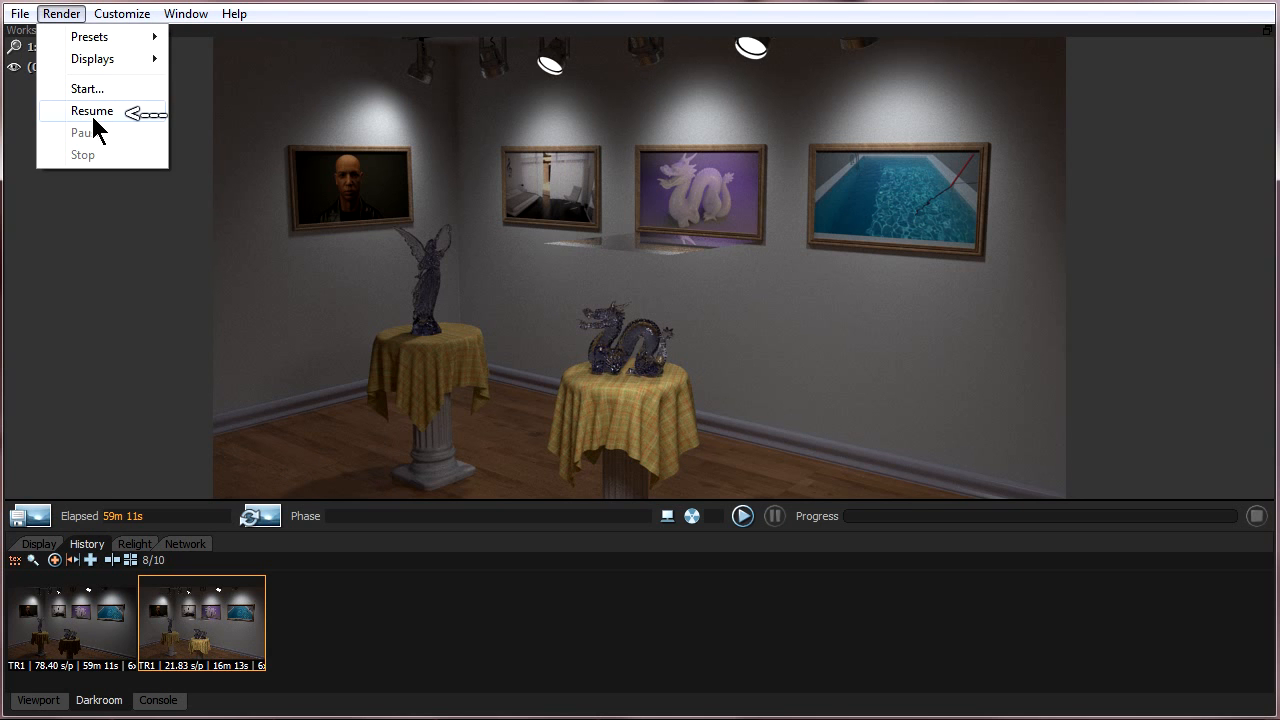
left_click(125, 285)
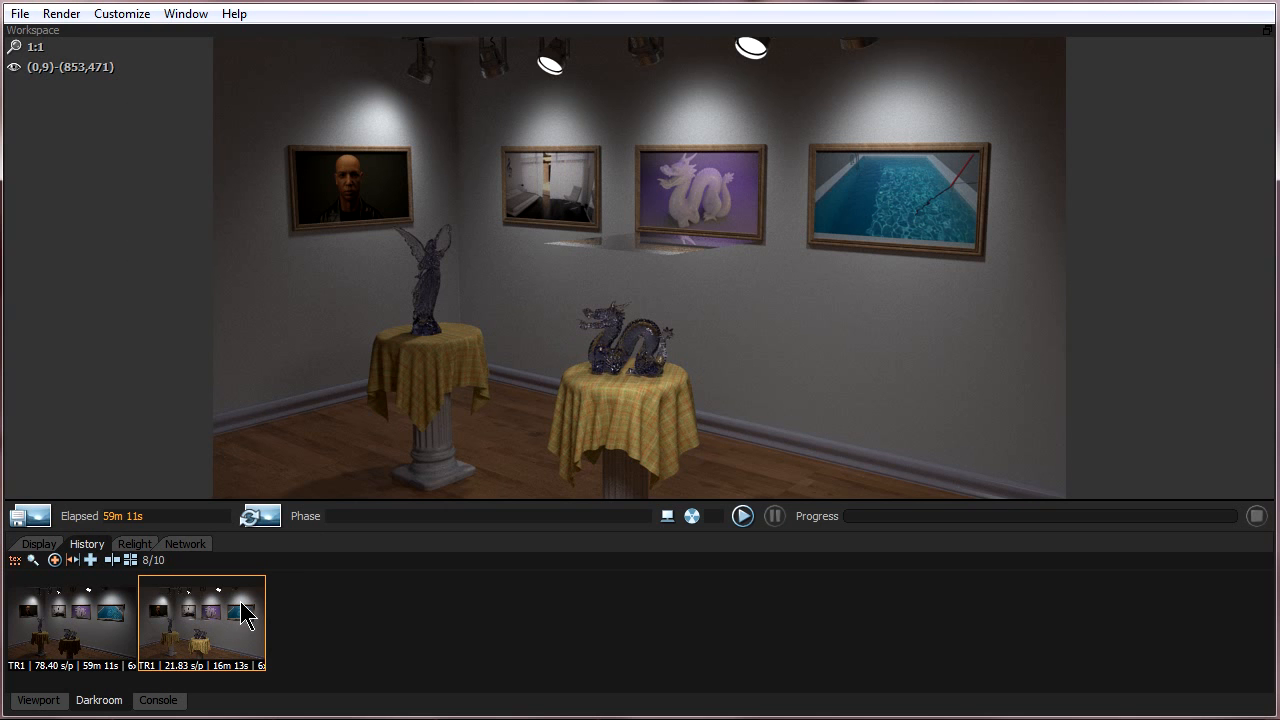
Open the Save Image dialog for the second gallery render in the history and cancel it
right_click(240, 612)
left_click(306, 400)
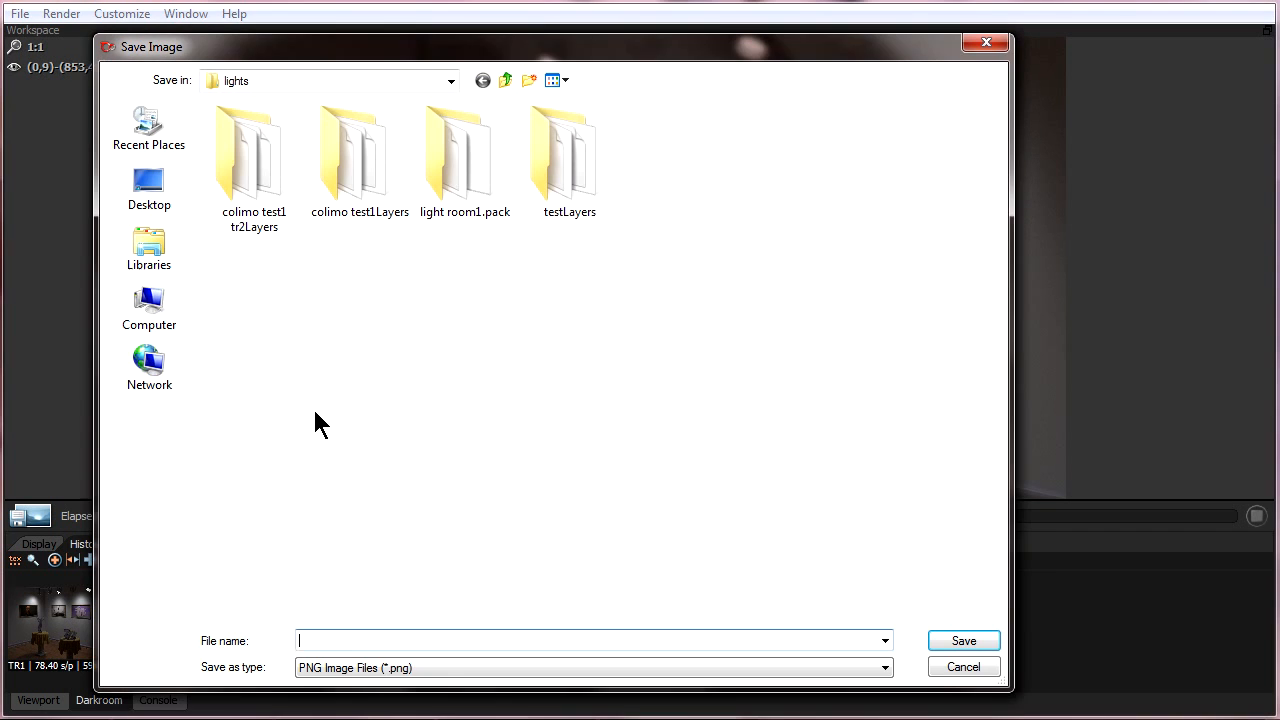
left_click(940, 668)
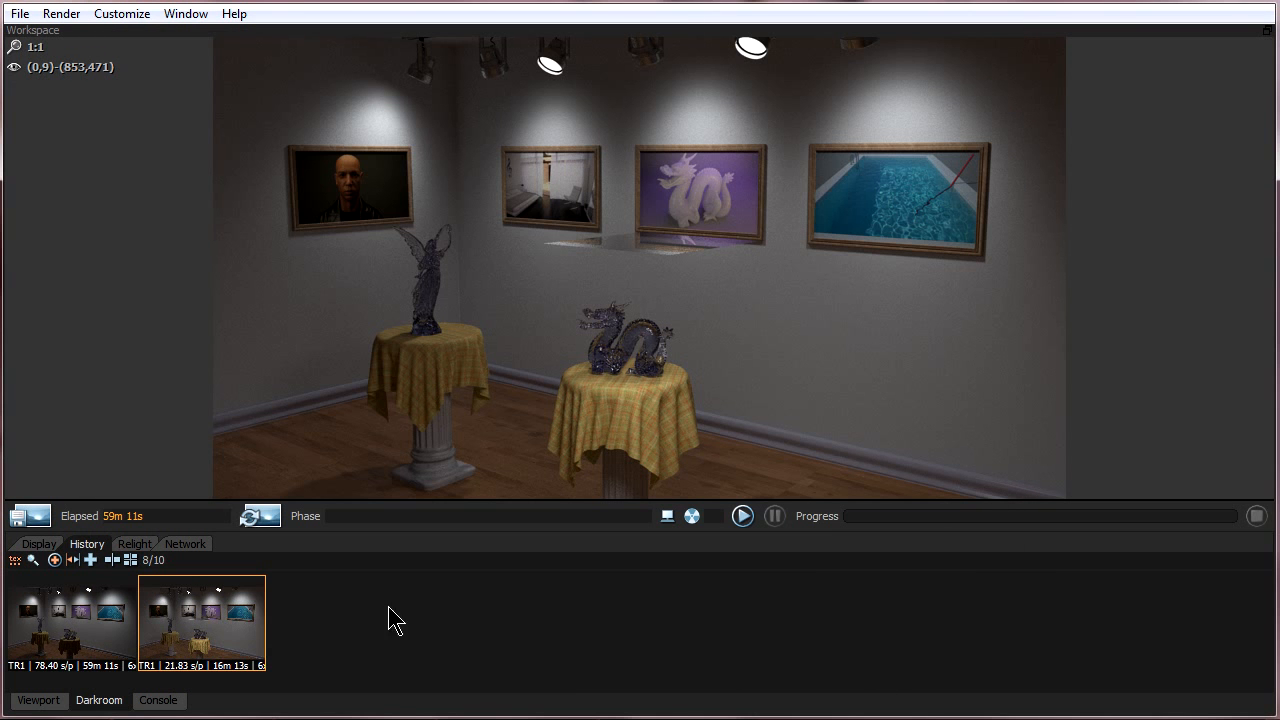